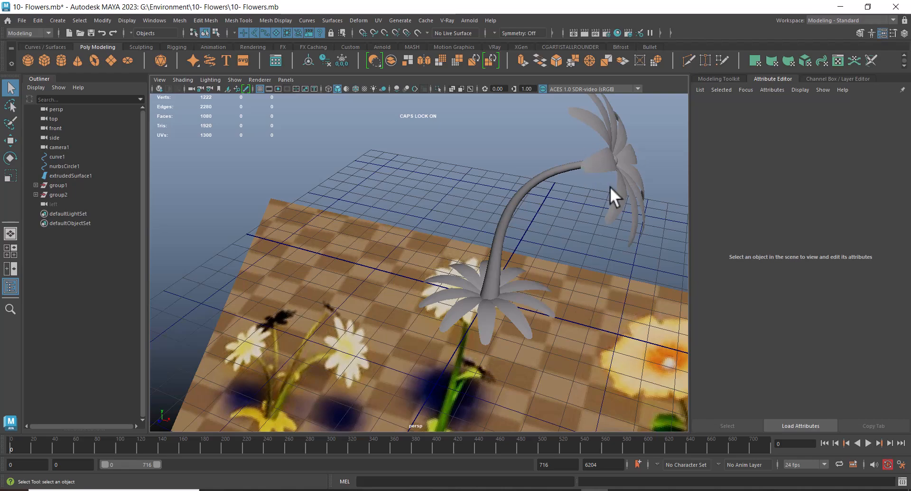
Select a petal of the flat flower and switch the workspace to UV Editing.
{"action": "left_click_drag", "start_coordinate": [293, 390], "coordinate": [312, 386], "text": "alt"}
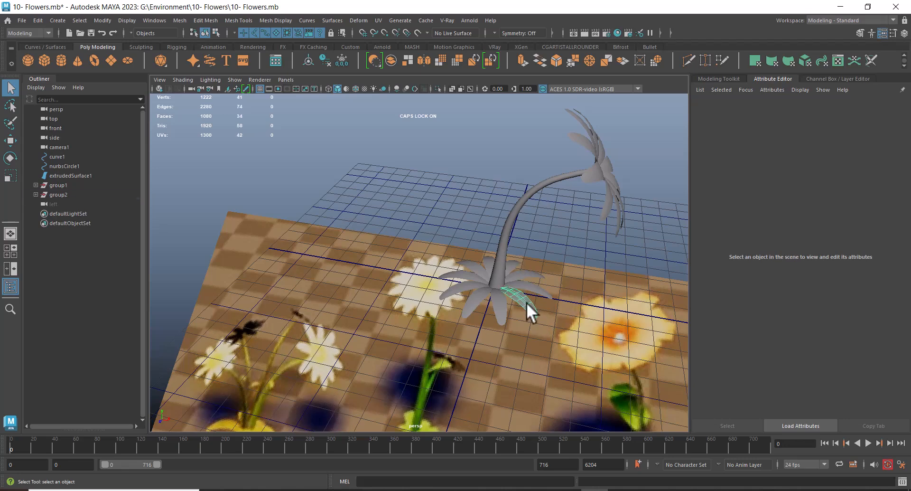
{"action": "left_click", "coordinate": [536, 288]}
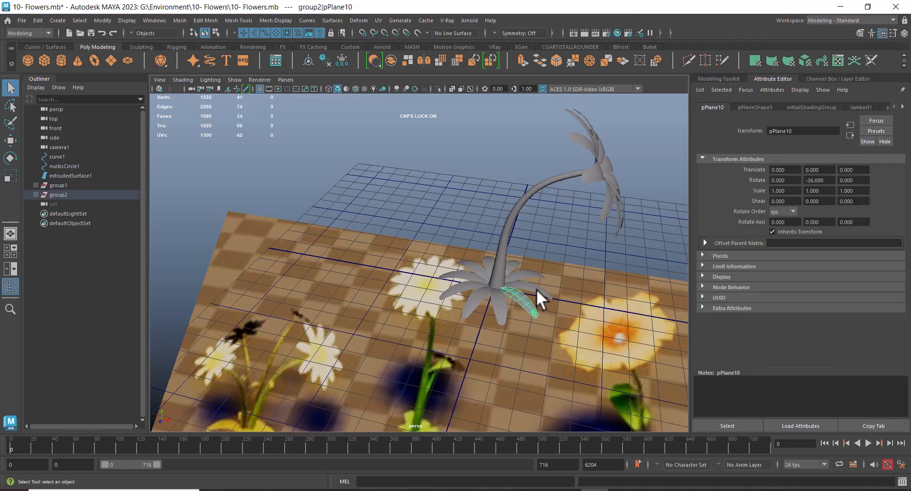
{"action": "left_click", "coordinate": [826, 19]}
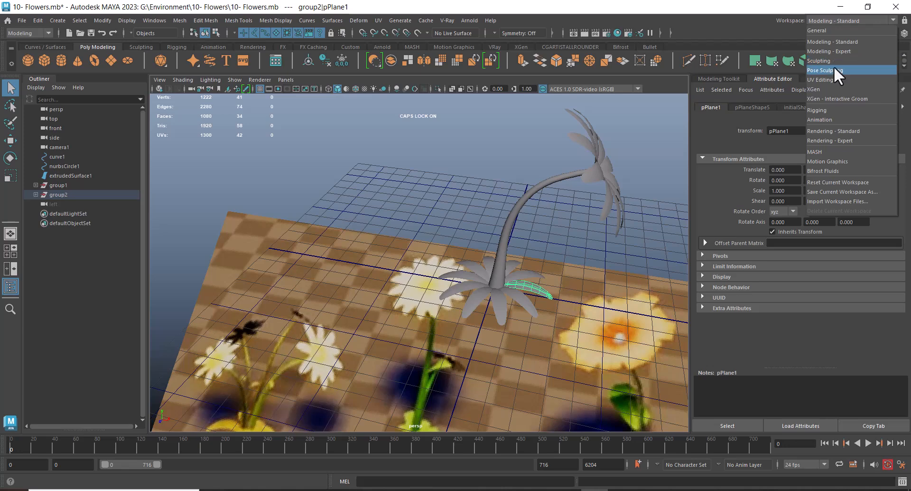
{"action": "left_click", "coordinate": [834, 80]}
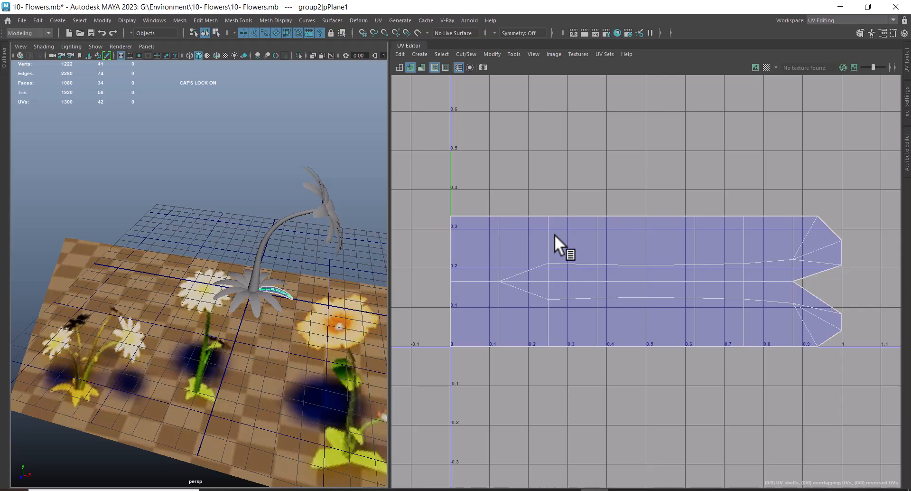
Delete the raised, tilted flower head together with its curved stem.
{"action": "left_click_drag", "start_coordinate": [299, 255], "coordinate": [247, 206], "text": "alt"}
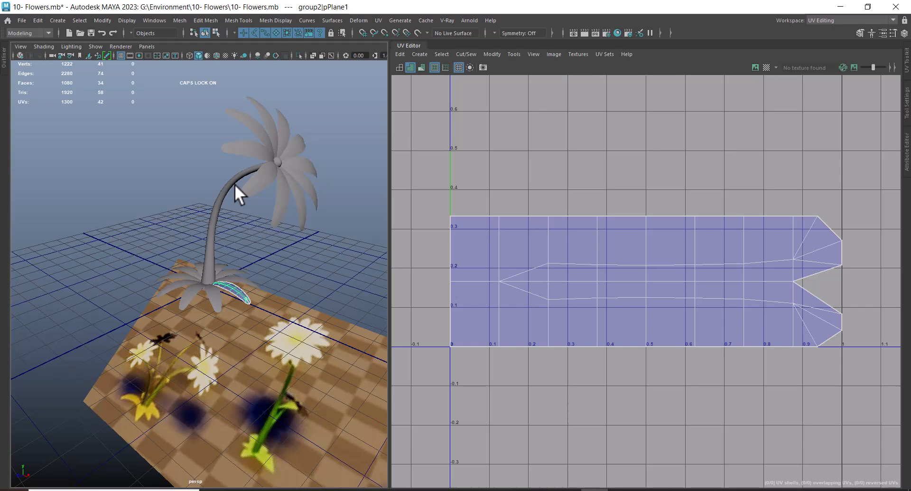
{"action": "left_click", "coordinate": [284, 187]}
{"action": "left_click_drag", "start_coordinate": [253, 130], "coordinate": [301, 173]}
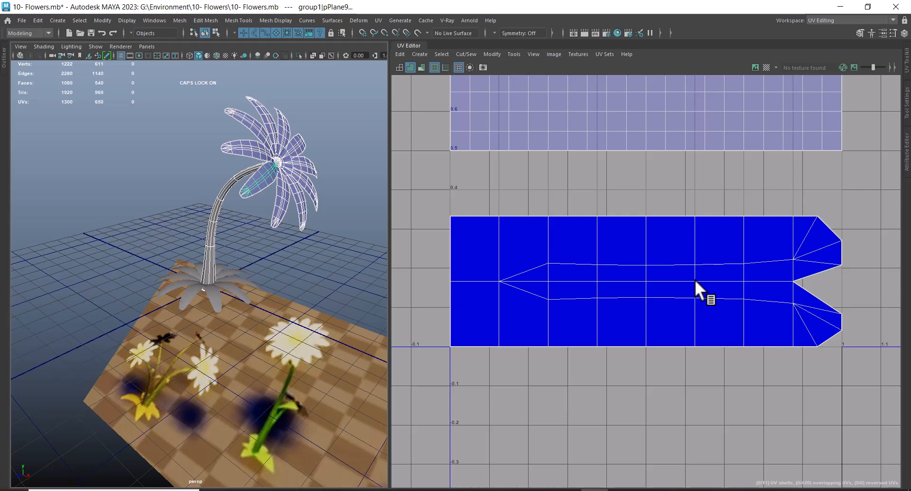
{"action": "left_click_drag", "start_coordinate": [257, 266], "coordinate": [306, 259], "text": "alt"}
{"action": "left_click", "coordinate": [306, 258]}
{"action": "left_click", "coordinate": [247, 200]}
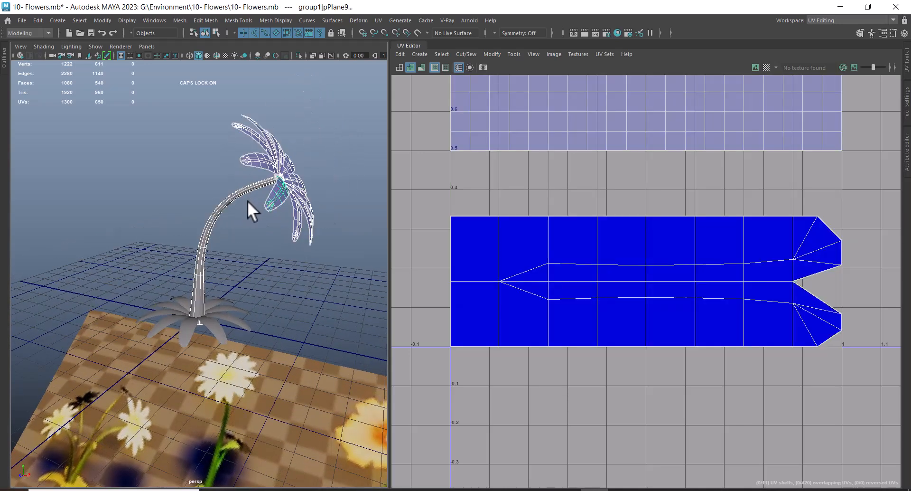
{"action": "key", "text": "Delete"}
In the top view, delete every petal of the remaining flower except the one pointing along the positive X axis.
{"action": "left_click", "coordinate": [247, 319]}
{"action": "key", "text": "space"}
{"action": "left_click_drag", "start_coordinate": [292, 312], "coordinate": [232, 318]}
{"action": "right_click_drag", "start_coordinate": [268, 321], "coordinate": [307, 388], "text": "alt"}
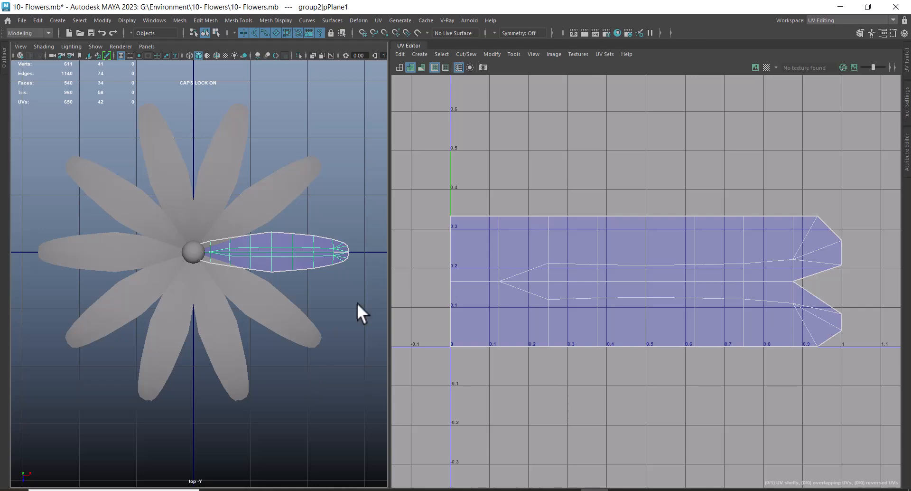
{"action": "left_click_drag", "start_coordinate": [293, 169], "coordinate": [106, 201]}
{"action": "left_click_drag", "start_coordinate": [117, 240], "coordinate": [87, 337], "text": "shift"}
{"action": "left_click_drag", "start_coordinate": [300, 324], "coordinate": [158, 388], "text": "shift"}
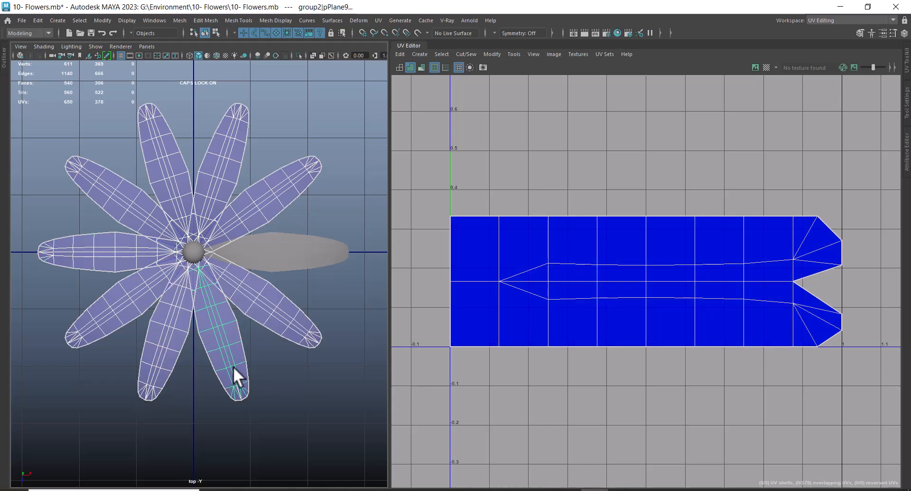
{"action": "key", "text": "Delete"}
Scale the outline vertices on both sides of the petal's widest row slightly outward to smooth its silhouette.
{"action": "left_click", "coordinate": [268, 269]}
{"action": "middle_click_drag", "start_coordinate": [268, 269], "coordinate": [238, 273], "text": "alt"}
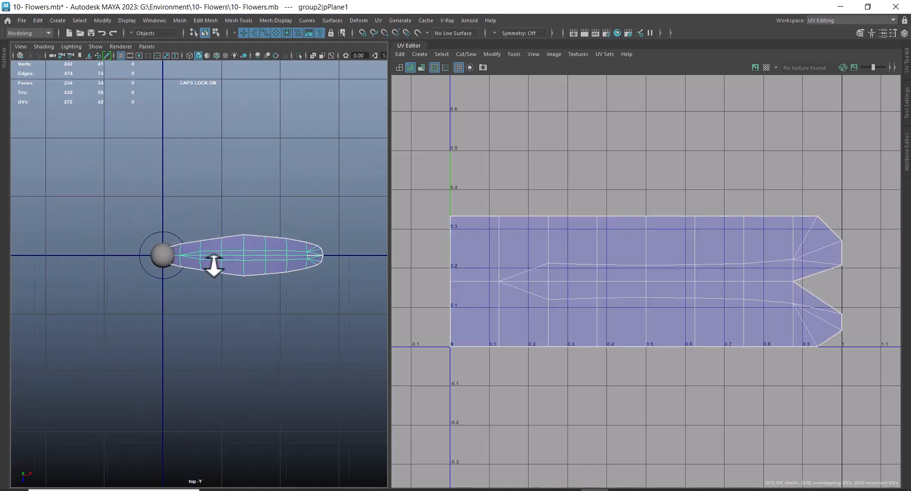
{"action": "right_click_drag", "start_coordinate": [272, 235], "coordinate": [201, 186]}
{"action": "scroll", "coordinate": [303, 276], "scroll_direction": "up", "scroll_amount": 3}
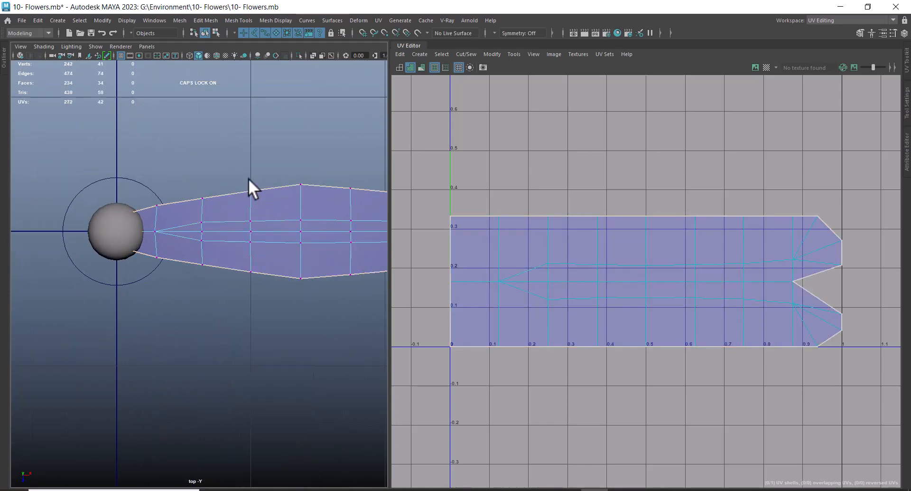
{"action": "left_click", "coordinate": [251, 241]}
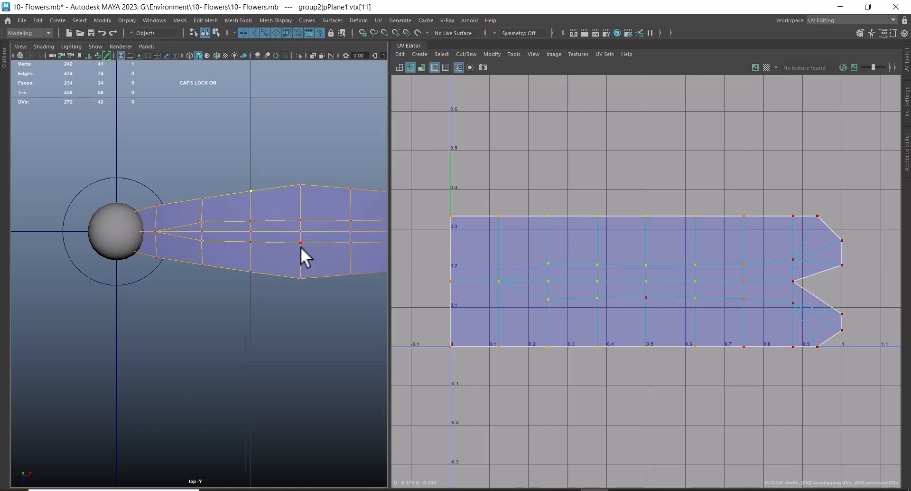
{"action": "middle_click_drag", "start_coordinate": [306, 245], "coordinate": [212, 259], "text": "alt"}
{"action": "left_click", "coordinate": [158, 235]}
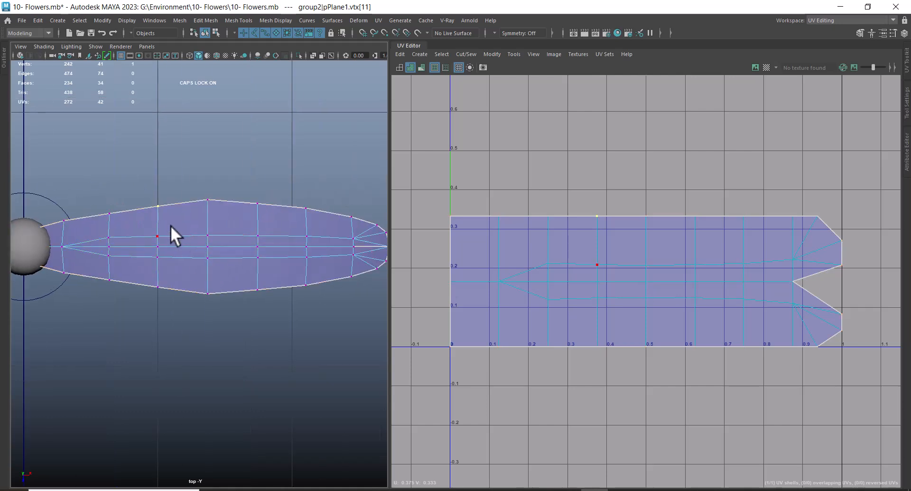
{"action": "left_click", "coordinate": [257, 203], "text": "shift"}
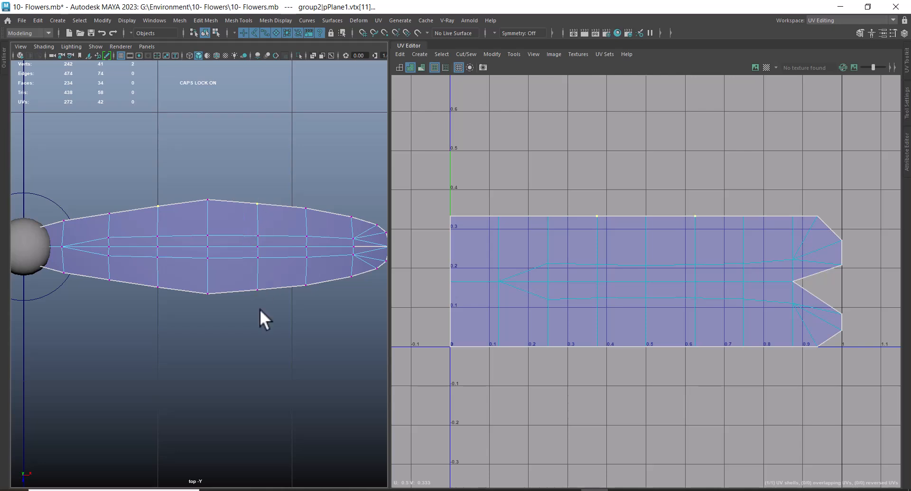
{"action": "left_click", "coordinate": [207, 294], "text": "shift"}
{"action": "left_click", "coordinate": [159, 287], "text": "shift"}
{"action": "key", "text": "w"}
{"action": "left_click_drag", "start_coordinate": [208, 292], "coordinate": [205, 294]}
Scale the two outermost vertices at the petal's widest row slightly inward to round off the outline.
{"action": "key", "text": "F8"}
{"action": "left_click", "coordinate": [292, 162]}
{"action": "left_click", "coordinate": [268, 237]}
{"action": "right_click_drag", "start_coordinate": [267, 217], "coordinate": [212, 209]}
{"action": "left_click", "coordinate": [208, 199]}
{"action": "left_click", "coordinate": [199, 293], "text": "shift"}
{"action": "left_click_drag", "start_coordinate": [209, 290], "coordinate": [208, 288]}
{"action": "right_click_drag", "start_coordinate": [240, 214], "coordinate": [306, 166]}
{"action": "left_click", "coordinate": [298, 306]}
{"action": "left_click", "coordinate": [239, 258]}
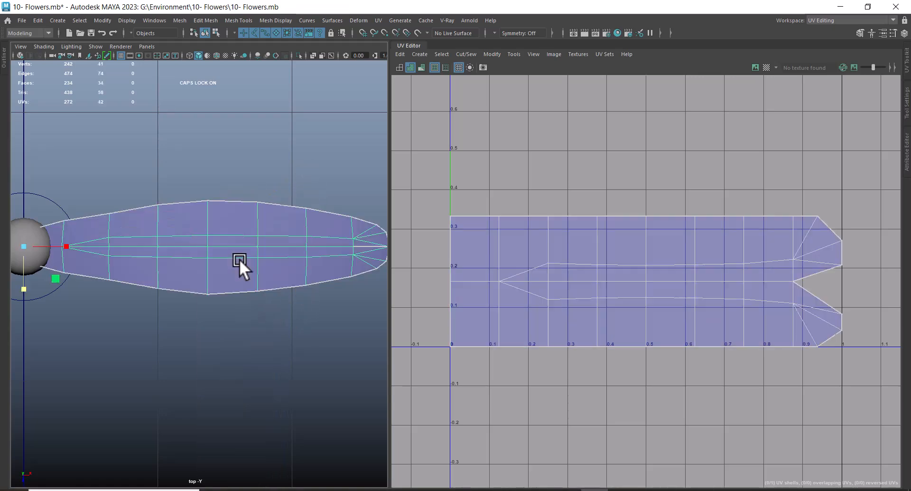
{"action": "right_click_drag", "start_coordinate": [260, 228], "coordinate": [204, 210]}
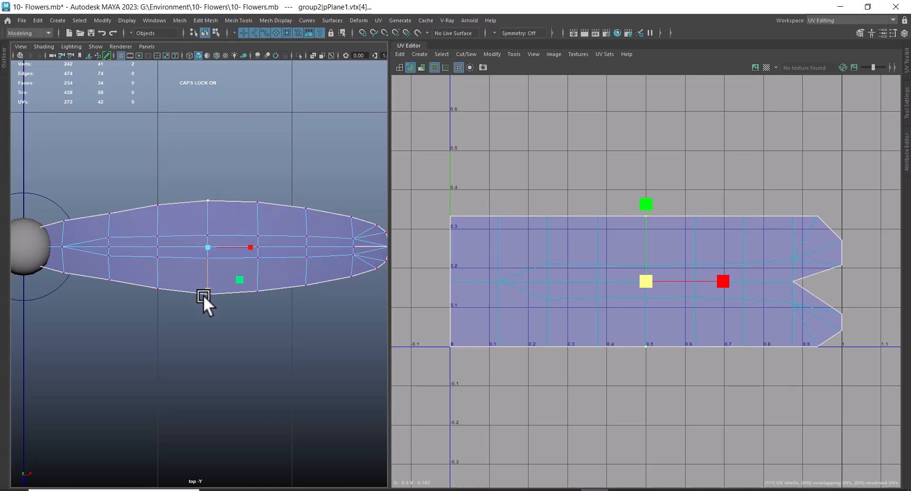
{"action": "left_click_drag", "start_coordinate": [209, 284], "coordinate": [206, 283]}
{"action": "right_click_drag", "start_coordinate": [241, 212], "coordinate": [303, 160]}
{"action": "left_click", "coordinate": [303, 160]}
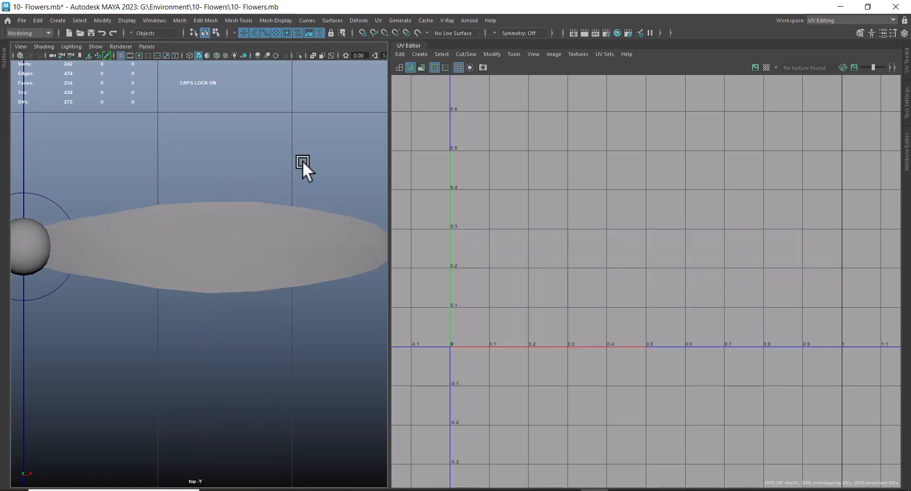
Frame the petal in the perspective view and hide the image planes there.
{"action": "left_click", "coordinate": [258, 268]}
{"action": "key", "text": "space"}
{"action": "left_click_drag", "start_coordinate": [234, 374], "coordinate": [238, 189]}
{"action": "right_click_drag", "start_coordinate": [238, 191], "coordinate": [280, 410], "text": "alt"}
{"action": "key", "text": "f"}
{"action": "left_click_drag", "start_coordinate": [293, 323], "coordinate": [333, 346], "text": "alt"}
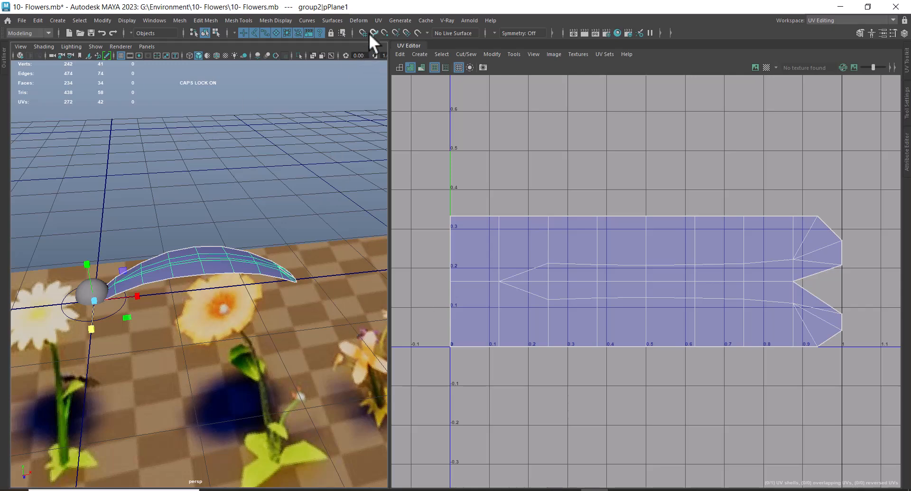
{"action": "left_click", "coordinate": [379, 21]}
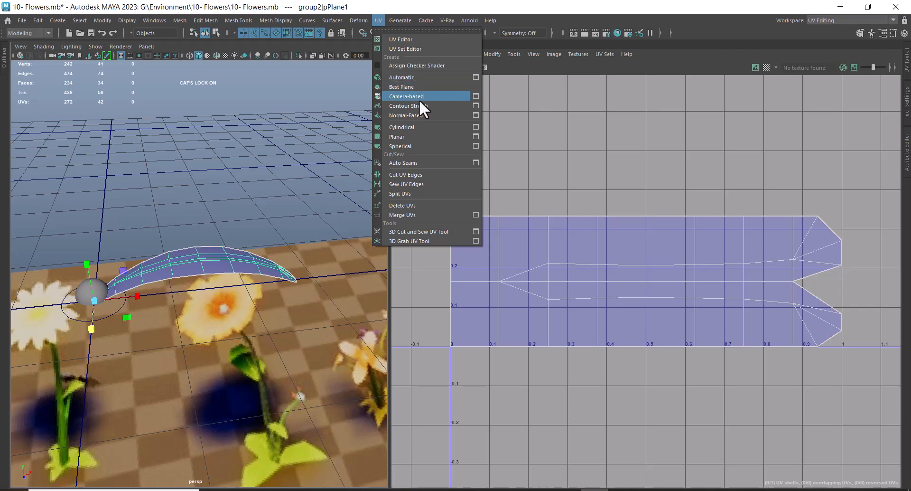
{"action": "left_click_drag", "start_coordinate": [275, 300], "coordinate": [482, 82], "text": "alt"}
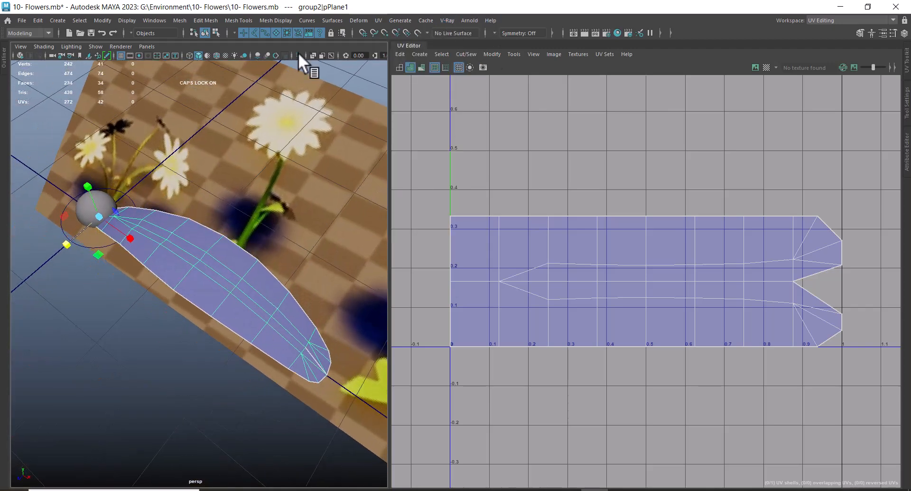
{"action": "left_click", "coordinate": [97, 47]}
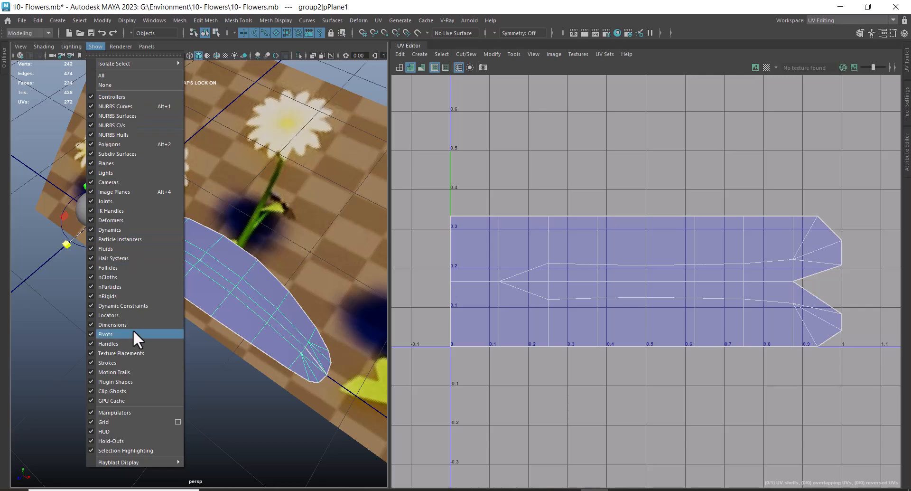
{"action": "left_click", "coordinate": [136, 191]}
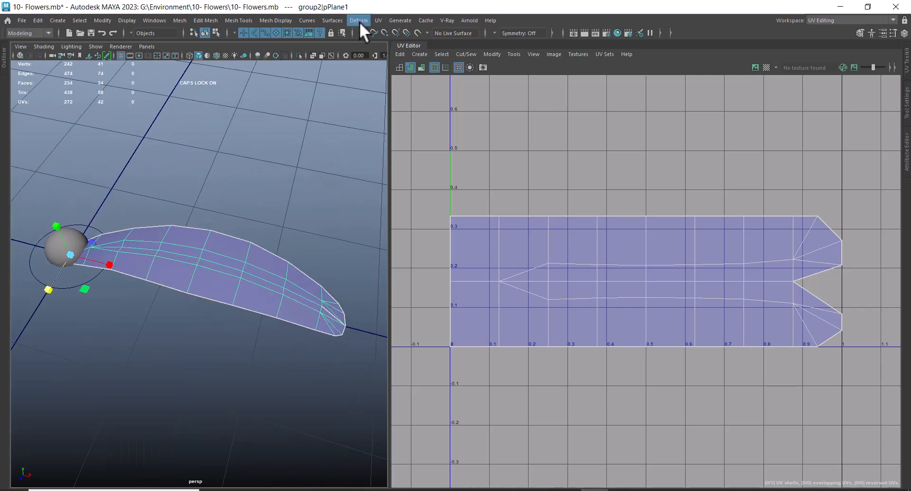
Apply an Automatic UV projection to the petal and return to object mode.
{"action": "left_click", "coordinate": [378, 21]}
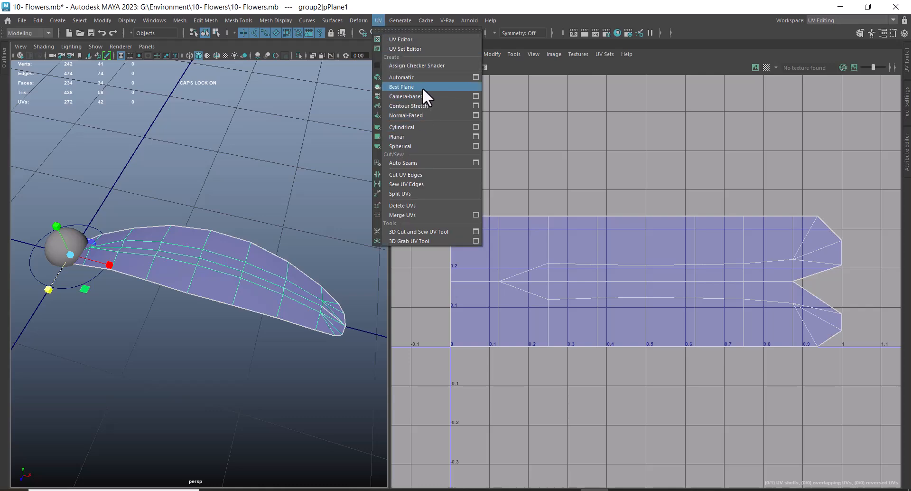
{"action": "left_click", "coordinate": [422, 87]}
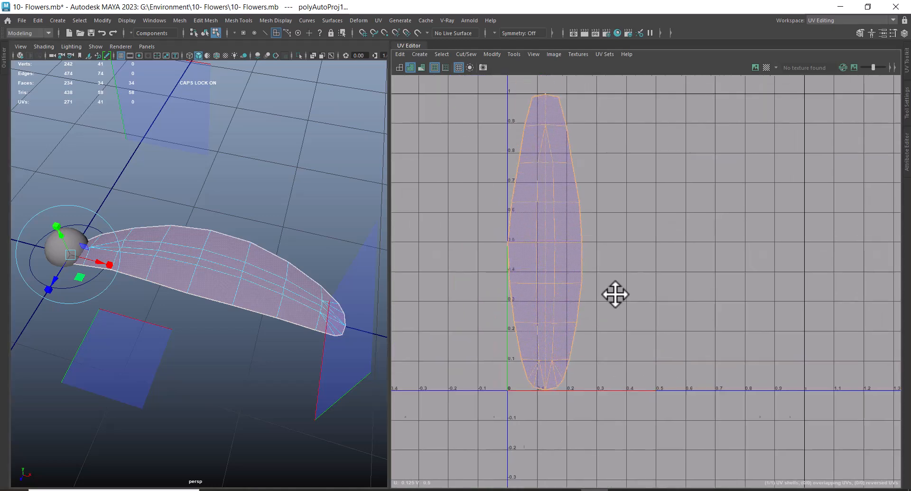
{"action": "middle_click_drag", "start_coordinate": [613, 282], "coordinate": [616, 305], "text": "alt"}
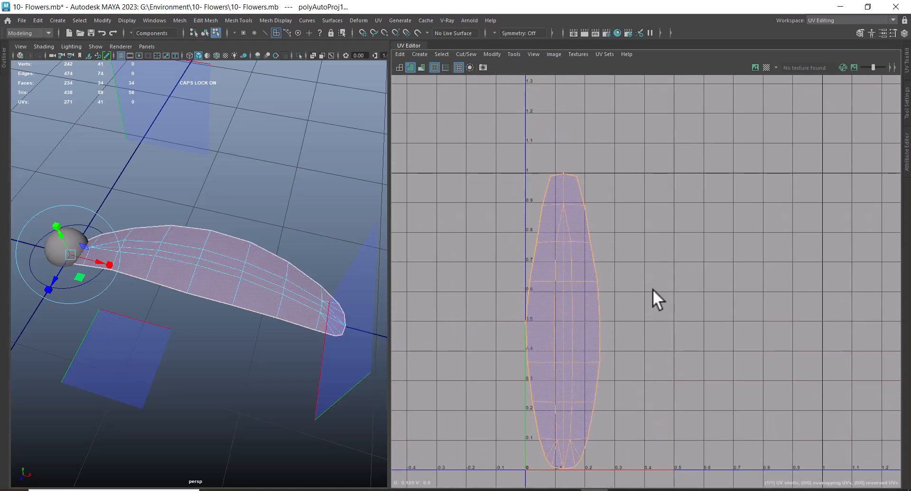
{"action": "right_click_drag", "start_coordinate": [264, 256], "coordinate": [295, 204]}
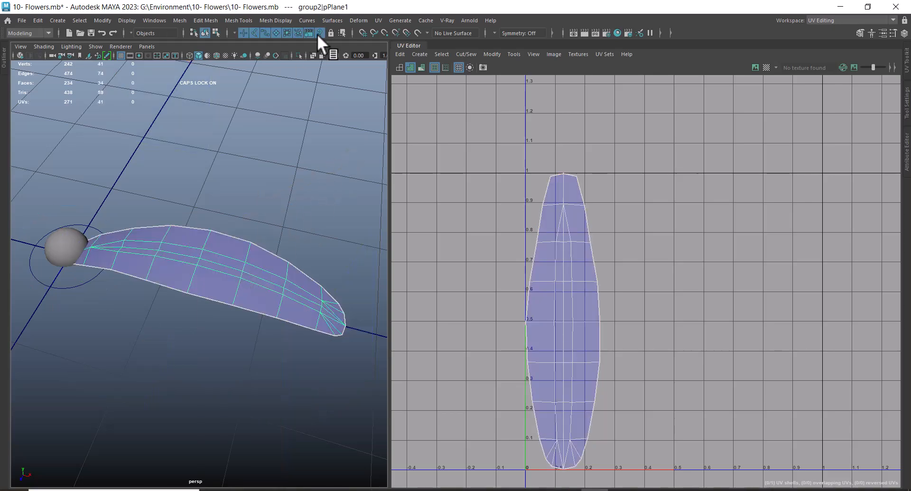
Try a Best Plane UV projection on the petal, using one of its faces to define the plane.
{"action": "left_click", "coordinate": [378, 20]}
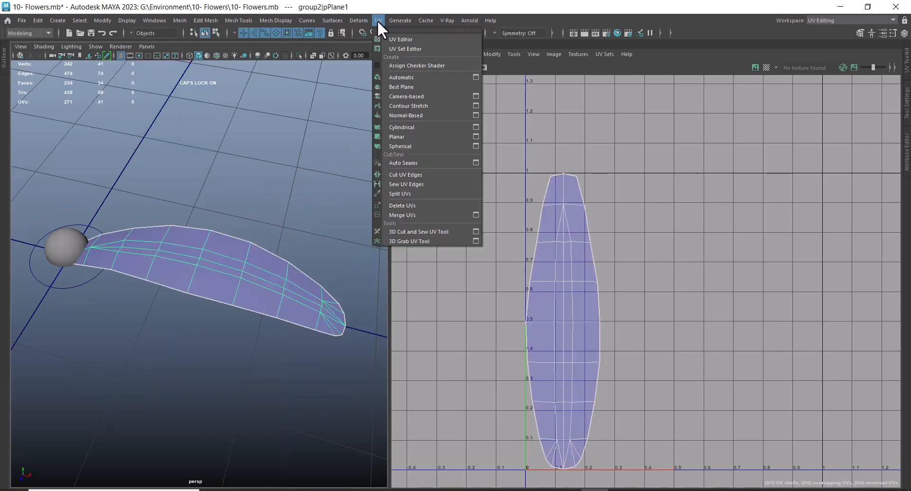
{"action": "left_click", "coordinate": [434, 88]}
{"action": "left_click", "coordinate": [255, 303]}
{"action": "left_click", "coordinate": [216, 287]}
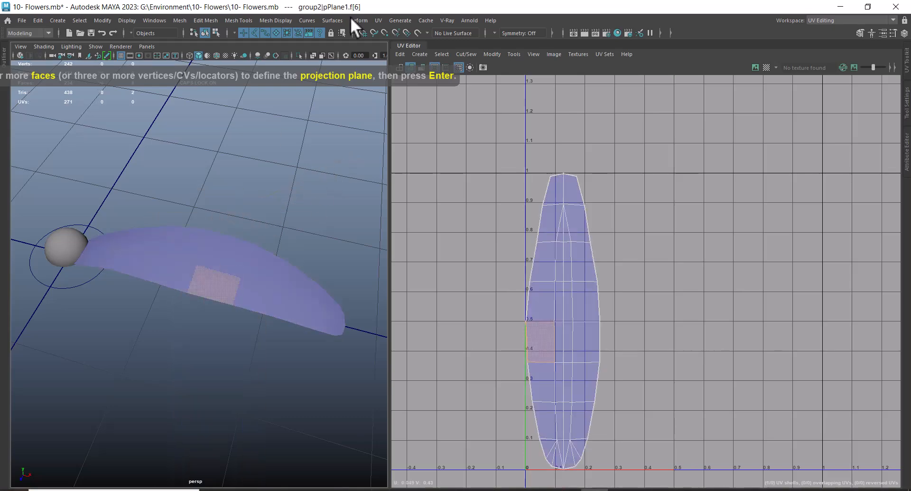
{"action": "right_click_drag", "start_coordinate": [255, 243], "coordinate": [227, 285]}
{"action": "key", "text": "Return"}
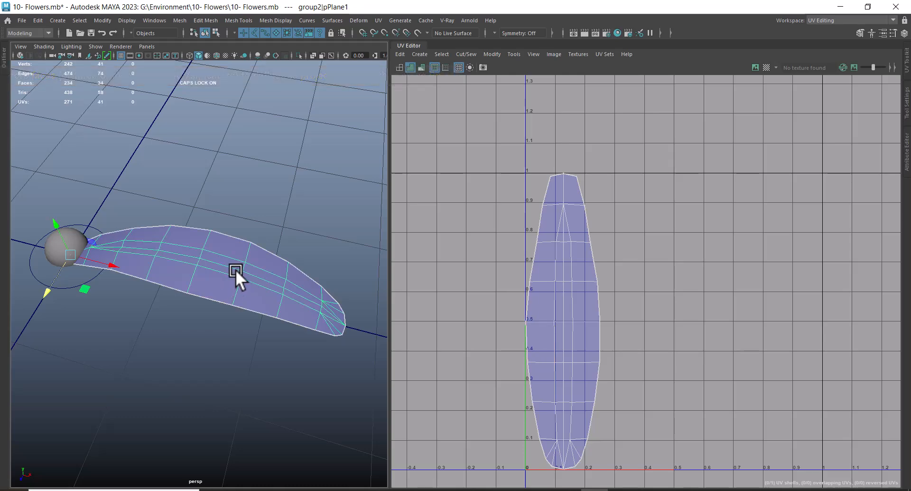
Apply Camera-based UV projection to the petal from an oblique view and again from a steeper view above it.
{"action": "left_click", "coordinate": [309, 18]}
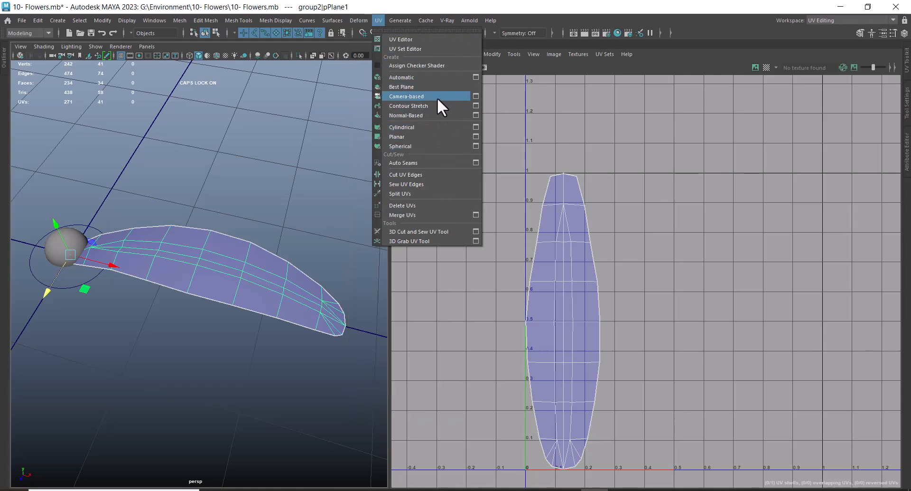
{"action": "left_click", "coordinate": [438, 98]}
{"action": "left_click_drag", "start_coordinate": [214, 282], "coordinate": [240, 317], "text": "alt"}
{"action": "left_click", "coordinate": [241, 319]}
{"action": "left_click", "coordinate": [378, 19]}
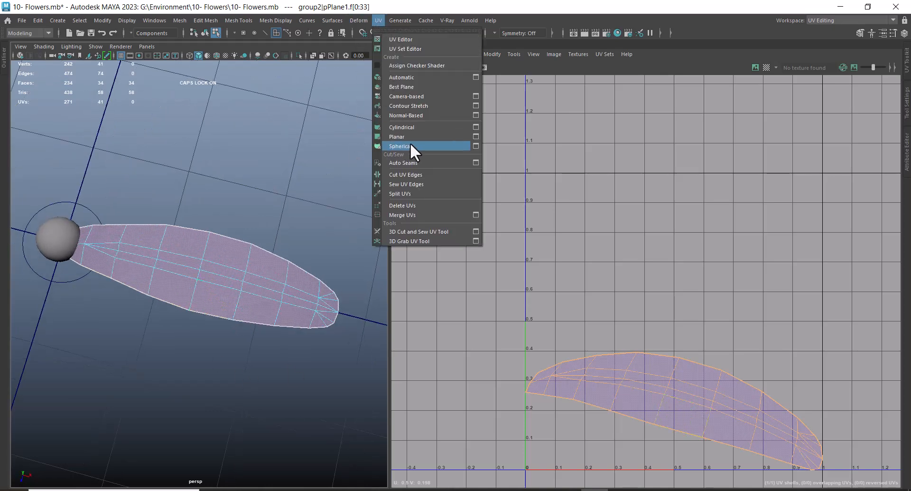
{"action": "left_click", "coordinate": [420, 95]}
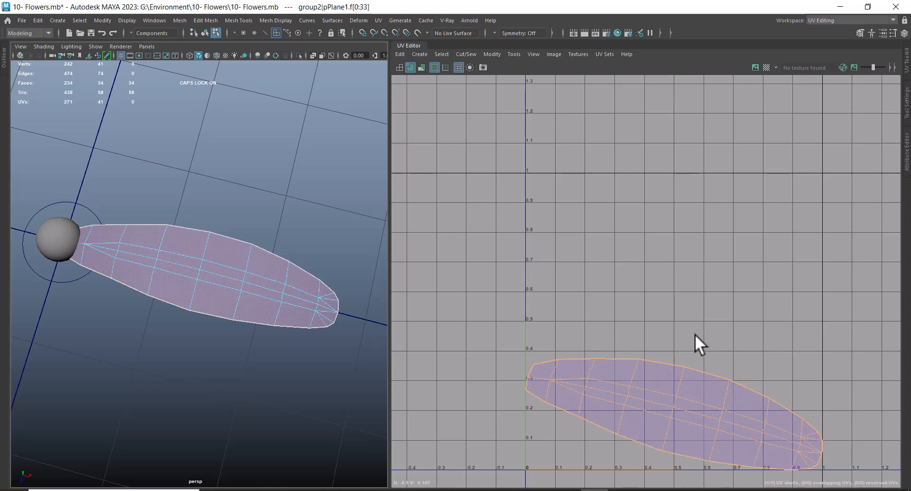
Reproject the petal's UVs with Camera-based mapping from a low view facing its tip.
{"action": "left_click_drag", "start_coordinate": [368, 314], "coordinate": [309, 257], "text": "alt"}
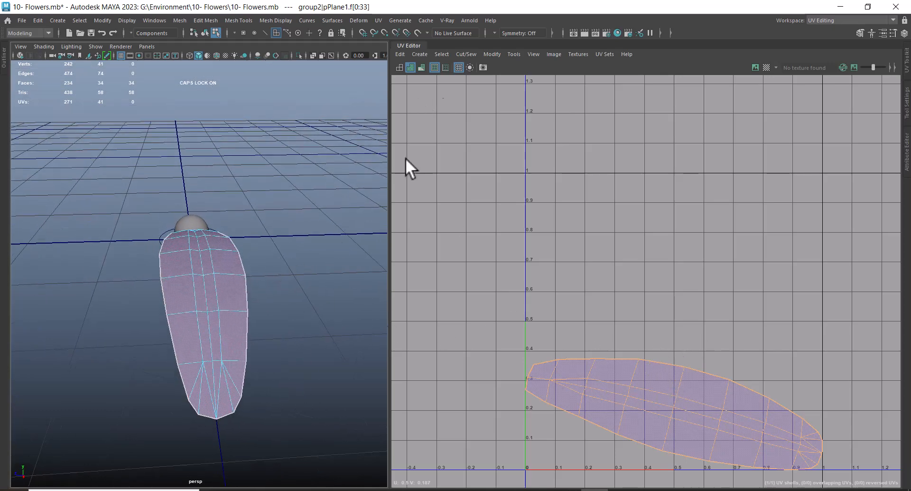
{"action": "left_click", "coordinate": [379, 20]}
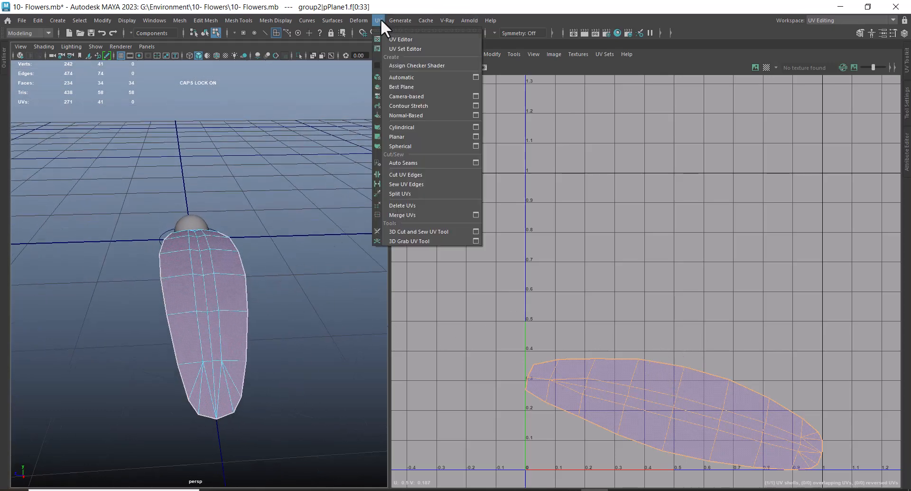
{"action": "left_click", "coordinate": [427, 96]}
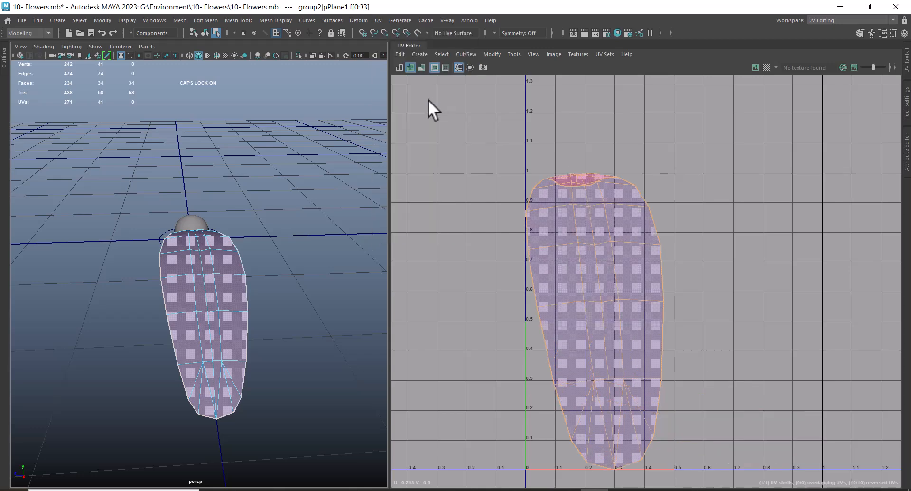
Reproject the petal's UVs with Camera-based mapping from a view looking straight down on it.
{"action": "left_click_drag", "start_coordinate": [233, 290], "coordinate": [334, 345], "text": "alt"}
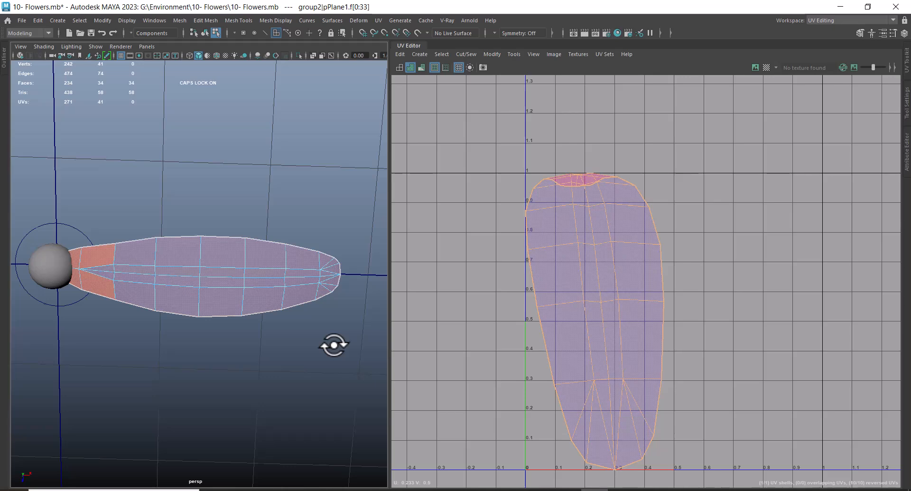
{"action": "left_click_drag", "start_coordinate": [334, 345], "coordinate": [335, 341], "text": "alt"}
{"action": "left_click", "coordinate": [376, 20]}
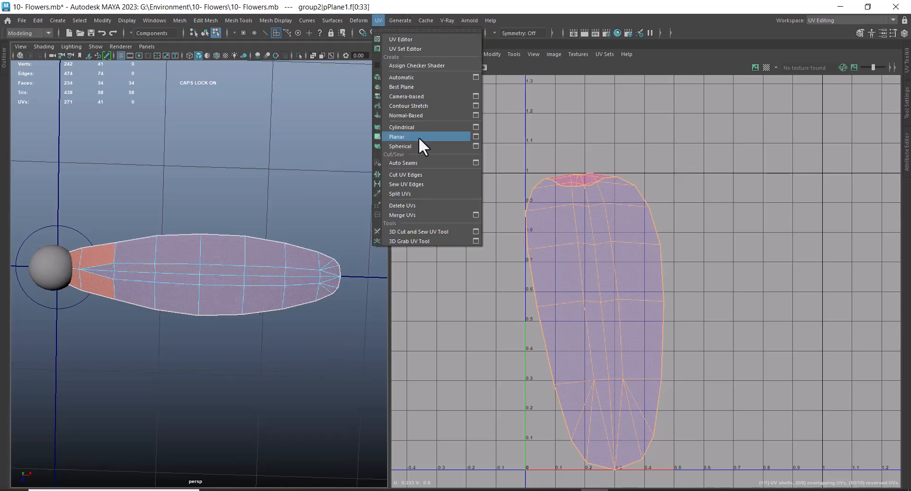
{"action": "left_click", "coordinate": [429, 95]}
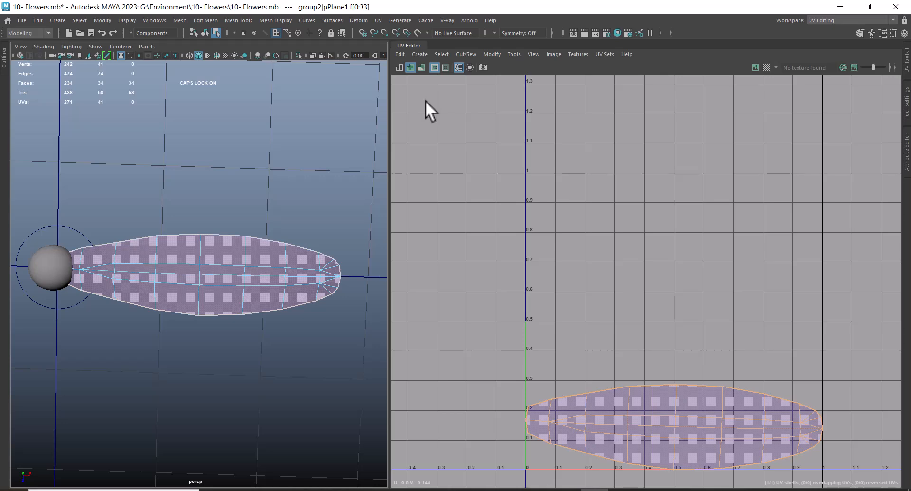
Return to object mode, reselect the petal and try a Normal-Based UV projection on it.
{"action": "left_click", "coordinate": [378, 19]}
{"action": "left_click", "coordinate": [177, 250]}
{"action": "right_click_drag", "start_coordinate": [176, 250], "coordinate": [278, 141]}
{"action": "left_click", "coordinate": [193, 272]}
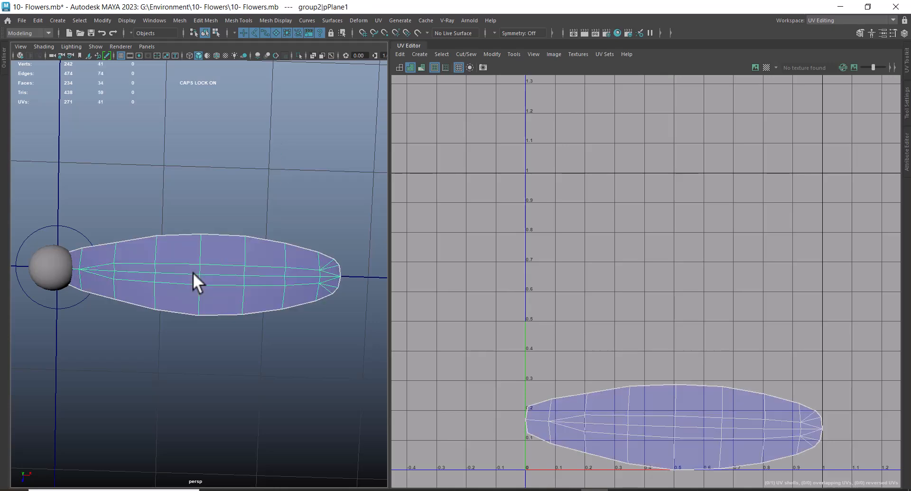
{"action": "left_click", "coordinate": [378, 20]}
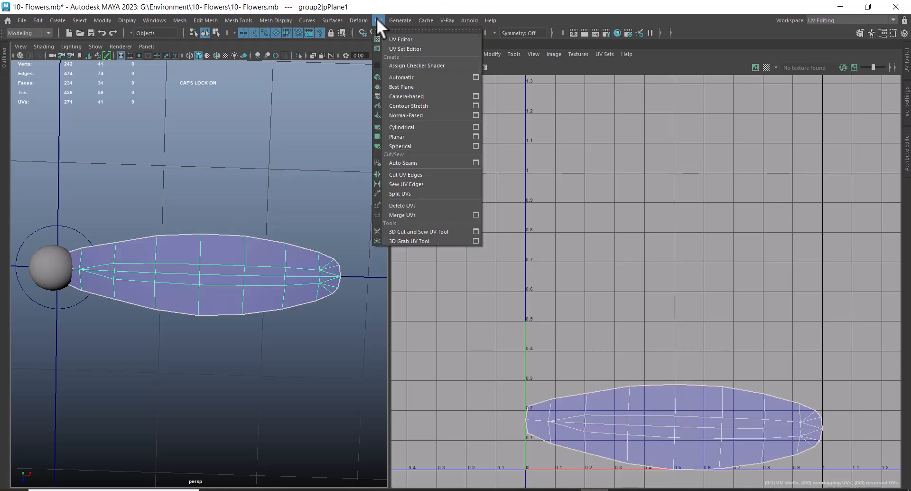
{"action": "left_click", "coordinate": [423, 116]}
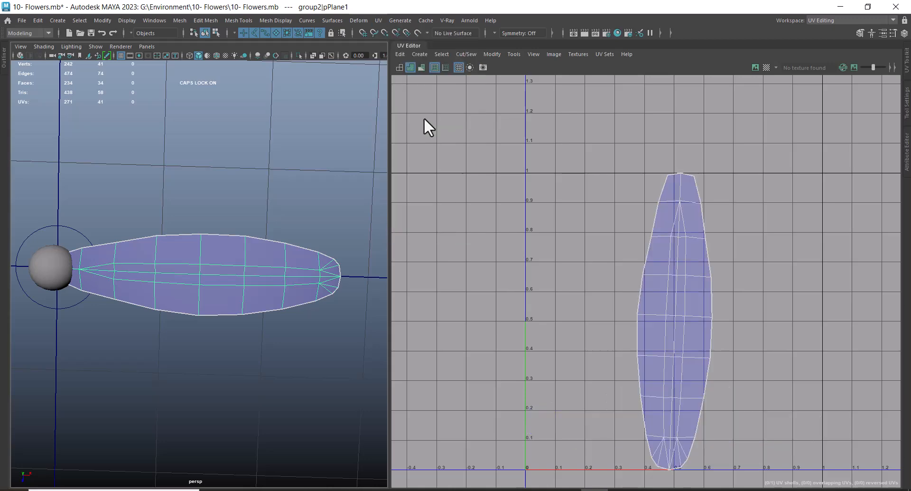
Try a Cylindrical UV projection on the petal and change the projection's horizontal sweep around it.
{"action": "left_click", "coordinate": [378, 20]}
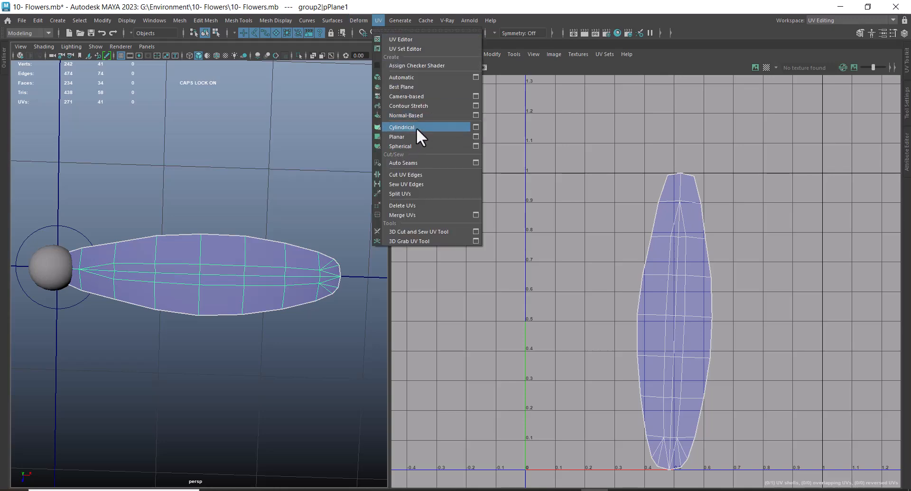
{"action": "left_click", "coordinate": [417, 127]}
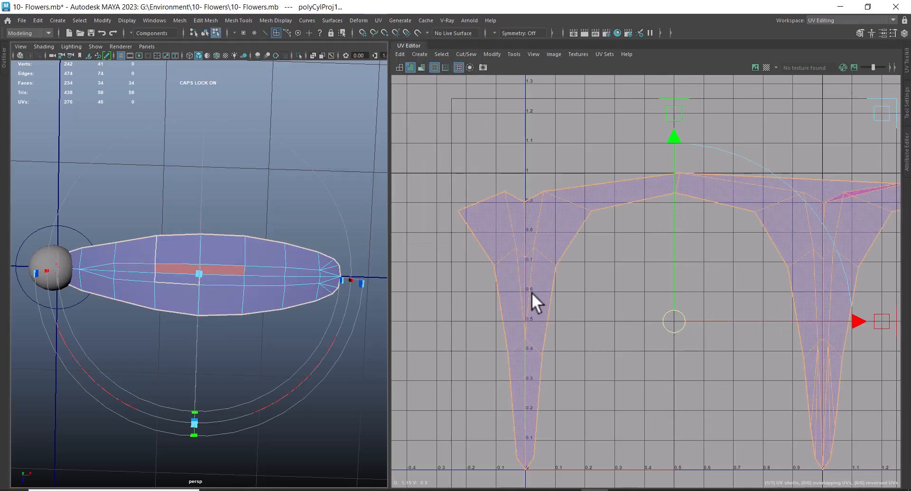
{"action": "key", "text": "space"}
{"action": "left_click_drag", "start_coordinate": [261, 329], "coordinate": [313, 308], "text": "alt"}
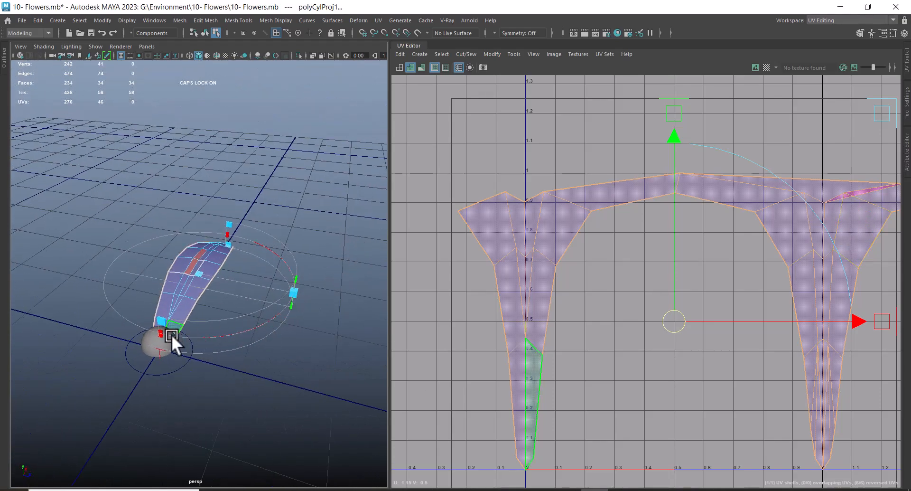
{"action": "left_click_drag", "start_coordinate": [161, 332], "coordinate": [3, 318]}
{"action": "left_click_drag", "start_coordinate": [126, 298], "coordinate": [8, 298], "text": "alt"}
Rotate the cylindrical projection manipulator around the petal to reshape its UVs, then leave component mode.
{"action": "left_click", "coordinate": [110, 329]}
{"action": "left_click_drag", "start_coordinate": [247, 261], "coordinate": [162, 179]}
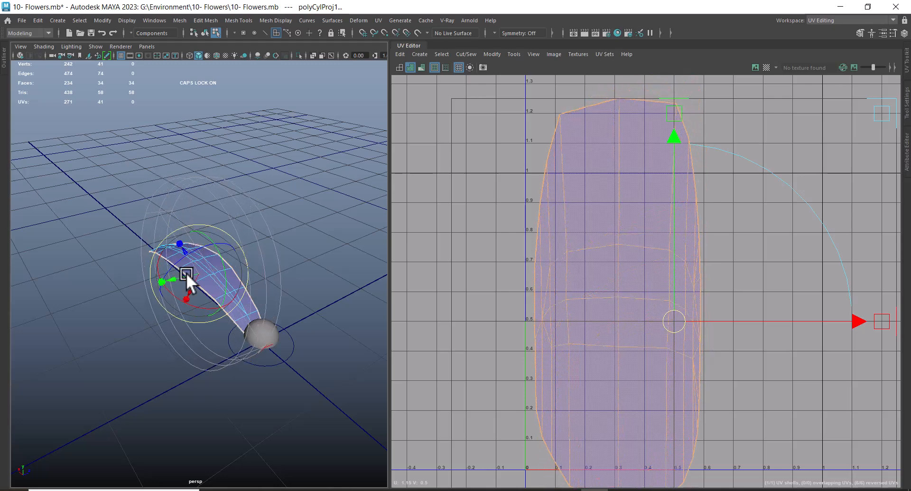
{"action": "left_click_drag", "start_coordinate": [203, 308], "coordinate": [149, 293]}
{"action": "left_click_drag", "start_coordinate": [232, 269], "coordinate": [322, 350]}
{"action": "left_click_drag", "start_coordinate": [228, 298], "coordinate": [218, 299]}
{"action": "scroll", "coordinate": [672, 366], "scroll_direction": "down", "scroll_amount": 6}
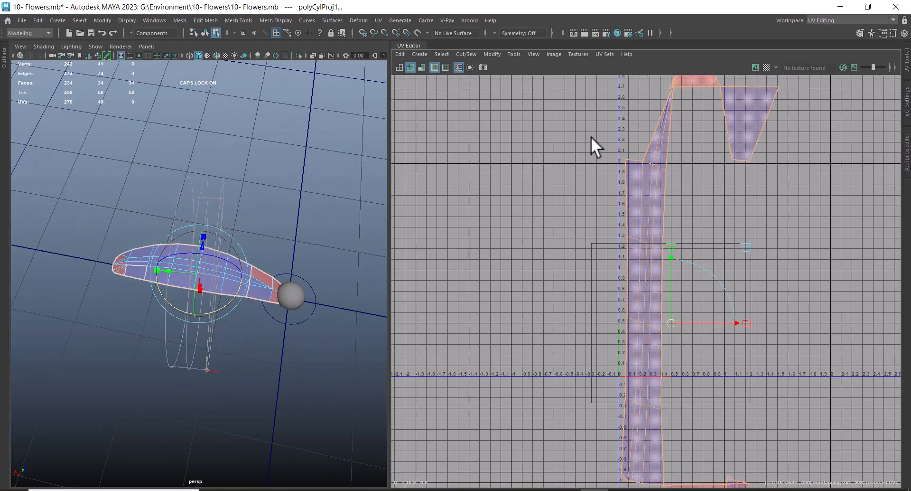
{"action": "left_click_drag", "start_coordinate": [214, 303], "coordinate": [212, 303]}
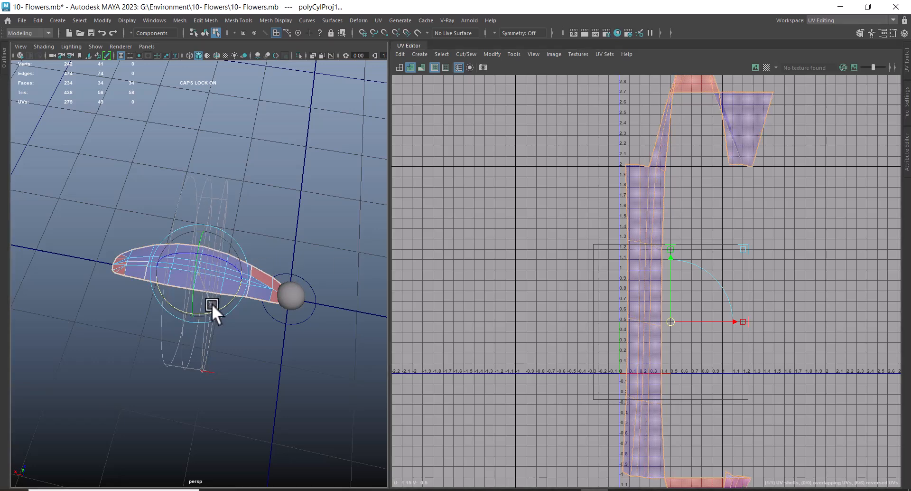
{"action": "right_click_drag", "start_coordinate": [244, 264], "coordinate": [301, 225]}
Try a Spherical UV projection on the petal, adjusting its horizontal and vertical sweep, and return to object mode.
{"action": "left_click", "coordinate": [235, 259]}
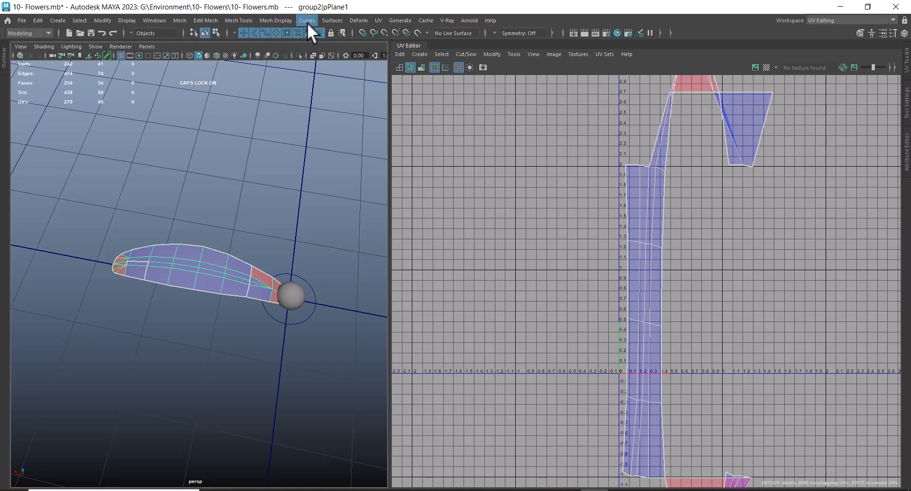
{"action": "left_click", "coordinate": [379, 21]}
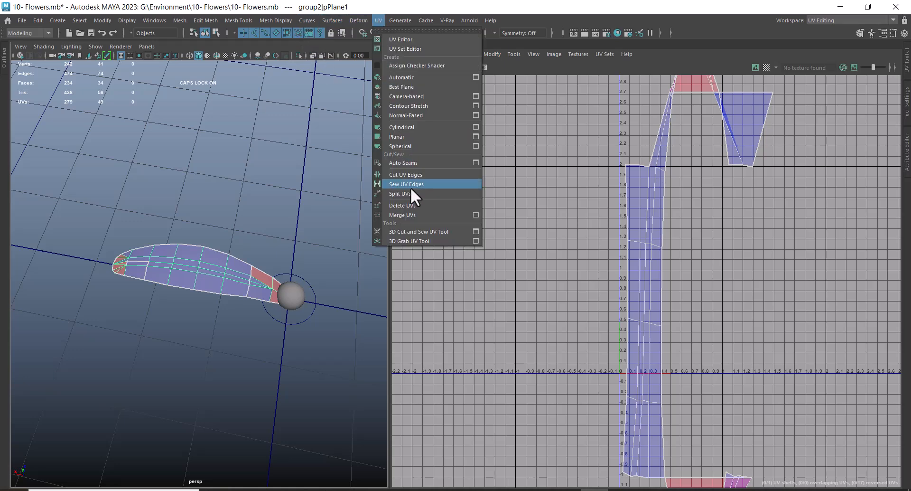
{"action": "left_click", "coordinate": [414, 148]}
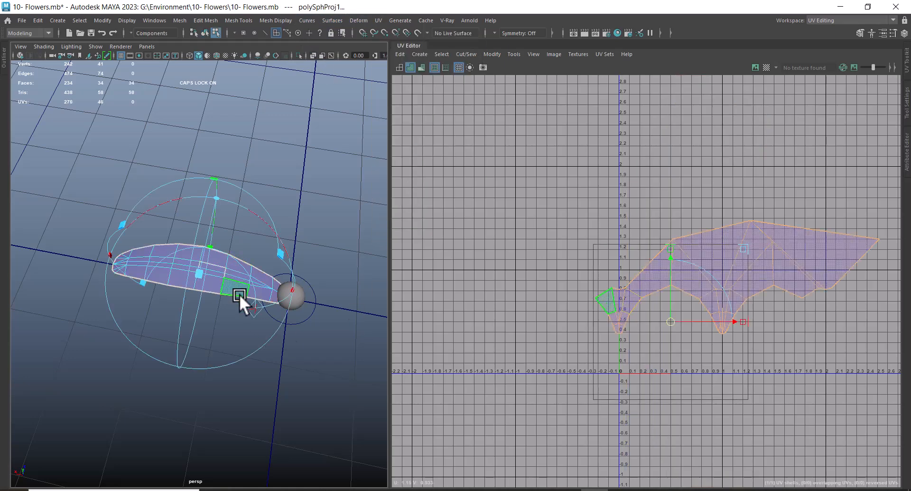
{"action": "left_click_drag", "start_coordinate": [281, 249], "coordinate": [2, 264]}
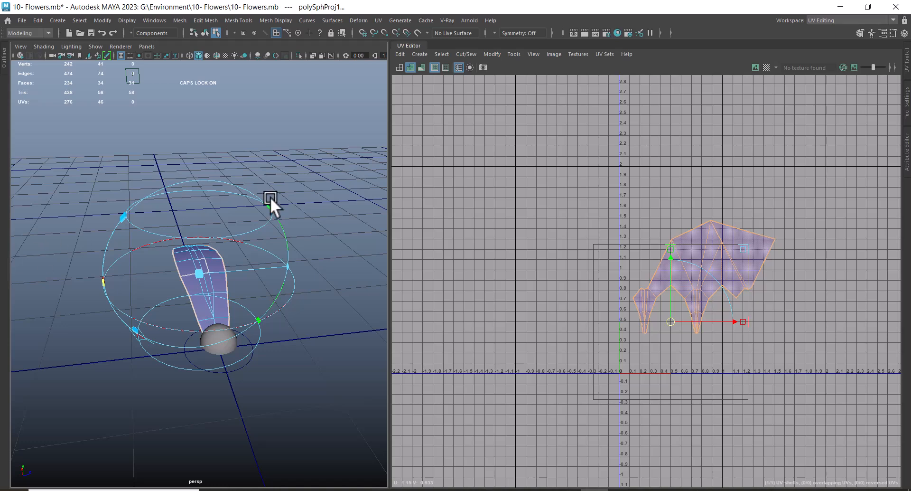
{"action": "left_click_drag", "start_coordinate": [267, 205], "coordinate": [21, 184]}
{"action": "scroll", "coordinate": [738, 294], "scroll_direction": "up", "scroll_amount": 1}
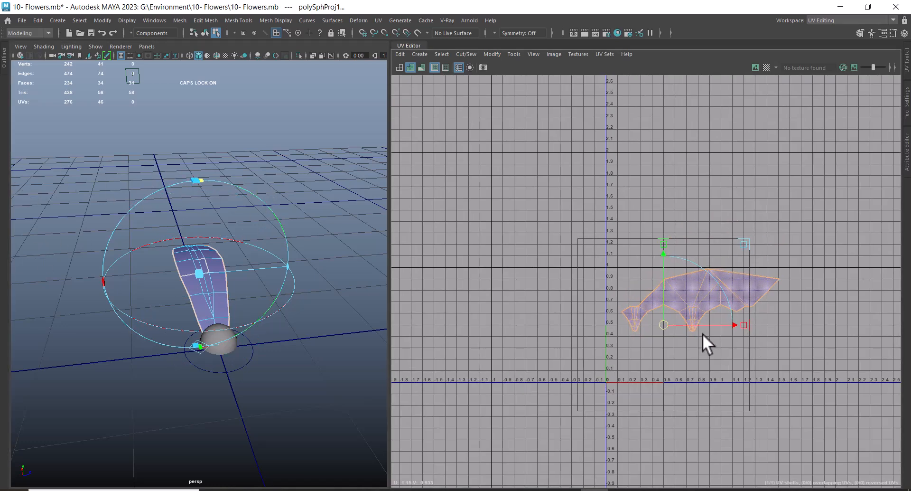
{"action": "mouse_move", "coordinate": [220, 347]}
{"action": "left_mouse_down", "text": "alt"}
{"action": "mouse_move", "coordinate": [283, 319]}
{"action": "mouse_move", "coordinate": [309, 335]}
{"action": "mouse_move", "coordinate": [224, 334]}
{"action": "left_mouse_up", "text": "alt"}
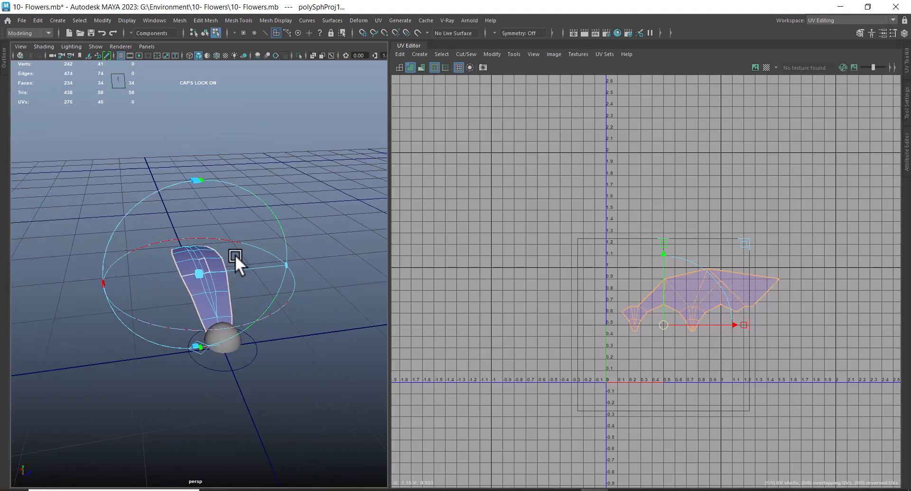
{"action": "left_click_drag", "start_coordinate": [272, 289], "coordinate": [197, 309], "text": "alt"}
{"action": "key", "text": "w"}
{"action": "right_click_drag", "start_coordinate": [209, 217], "coordinate": [314, 172]}
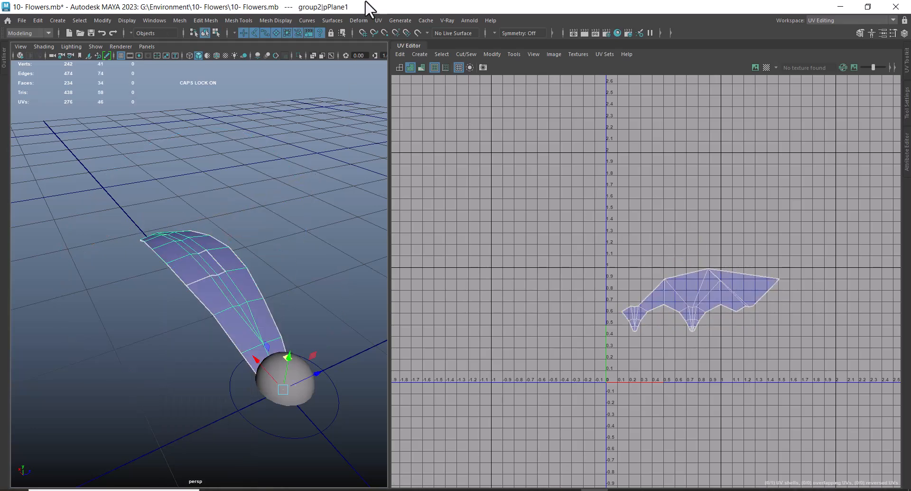
Try a Planar UV projection on the petal with the X-axis setting and reselect it in object mode.
{"action": "left_click", "coordinate": [375, 21]}
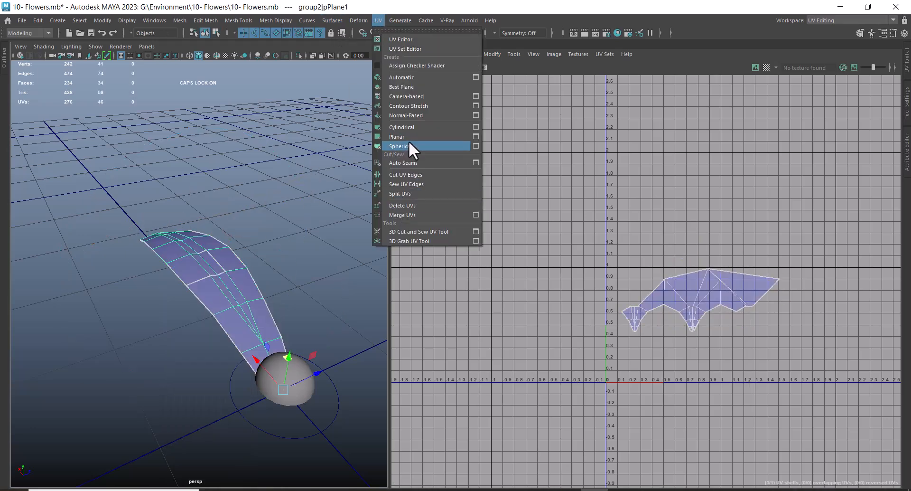
{"action": "left_click", "coordinate": [412, 138]}
{"action": "mouse_move", "coordinate": [332, 214]}
{"action": "left_mouse_down", "text": "alt"}
{"action": "mouse_move", "coordinate": [212, 300]}
{"action": "mouse_move", "coordinate": [235, 291]}
{"action": "mouse_move", "coordinate": [196, 284]}
{"action": "mouse_move", "coordinate": [199, 296]}
{"action": "left_mouse_up", "text": "alt"}
{"action": "right_click_drag", "start_coordinate": [223, 261], "coordinate": [310, 174]}
{"action": "left_click", "coordinate": [309, 174]}
{"action": "left_click", "coordinate": [225, 246]}
Apply a Planar UV projection fitted to the bounding box from the Y axis, moving the options window clear of the UV shell.
{"action": "left_click", "coordinate": [377, 21]}
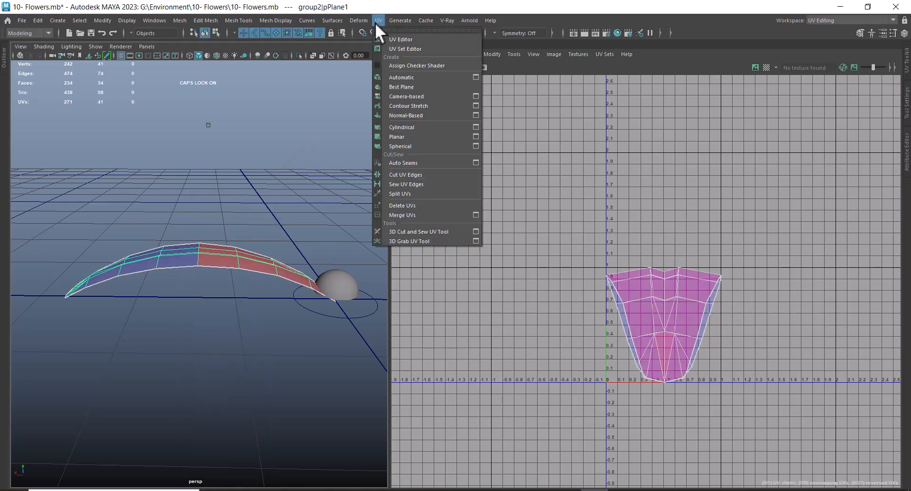
{"action": "left_click", "coordinate": [475, 137]}
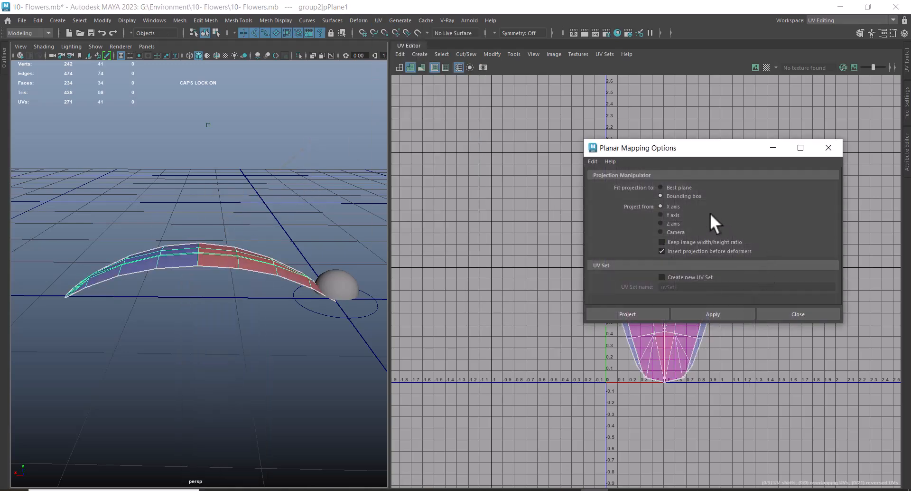
{"action": "left_click", "coordinate": [671, 213]}
{"action": "left_click", "coordinate": [704, 314]}
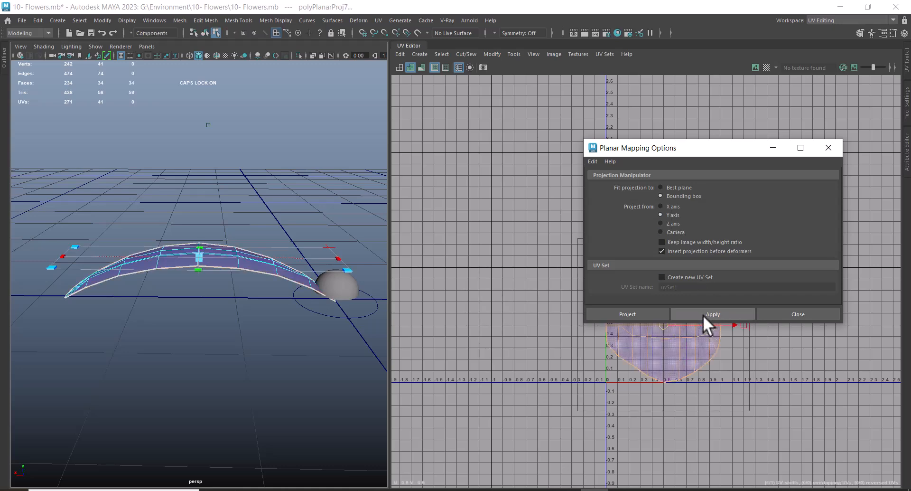
{"action": "left_click_drag", "start_coordinate": [697, 147], "coordinate": [477, 43]}
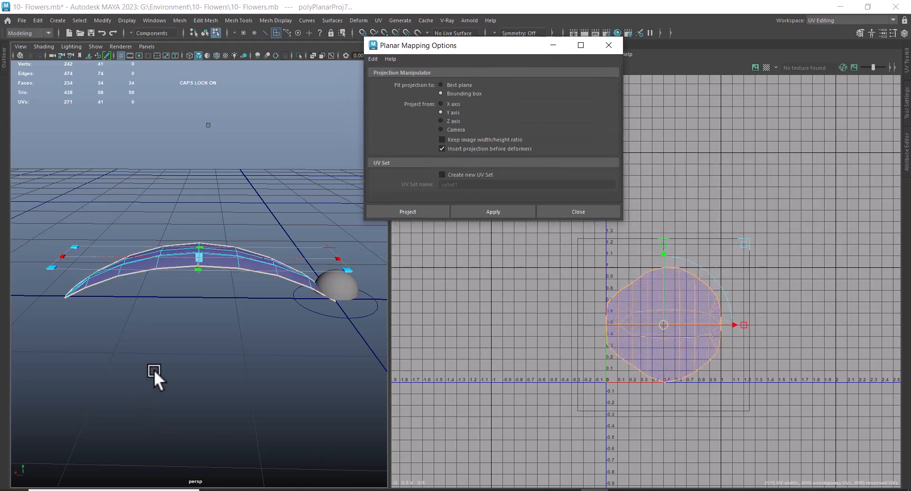
Scale the petal's UV shell vertically to about a quarter of the UV tile's height and return to object mode.
{"action": "left_click_drag", "start_coordinate": [152, 371], "coordinate": [147, 396], "text": "alt"}
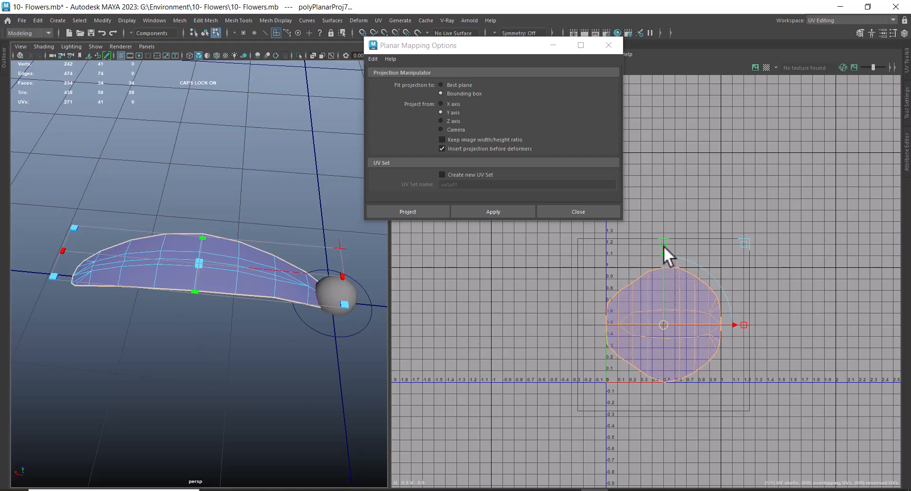
{"action": "left_click_drag", "start_coordinate": [664, 242], "coordinate": [670, 304]}
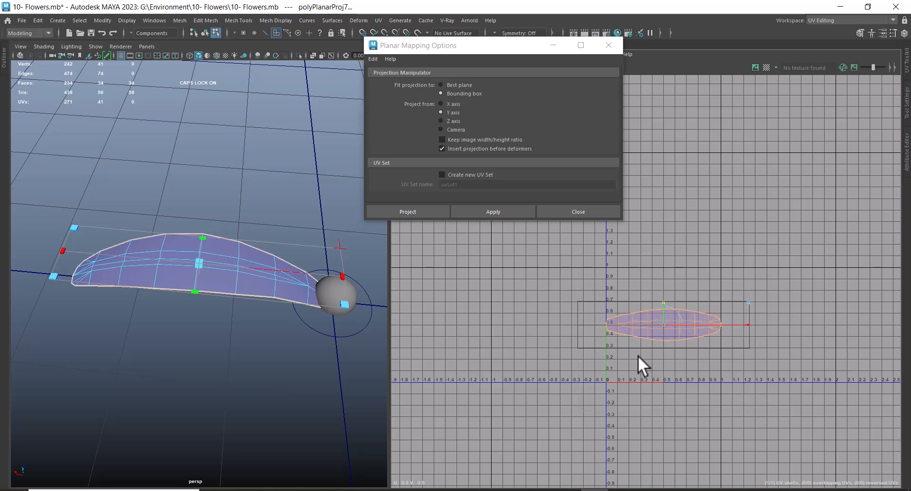
{"action": "key", "text": "f"}
{"action": "right_click_drag", "start_coordinate": [231, 217], "coordinate": [285, 209]}
{"action": "right_click_drag", "start_coordinate": [166, 218], "coordinate": [262, 410]}
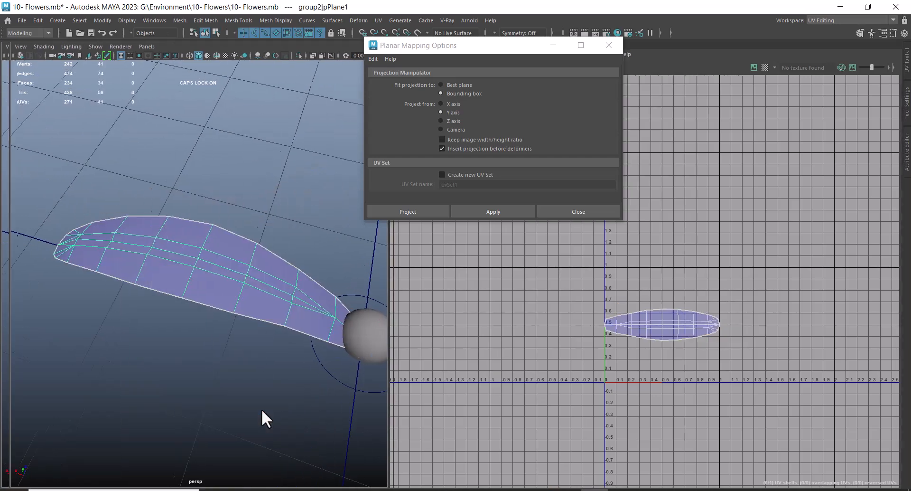
Open the attributes of the petal's lambert2 material and assign a Checker texture to its Color.
{"action": "key", "text": "ctrl+a"}
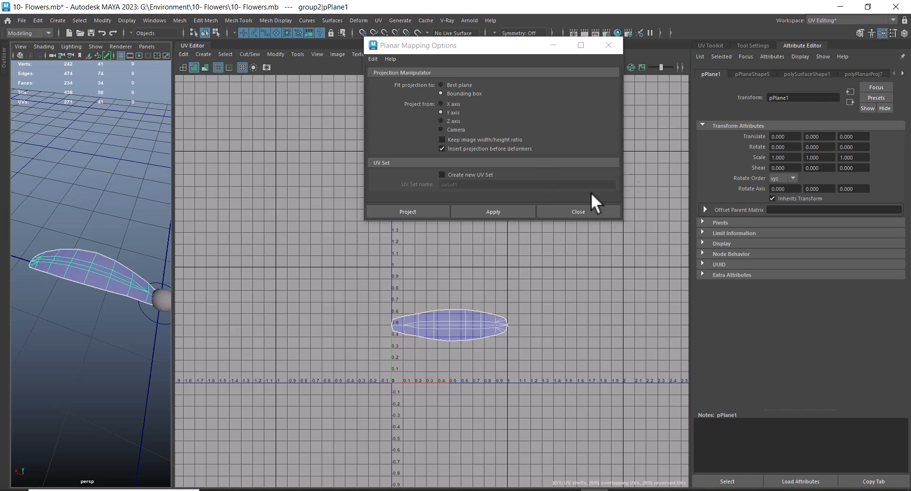
{"action": "right_click_drag", "start_coordinate": [75, 299], "coordinate": [80, 447]}
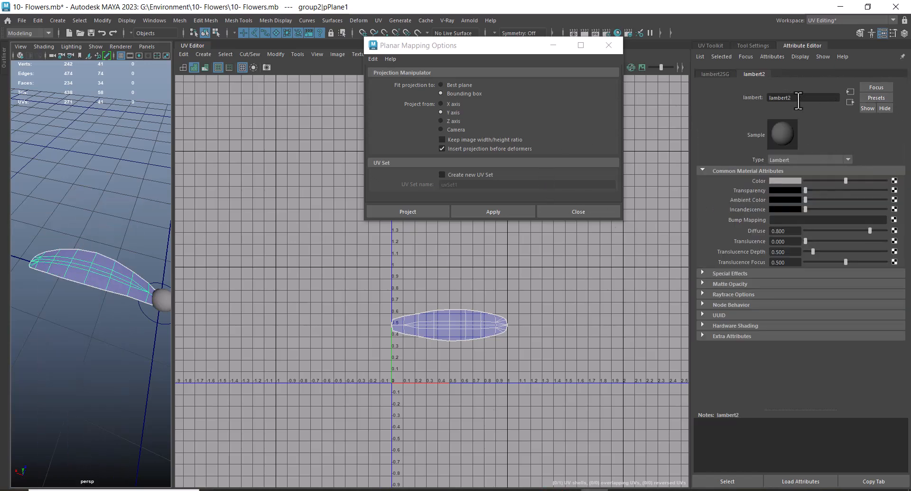
{"action": "left_click", "coordinate": [895, 181]}
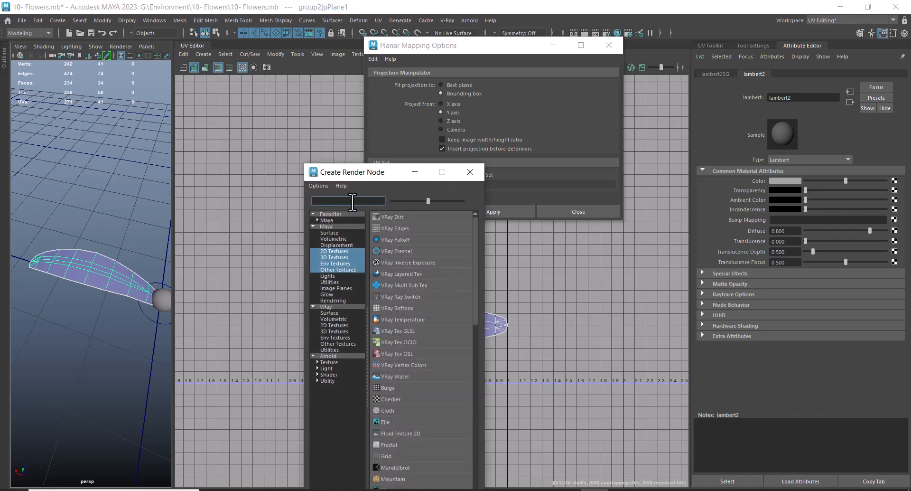
{"action": "type", "text": "CHEC"}
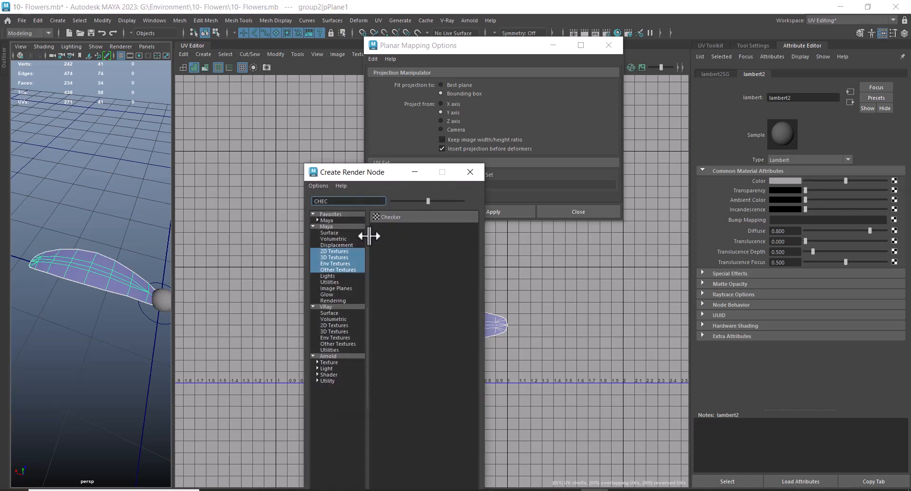
{"action": "left_click", "coordinate": [415, 217]}
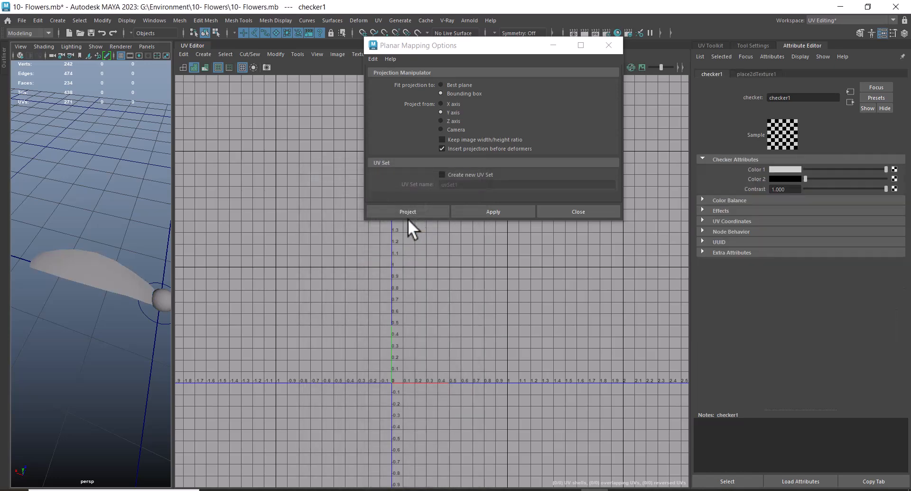
Widen the perspective viewport, turn on textured display and select the petal.
{"action": "left_click_drag", "start_coordinate": [170, 229], "coordinate": [411, 234]}
{"action": "key", "text": "6"}
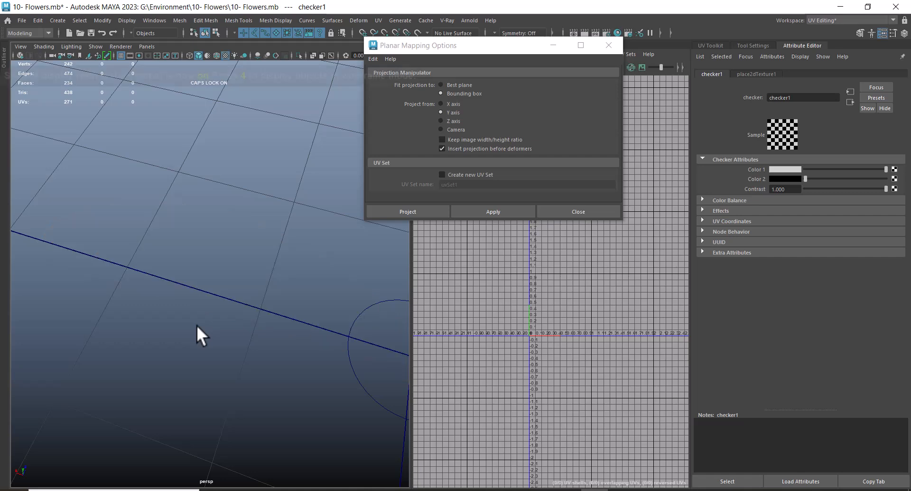
{"action": "left_click", "coordinate": [257, 303]}
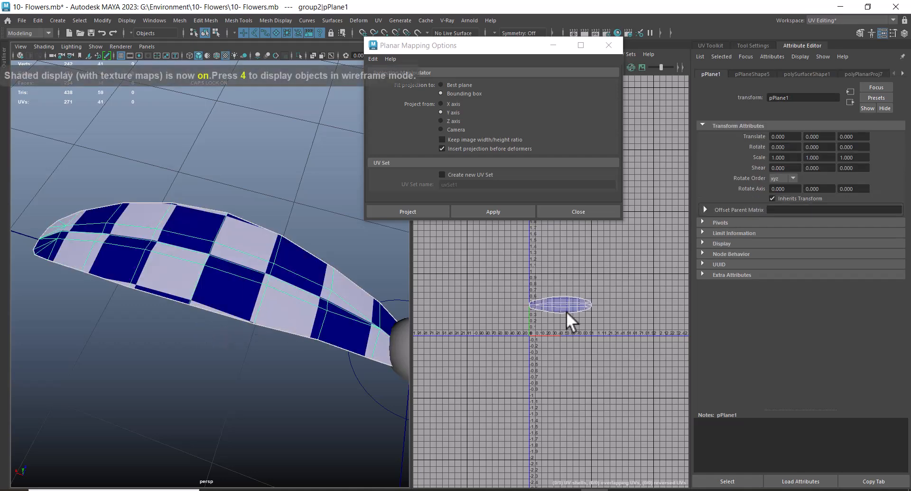
Reapply the Y-axis Planar projection to the petal and examine the checker pattern on its surface up close.
{"action": "left_click", "coordinate": [486, 213]}
{"action": "left_click_drag", "start_coordinate": [327, 375], "coordinate": [264, 251], "text": "alt"}
{"action": "left_click_drag", "start_coordinate": [249, 299], "coordinate": [261, 306], "text": "alt"}
{"action": "scroll", "coordinate": [242, 323], "scroll_direction": "up", "scroll_amount": 3}
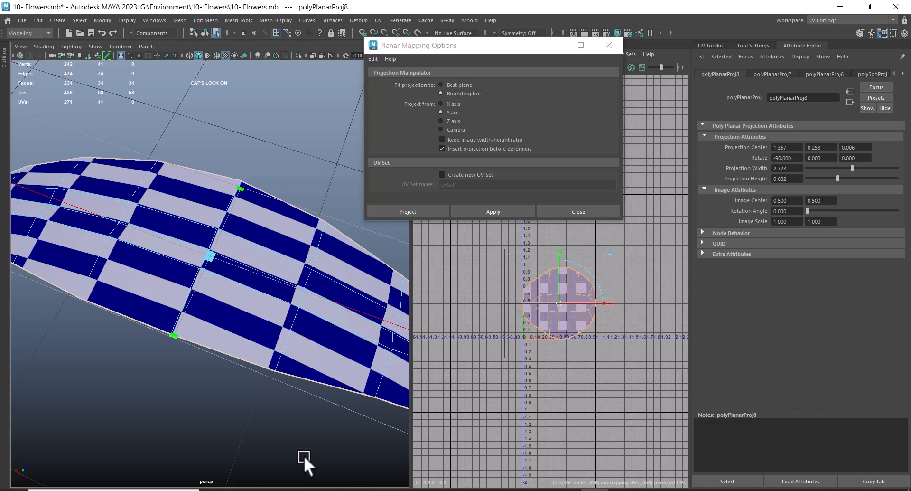
Scale the petal's planar UV projection vertically to an image scale of 0.270 and close the planar mapping options.
{"action": "left_click_drag", "start_coordinate": [303, 455], "coordinate": [288, 331], "text": "alt"}
{"action": "left_click_drag", "start_coordinate": [559, 252], "coordinate": [560, 288]}
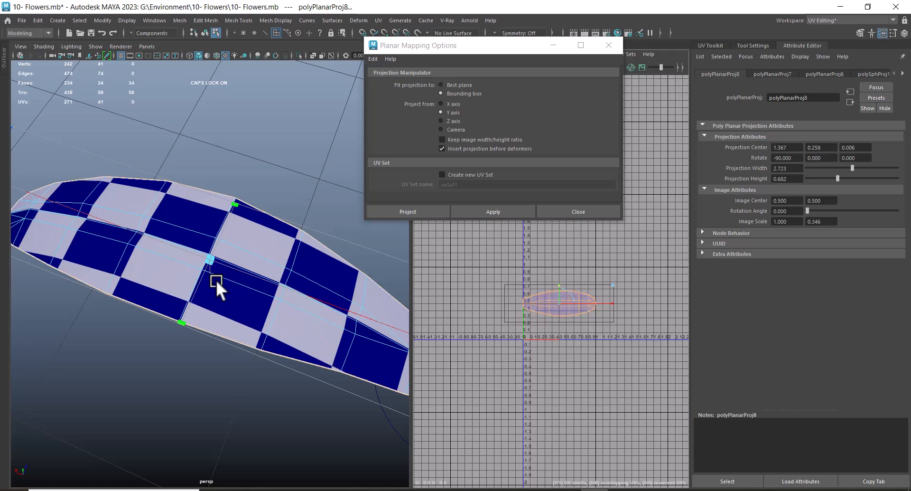
{"action": "scroll", "coordinate": [209, 291], "scroll_direction": "down", "scroll_amount": 3}
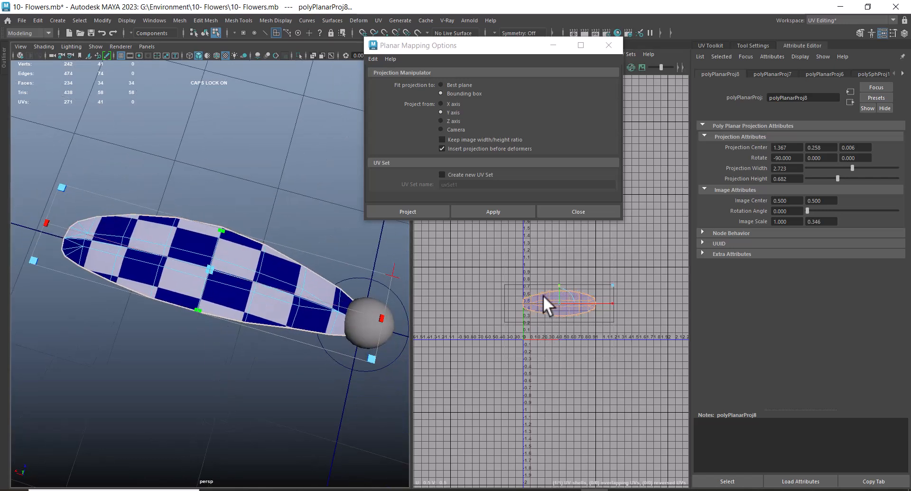
{"action": "scroll", "coordinate": [539, 300], "scroll_direction": "up", "scroll_amount": 5}
{"action": "left_click_drag", "start_coordinate": [576, 244], "coordinate": [578, 256]}
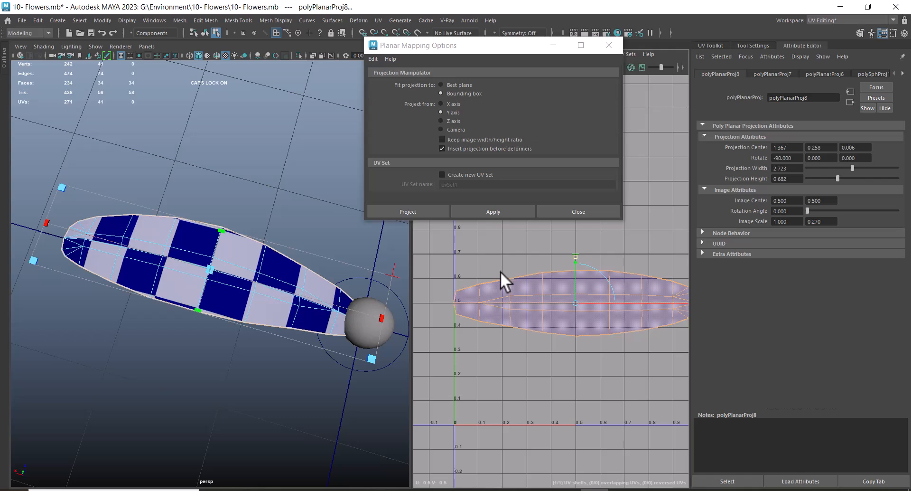
{"action": "left_click", "coordinate": [613, 213]}
Return to object mode, select the petal and apply an Automatic UV projection to it.
{"action": "right_click_drag", "start_coordinate": [207, 273], "coordinate": [362, 147]}
{"action": "left_click", "coordinate": [198, 304]}
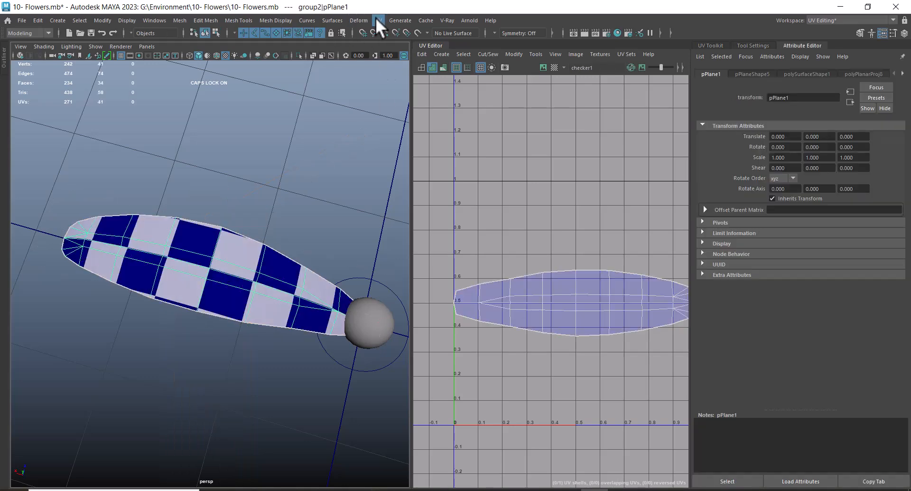
{"action": "left_click", "coordinate": [378, 21]}
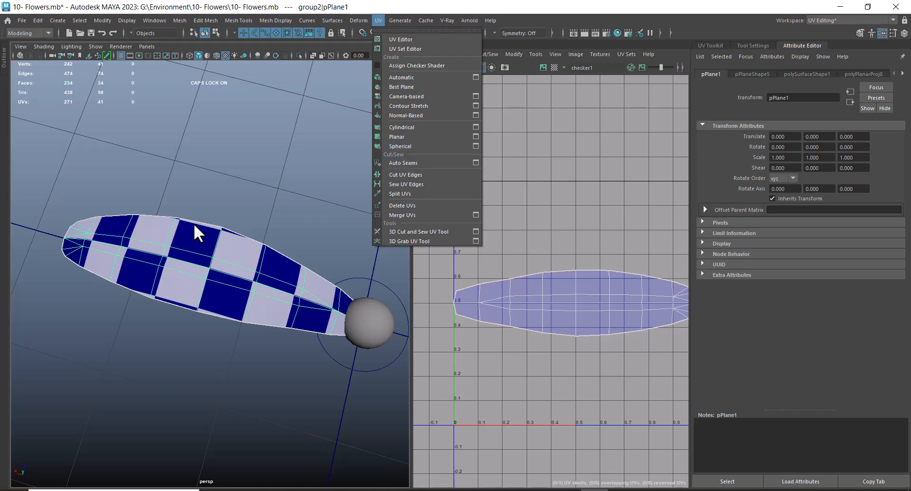
{"action": "right_click", "coordinate": [233, 224]}
{"action": "left_click", "coordinate": [261, 209]}
{"action": "left_click", "coordinate": [218, 266]}
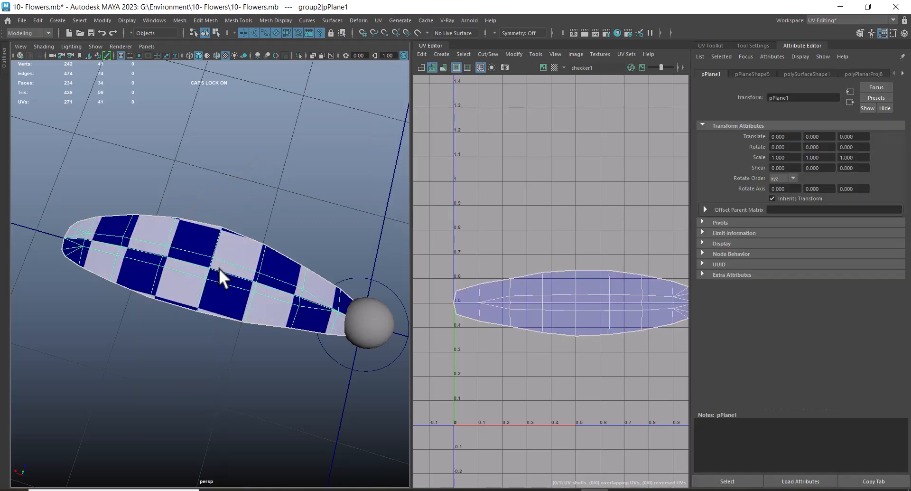
{"action": "right_click_drag", "start_coordinate": [508, 343], "coordinate": [552, 301], "text": "alt"}
{"action": "middle_click_drag", "start_coordinate": [552, 301], "coordinate": [521, 283], "text": "alt"}
{"action": "right_click_drag", "start_coordinate": [520, 283], "coordinate": [524, 297], "text": "alt"}
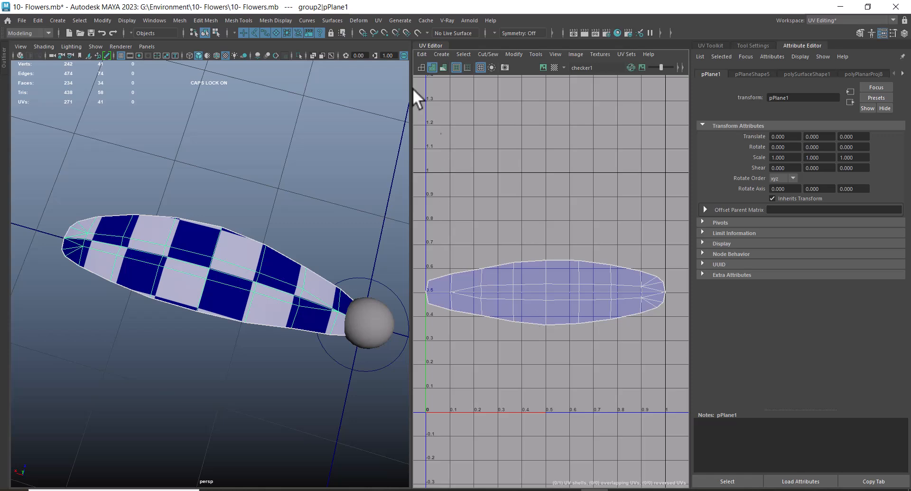
{"action": "left_click", "coordinate": [378, 20]}
{"action": "left_click", "coordinate": [406, 85]}
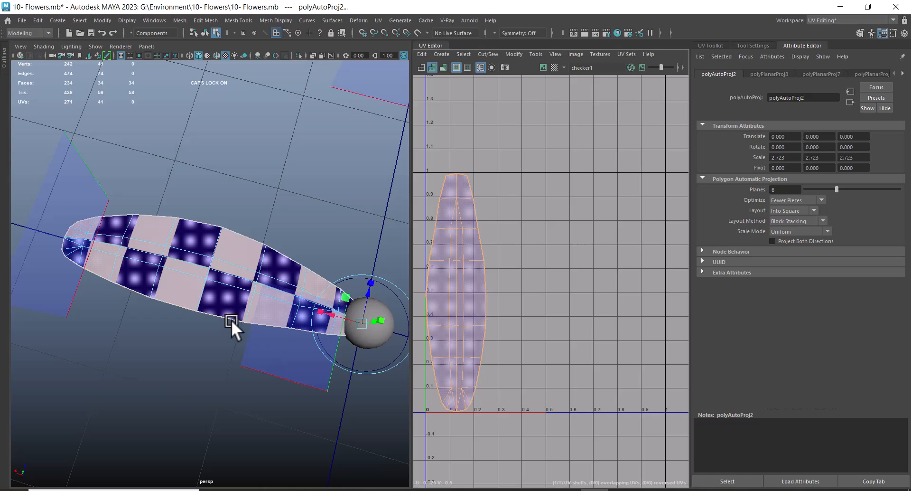
Return to object mode and open the 2D placement attributes of the checker texture on the petal's material.
{"action": "right_click_drag", "start_coordinate": [233, 218], "coordinate": [231, 448]}
{"action": "key", "text": "F8"}
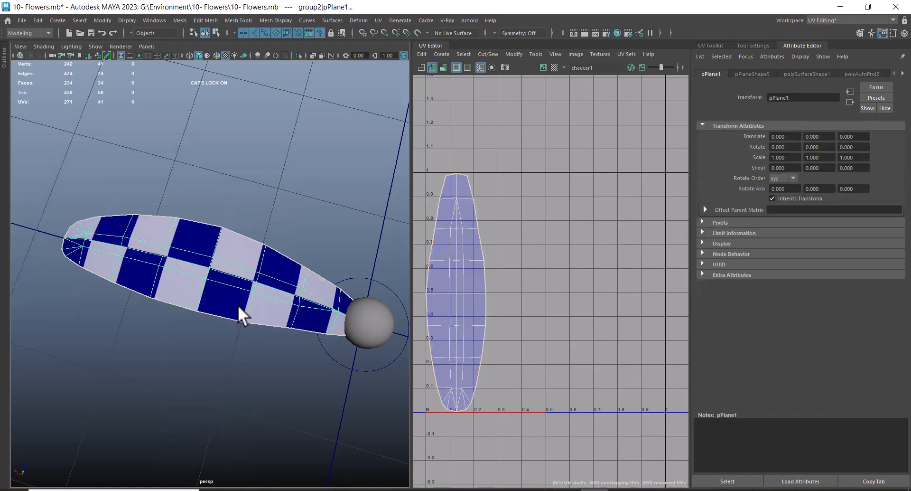
{"action": "right_click_drag", "start_coordinate": [236, 284], "coordinate": [235, 449]}
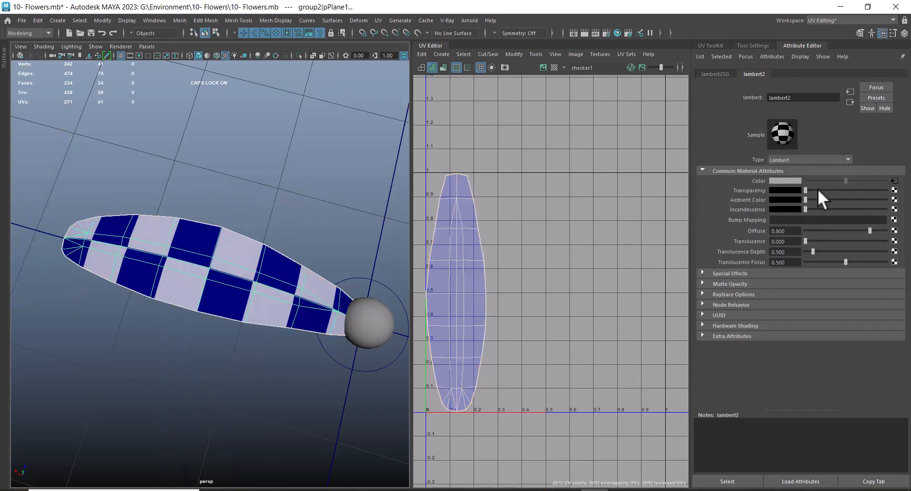
{"action": "left_click", "coordinate": [895, 181]}
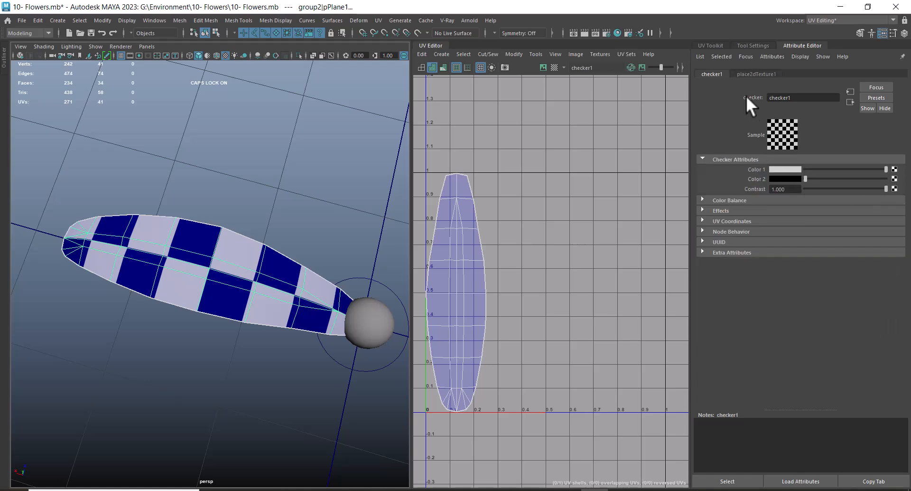
{"action": "left_click", "coordinate": [751, 73]}
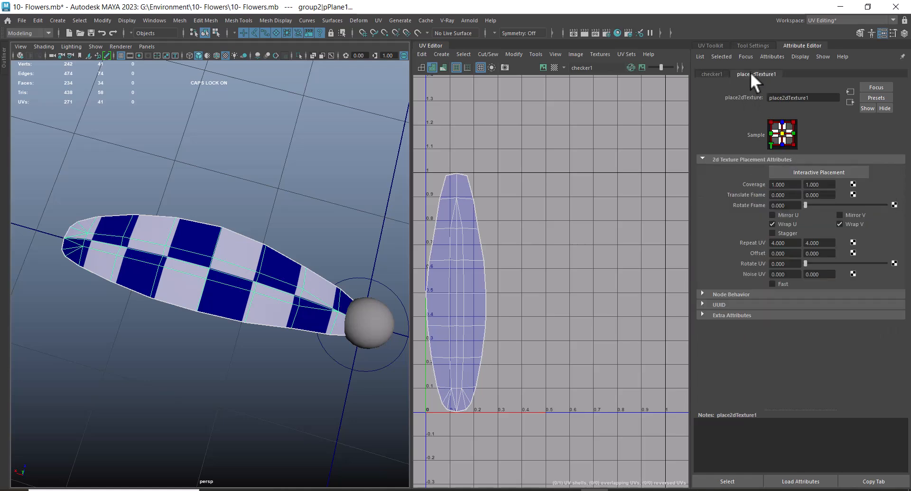
Set the checker texture's Repeat UV to 10 in both directions.
{"action": "left_click", "coordinate": [788, 243]}
{"action": "left_click_drag", "start_coordinate": [792, 241], "coordinate": [750, 238]}
{"action": "type", "text": "10"}
{"action": "key", "text": "Tab"}
{"action": "type", "text": "10"}
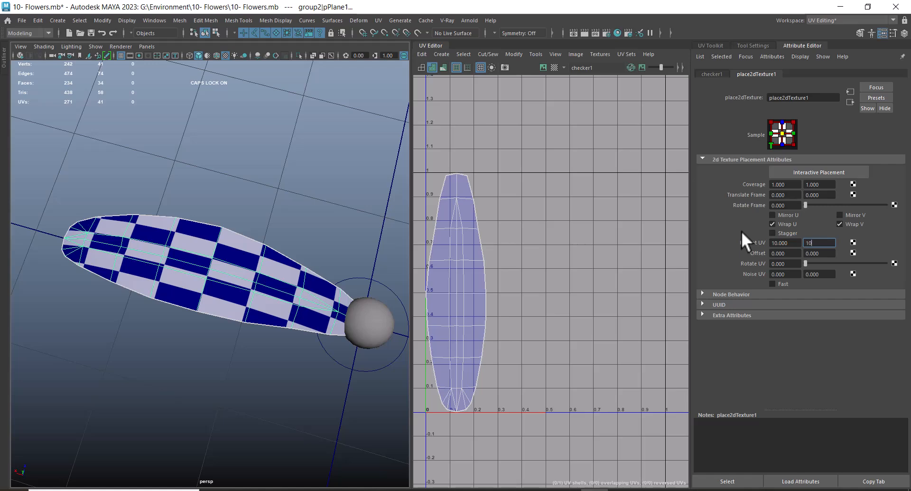
{"action": "key", "text": "Return"}
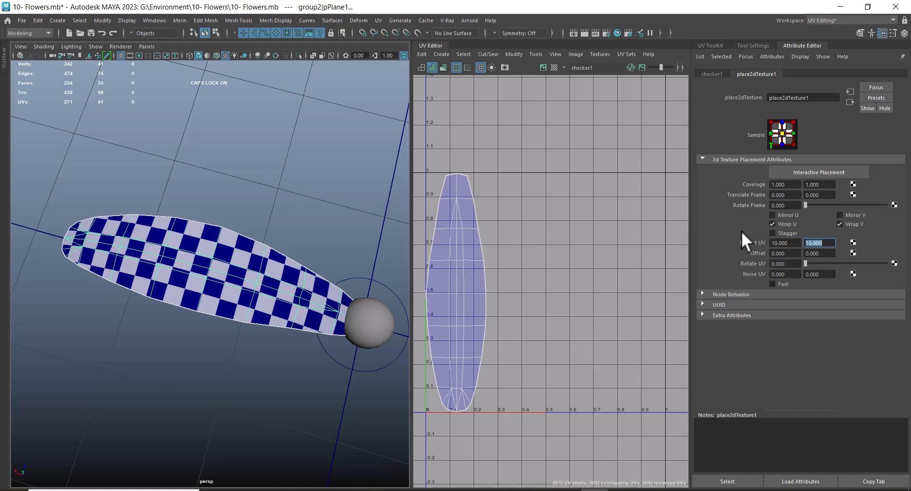
Set the checker texture's Repeat UV to 20 in both directions and inspect the pattern from the petal's side.
{"action": "left_click", "coordinate": [785, 243]}
{"action": "type", "text": "20"}
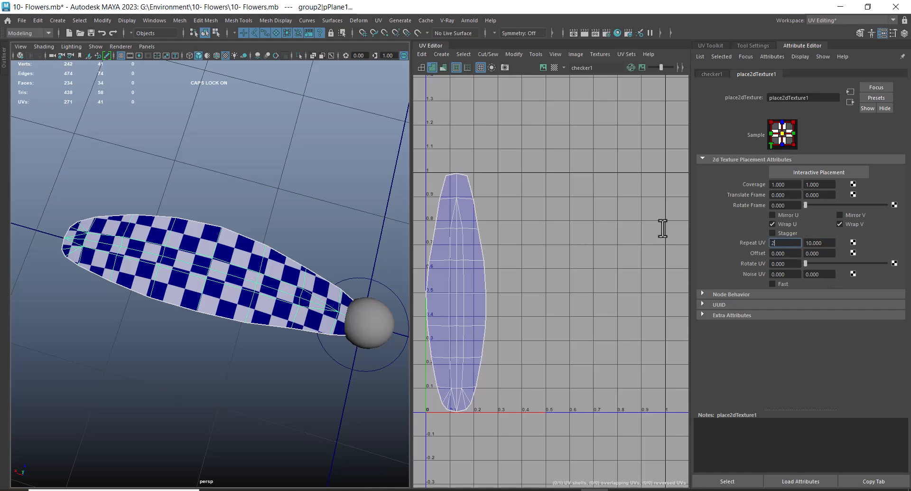
{"action": "key", "text": "Tab"}
{"action": "type", "text": "20"}
{"action": "key", "text": "Return"}
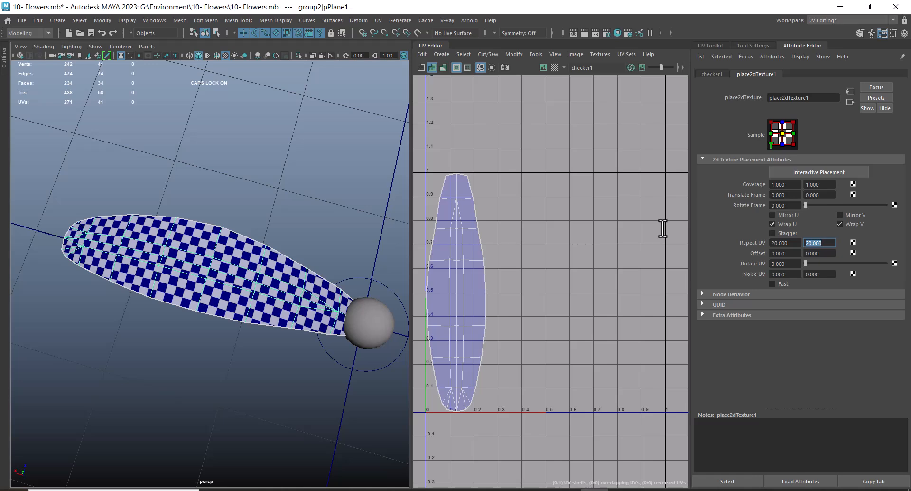
{"action": "left_click_drag", "start_coordinate": [240, 315], "coordinate": [260, 337], "text": "alt"}
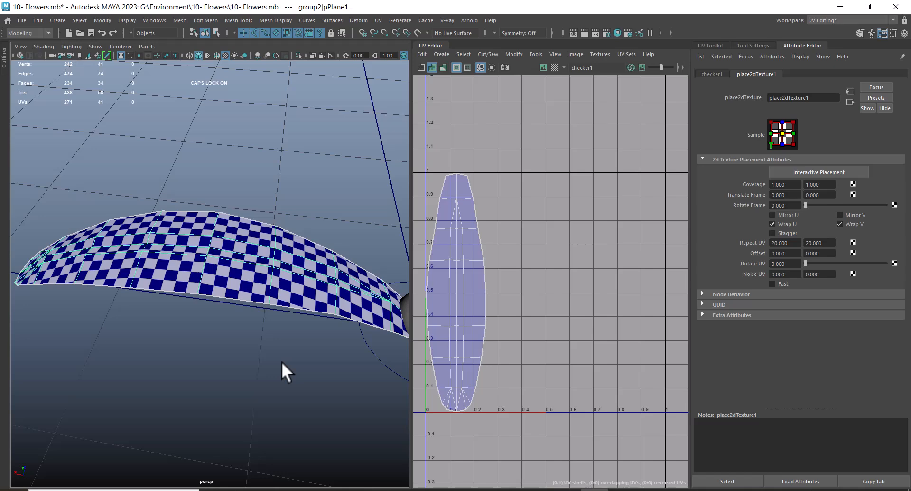
{"action": "left_click_drag", "start_coordinate": [287, 349], "coordinate": [272, 312], "text": "alt"}
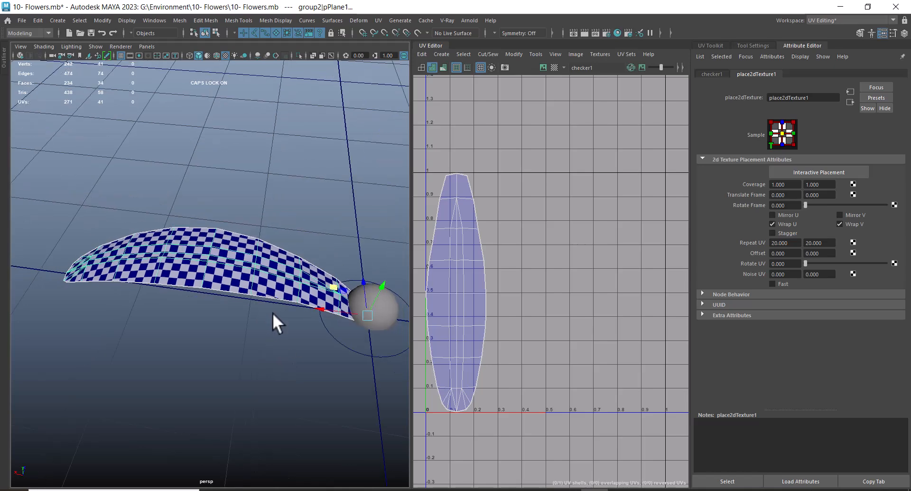
{"action": "left_click", "coordinate": [296, 388]}
{"action": "left_click", "coordinate": [273, 274]}
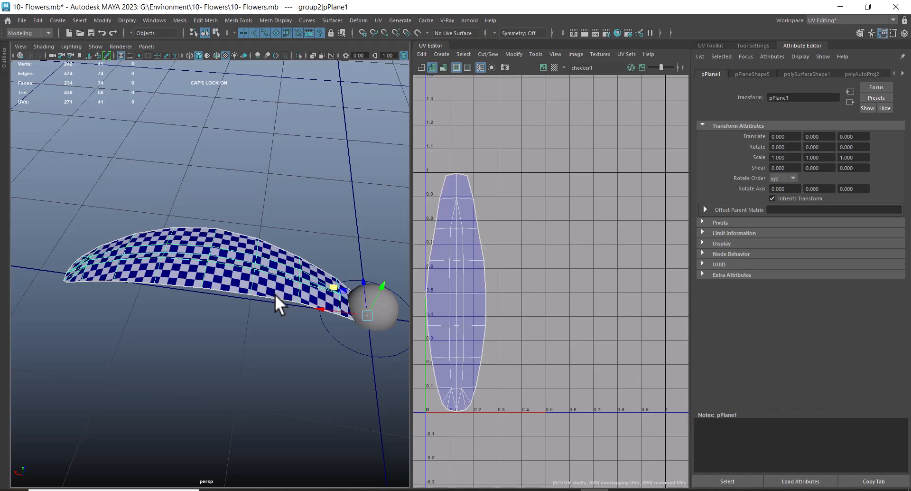
Switch to Calculator, divide 360 by 10 to get the angle between petals, and minimize it.
{"action": "key", "text": "super"}
{"action": "type", "text": "CAL"}
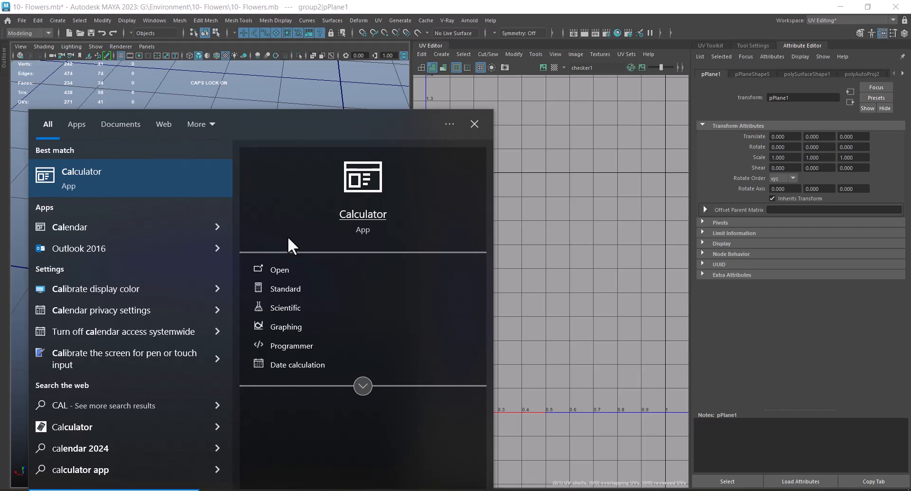
{"action": "left_click", "coordinate": [74, 169]}
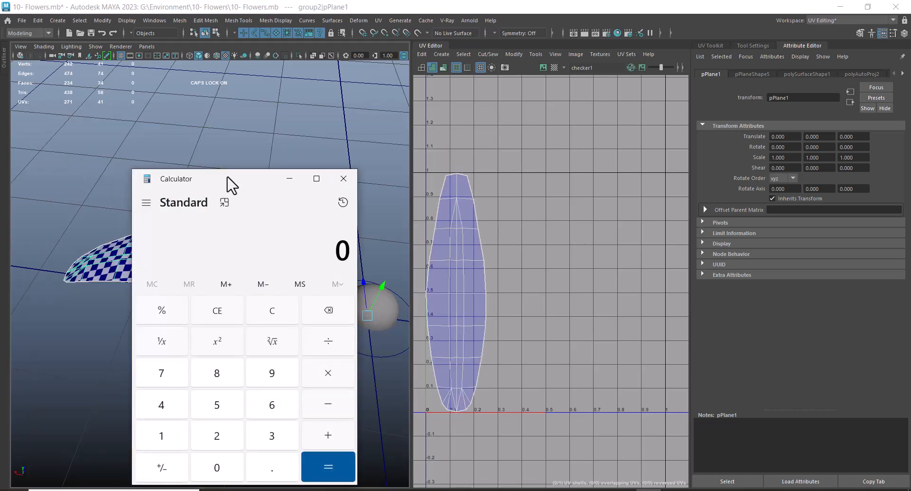
{"action": "left_click_drag", "start_coordinate": [229, 185], "coordinate": [452, 90]}
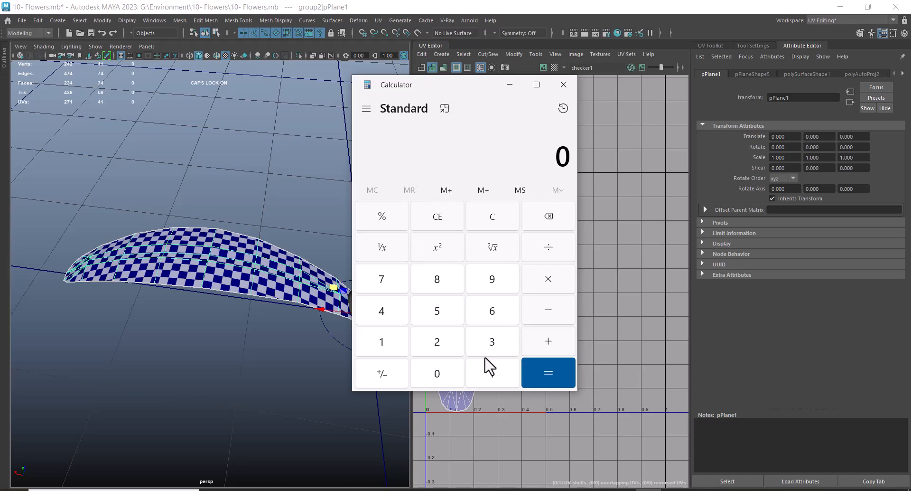
{"action": "left_click", "coordinate": [494, 344]}
{"action": "left_click", "coordinate": [493, 314]}
{"action": "left_click", "coordinate": [442, 378]}
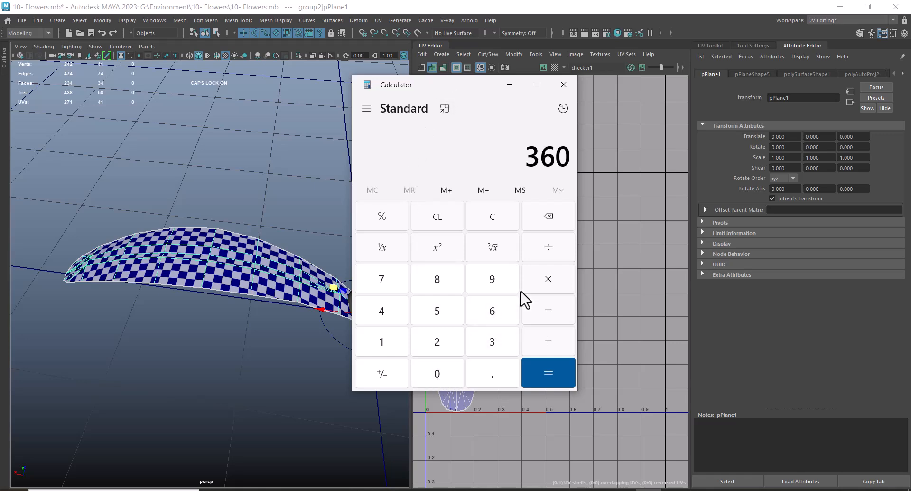
{"action": "left_click", "coordinate": [560, 254]}
{"action": "left_click", "coordinate": [407, 366]}
{"action": "left_click", "coordinate": [441, 374]}
{"action": "left_click", "coordinate": [540, 377]}
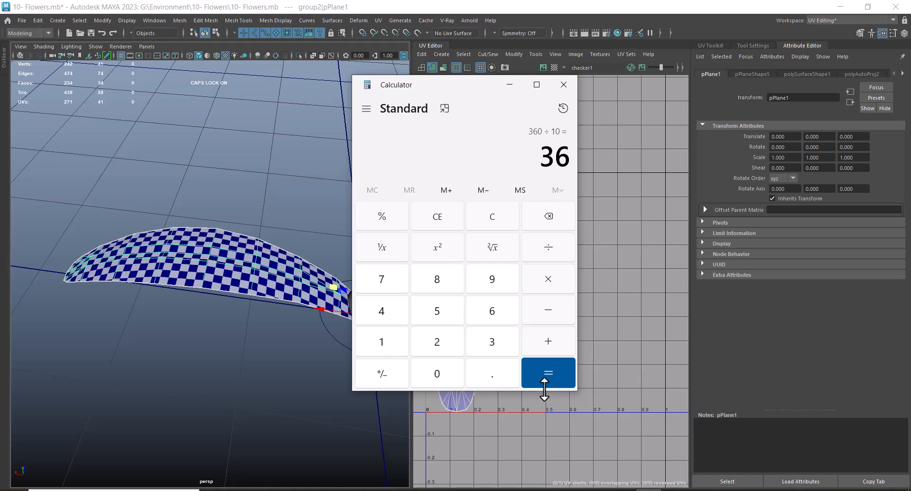
{"action": "left_click", "coordinate": [510, 84]}
Open the Duplicate Special options for the petal, reset them to defaults and set the number of copies to 9.
{"action": "middle_click_drag", "start_coordinate": [301, 321], "coordinate": [212, 304], "text": "alt"}
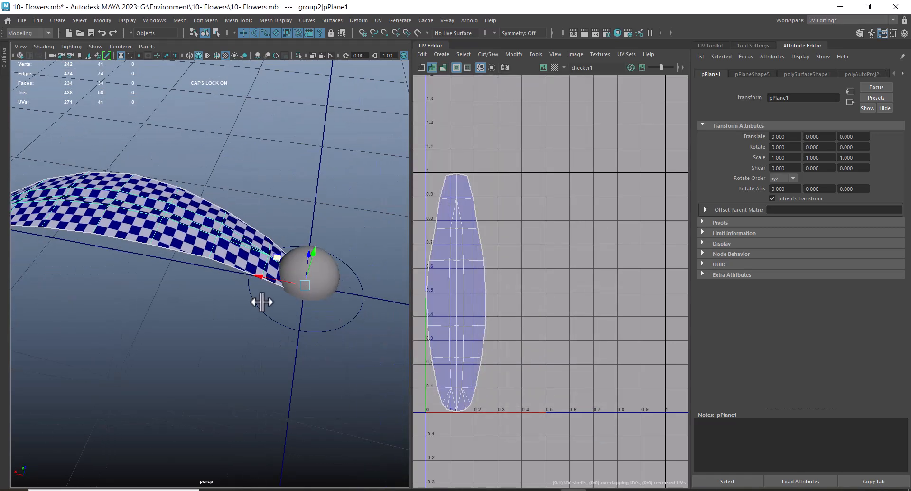
{"action": "left_click_drag", "start_coordinate": [297, 322], "coordinate": [320, 309], "text": "alt"}
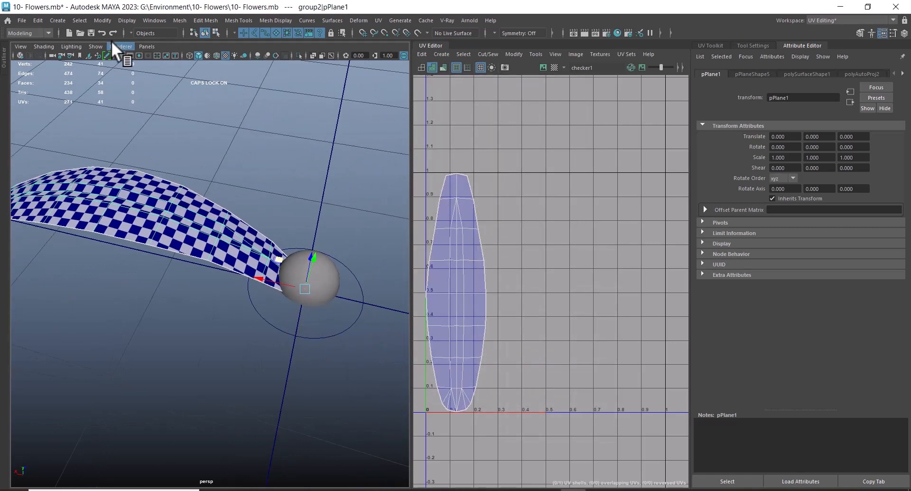
{"action": "left_click", "coordinate": [37, 20]}
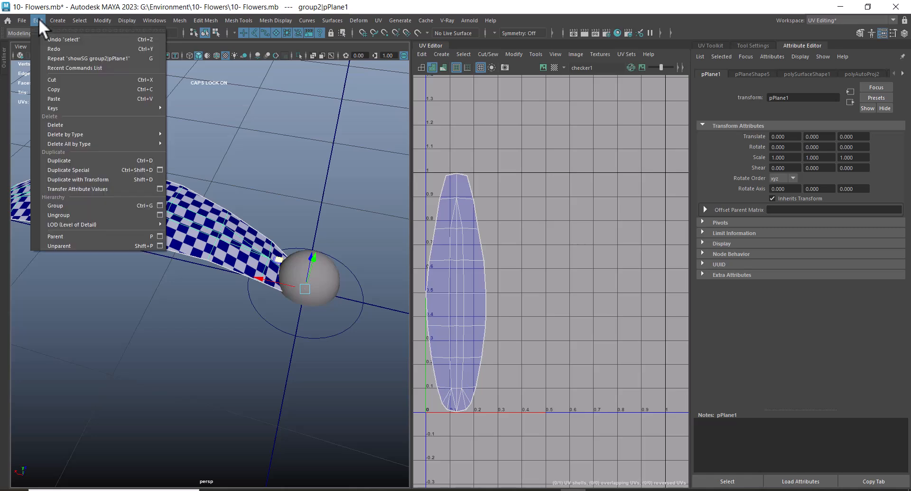
{"action": "left_click", "coordinate": [160, 170]}
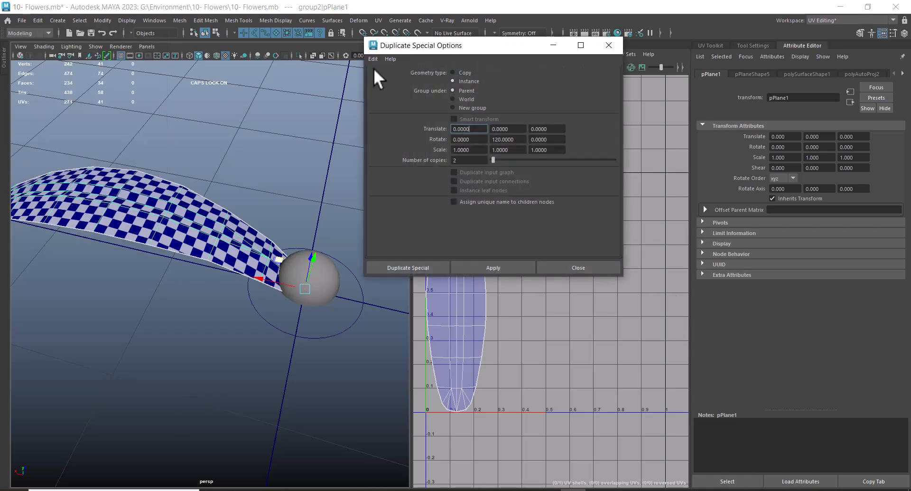
{"action": "left_click", "coordinate": [373, 59]}
{"action": "left_click", "coordinate": [398, 77]}
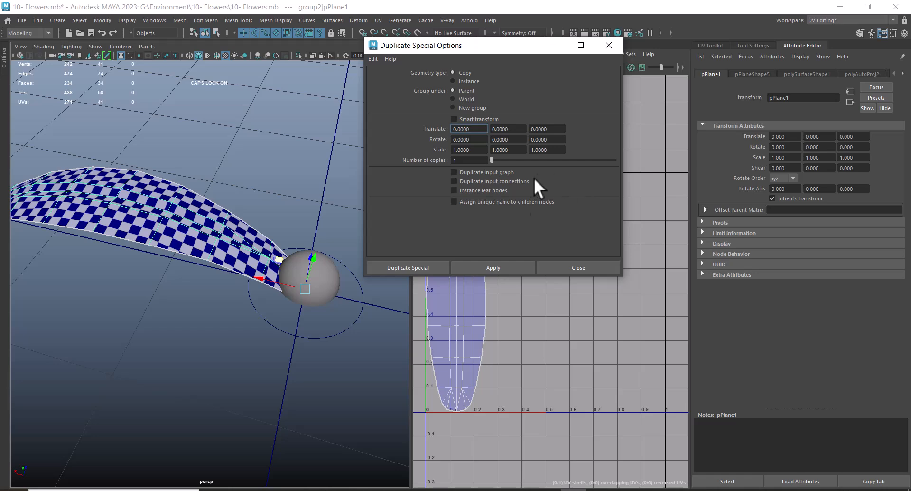
{"action": "left_click_drag", "start_coordinate": [471, 161], "coordinate": [420, 157]}
{"action": "type", "text": "9"}
{"action": "left_click", "coordinate": [301, 340]}
Show the channel box, rotate the petal about 40 degrees around Y to identify the rotation axis, and undo the rotation.
{"action": "key", "text": "e"}
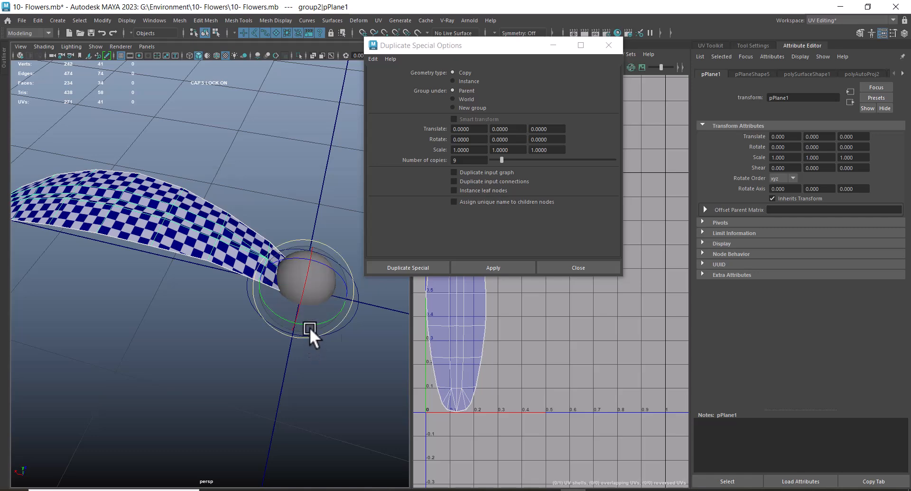
{"action": "left_click", "coordinate": [905, 33]}
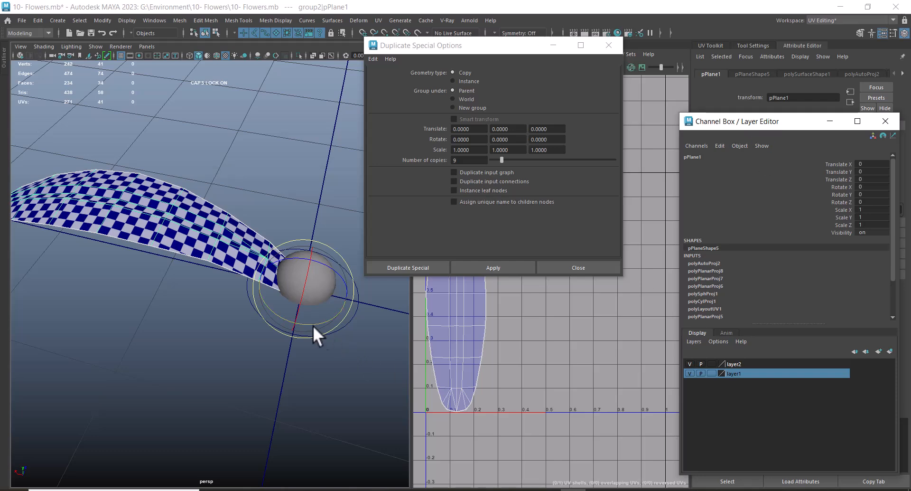
{"action": "left_click_drag", "start_coordinate": [312, 323], "coordinate": [287, 324]}
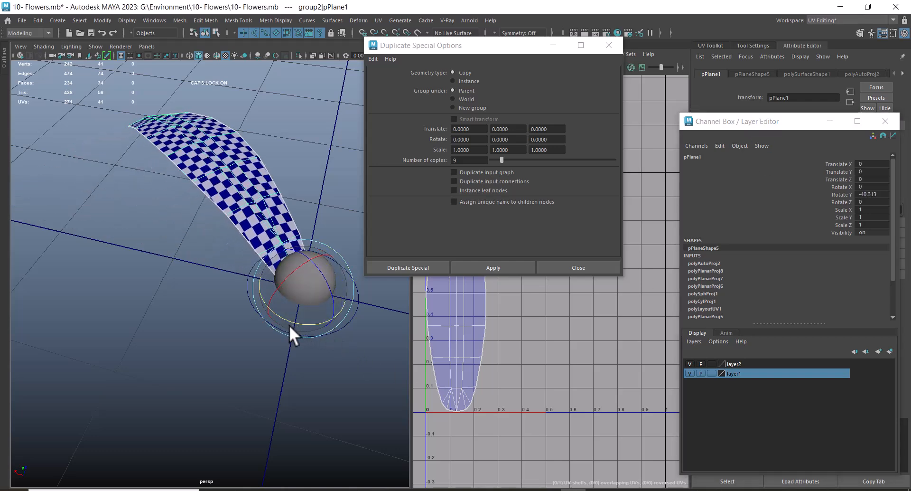
{"action": "key", "text": "ctrl+z"}
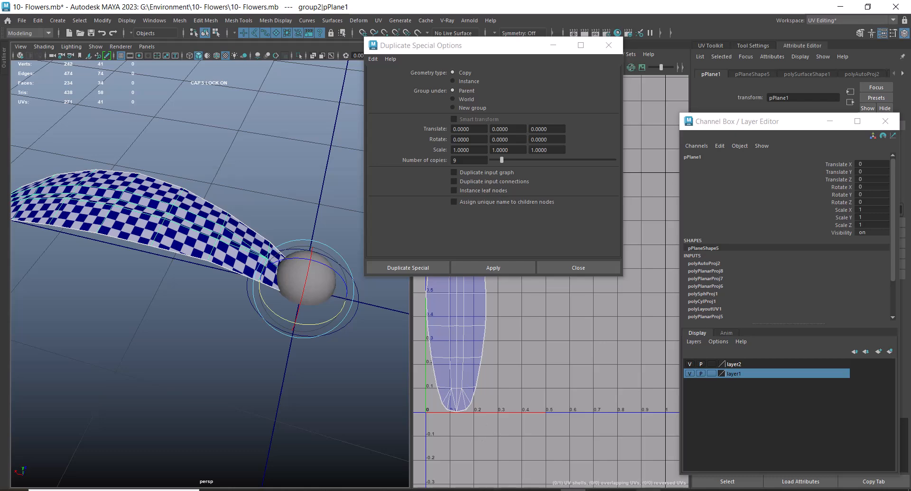
Check the calculated petal angle in Calculator, return to the Duplicate Special options, and set the Y rotation to 36.
{"action": "key", "text": "alt+Tab"}
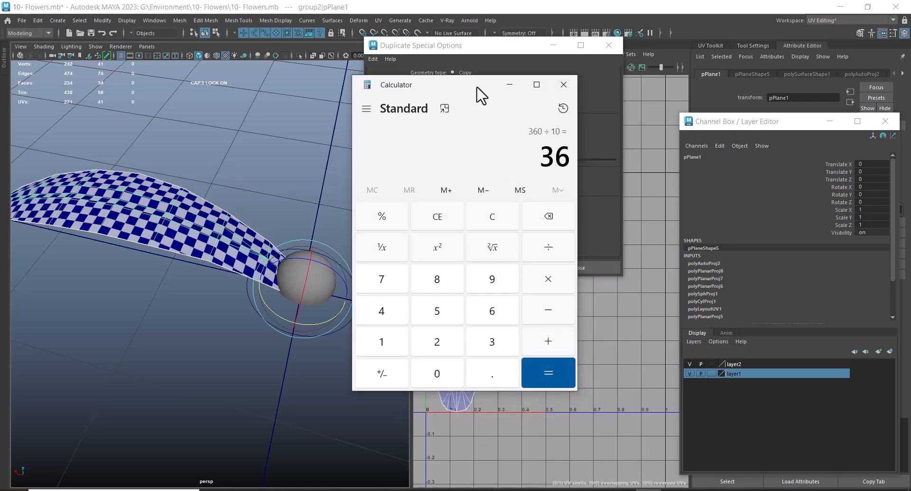
{"action": "left_click_drag", "start_coordinate": [492, 111], "coordinate": [326, 124]}
{"action": "left_click", "coordinate": [420, 119]}
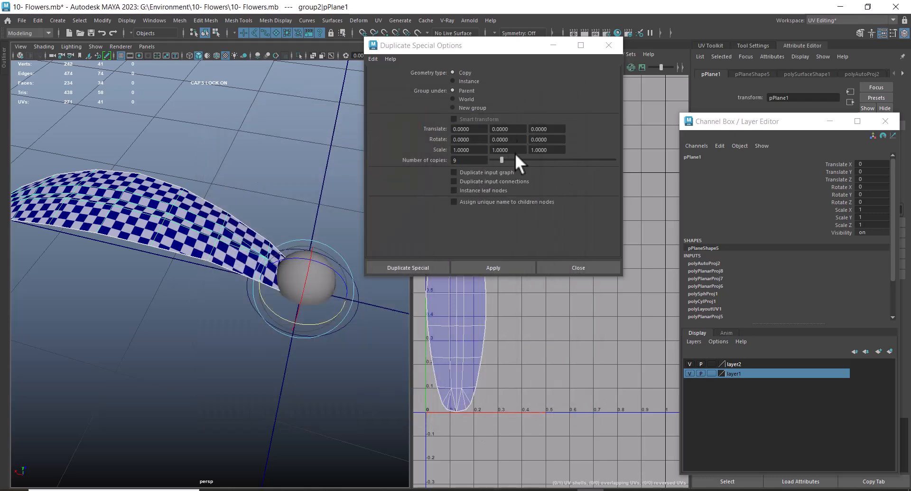
{"action": "left_click", "coordinate": [504, 140]}
{"action": "double_click", "coordinate": [514, 140]}
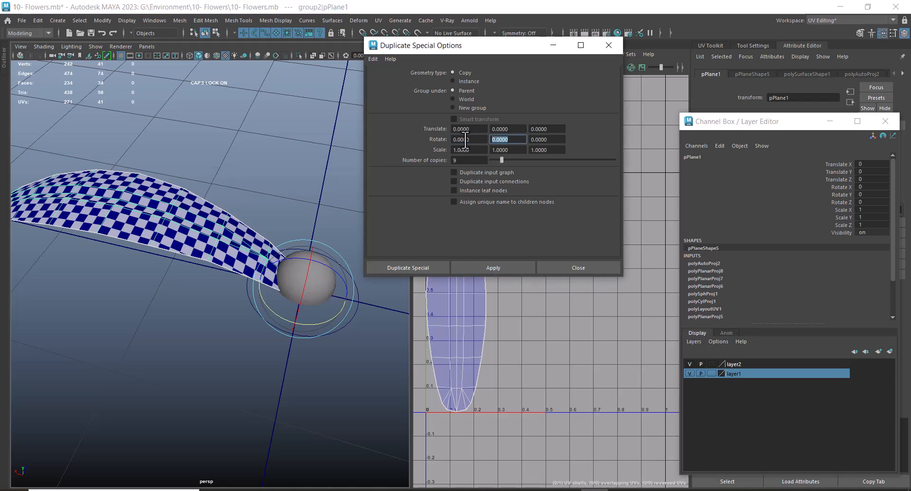
{"action": "type", "text": "36"}
Switch the geometry type to Instance, apply the duplication around the flower's center, and close the Duplicate Special options.
{"action": "left_click", "coordinate": [465, 81]}
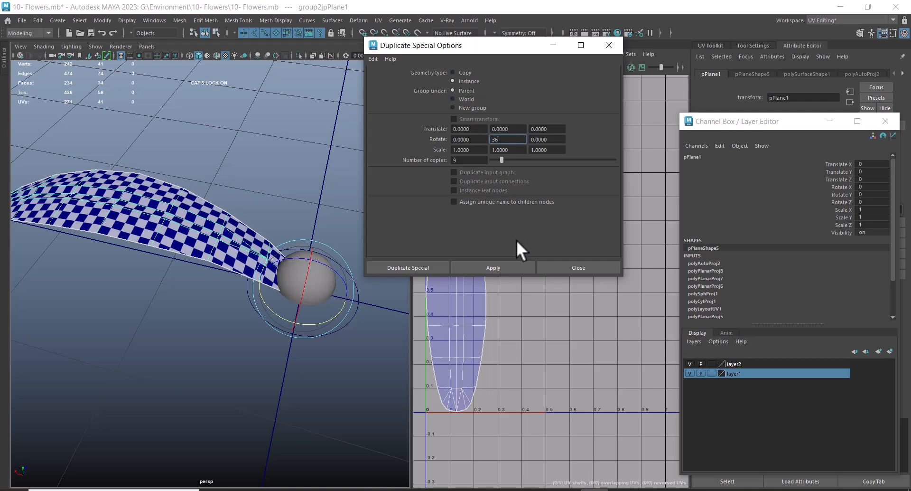
{"action": "left_click", "coordinate": [494, 267]}
{"action": "left_click_drag", "start_coordinate": [306, 351], "coordinate": [189, 334], "text": "alt"}
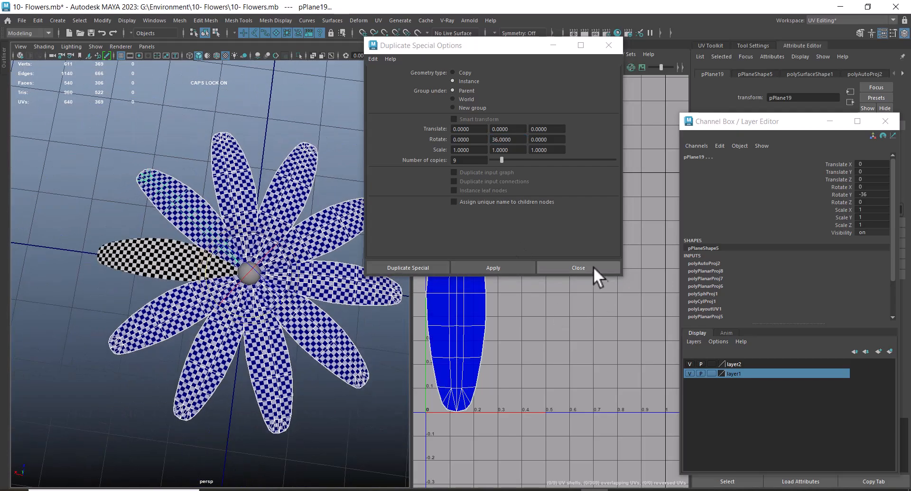
{"action": "left_click", "coordinate": [578, 268]}
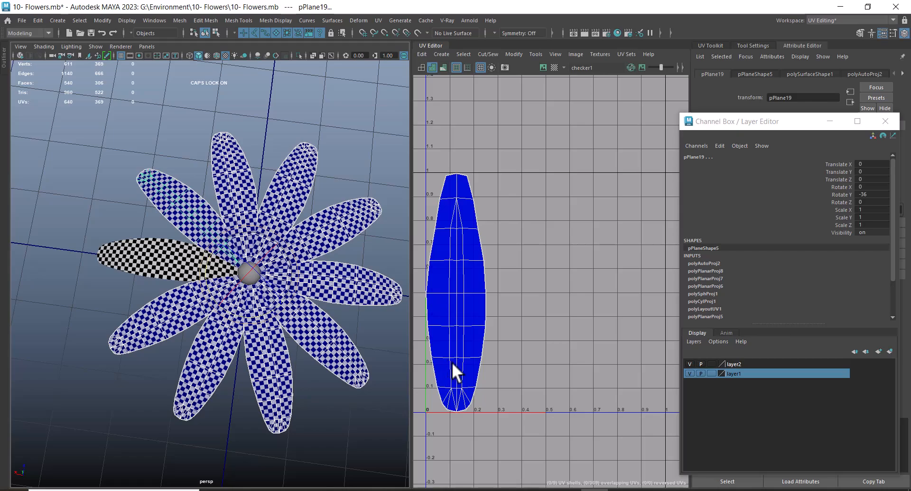
Inspect the ring of petals from the side and select the front petal to check its UV shell.
{"action": "left_click_drag", "start_coordinate": [300, 389], "coordinate": [293, 363], "text": "alt"}
{"action": "scroll", "coordinate": [292, 361], "scroll_direction": "up", "scroll_amount": 3}
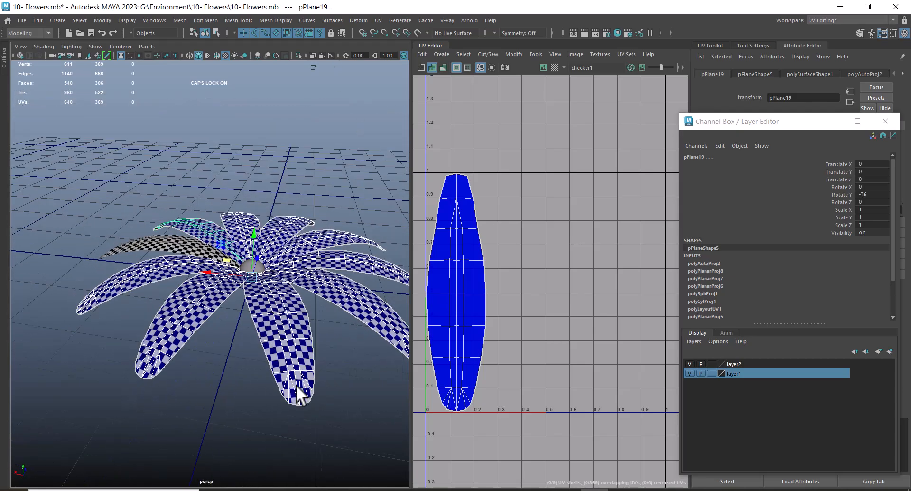
{"action": "left_click", "coordinate": [291, 362]}
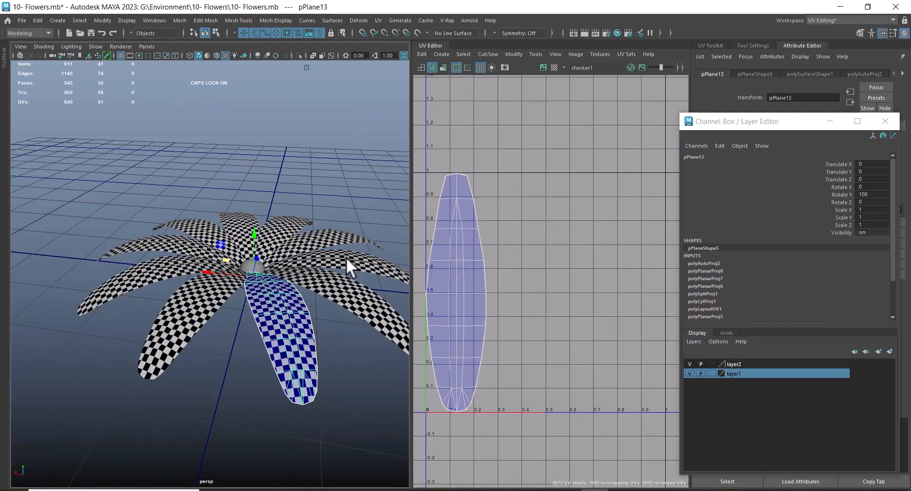
{"action": "left_click_drag", "start_coordinate": [320, 263], "coordinate": [287, 289], "text": "alt"}
{"action": "scroll", "coordinate": [285, 285], "scroll_direction": "up", "scroll_amount": 5}
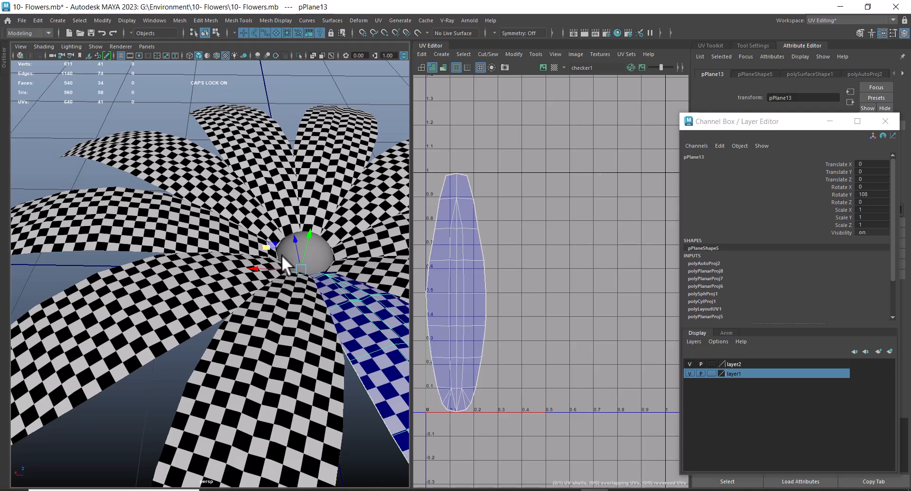
Select the flower's center sphere, hide everything else to inspect its shape, and bring the petals back into view.
{"action": "left_click", "coordinate": [283, 256]}
{"action": "scroll", "coordinate": [601, 314], "scroll_direction": "up", "scroll_amount": 1}
{"action": "middle_click_drag", "start_coordinate": [304, 330], "coordinate": [216, 363], "text": "alt"}
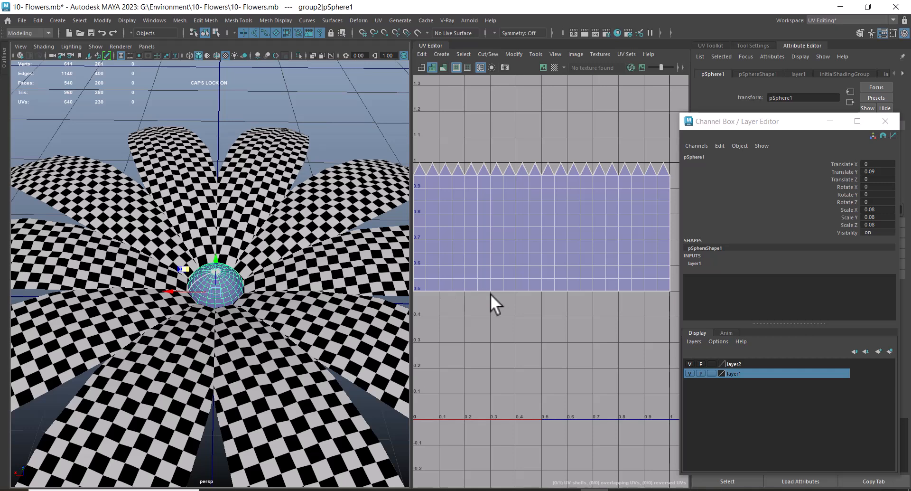
{"action": "key", "text": "alt+h"}
{"action": "left_click_drag", "start_coordinate": [292, 338], "coordinate": [239, 299], "text": "alt"}
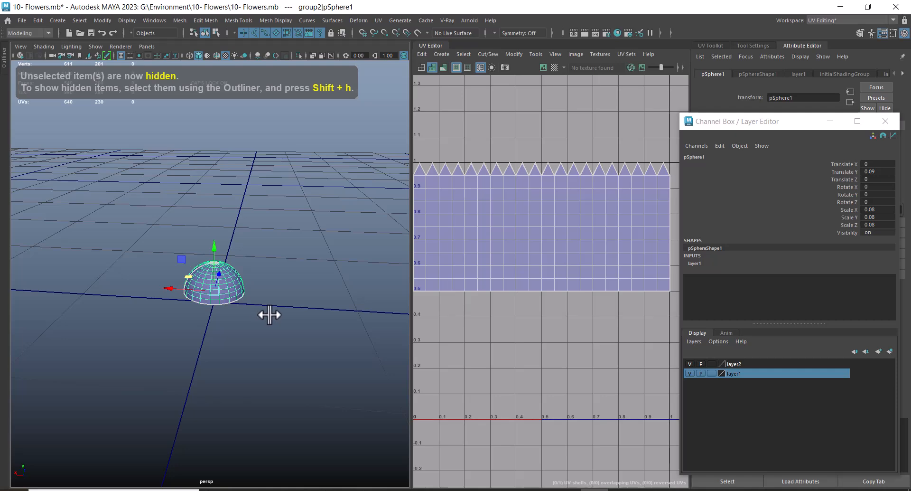
{"action": "key", "text": "ctrl+shift+h"}
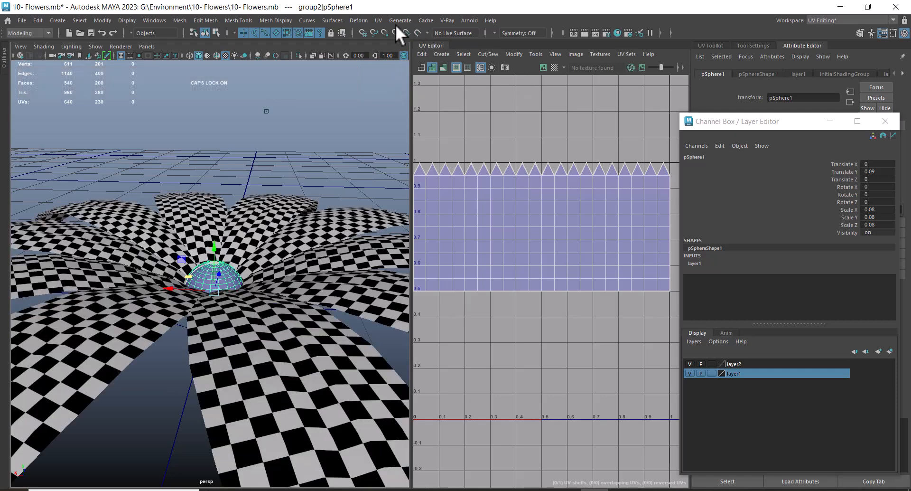
Apply a planar UV projection to the flower's center sphere and examine the resulting shell.
{"action": "left_click", "coordinate": [379, 20]}
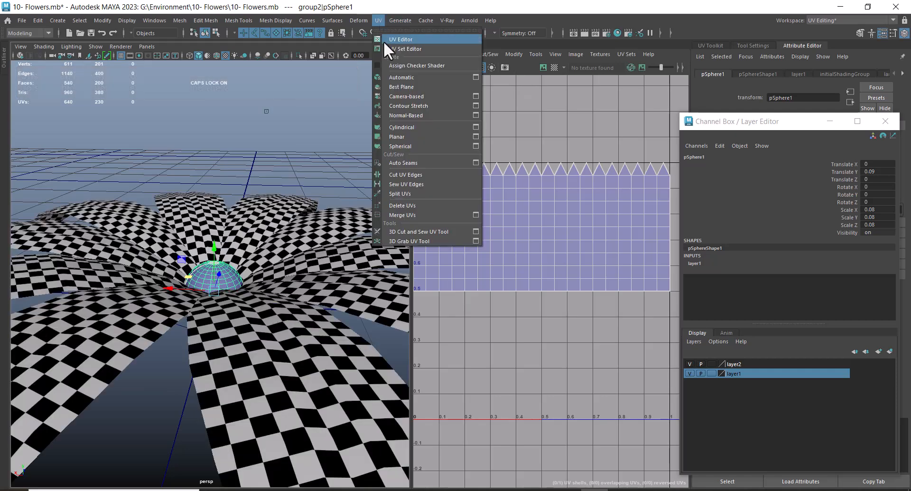
{"action": "left_click", "coordinate": [443, 136]}
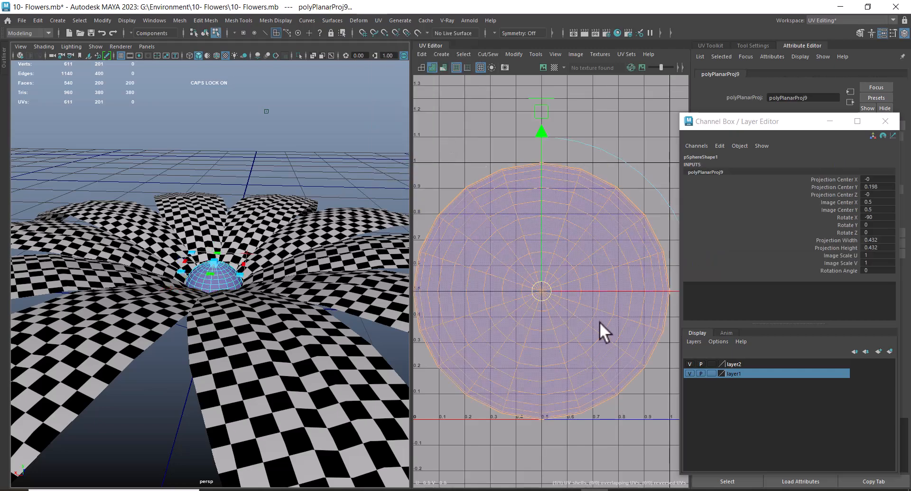
{"action": "scroll", "coordinate": [558, 326], "scroll_direction": "down", "scroll_amount": 3}
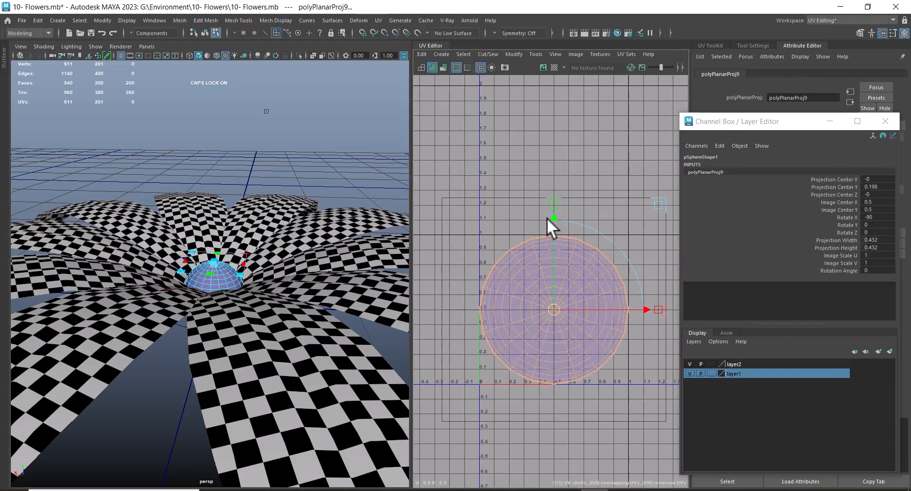
{"action": "left_click_drag", "start_coordinate": [231, 278], "coordinate": [265, 317], "text": "alt"}
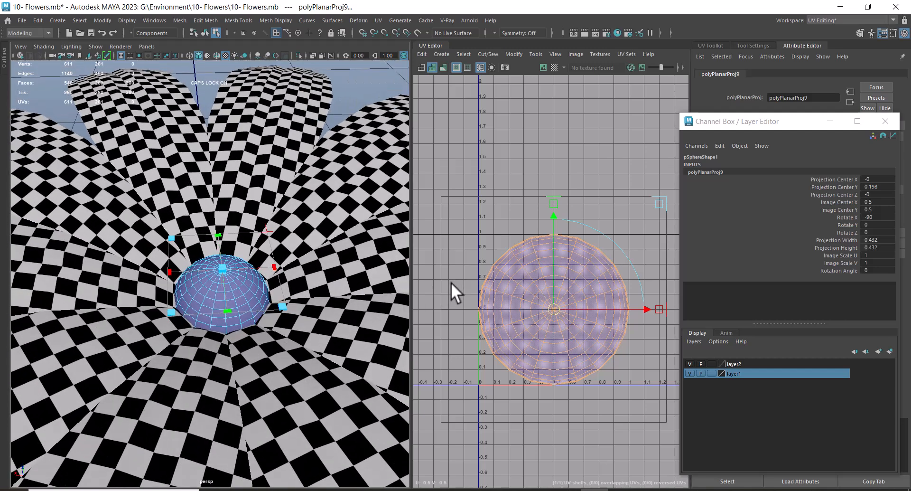
Review the projection axis in the Planar Mapping options, close them, and look over the center sphere's UV shell.
{"action": "left_click", "coordinate": [380, 19]}
{"action": "left_click", "coordinate": [477, 136]}
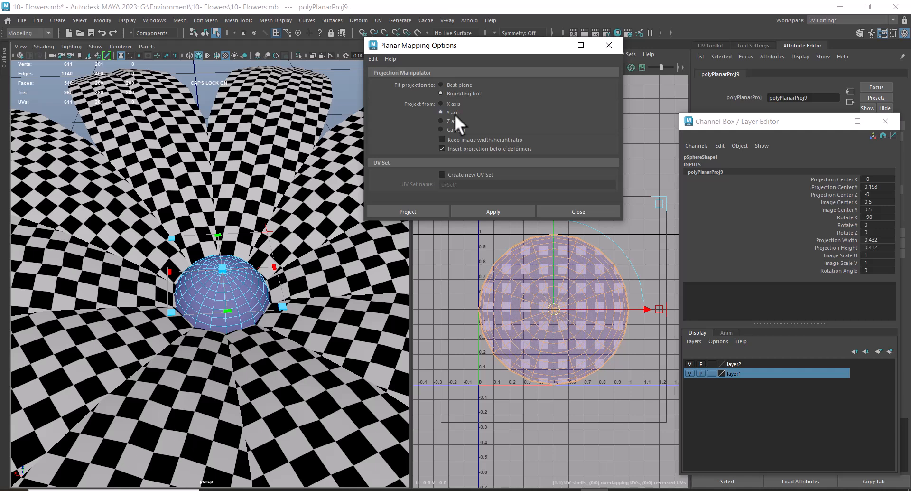
{"action": "left_click", "coordinate": [612, 213]}
{"action": "middle_click_drag", "start_coordinate": [601, 292], "coordinate": [579, 257], "text": "alt"}
{"action": "scroll", "coordinate": [580, 257], "scroll_direction": "up", "scroll_amount": 2}
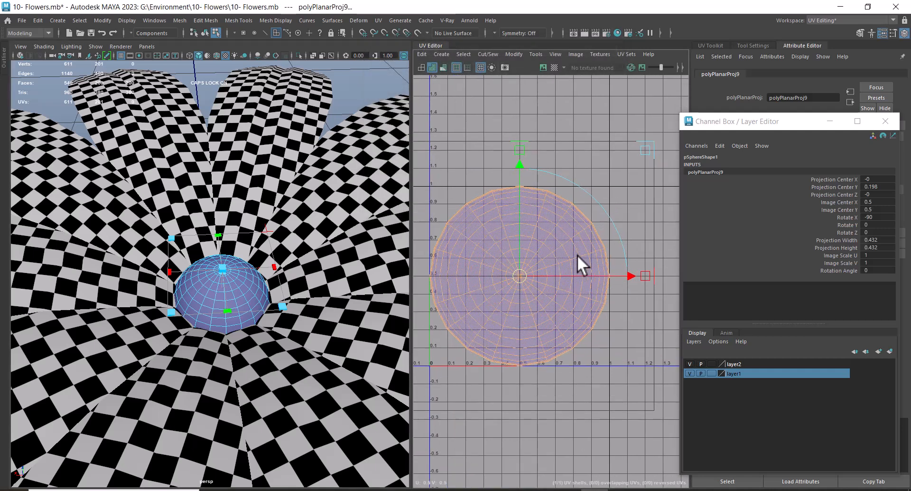
Close the channel box and assign the petals' checker material lambert2 to the flower's center sphere.
{"action": "right_click_drag", "start_coordinate": [213, 295], "coordinate": [280, 450]}
{"action": "scroll", "coordinate": [263, 306], "scroll_direction": "up", "scroll_amount": 1}
{"action": "key", "text": "4"}
{"action": "key", "text": "6"}
{"action": "right_click_drag", "start_coordinate": [244, 298], "coordinate": [252, 448]}
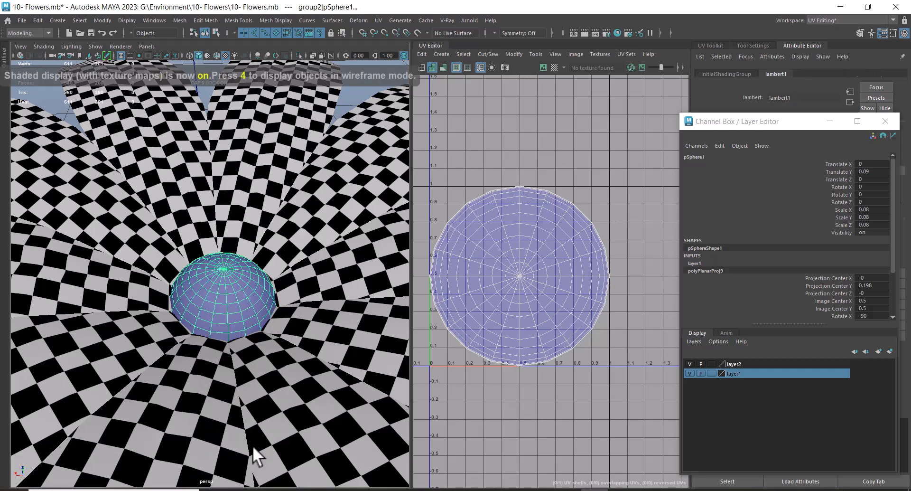
{"action": "left_click", "coordinate": [885, 121]}
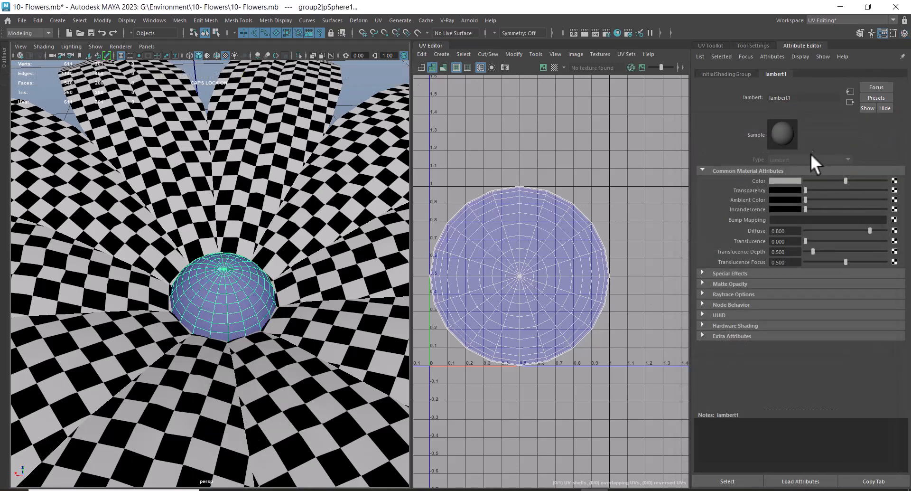
{"action": "right_click_drag", "start_coordinate": [227, 292], "coordinate": [302, 460]}
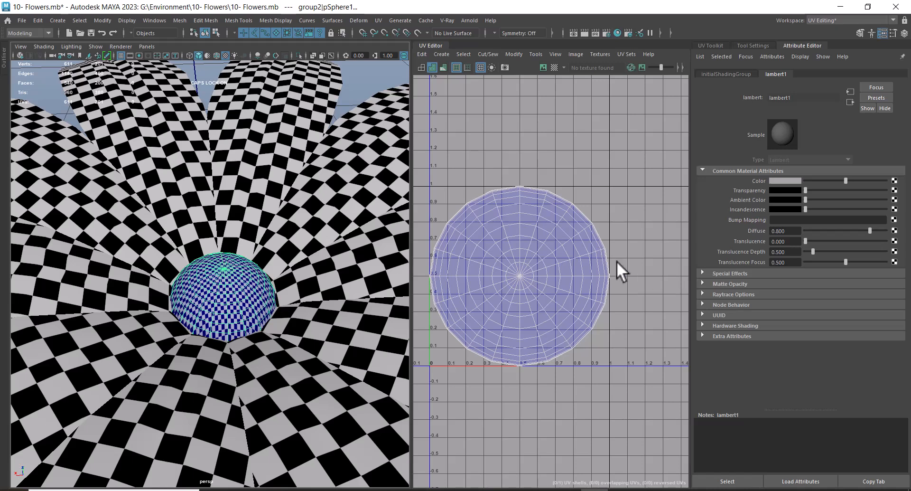
Select all UVs of the center sphere and unfold them, undoing and repeating the unfold to compare the checker pattern.
{"action": "scroll", "coordinate": [541, 247], "scroll_direction": "down", "scroll_amount": 2}
{"action": "right_click_drag", "start_coordinate": [551, 249], "coordinate": [645, 163], "text": "shift"}
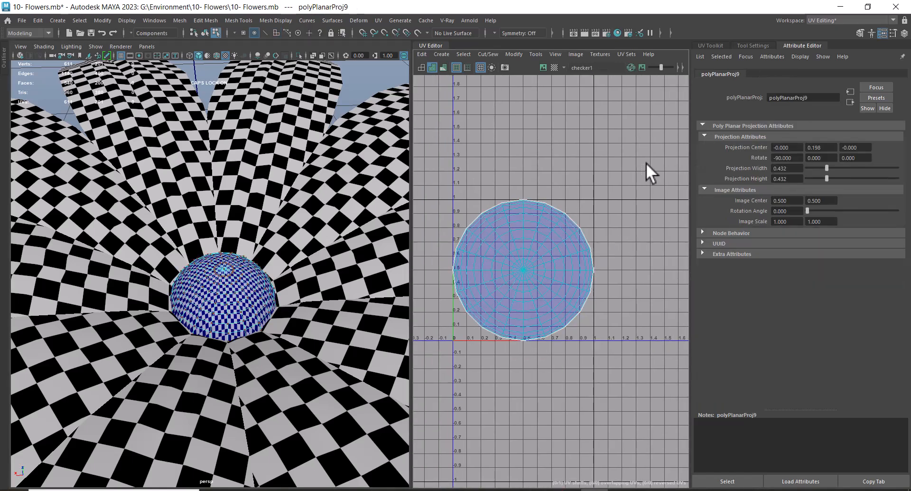
{"action": "right_click_drag", "start_coordinate": [568, 227], "coordinate": [461, 231], "text": "shift"}
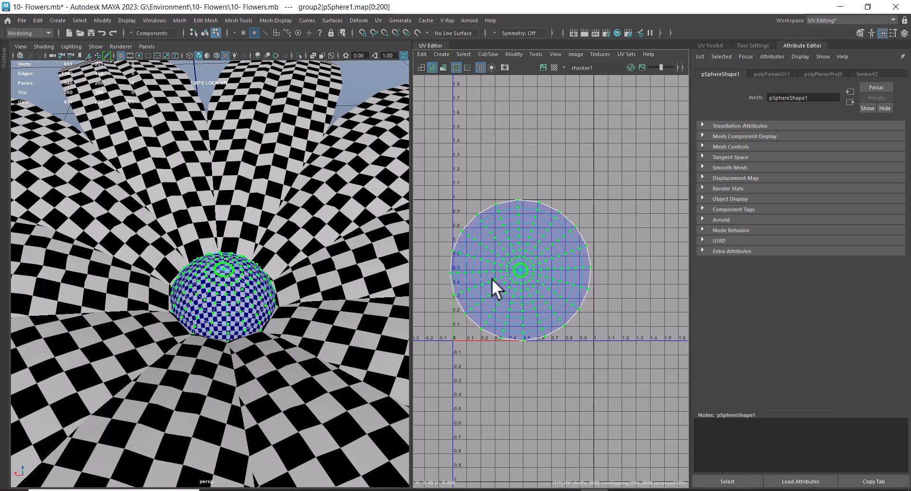
{"action": "key", "text": "ctrl+z"}
{"action": "key", "text": "f"}
{"action": "scroll", "coordinate": [299, 288], "scroll_direction": "up", "scroll_amount": 4}
{"action": "right_click_drag", "start_coordinate": [555, 241], "coordinate": [476, 237], "text": "shift"}
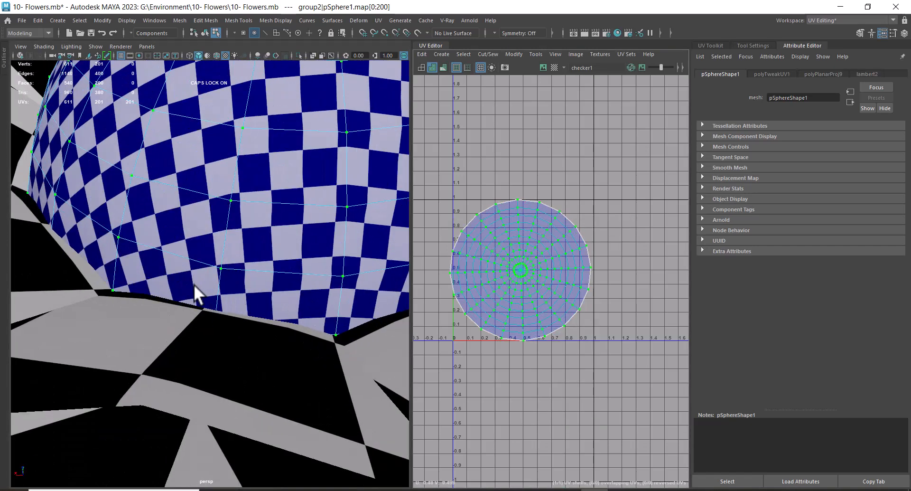
Scale the center sphere's UV shell down to about 0.44 units wide, then return to object mode with nothing selected.
{"action": "scroll", "coordinate": [627, 277], "scroll_direction": "up", "scroll_amount": 1}
{"action": "key", "text": "w"}
{"action": "left_click_drag", "start_coordinate": [515, 272], "coordinate": [474, 319]}
{"action": "scroll", "coordinate": [214, 256], "scroll_direction": "down", "scroll_amount": 10}
{"action": "left_click_drag", "start_coordinate": [223, 294], "coordinate": [233, 228], "text": "alt"}
{"action": "right_click_drag", "start_coordinate": [231, 217], "coordinate": [309, 166]}
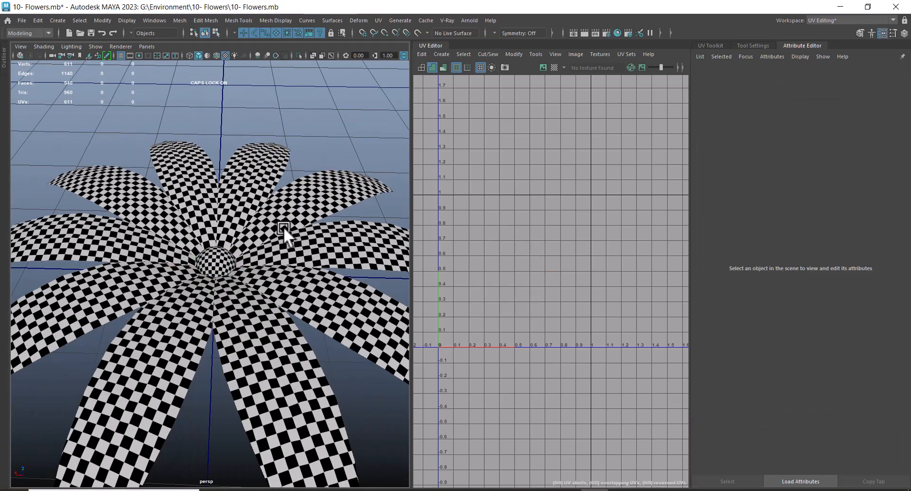
Select a petal, the center sphere, and finally the whole flower to compare their UV shells side by side.
{"action": "left_click_drag", "start_coordinate": [281, 219], "coordinate": [291, 264], "text": "alt"}
{"action": "left_click", "coordinate": [289, 176]}
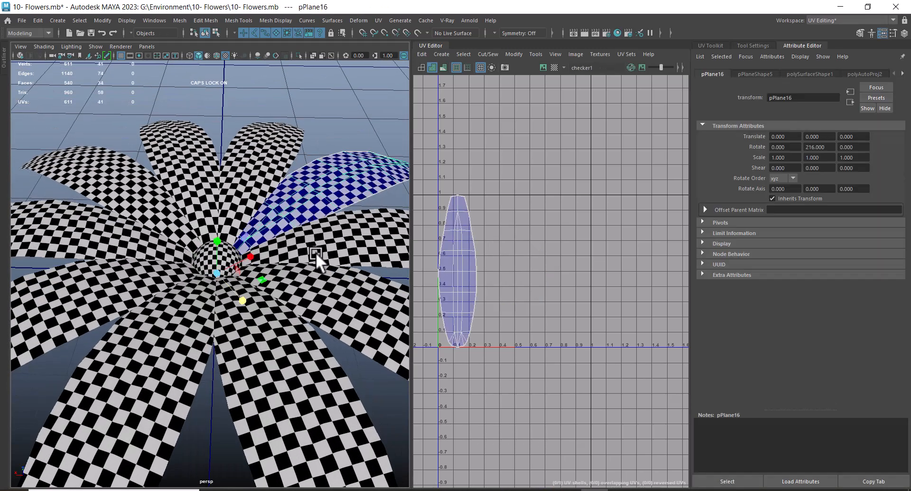
{"action": "left_click", "coordinate": [198, 257]}
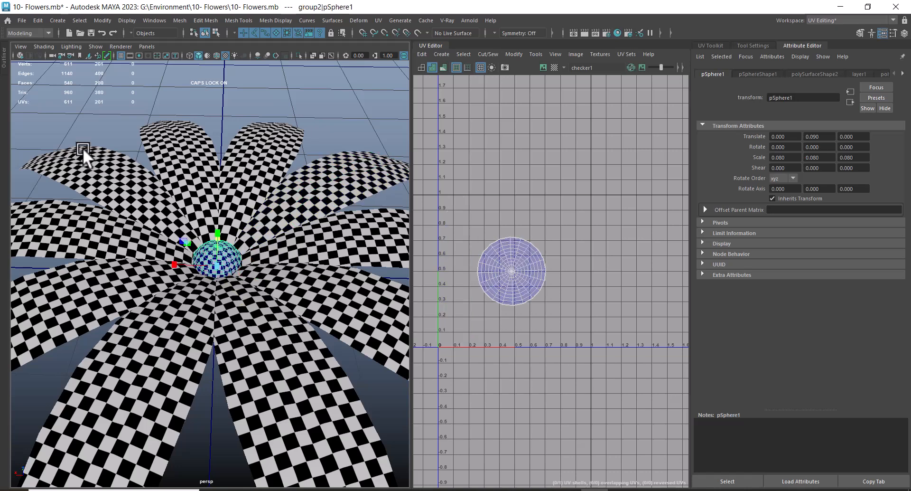
{"action": "left_click_drag", "start_coordinate": [87, 159], "coordinate": [349, 390]}
{"action": "scroll", "coordinate": [547, 290], "scroll_direction": "up", "scroll_amount": 1}
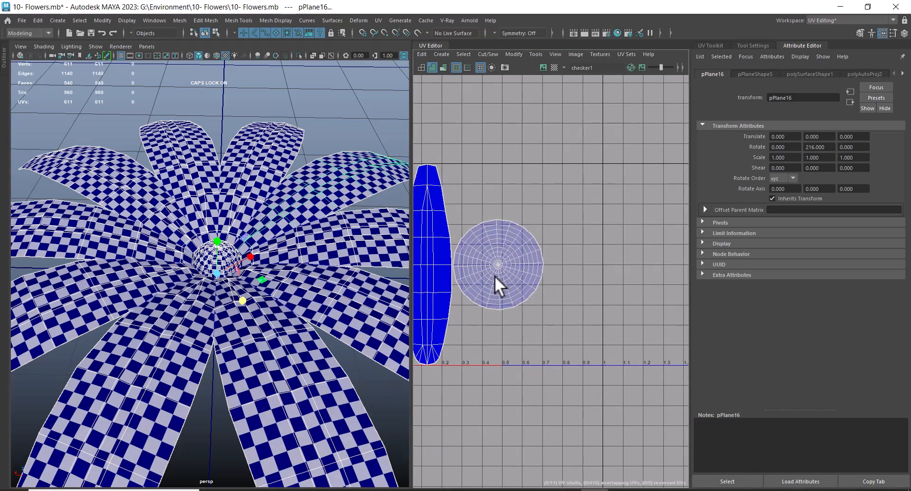
{"action": "middle_click_drag", "start_coordinate": [503, 275], "coordinate": [573, 254], "text": "alt"}
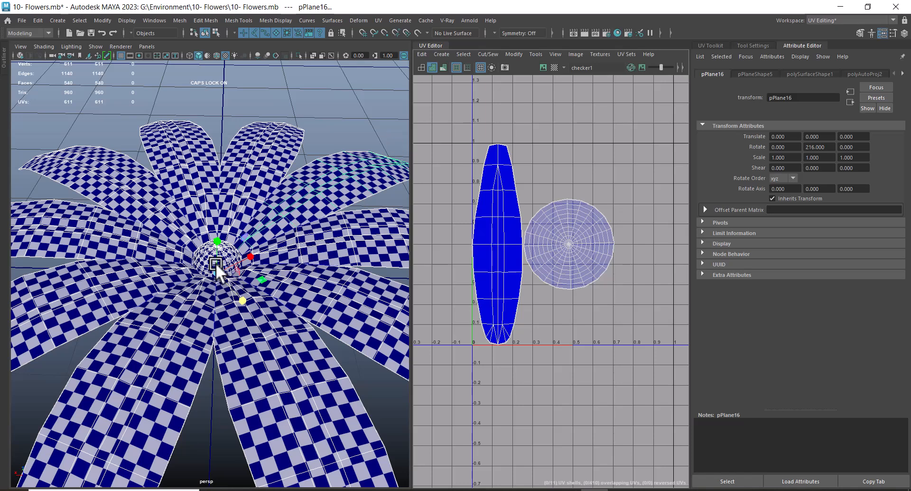
{"action": "scroll", "coordinate": [576, 235], "scroll_direction": "up", "scroll_amount": 3}
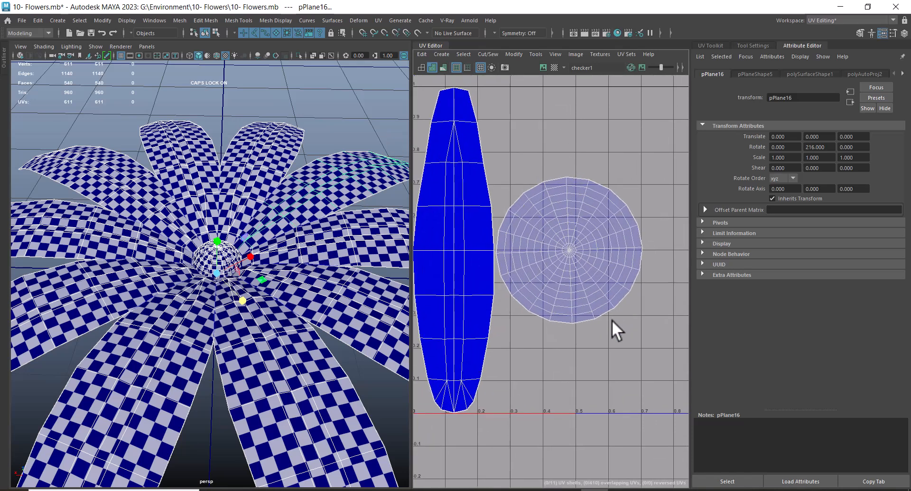
Shrink the center sphere's UV shell to about 0.26 units wide, place it beside the petal shell's base, and return to object mode.
{"action": "right_click_drag", "start_coordinate": [579, 252], "coordinate": [539, 270]}
{"action": "double_click", "coordinate": [567, 252]}
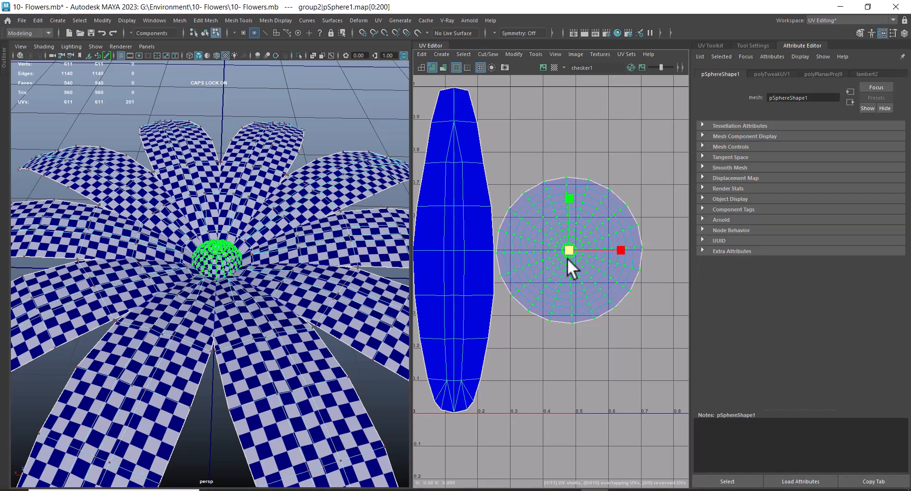
{"action": "left_click_drag", "start_coordinate": [568, 249], "coordinate": [528, 369]}
{"action": "scroll", "coordinate": [232, 270], "scroll_direction": "up", "scroll_amount": 10}
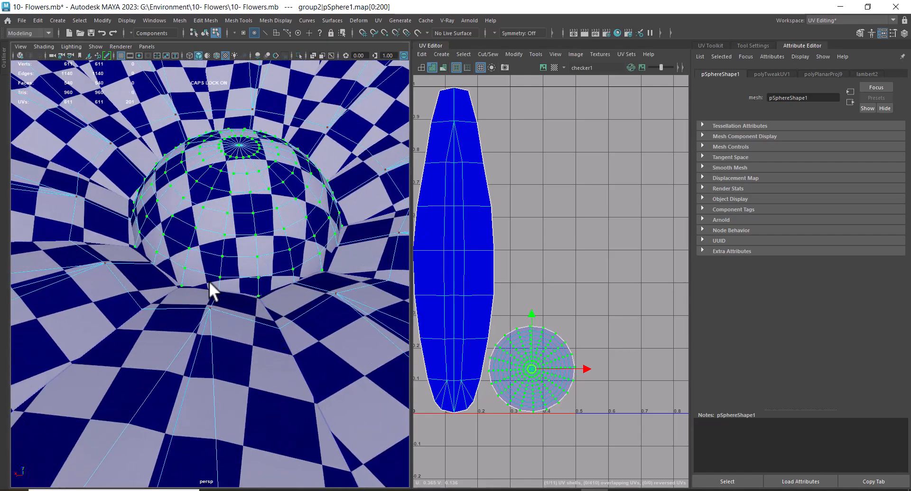
{"action": "scroll", "coordinate": [526, 278], "scroll_direction": "down", "scroll_amount": 4}
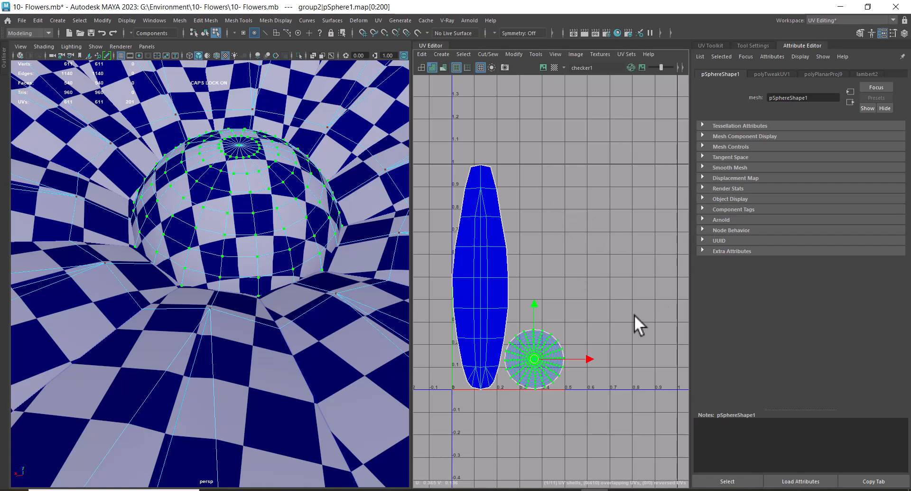
{"action": "scroll", "coordinate": [250, 238], "scroll_direction": "down", "scroll_amount": 10}
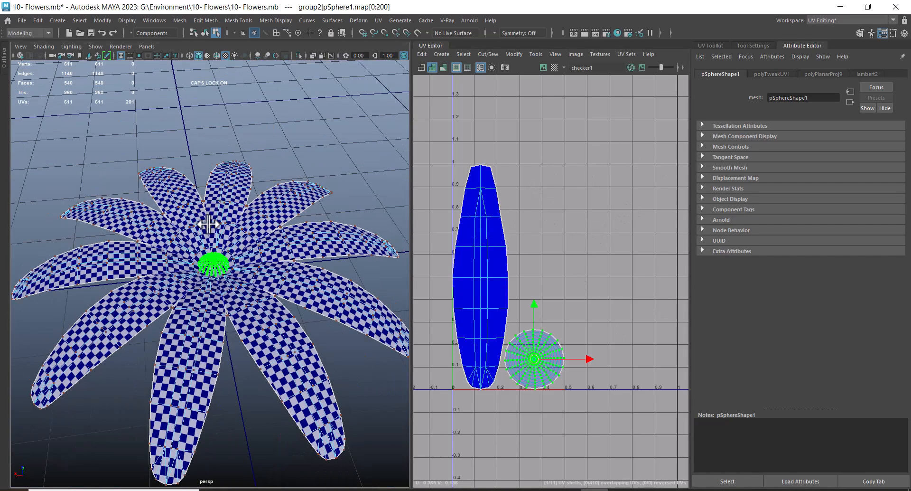
{"action": "right_click_drag", "start_coordinate": [252, 217], "coordinate": [320, 198]}
{"action": "scroll", "coordinate": [254, 275], "scroll_direction": "down", "scroll_amount": 5}
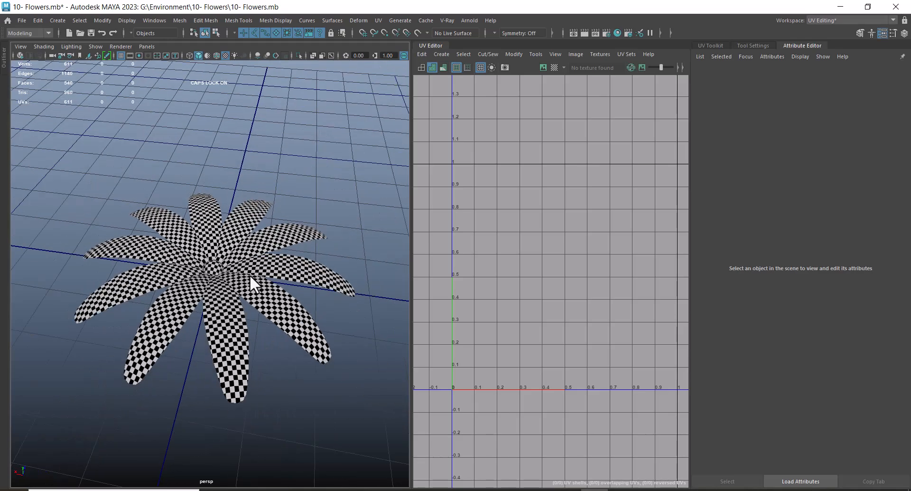
{"action": "left_click_drag", "start_coordinate": [136, 204], "coordinate": [303, 351]}
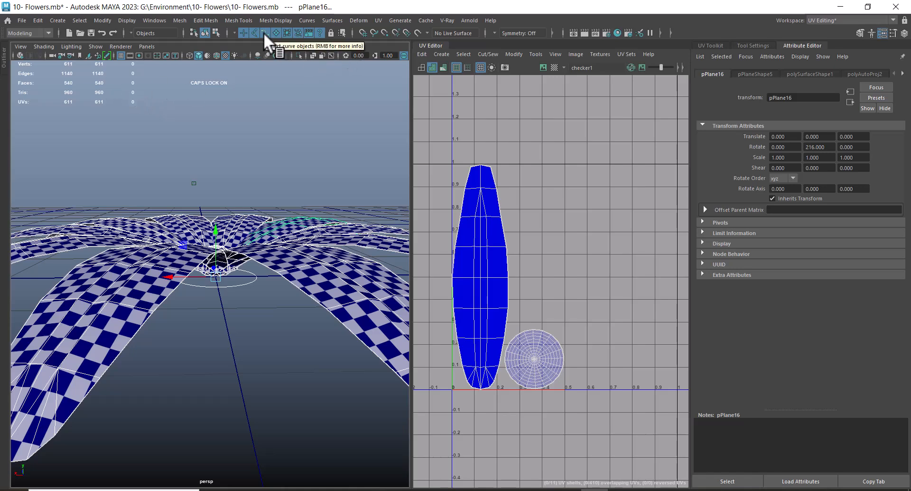
{"action": "right_click", "coordinate": [244, 35]}
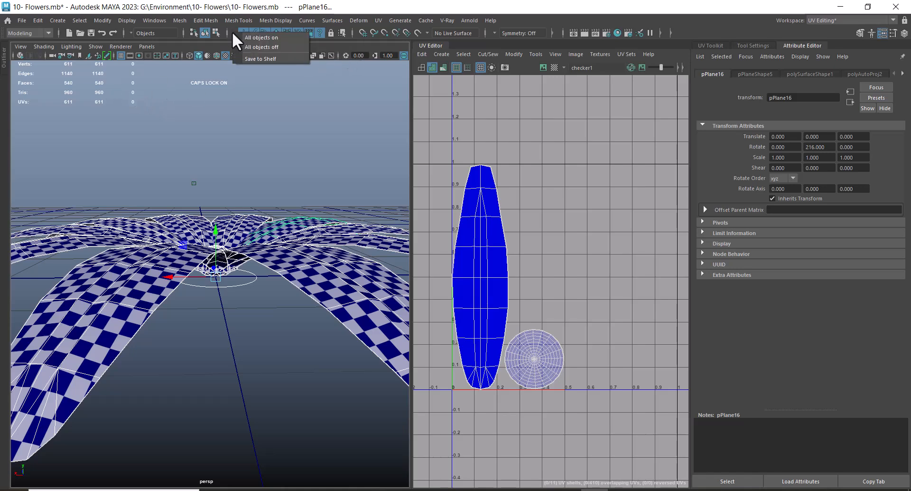
{"action": "left_click", "coordinate": [269, 45]}
{"action": "left_click", "coordinate": [306, 111]}
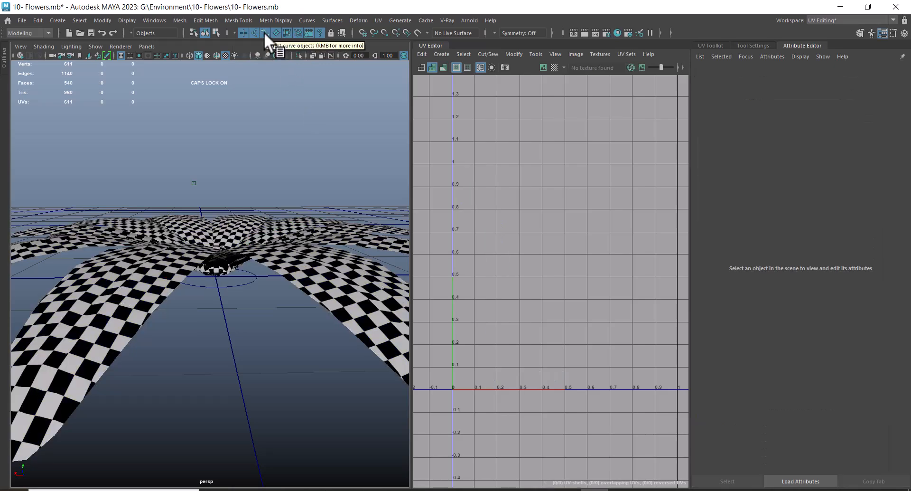
{"action": "left_click", "coordinate": [348, 389]}
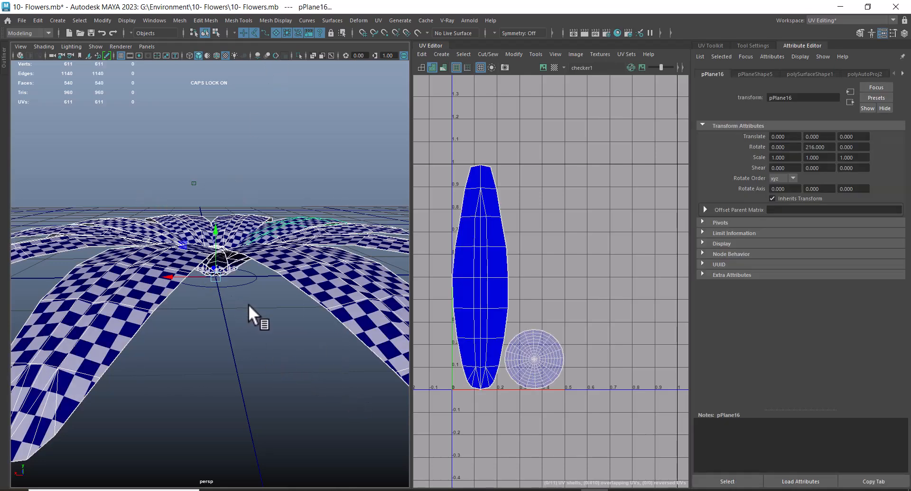
{"action": "left_click", "coordinate": [60, 20]}
{"action": "mouse_move", "coordinate": [106, 55]}
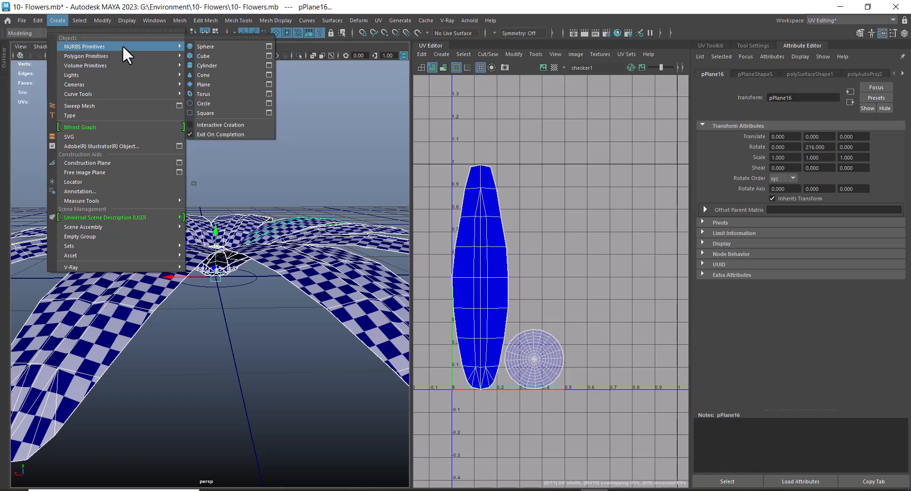
{"action": "mouse_move", "coordinate": [132, 96]}
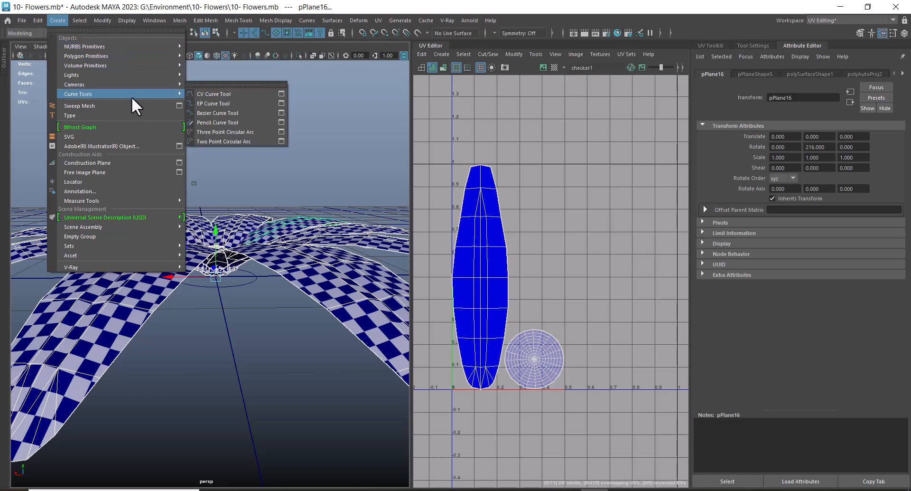
{"action": "left_click", "coordinate": [364, 185]}
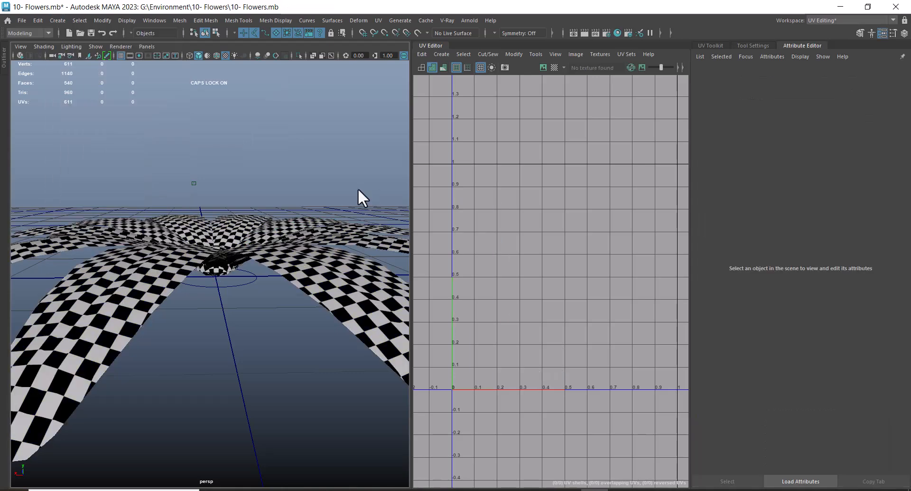
Select all ten petals together with the center sphere and group them into one flower.
{"action": "left_click_drag", "start_coordinate": [151, 184], "coordinate": [285, 328]}
{"action": "right_click_drag", "start_coordinate": [285, 328], "coordinate": [291, 360], "text": "alt"}
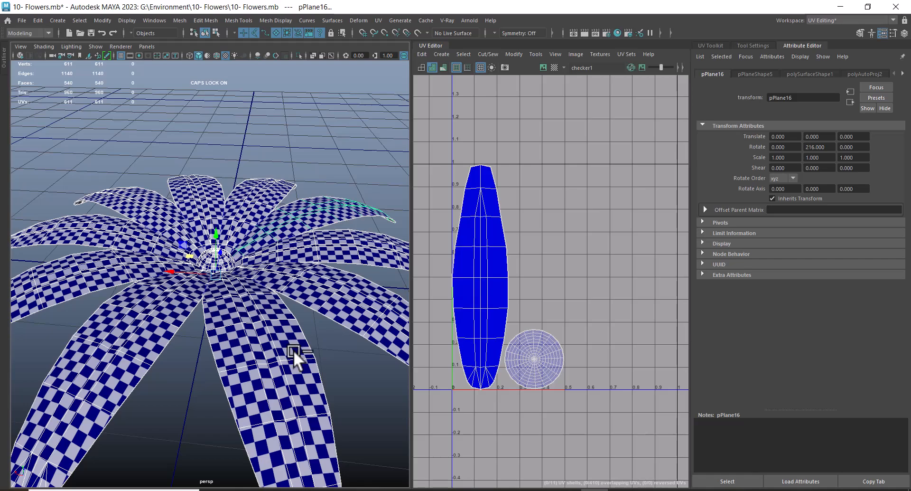
{"action": "key", "text": "ctrl+g"}
{"action": "left_click_drag", "start_coordinate": [272, 342], "coordinate": [229, 315], "text": "alt"}
{"action": "right_click_drag", "start_coordinate": [229, 315], "coordinate": [266, 340], "text": "alt"}
{"action": "left_click_drag", "start_coordinate": [266, 341], "coordinate": [275, 324], "text": "alt"}
{"action": "right_click_drag", "start_coordinate": [275, 324], "coordinate": [252, 267], "text": "alt"}
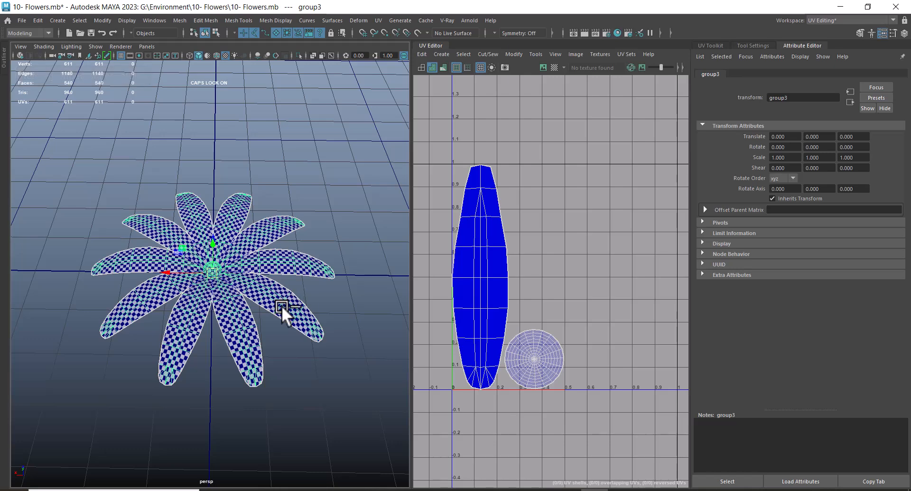
Unhide the stem and the old flower head, and switch to the front view.
{"action": "left_click", "coordinate": [128, 21]}
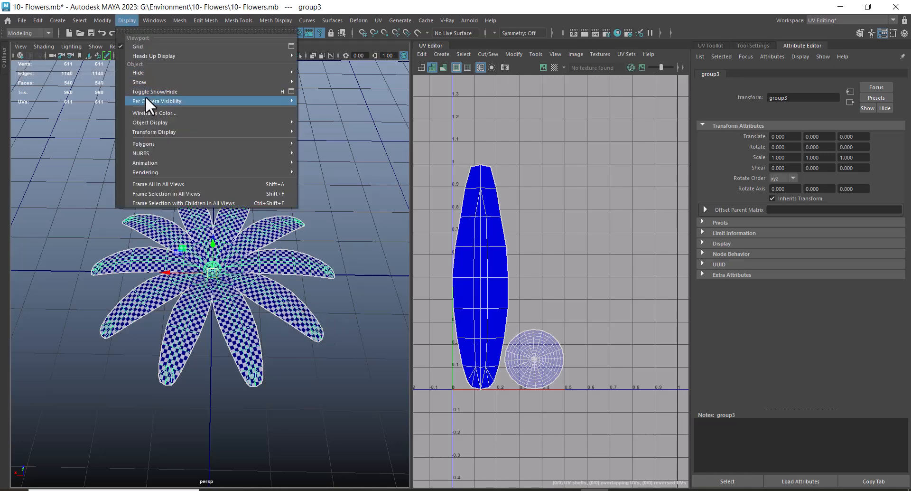
{"action": "mouse_move", "coordinate": [162, 83]}
{"action": "left_click", "coordinate": [356, 130]}
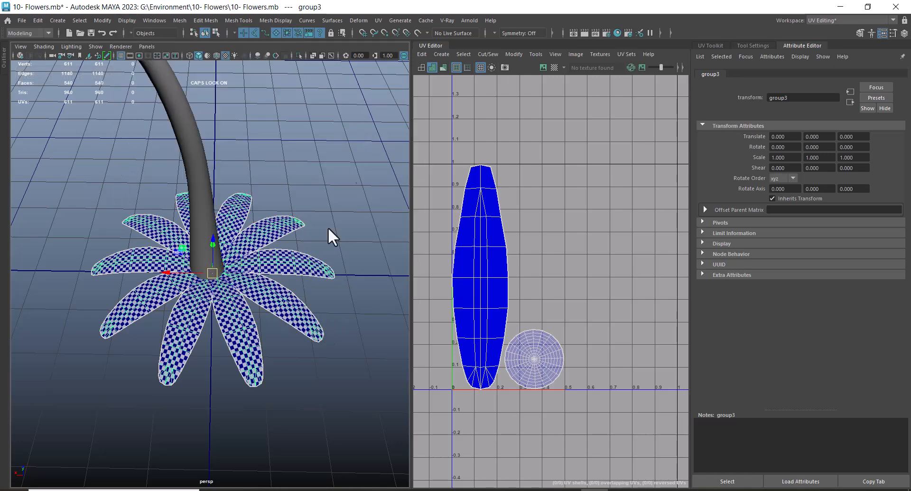
{"action": "right_click_drag", "start_coordinate": [338, 177], "coordinate": [249, 257], "text": "alt"}
{"action": "middle_click_drag", "start_coordinate": [248, 257], "coordinate": [271, 264], "text": "alt"}
{"action": "right_click_drag", "start_coordinate": [270, 264], "coordinate": [300, 249], "text": "alt"}
{"action": "key", "text": "space"}
{"action": "left_click_drag", "start_coordinate": [300, 249], "coordinate": [242, 239]}
{"action": "key", "text": "space"}
{"action": "left_click", "coordinate": [294, 293]}
{"action": "mouse_move", "coordinate": [295, 293]}
{"action": "left_mouse_down"}
{"action": "mouse_move", "coordinate": [245, 279]}
{"action": "mouse_move", "coordinate": [292, 285]}
{"action": "left_mouse_up"}
{"action": "key", "text": "space"}
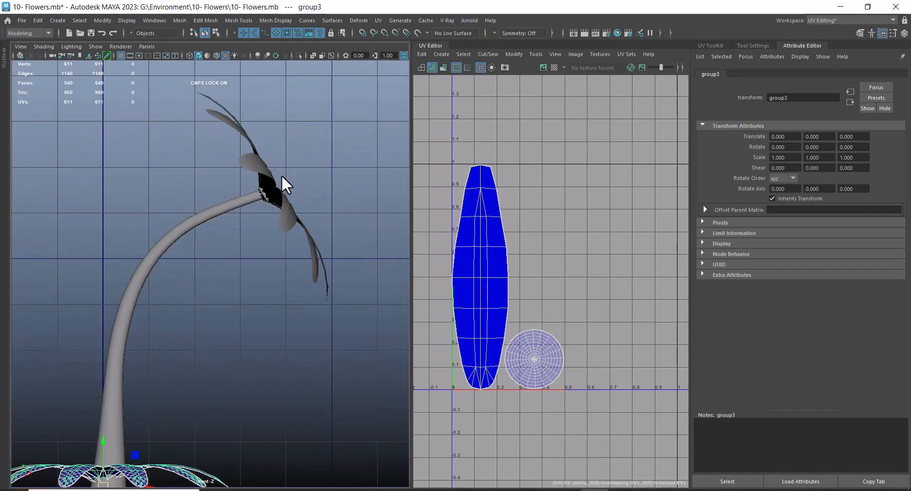
Duplicate the flower group and raise the copy about 3.33 units above the stem's base.
{"action": "middle_click_drag", "start_coordinate": [190, 290], "coordinate": [189, 190], "text": "alt"}
{"action": "scroll", "coordinate": [189, 211], "scroll_direction": "down", "scroll_amount": 1}
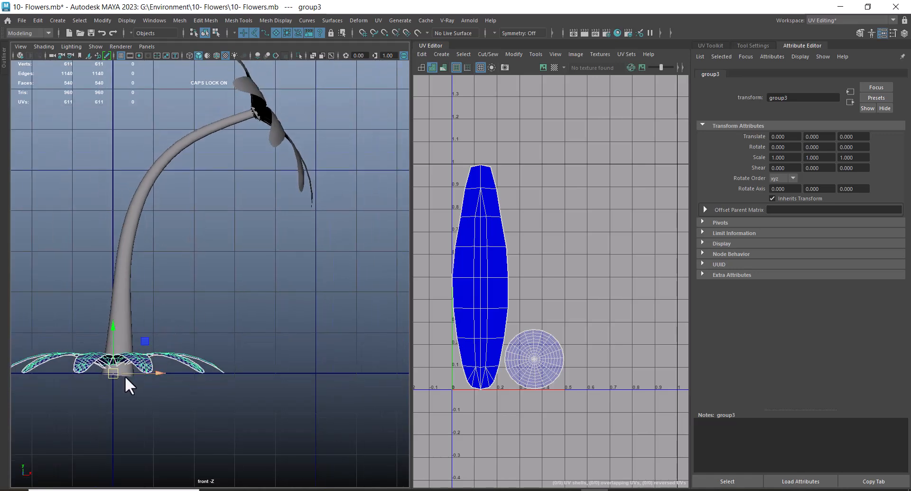
{"action": "scroll", "coordinate": [151, 354], "scroll_direction": "up", "scroll_amount": 1}
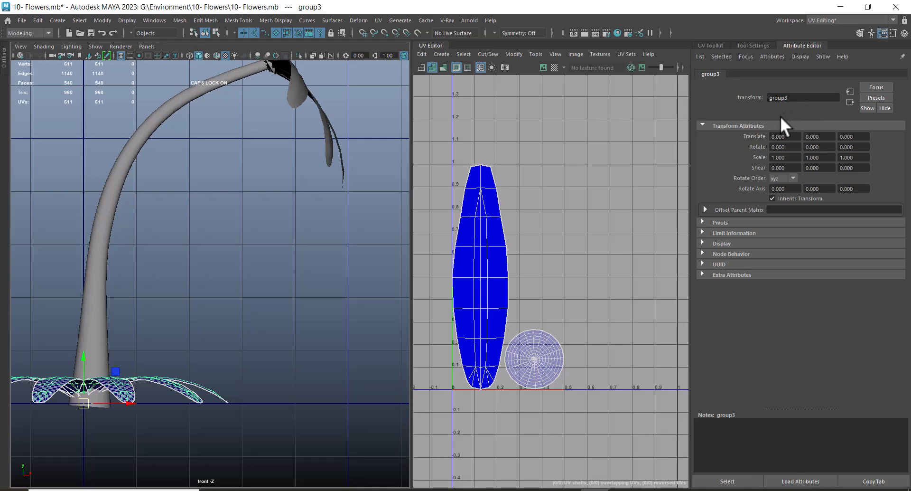
{"action": "key", "text": "ctrl+d"}
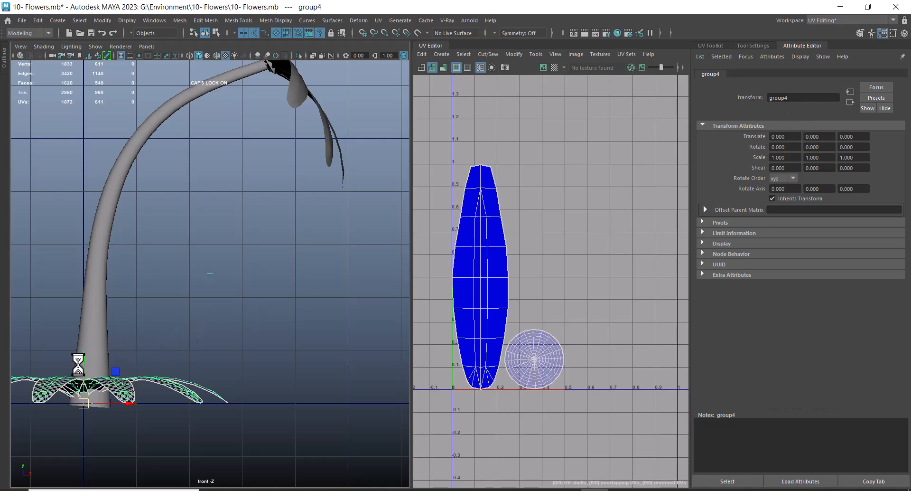
{"action": "left_click_drag", "start_coordinate": [93, 359], "coordinate": [112, 183]}
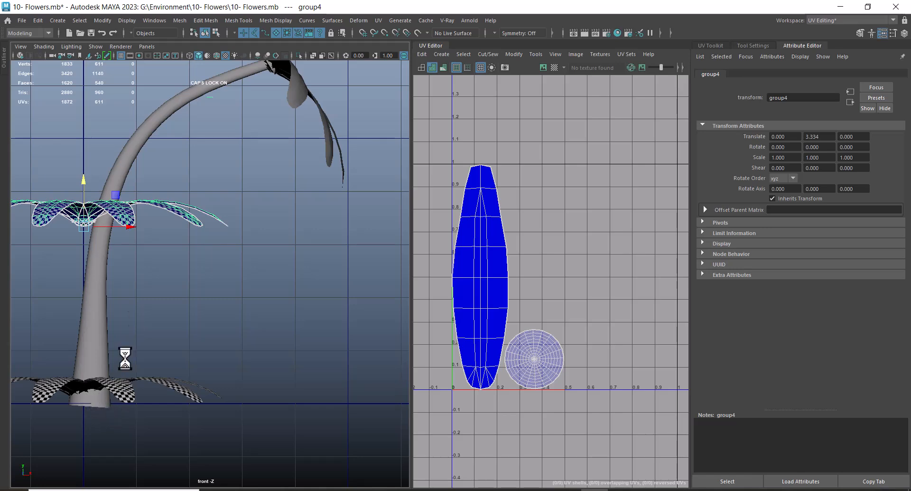
Move the duplicated flower onto the curved part of the stem at about X 1.56, Y 5.13, and clear the selection.
{"action": "scroll", "coordinate": [169, 372], "scroll_direction": "up", "scroll_amount": 4}
{"action": "middle_click_drag", "start_coordinate": [196, 308], "coordinate": [249, 354], "text": "alt"}
{"action": "scroll", "coordinate": [285, 185], "scroll_direction": "down", "scroll_amount": 3}
{"action": "middle_click_drag", "start_coordinate": [291, 181], "coordinate": [275, 252], "text": "alt"}
{"action": "scroll", "coordinate": [274, 252], "scroll_direction": "down", "scroll_amount": 1}
{"action": "scroll", "coordinate": [285, 177], "scroll_direction": "down", "scroll_amount": 1}
{"action": "left_click_drag", "start_coordinate": [123, 316], "coordinate": [195, 245]}
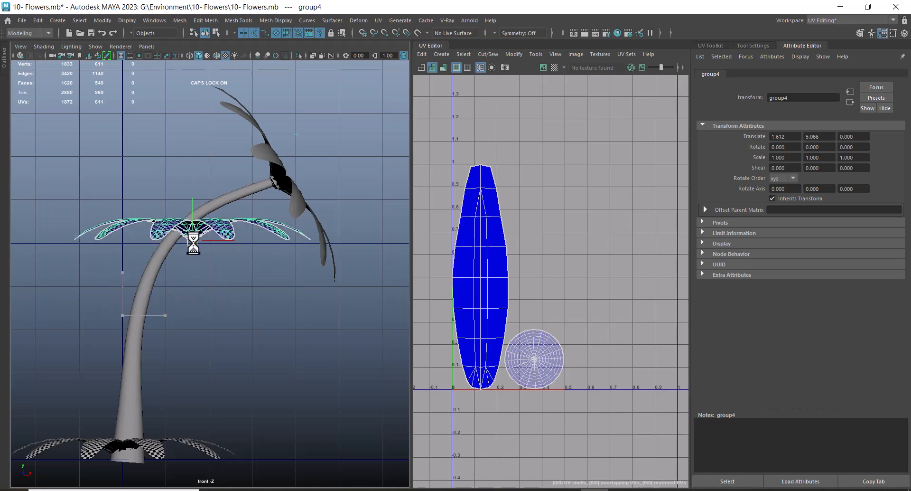
{"action": "scroll", "coordinate": [193, 234], "scroll_direction": "up", "scroll_amount": 1}
{"action": "left_click", "coordinate": [342, 122]}
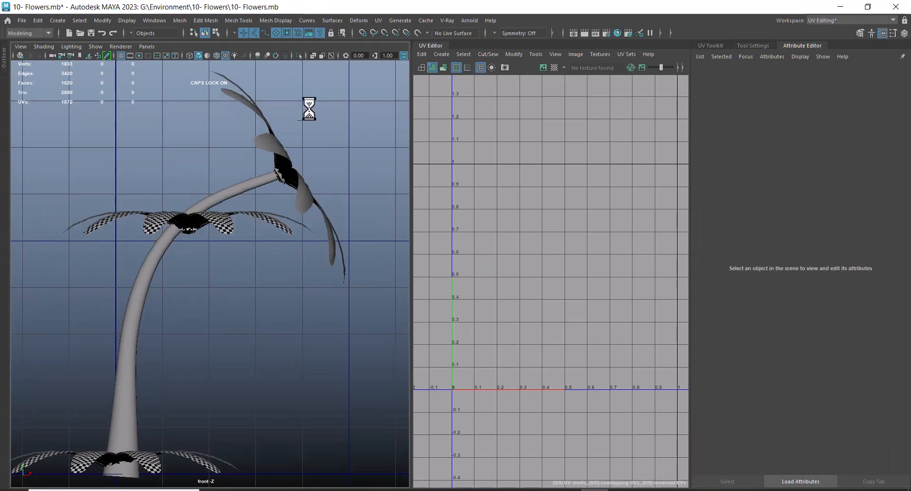
In the perspective view, inspect the front camera nested in the duplicated flower group and delete it.
{"action": "key", "text": "space"}
{"action": "left_click_drag", "start_coordinate": [312, 245], "coordinate": [355, 226]}
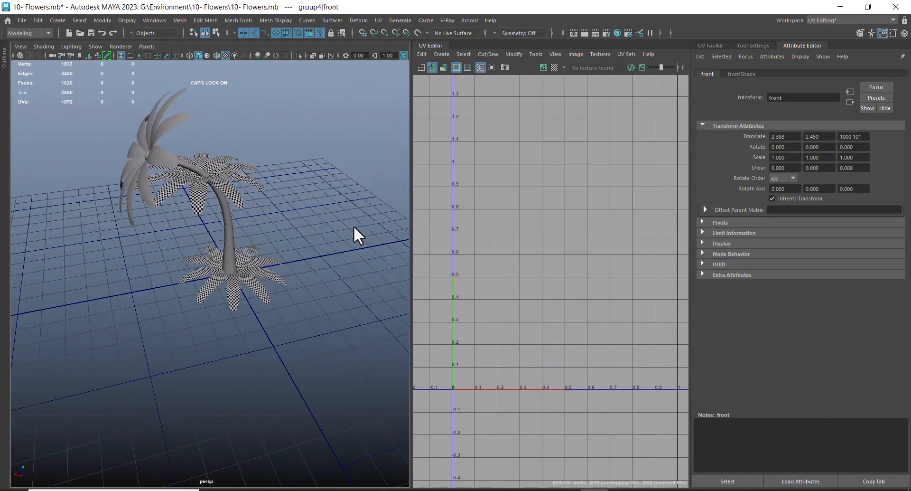
{"action": "key", "text": "f"}
{"action": "left_click_drag", "start_coordinate": [338, 255], "coordinate": [249, 313], "text": "alt"}
{"action": "right_click_drag", "start_coordinate": [263, 268], "coordinate": [242, 293], "text": "alt"}
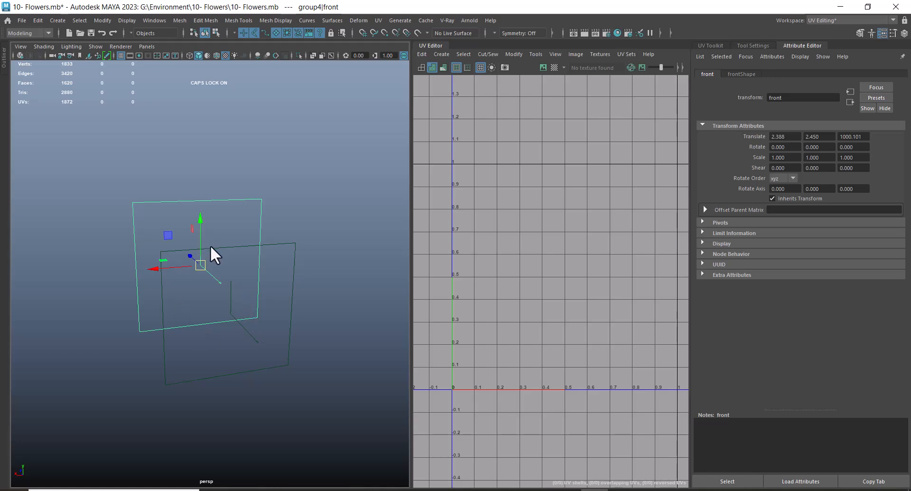
{"action": "key", "text": "Delete"}
{"action": "right_click_drag", "start_coordinate": [237, 309], "coordinate": [193, 183], "text": "alt"}
{"action": "mouse_move", "coordinate": [191, 280]}
{"action": "left_mouse_down", "text": "alt"}
{"action": "mouse_move", "coordinate": [257, 292]}
{"action": "mouse_move", "coordinate": [193, 287]}
{"action": "left_mouse_up", "text": "alt"}
{"action": "right_click_drag", "start_coordinate": [193, 287], "coordinate": [163, 251], "text": "alt"}
Return to the front view, pick one petal of the raised flower, and extend the selection to its parent group.
{"action": "key", "text": "space"}
{"action": "left_click_drag", "start_coordinate": [229, 256], "coordinate": [230, 278]}
{"action": "left_click", "coordinate": [229, 223]}
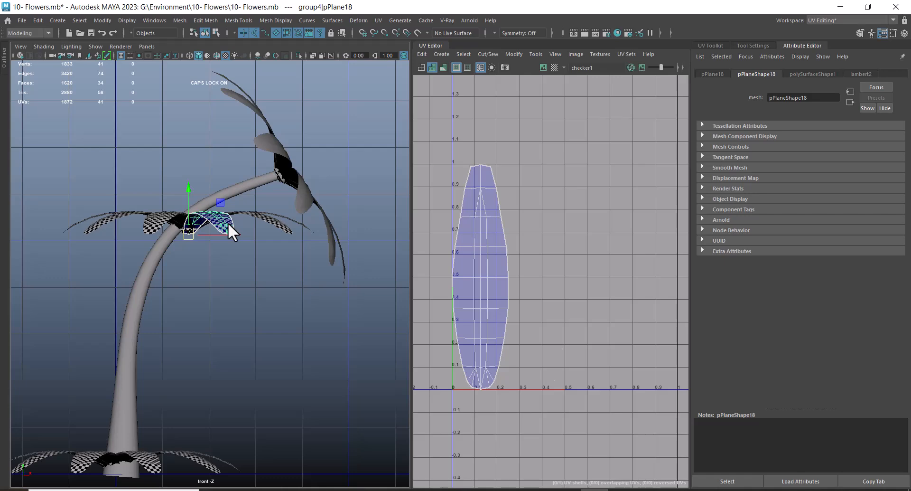
{"action": "key", "text": "Up"}
Find and open the Windows On-Screen Keyboard to point out the up-arrow key, and put it away again.
{"action": "key", "text": "super"}
{"action": "type", "text": "c"}
{"action": "key", "text": "BackSpace"}
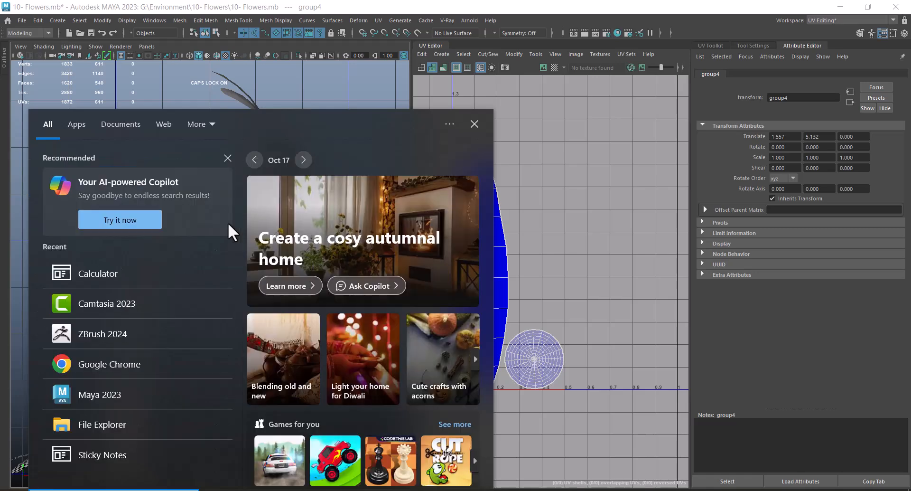
{"action": "type", "text": "KEY"}
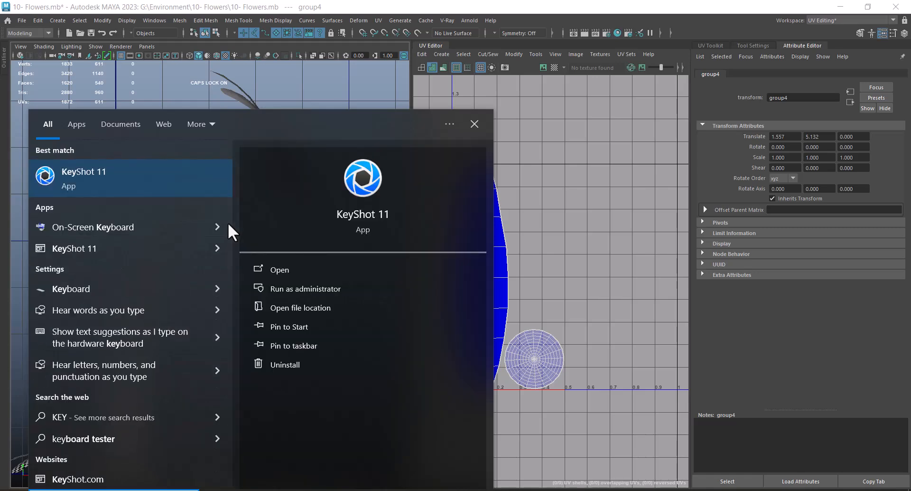
{"action": "type", "text": "b"}
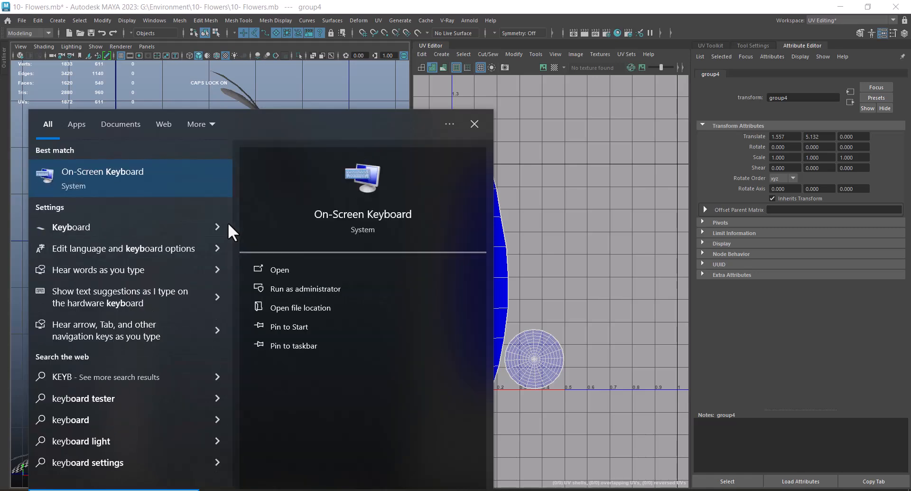
{"action": "left_click", "coordinate": [141, 175]}
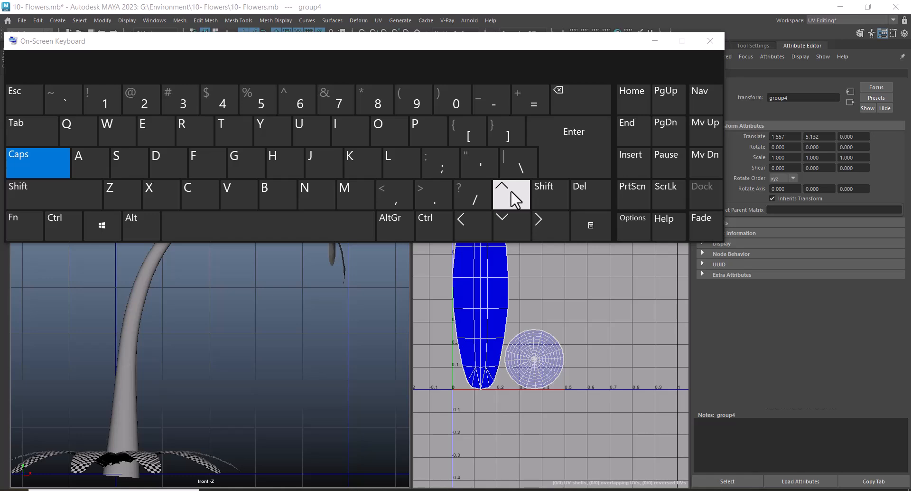
{"action": "left_click", "coordinate": [667, 41]}
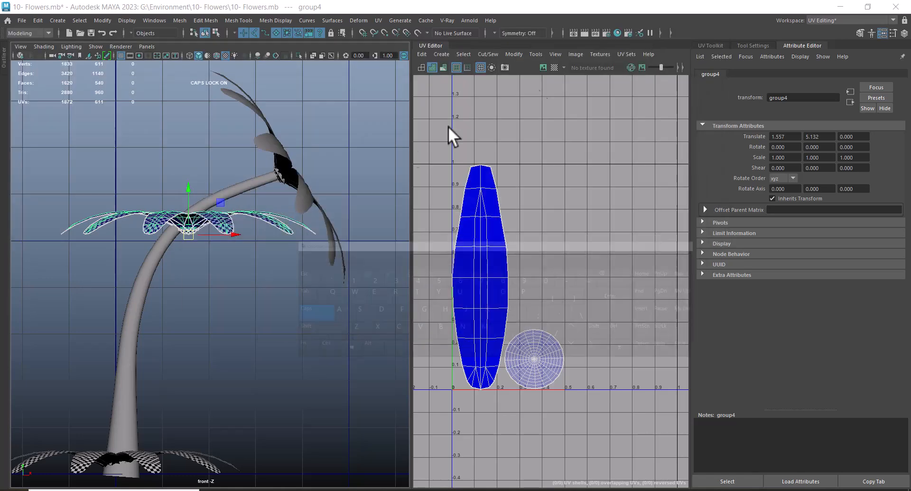
Reselect the whole raised flower group and move it to the stem's tip at X 3.607, Y 6.329.
{"action": "left_click", "coordinate": [275, 289]}
{"action": "left_click", "coordinate": [284, 224]}
{"action": "key", "text": "Up"}
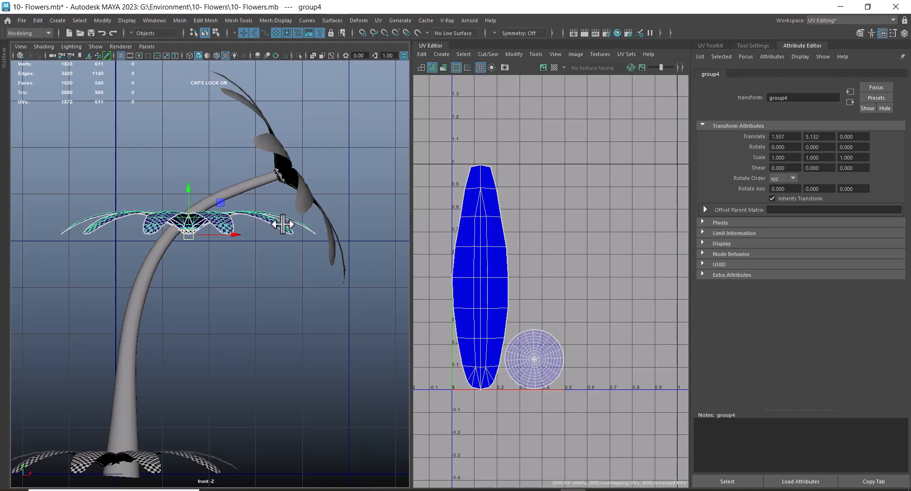
{"action": "scroll", "coordinate": [258, 274], "scroll_direction": "up", "scroll_amount": 1}
{"action": "scroll", "coordinate": [258, 275], "scroll_direction": "up", "scroll_amount": 2}
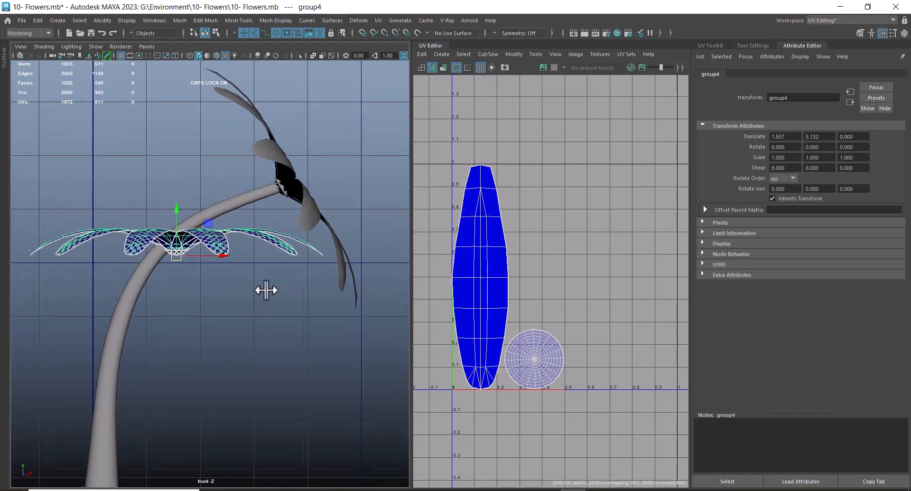
{"action": "left_click_drag", "start_coordinate": [175, 254], "coordinate": [297, 179]}
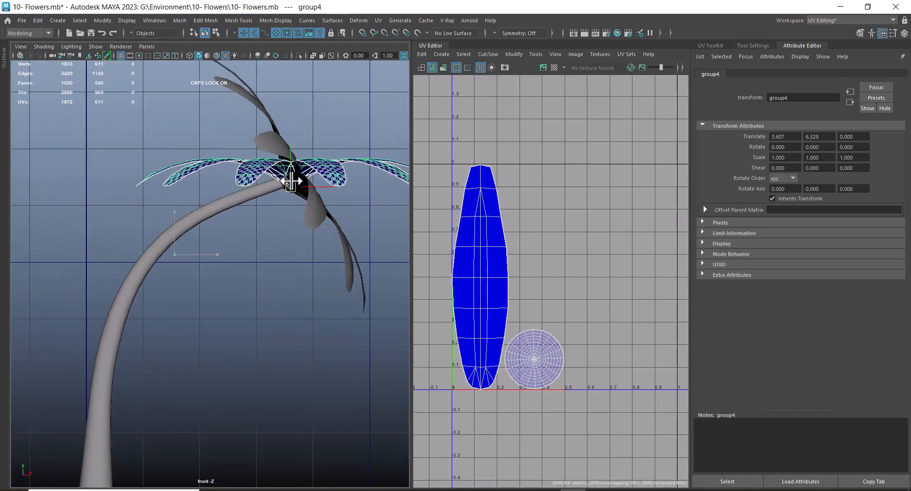
Rotate the flower group about -61.6 degrees around Z to match the tilt of the old flower head.
{"action": "scroll", "coordinate": [306, 228], "scroll_direction": "up", "scroll_amount": 2}
{"action": "key", "text": "e"}
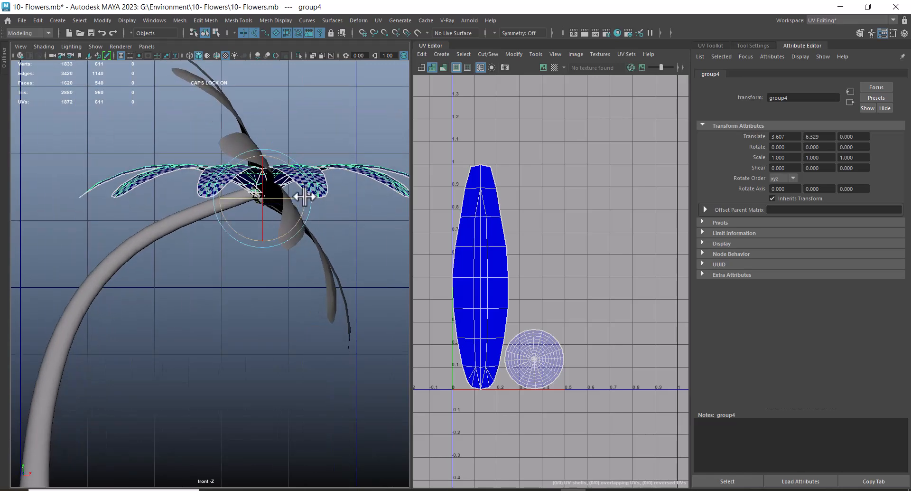
{"action": "left_click_drag", "start_coordinate": [304, 219], "coordinate": [304, 217]}
{"action": "key", "text": "w"}
{"action": "scroll", "coordinate": [292, 356], "scroll_direction": "up", "scroll_amount": 3}
Select the whole old flower group at the stem's tip and delete it.
{"action": "left_click", "coordinate": [308, 336]}
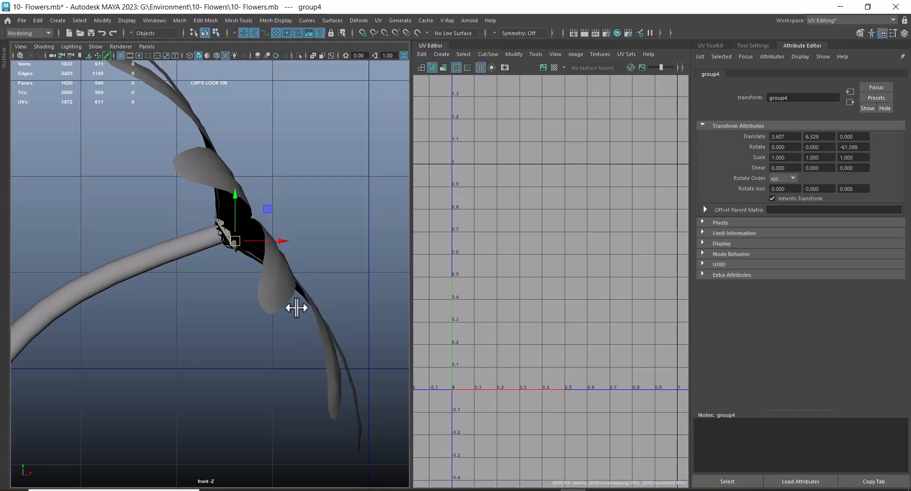
{"action": "left_click", "coordinate": [287, 285]}
{"action": "key", "text": "Up"}
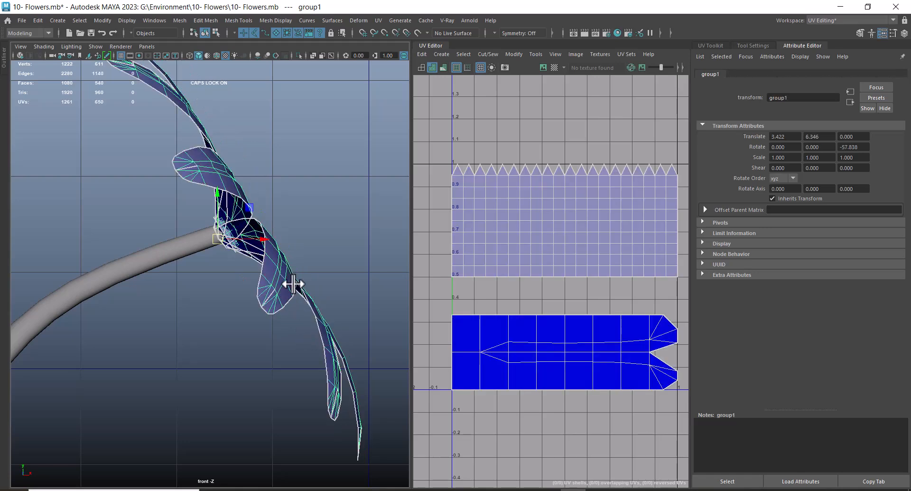
{"action": "key", "text": "Delete"}
{"action": "key", "text": "ctrl+z"}
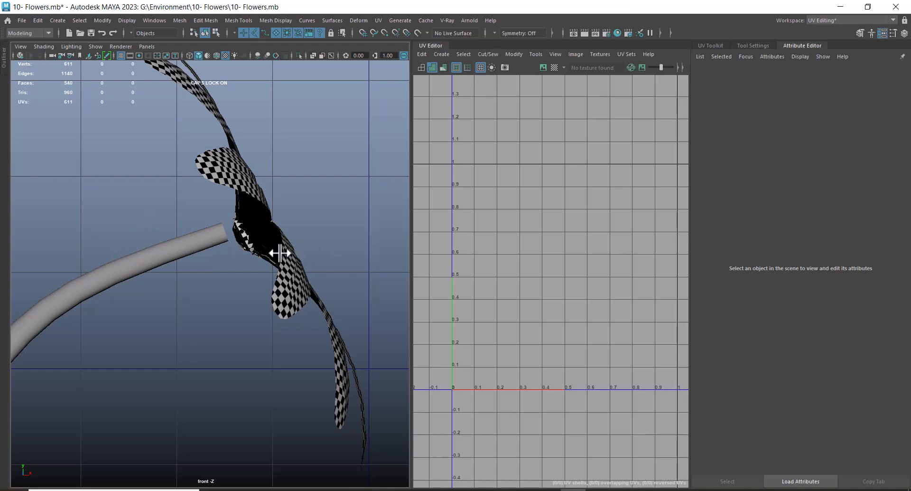
Move the new flower group against the stem's tip at X 3.478, Y 6.372, and frame it in the perspective view.
{"action": "left_click", "coordinate": [254, 240]}
{"action": "key", "text": "Up"}
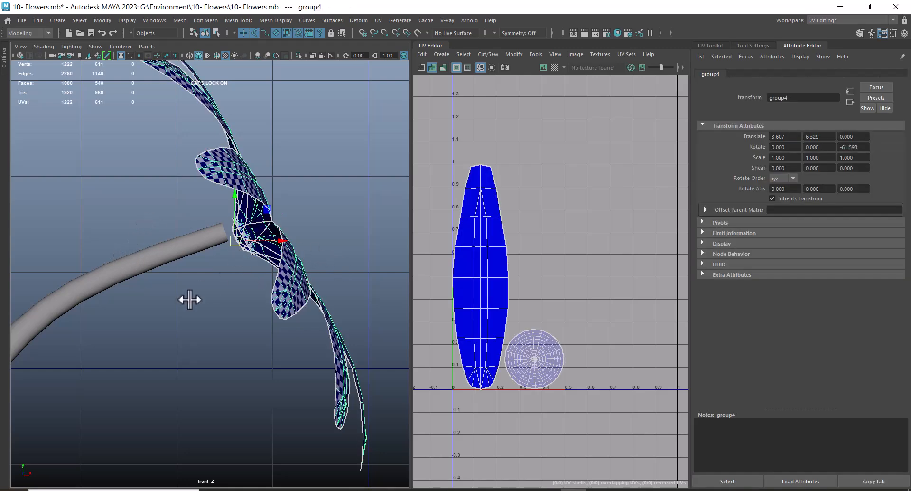
{"action": "scroll", "coordinate": [267, 320], "scroll_direction": "up", "scroll_amount": 2}
{"action": "scroll", "coordinate": [242, 219], "scroll_direction": "up", "scroll_amount": 1}
{"action": "left_click_drag", "start_coordinate": [242, 220], "coordinate": [237, 167]}
{"action": "key", "text": "space"}
{"action": "key", "text": "f"}
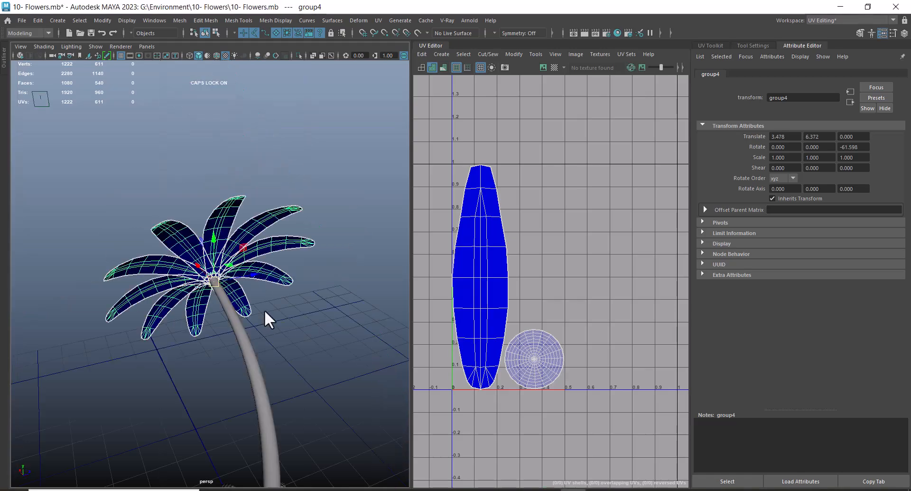
Inspect the attached flower head and the curved stem, and check whether the stem shows the checker pattern and UVs.
{"action": "left_click_drag", "start_coordinate": [280, 342], "coordinate": [284, 312], "text": "alt"}
{"action": "left_click_drag", "start_coordinate": [283, 350], "coordinate": [268, 340], "text": "alt"}
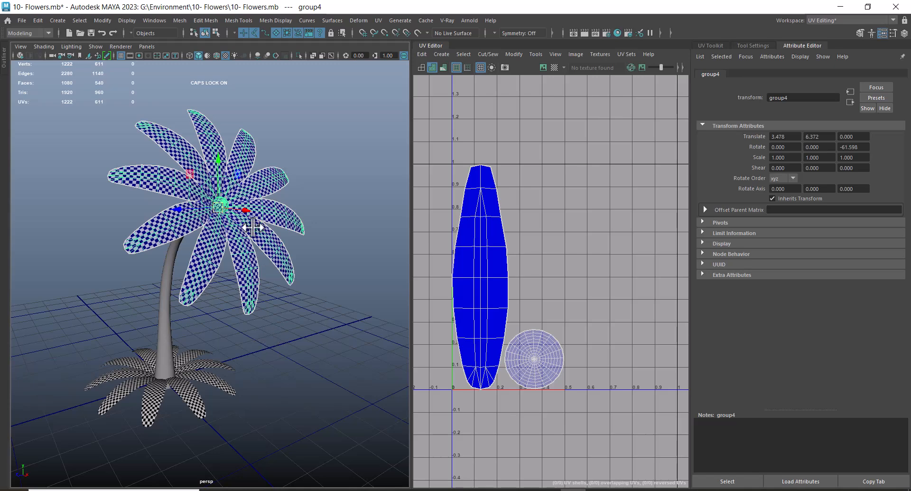
{"action": "left_click", "coordinate": [200, 348]}
{"action": "left_click", "coordinate": [165, 312]}
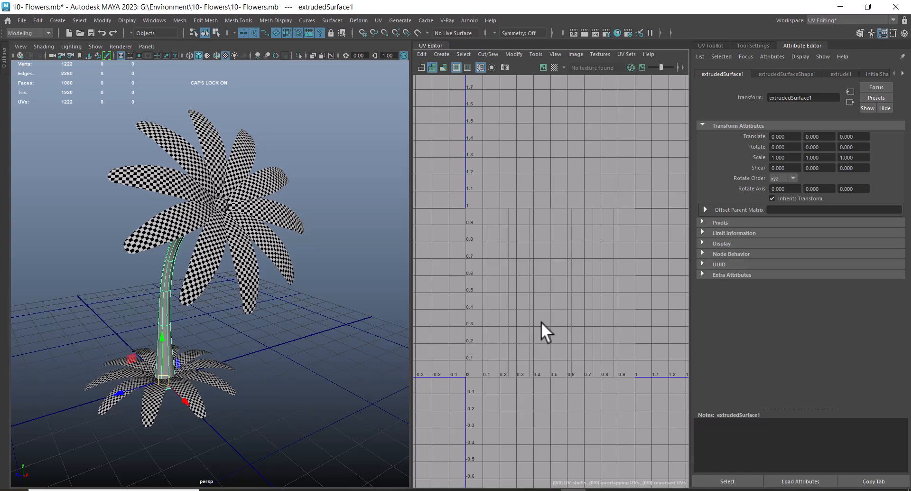
{"action": "left_click_drag", "start_coordinate": [254, 409], "coordinate": [308, 384], "text": "alt"}
{"action": "left_click", "coordinate": [308, 384]}
{"action": "left_click", "coordinate": [128, 307]}
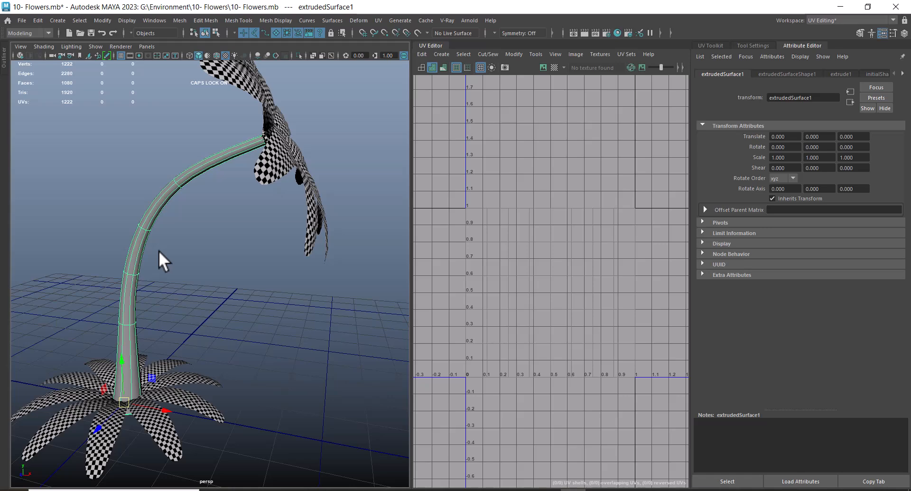
Compare the component types available on the curved NURBS stem with those on a polygon petal, ending with the stem selected.
{"action": "right_click_drag", "start_coordinate": [228, 237], "coordinate": [194, 238]}
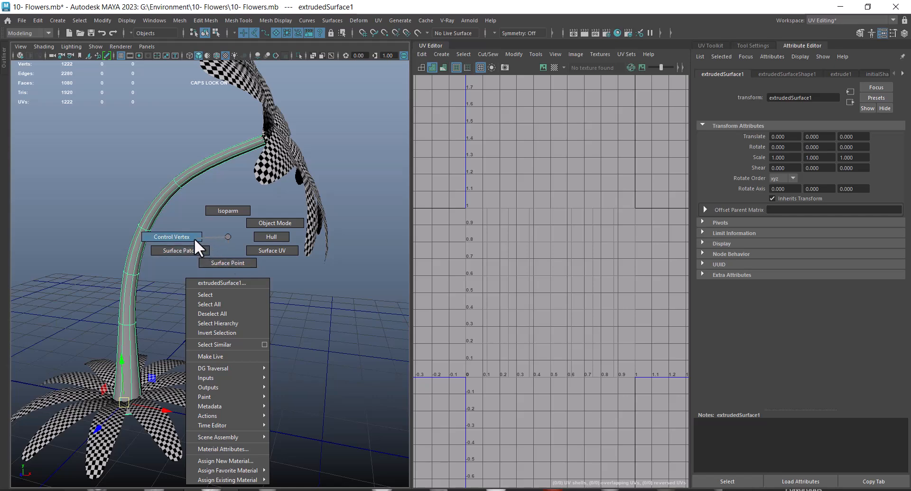
{"action": "right_click_drag", "start_coordinate": [195, 238], "coordinate": [226, 235]}
{"action": "left_click", "coordinate": [283, 159]}
{"action": "right_click", "coordinate": [355, 132]}
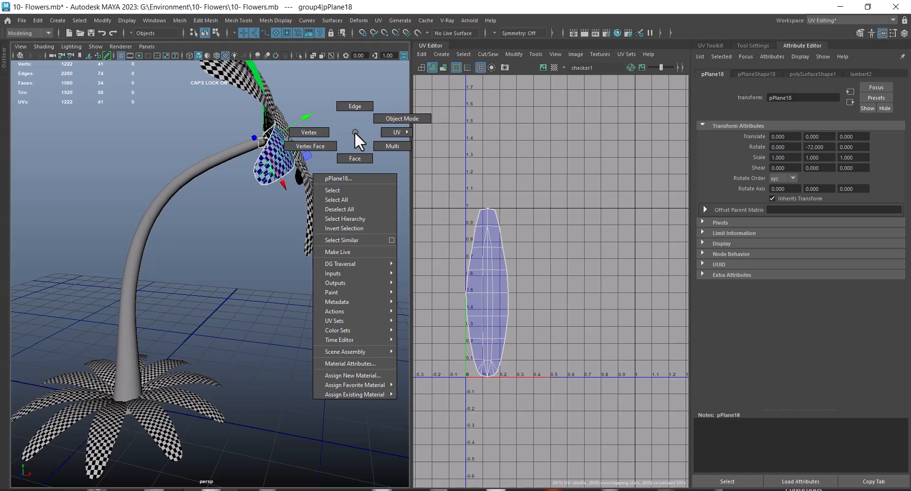
{"action": "left_click", "coordinate": [316, 131]}
{"action": "right_click", "coordinate": [285, 154]}
{"action": "left_click", "coordinate": [332, 136]}
{"action": "left_click", "coordinate": [193, 171]}
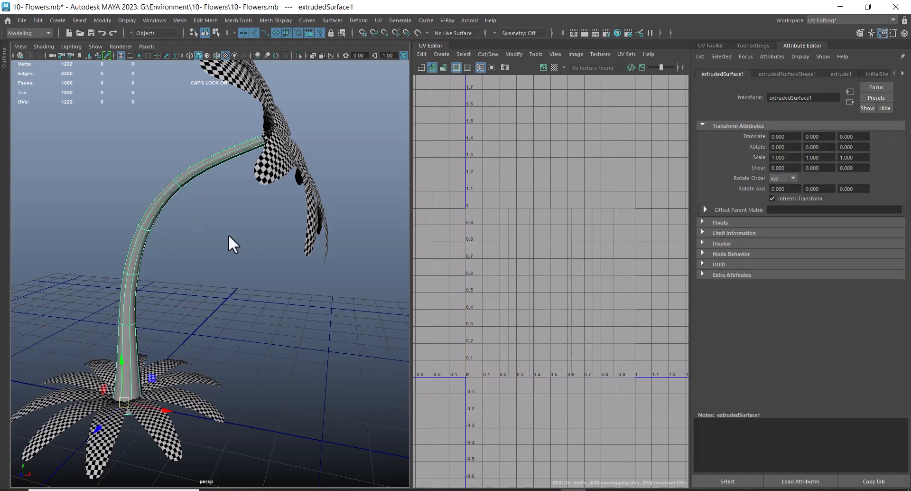
{"action": "right_click", "coordinate": [271, 236]}
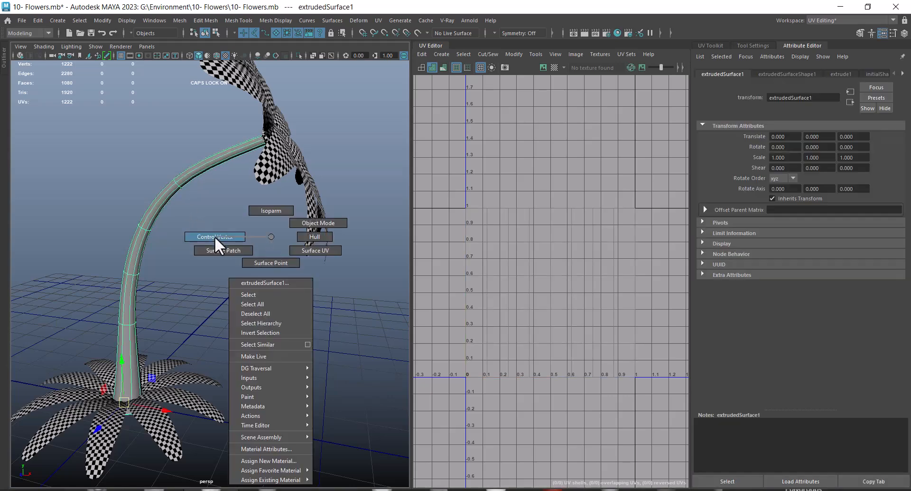
{"action": "left_click", "coordinate": [275, 241]}
{"action": "left_click", "coordinate": [203, 206]}
{"action": "left_click", "coordinate": [173, 191]}
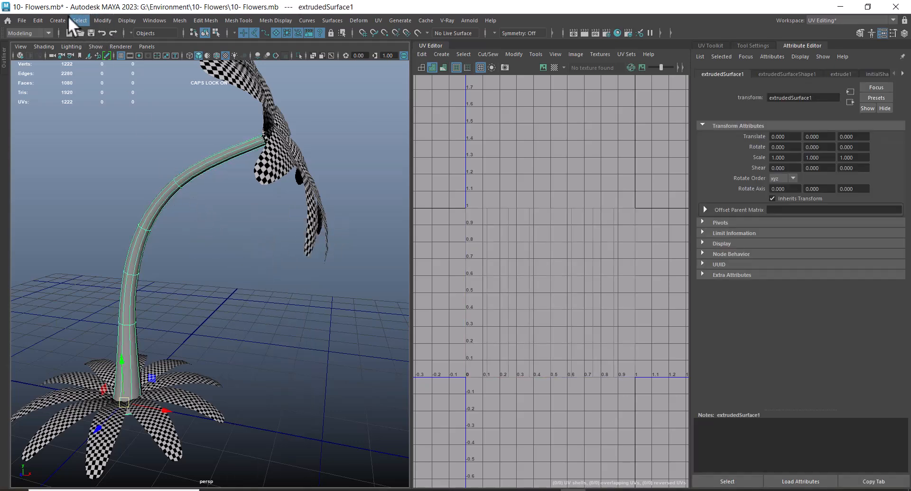
Open the NURBS to Polygons conversion options for the selected stem and reset its settings to defaults.
{"action": "left_click", "coordinate": [105, 19]}
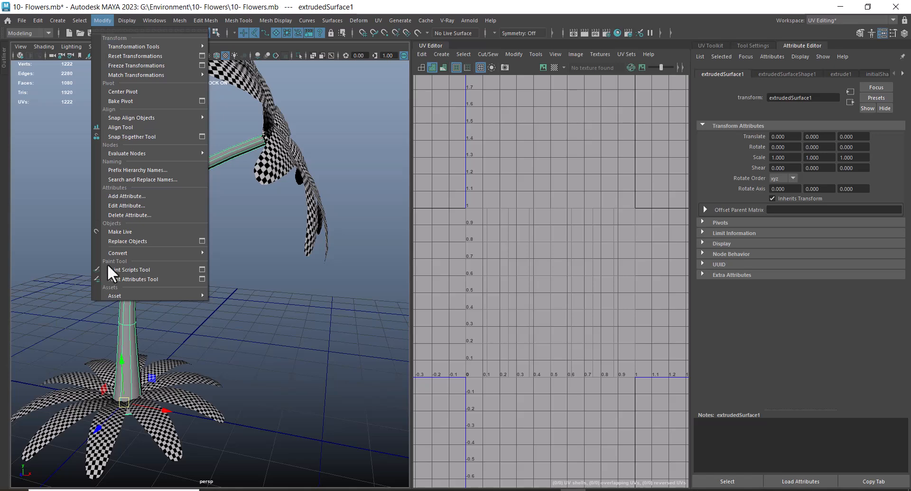
{"action": "mouse_move", "coordinate": [155, 255]}
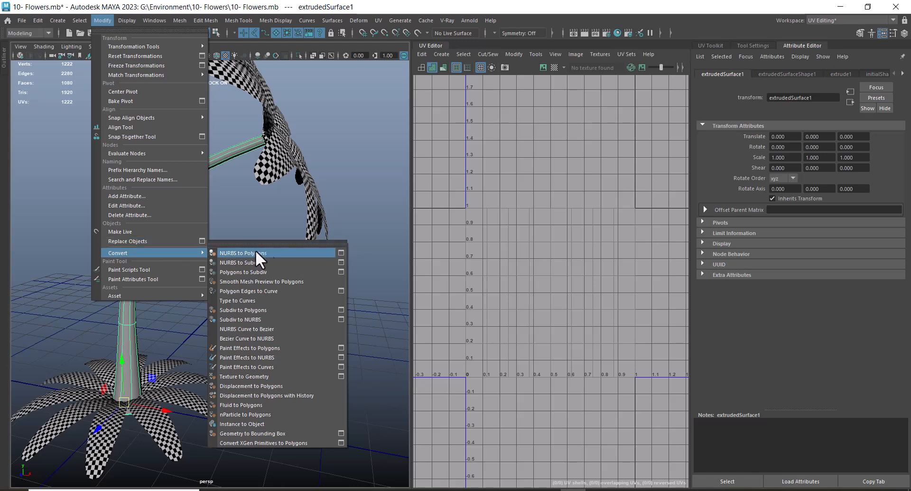
{"action": "left_click", "coordinate": [339, 253]}
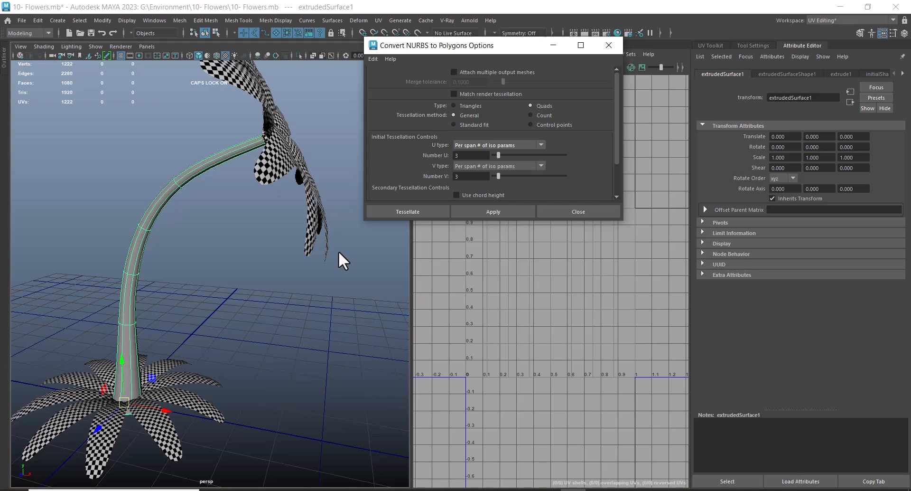
{"action": "left_click", "coordinate": [477, 142]}
{"action": "left_click", "coordinate": [477, 144]}
{"action": "left_click", "coordinate": [476, 143]}
{"action": "left_click", "coordinate": [477, 145]}
{"action": "left_click", "coordinate": [375, 59]}
{"action": "left_click", "coordinate": [380, 76]}
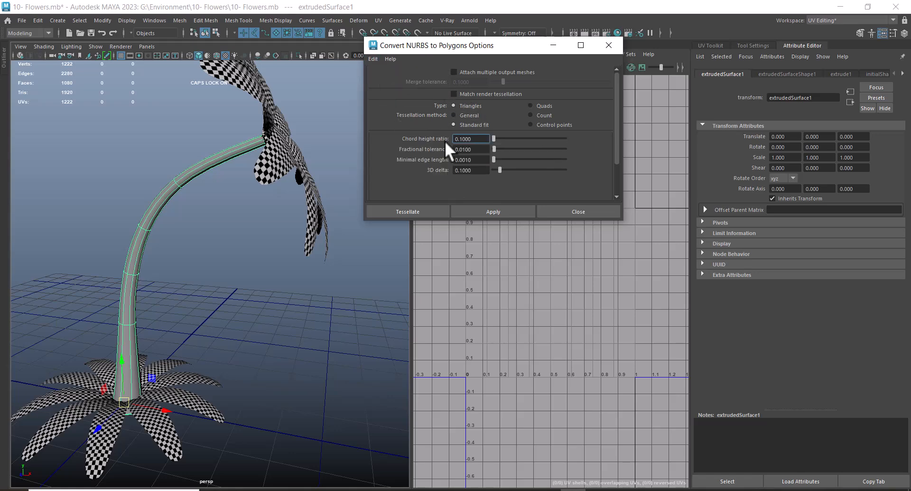
Set the tessellation method to General with both U type and V type at Per span # of iso params.
{"action": "left_click", "coordinate": [474, 114]}
{"action": "left_click", "coordinate": [504, 144]}
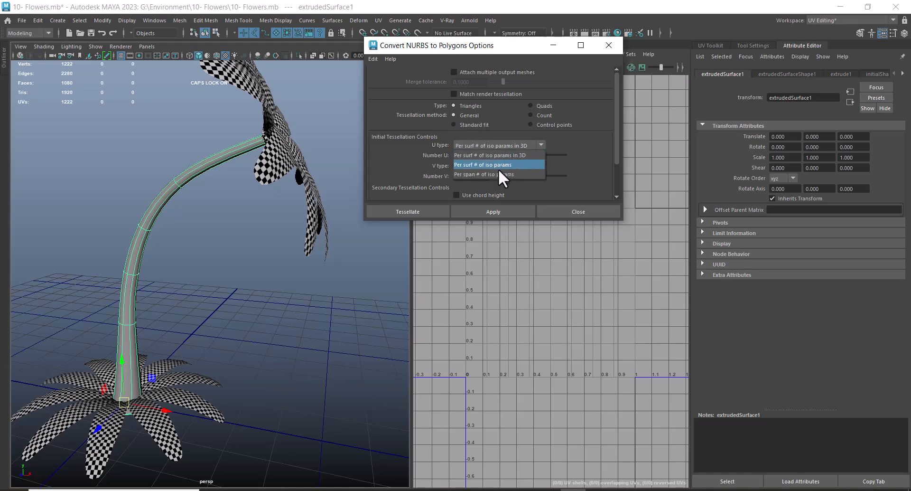
{"action": "left_click", "coordinate": [497, 174]}
{"action": "left_click", "coordinate": [506, 166]}
{"action": "left_click", "coordinate": [507, 195]}
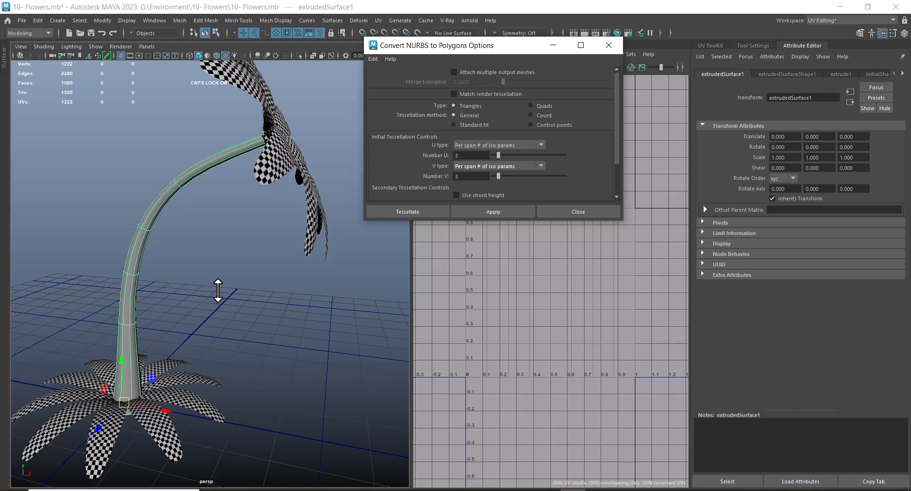
Convert the stem to a triangulated mesh with Number U 1 and Number V 1, and move the mesh beside the original along X.
{"action": "left_click", "coordinate": [463, 155]}
{"action": "type", "text": "1"}
{"action": "left_click", "coordinate": [472, 176]}
{"action": "type", "text": "1"}
{"action": "left_click", "coordinate": [492, 211]}
{"action": "left_click_drag", "start_coordinate": [267, 352], "coordinate": [216, 405], "text": "alt"}
{"action": "left_click_drag", "start_coordinate": [161, 400], "coordinate": [217, 410]}
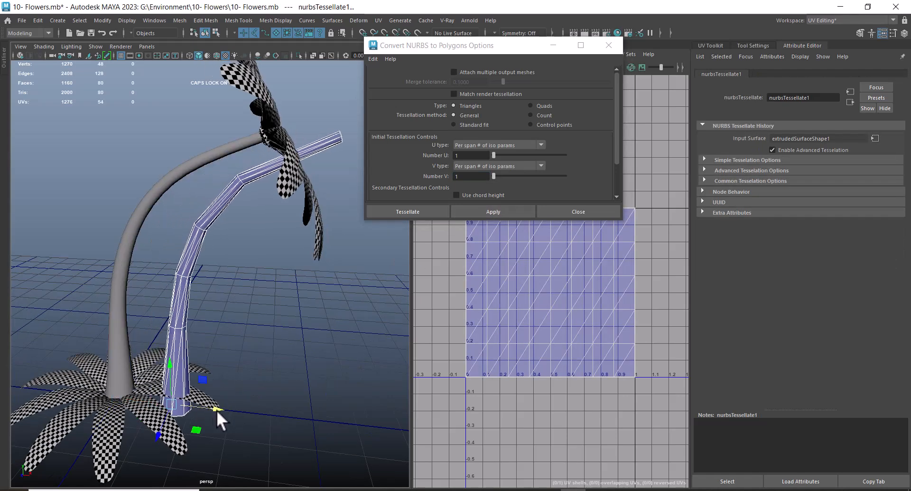
Delete the triangulated stem mesh and convert the NURBS stem again with the type set to Quads.
{"action": "left_click_drag", "start_coordinate": [268, 247], "coordinate": [224, 273], "text": "alt"}
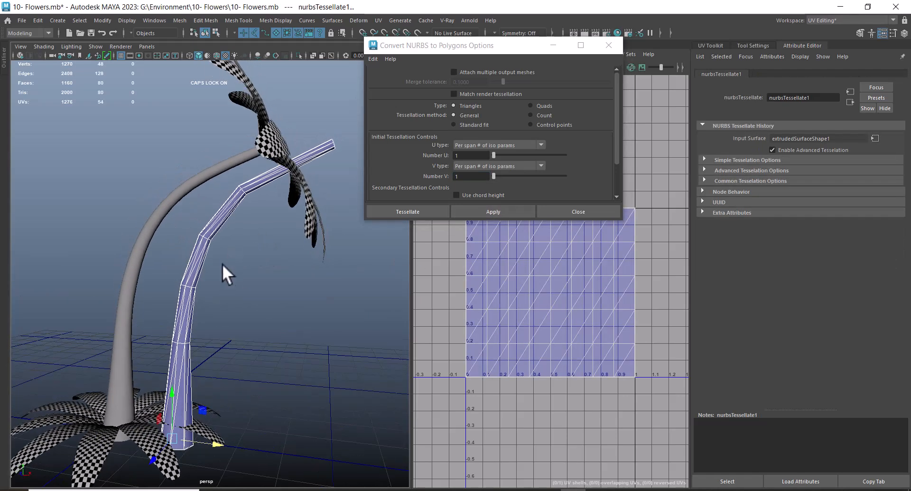
{"action": "key", "text": "Delete"}
{"action": "left_click", "coordinate": [141, 251]}
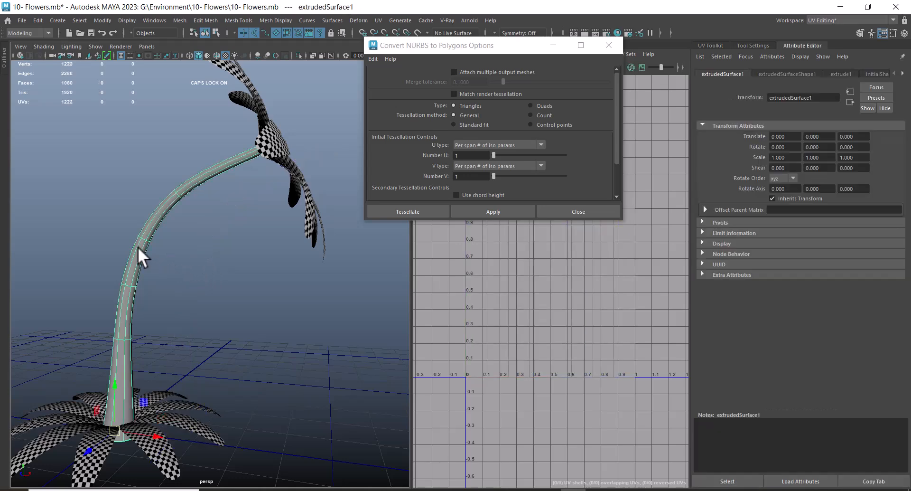
{"action": "left_click", "coordinate": [532, 106]}
{"action": "left_click", "coordinate": [493, 211]}
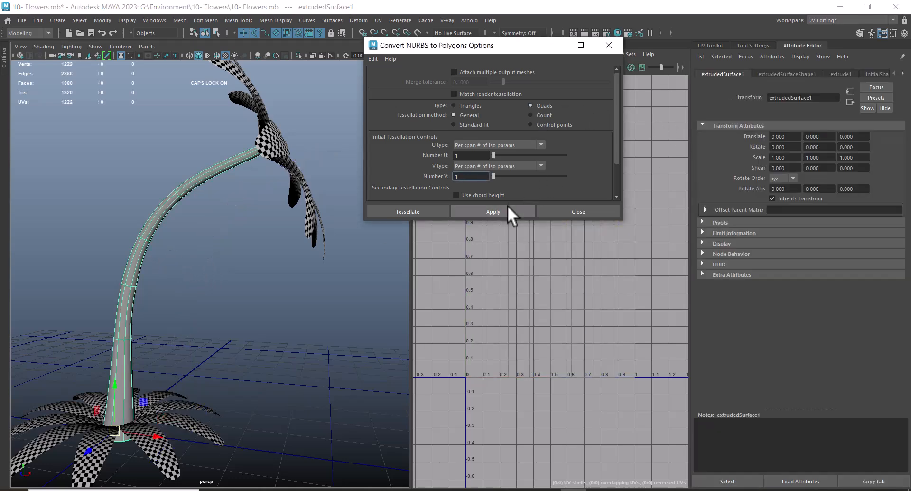
Move the quad stem mesh beside and behind the original to X 1.443, Z -2.366.
{"action": "left_click_drag", "start_coordinate": [164, 428], "coordinate": [216, 432]}
{"action": "left_click_drag", "start_coordinate": [342, 382], "coordinate": [215, 363], "text": "alt"}
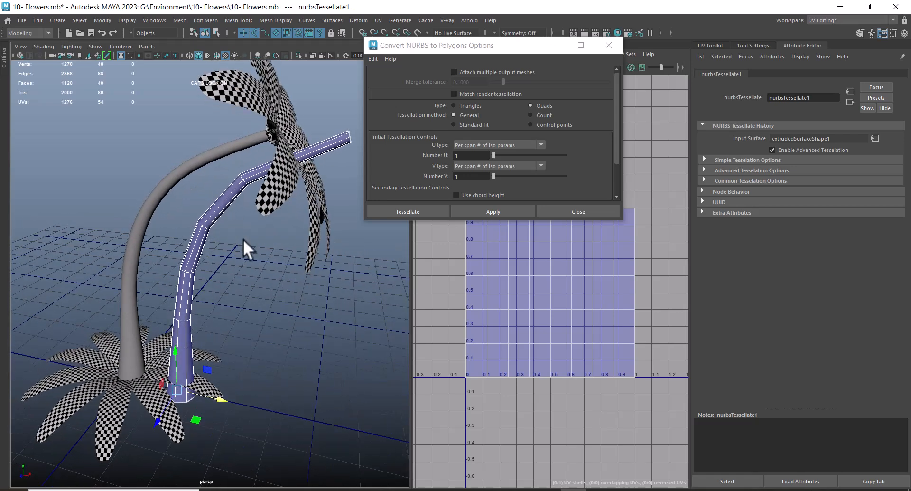
{"action": "left_click_drag", "start_coordinate": [167, 420], "coordinate": [209, 367]}
Convert the NURBS stem again with Number U 2, and move the resulting mesh beside the original along X.
{"action": "left_click", "coordinate": [132, 272]}
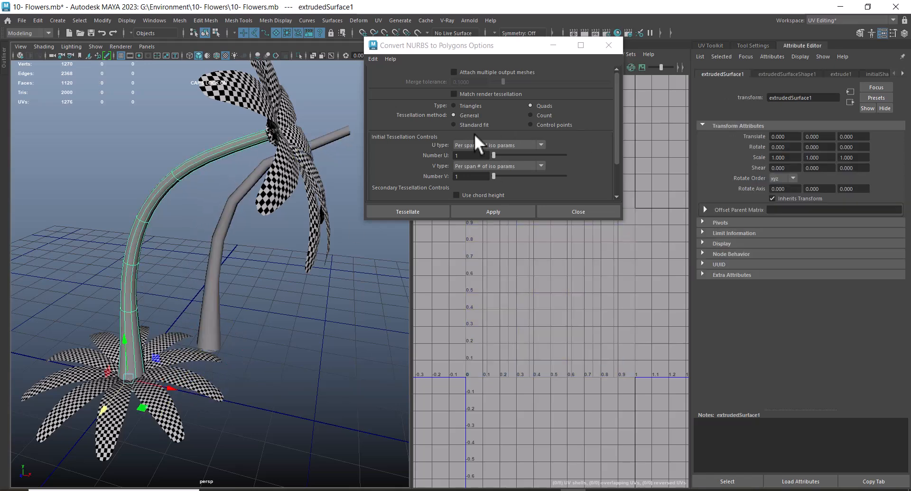
{"action": "left_click", "coordinate": [472, 155]}
{"action": "type", "text": "2"}
{"action": "left_click", "coordinate": [495, 212]}
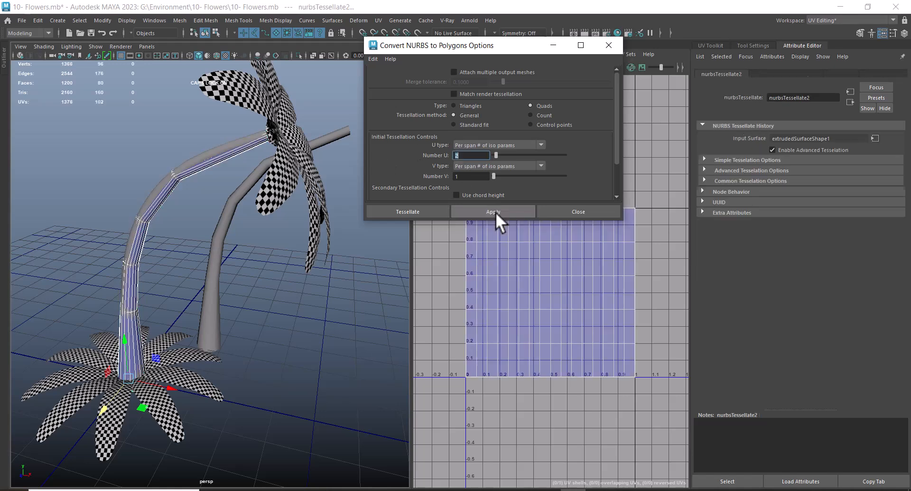
{"action": "left_click_drag", "start_coordinate": [176, 380], "coordinate": [223, 395]}
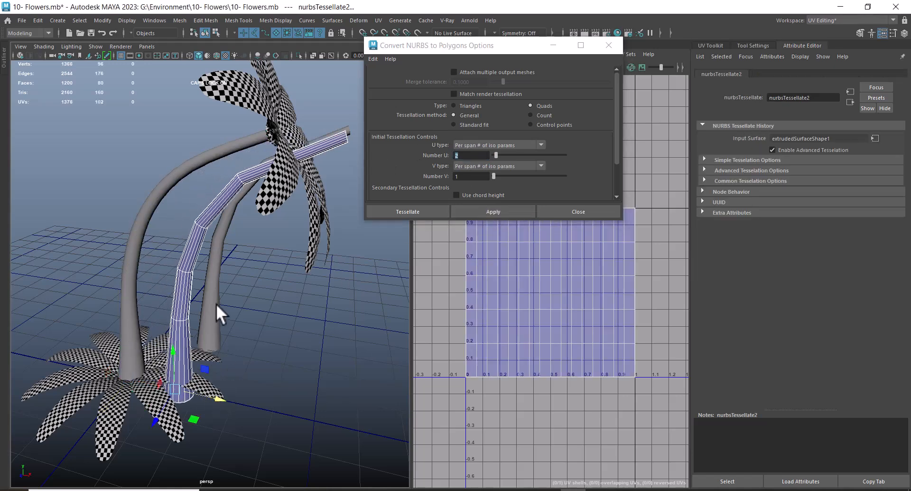
Select both converted stem meshes and push them back along Z, placing the first one at Z -6.
{"action": "left_click", "coordinate": [213, 288]}
{"action": "right_click_drag", "start_coordinate": [255, 339], "coordinate": [275, 350], "text": "alt"}
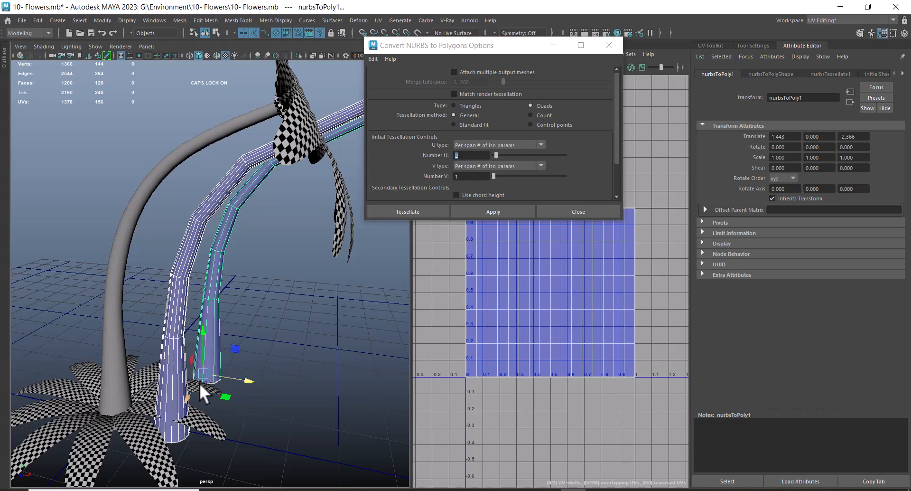
{"action": "left_click_drag", "start_coordinate": [190, 391], "coordinate": [211, 335]}
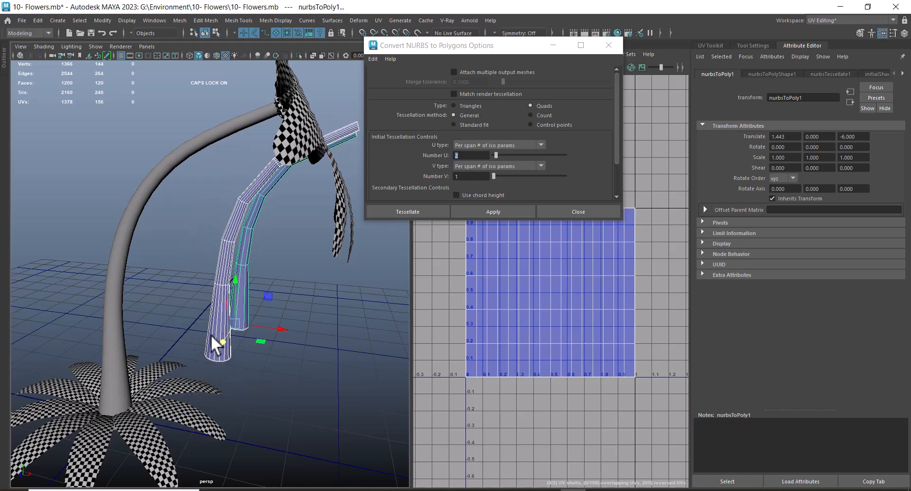
Convert the NURBS stem with Number U 1 and Number V 2, and move the new mesh beside the original along X.
{"action": "left_click", "coordinate": [122, 269]}
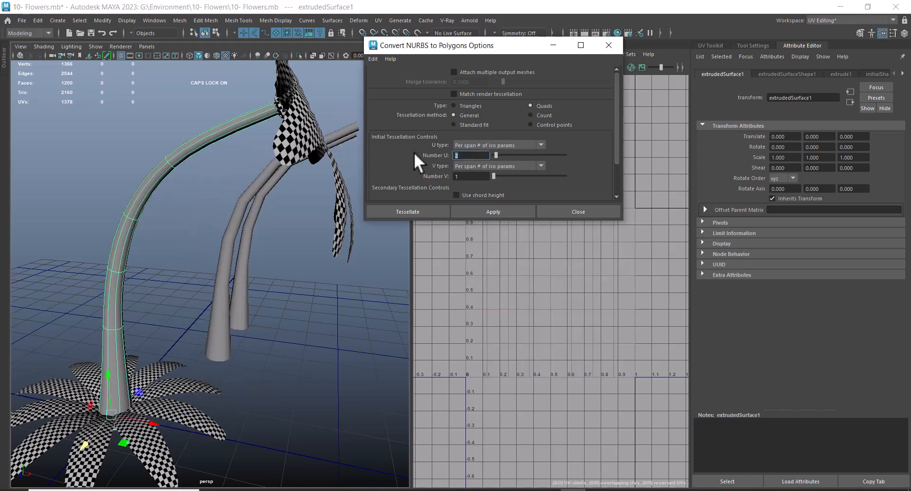
{"action": "type", "text": "1"}
{"action": "key", "text": "Return"}
{"action": "key", "text": "Tab"}
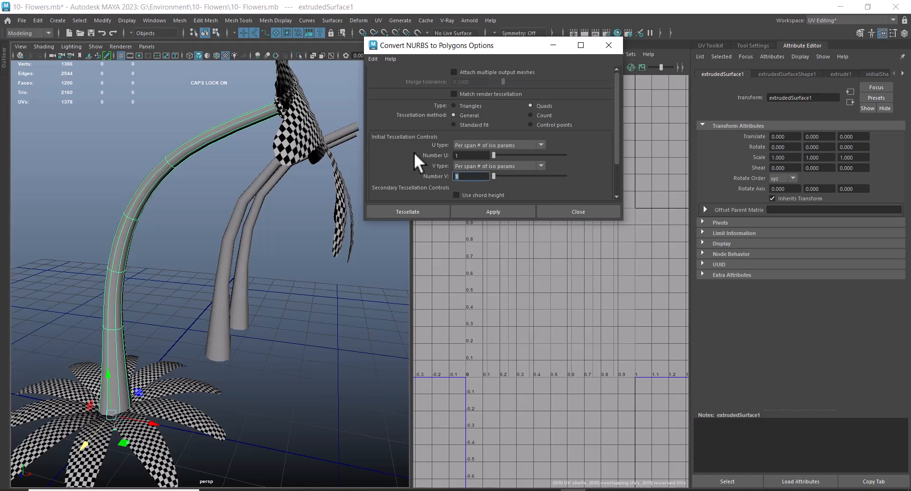
{"action": "type", "text": "2"}
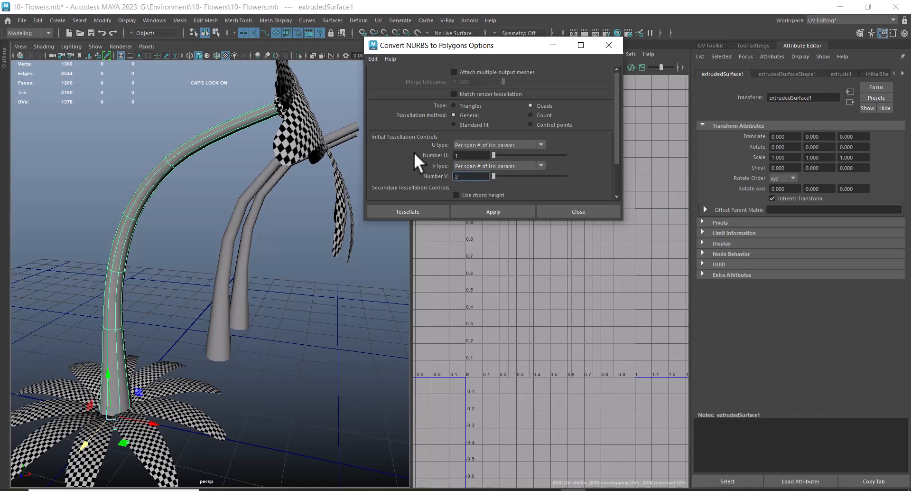
{"action": "left_click", "coordinate": [493, 211]}
{"action": "left_click_drag", "start_coordinate": [136, 418], "coordinate": [210, 420]}
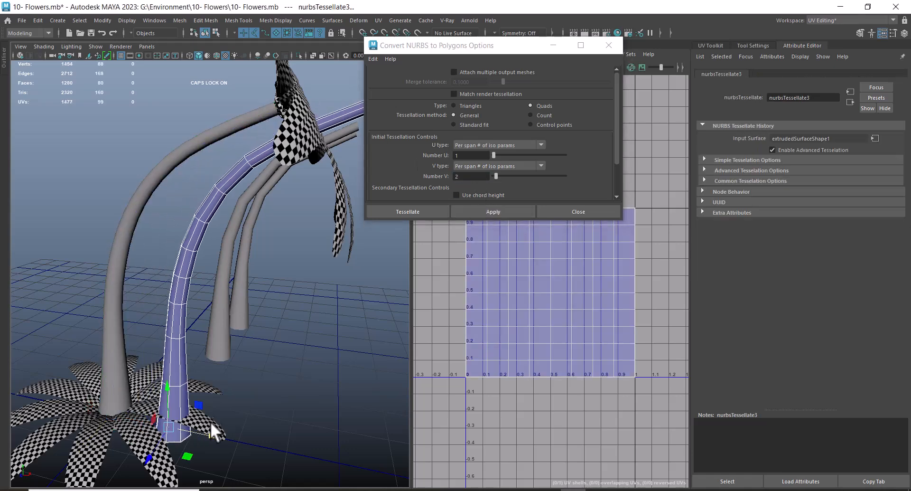
Select all three converted stem meshes together and compare their wireframe densities around and along the stem.
{"action": "left_click", "coordinate": [232, 292], "text": "shift"}
{"action": "left_click", "coordinate": [240, 276], "text": "shift"}
{"action": "left_click_drag", "start_coordinate": [240, 276], "coordinate": [247, 323], "text": "alt"}
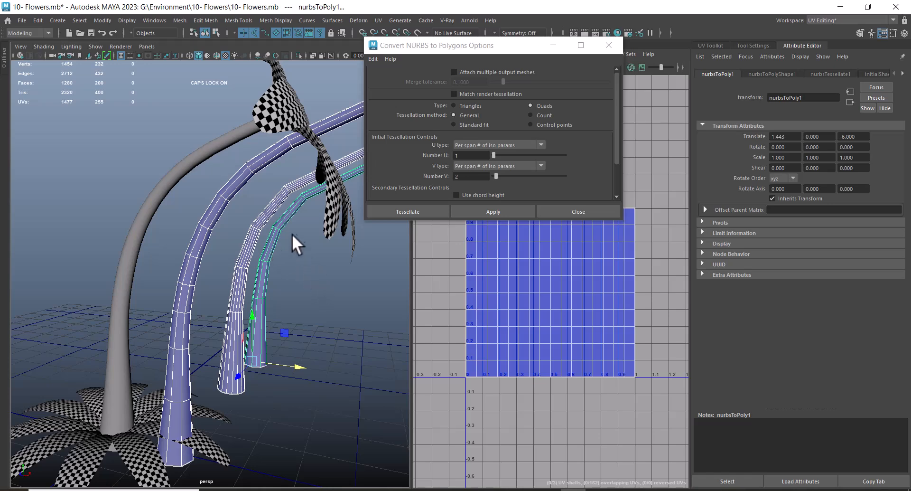
{"action": "left_click_drag", "start_coordinate": [294, 232], "coordinate": [280, 244], "text": "alt"}
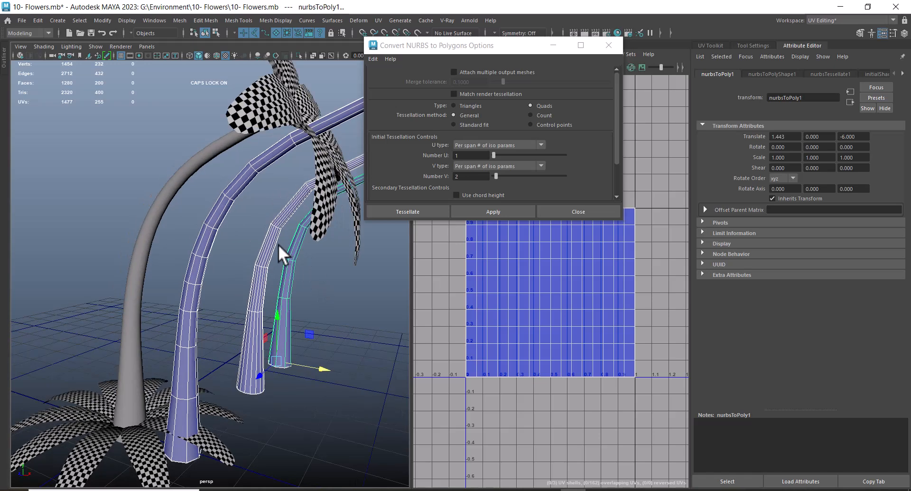
{"action": "left_click_drag", "start_coordinate": [295, 299], "coordinate": [238, 294], "text": "alt"}
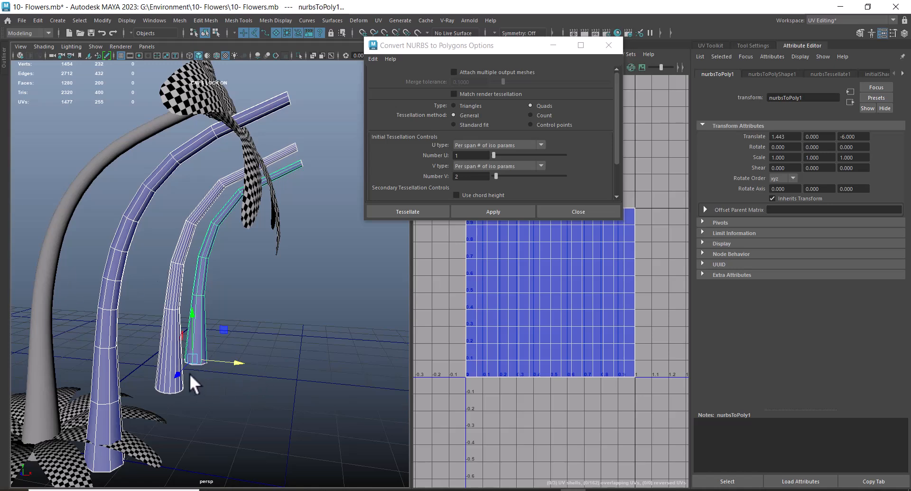
Move the two earlier stem meshes farther back together, placing the first one at Z -15.639.
{"action": "left_click", "coordinate": [160, 372]}
{"action": "left_click", "coordinate": [201, 344], "text": "shift"}
{"action": "left_click_drag", "start_coordinate": [175, 385], "coordinate": [222, 289]}
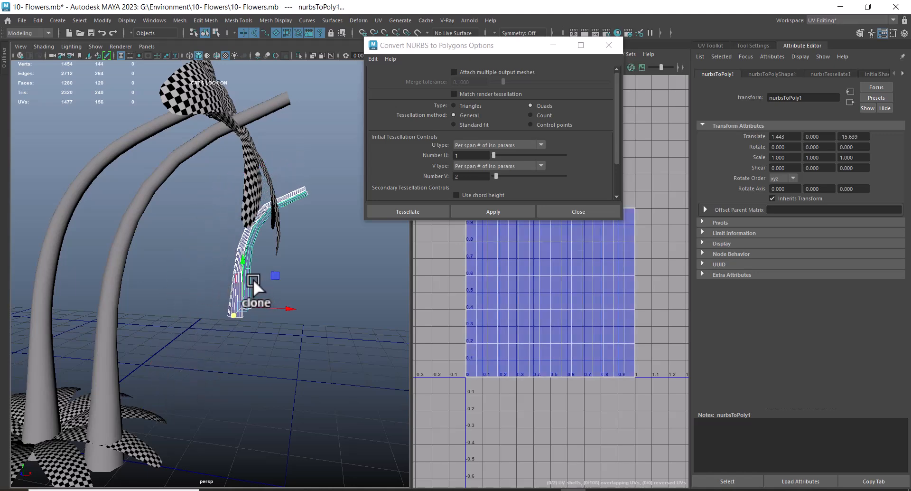
Move the lowest-density stem mesh far into the distance to Z -67.463 and leave it deselected.
{"action": "left_click", "coordinate": [253, 279]}
{"action": "left_click", "coordinate": [232, 312]}
{"action": "left_click_drag", "start_coordinate": [232, 312], "coordinate": [288, 251]}
{"action": "left_click", "coordinate": [281, 399]}
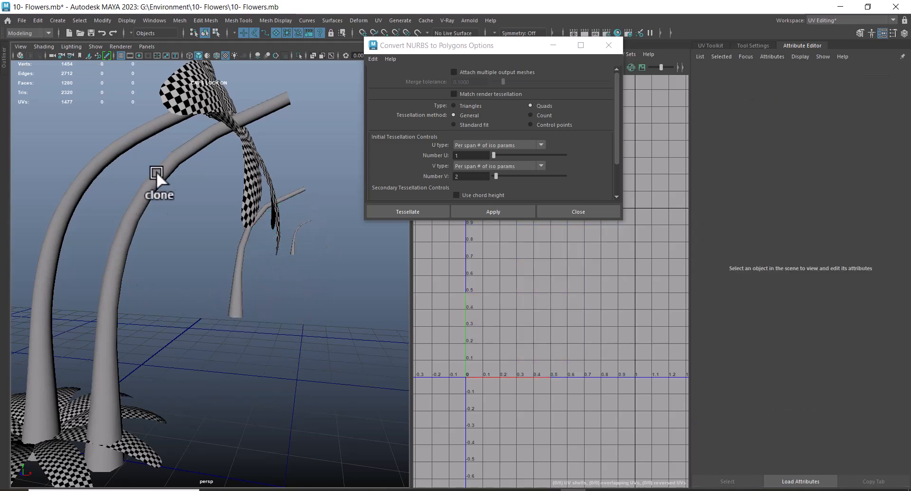
{"action": "left_click", "coordinate": [291, 241]}
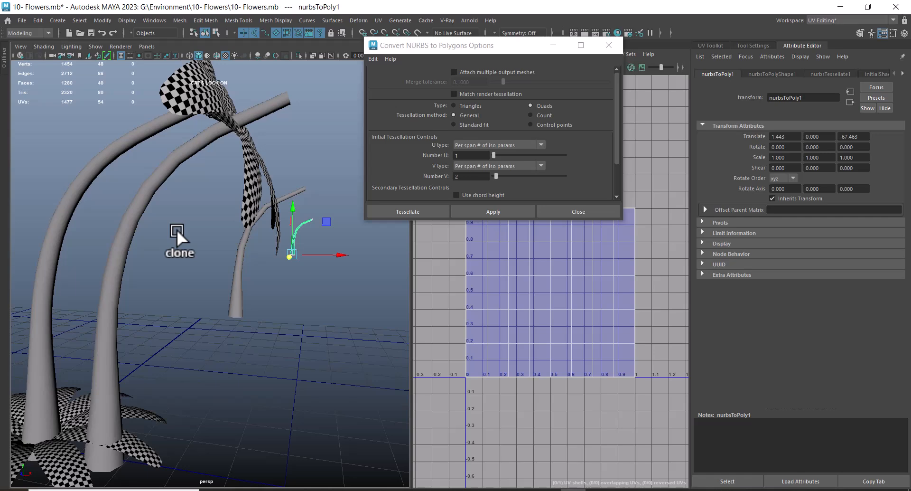
{"action": "left_click", "coordinate": [323, 316]}
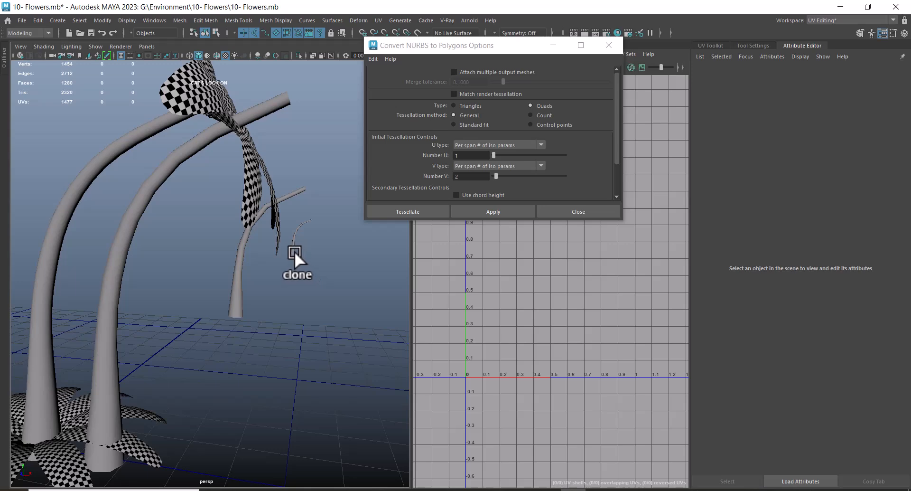
Compare the three converted stem meshes' densities at their different distances from the camera.
{"action": "left_click", "coordinate": [295, 252]}
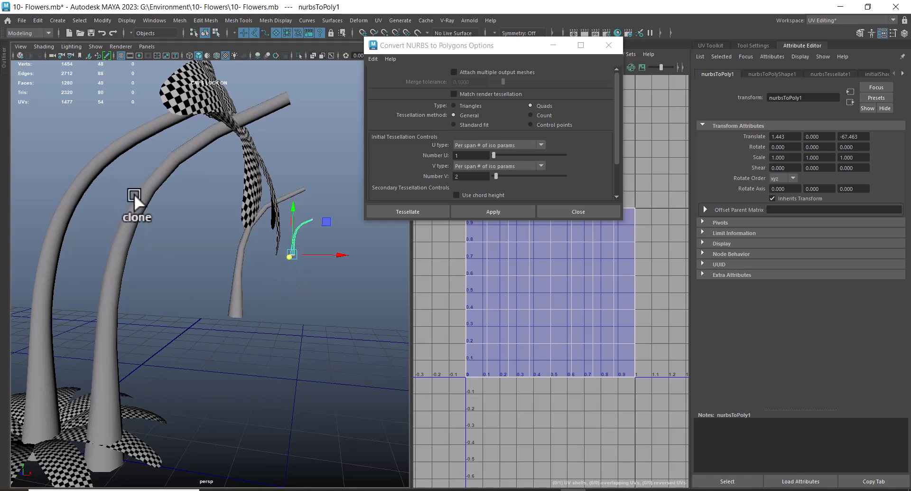
{"action": "left_click", "coordinate": [78, 185]}
{"action": "key", "text": "g"}
{"action": "left_click_drag", "start_coordinate": [122, 238], "coordinate": [160, 262], "text": "alt"}
{"action": "left_click", "coordinate": [204, 190]}
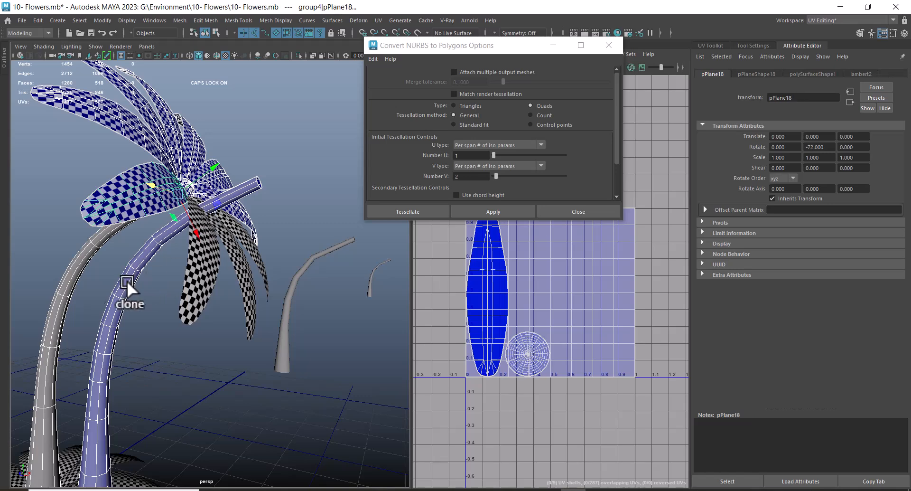
{"action": "left_click_drag", "start_coordinate": [121, 263], "coordinate": [206, 293], "text": "alt"}
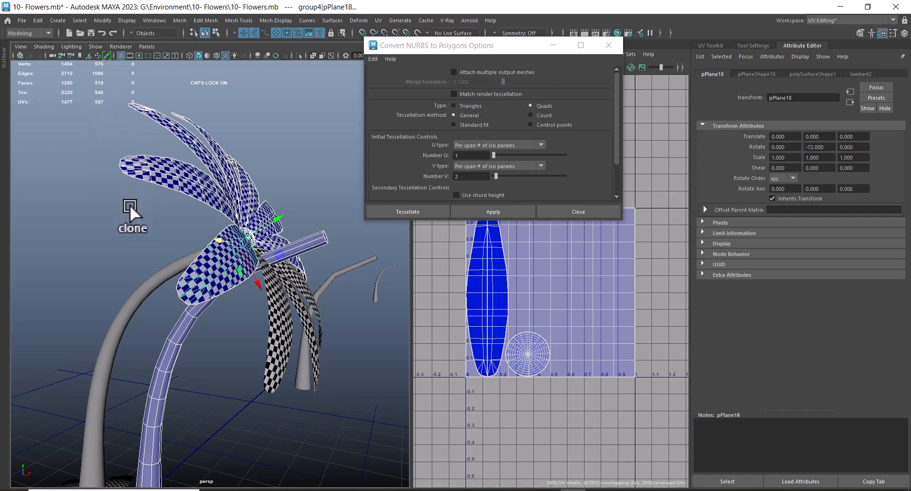
{"action": "scroll", "coordinate": [112, 114], "scroll_direction": "up", "scroll_amount": 3}
{"action": "left_click_drag", "start_coordinate": [114, 123], "coordinate": [227, 254], "text": "alt"}
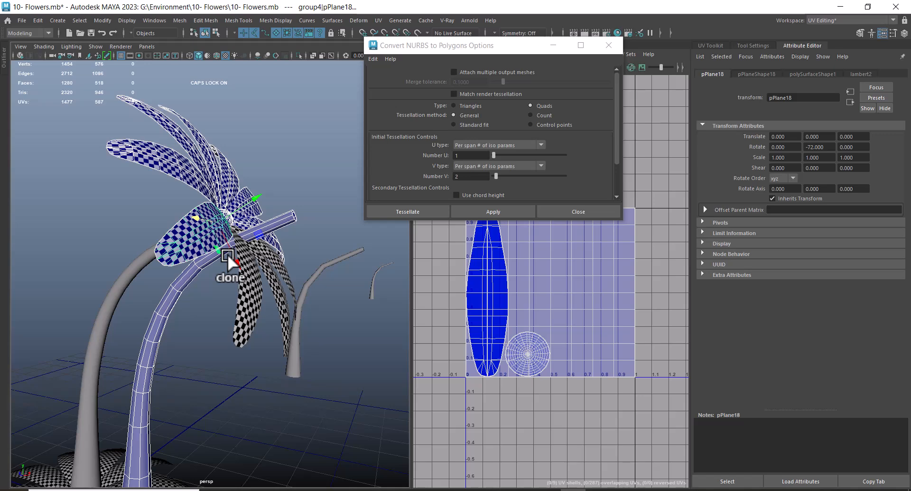
{"action": "left_click", "coordinate": [153, 318]}
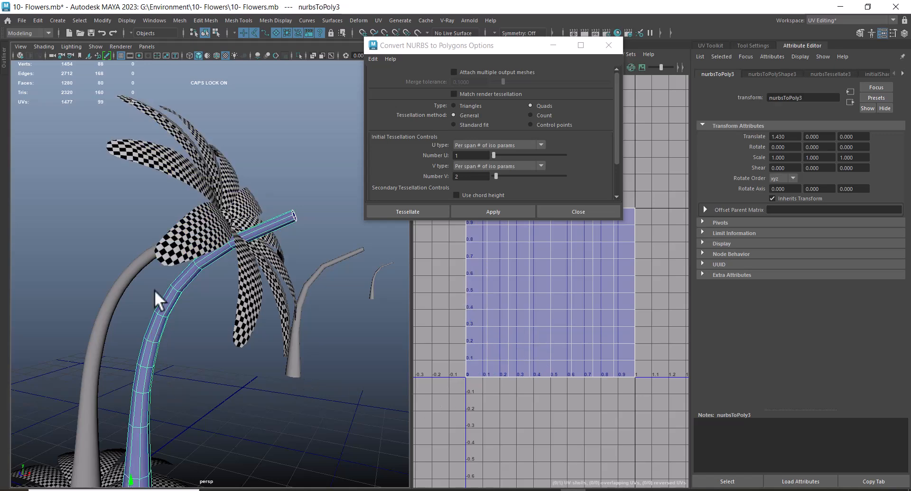
{"action": "left_click", "coordinate": [326, 269]}
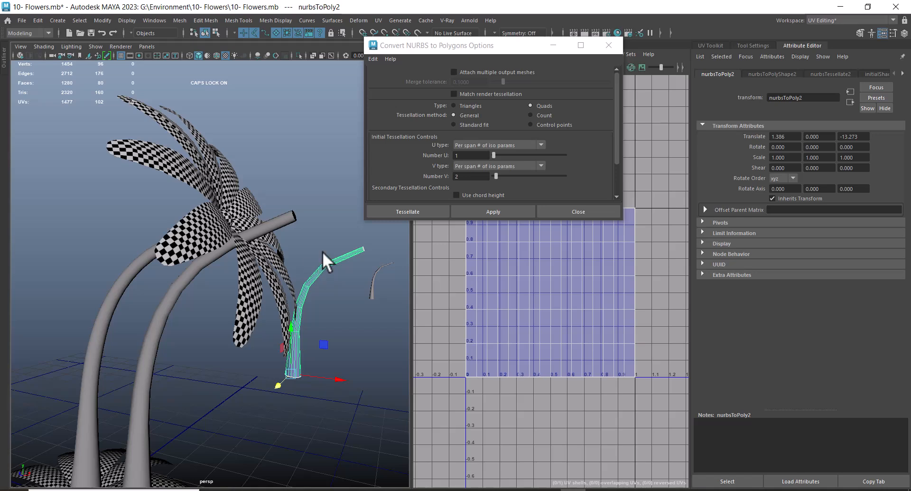
{"action": "left_click", "coordinate": [373, 272]}
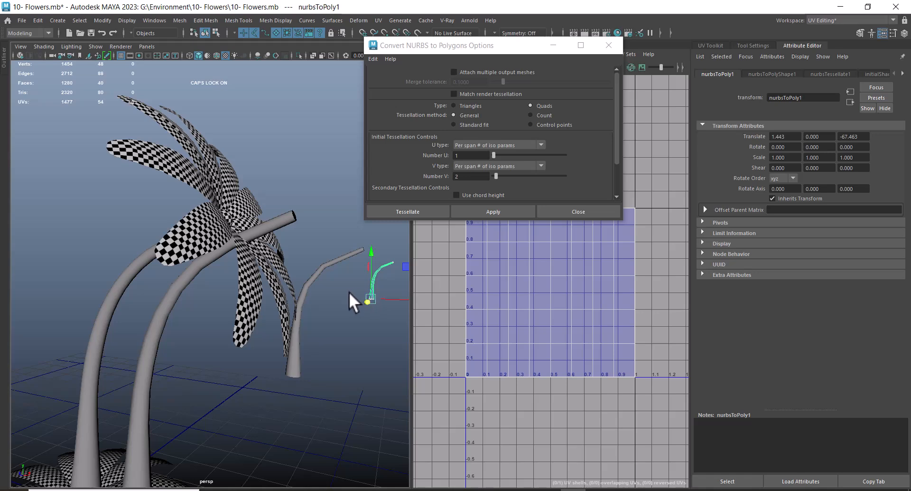
{"action": "left_click_drag", "start_coordinate": [349, 290], "coordinate": [344, 324], "text": "alt"}
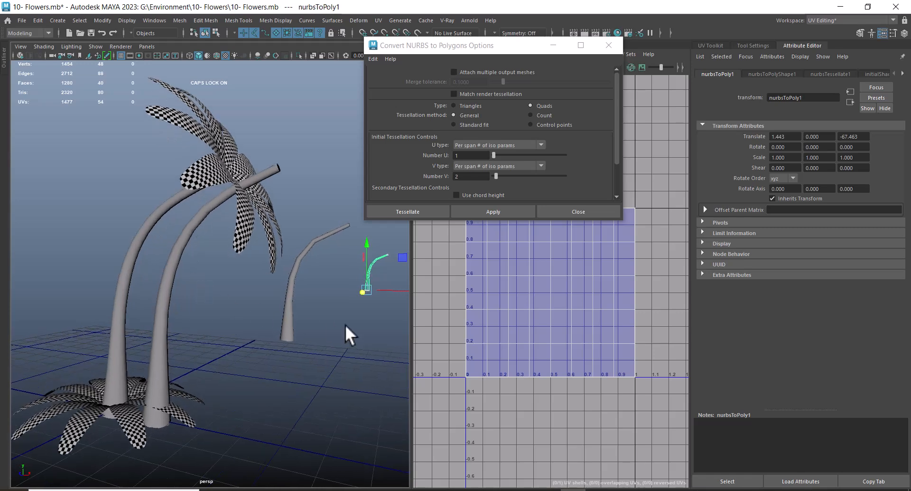
Delete the two distant converted stem meshes and the third one beside the original stem.
{"action": "left_click", "coordinate": [291, 320]}
{"action": "key", "text": "Delete"}
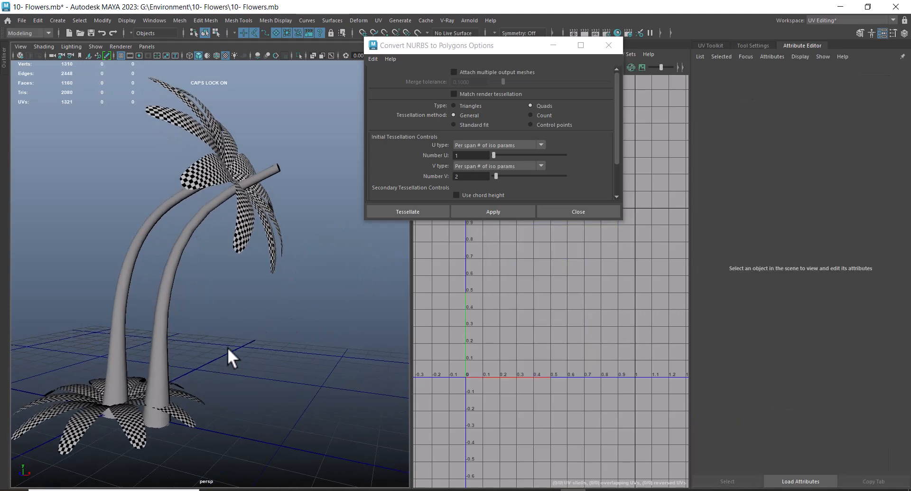
{"action": "left_click", "coordinate": [166, 317]}
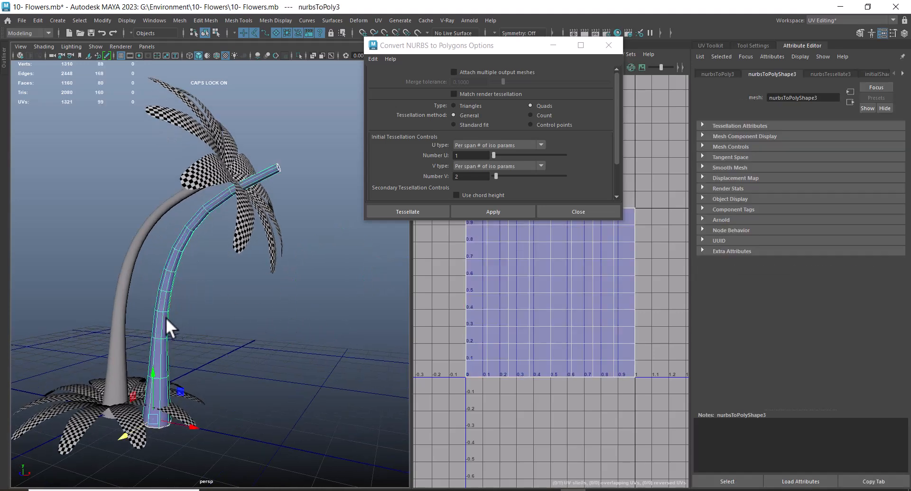
{"action": "key", "text": "Delete"}
Convert the original NURBS stem to a quad polygon mesh with Number U 1 and Number V 2.
{"action": "left_click", "coordinate": [133, 240]}
{"action": "left_click_drag", "start_coordinate": [368, 260], "coordinate": [244, 323], "text": "alt"}
{"action": "left_click", "coordinate": [478, 213]}
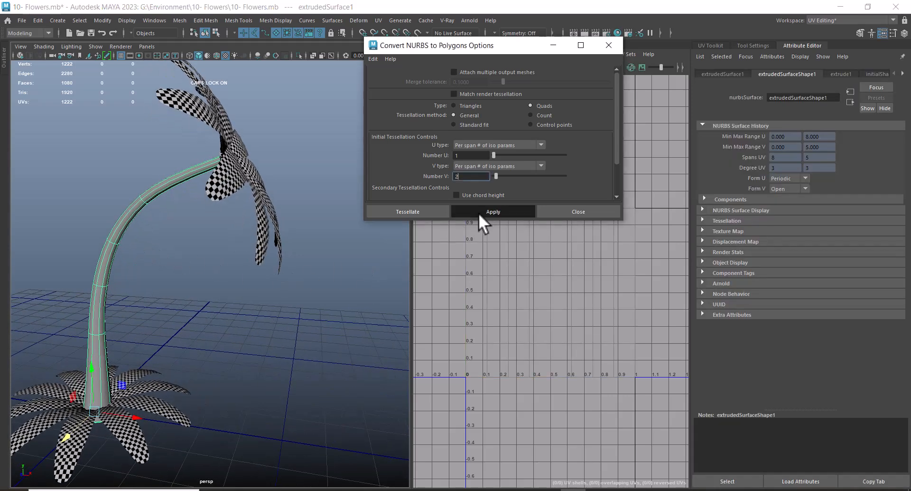
{"action": "left_click_drag", "start_coordinate": [138, 357], "coordinate": [157, 358], "text": "alt"}
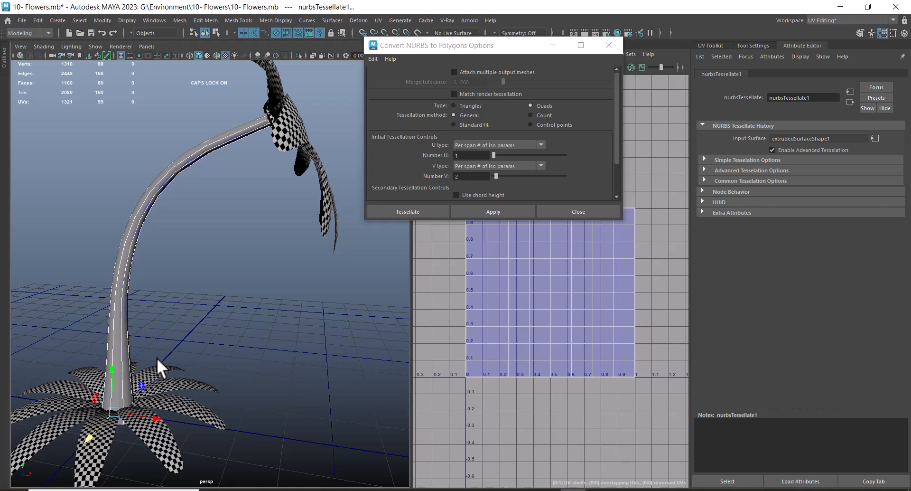
Remove the original NURBS stem while keeping its converted polygon mesh in the scene.
{"action": "left_click", "coordinate": [80, 338]}
{"action": "left_click", "coordinate": [119, 272]}
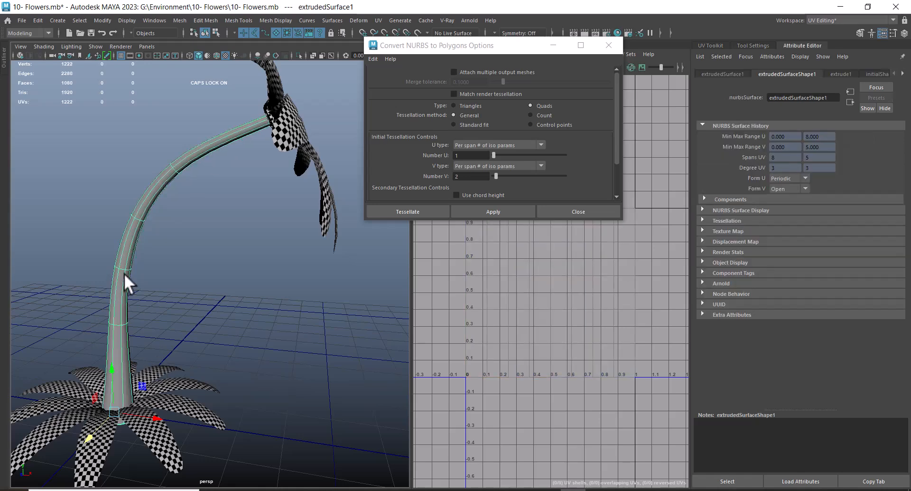
{"action": "key", "text": "Delete"}
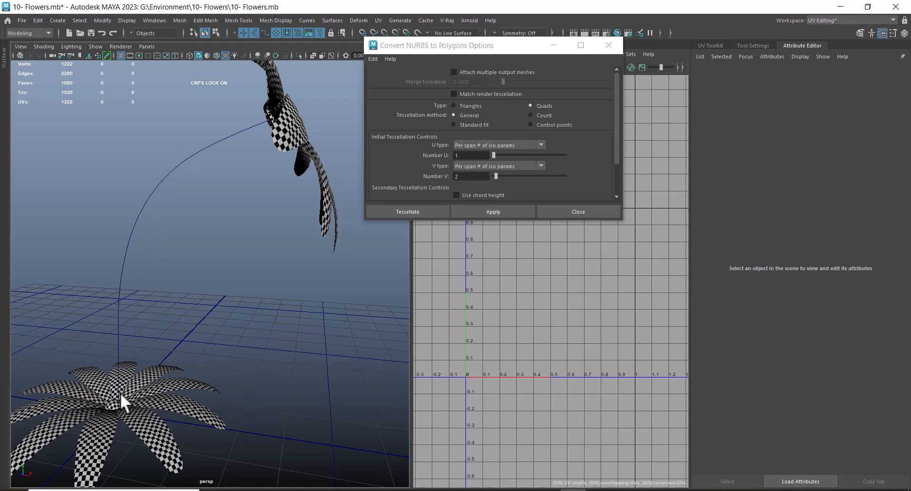
{"action": "key", "text": "alt"}
{"action": "key", "text": "ctrl+z"}
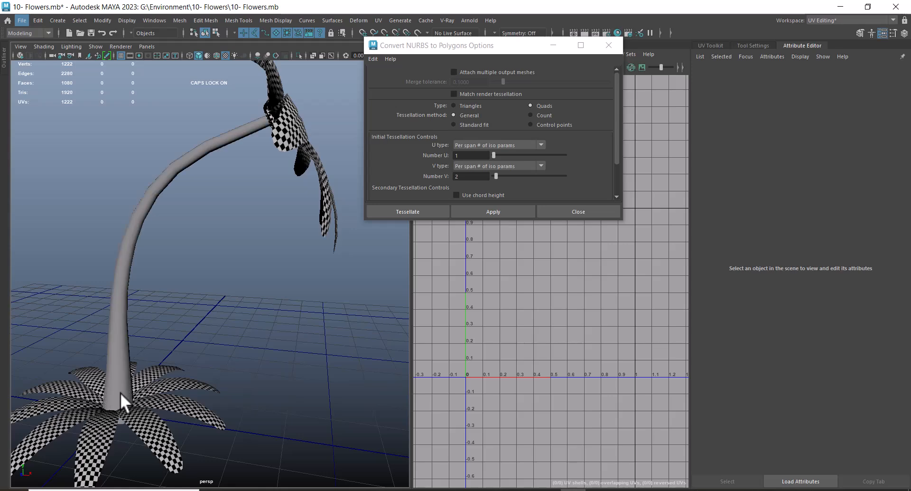
Close the conversion options, assign the lambert2 checker material to the polygon stem, and select all of its UVs.
{"action": "left_click", "coordinate": [147, 204]}
{"action": "left_click_drag", "start_coordinate": [311, 336], "coordinate": [167, 214], "text": "alt"}
{"action": "left_click", "coordinate": [615, 211]}
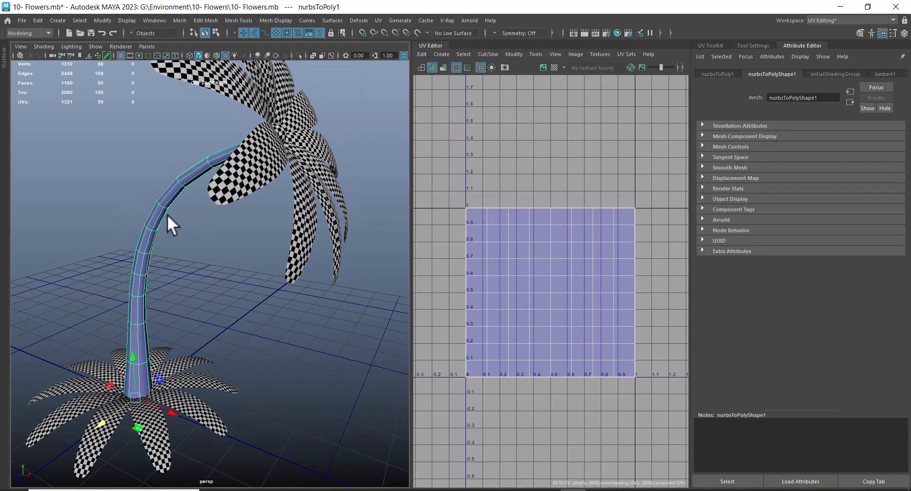
{"action": "right_click_drag", "start_coordinate": [153, 217], "coordinate": [232, 458]}
{"action": "left_click_drag", "start_coordinate": [263, 442], "coordinate": [130, 277], "text": "alt"}
{"action": "right_click_drag", "start_coordinate": [577, 258], "coordinate": [593, 262]}
{"action": "left_click", "coordinate": [564, 266]}
Try scaling the stem's UVs wider in U and much taller in V to even out the checker squares.
{"action": "key", "text": "r"}
{"action": "left_click", "coordinate": [602, 292]}
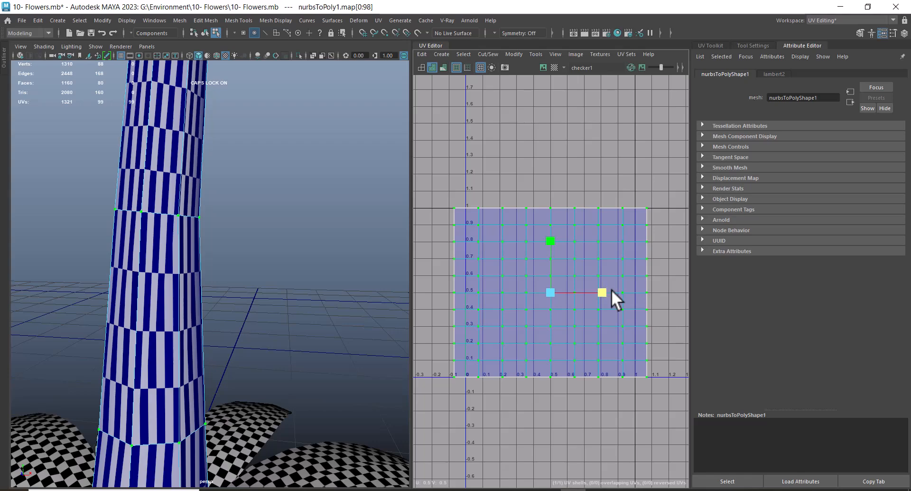
{"action": "left_click_drag", "start_coordinate": [551, 238], "coordinate": [571, 133]}
{"action": "scroll", "coordinate": [591, 299], "scroll_direction": "down", "scroll_amount": 4}
{"action": "left_click_drag", "start_coordinate": [571, 256], "coordinate": [571, 220]}
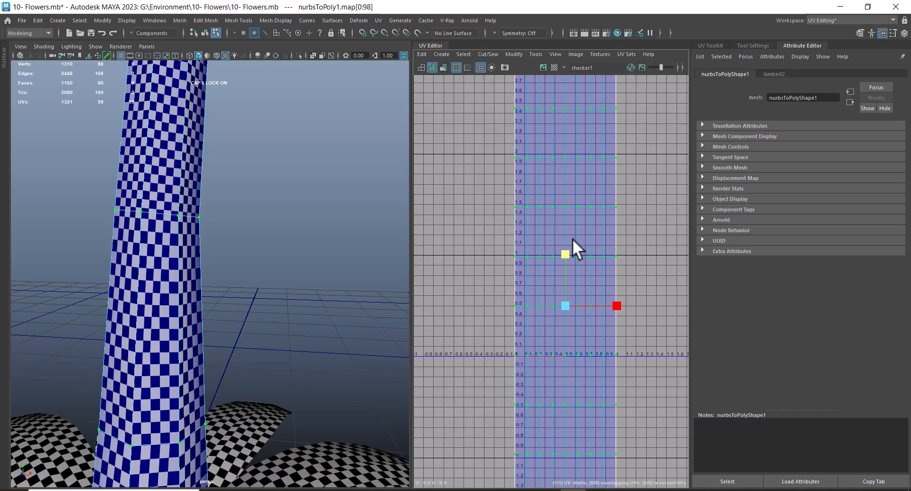
{"action": "key", "text": "ctrl+z"}
{"action": "key", "text": "ctrl+z"}
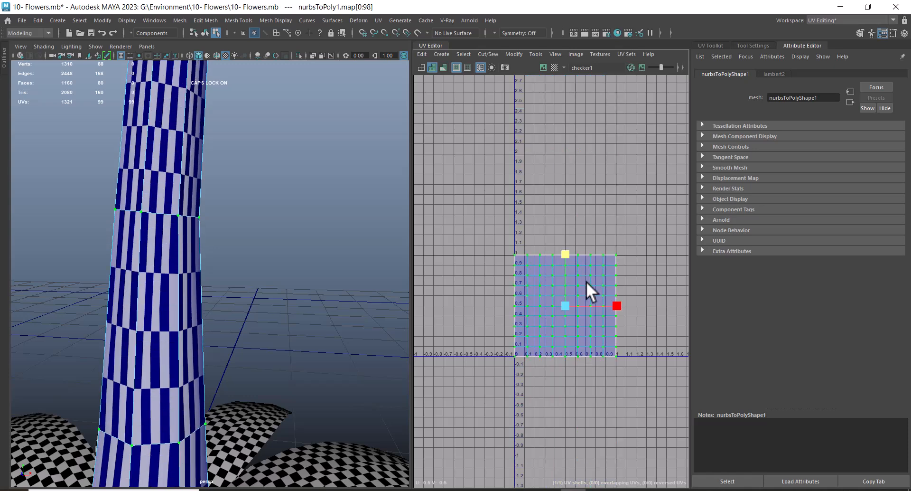
Try a full unfold of the stem's UVs, and undo it.
{"action": "right_click_drag", "start_coordinate": [598, 246], "coordinate": [467, 248], "text": "shift"}
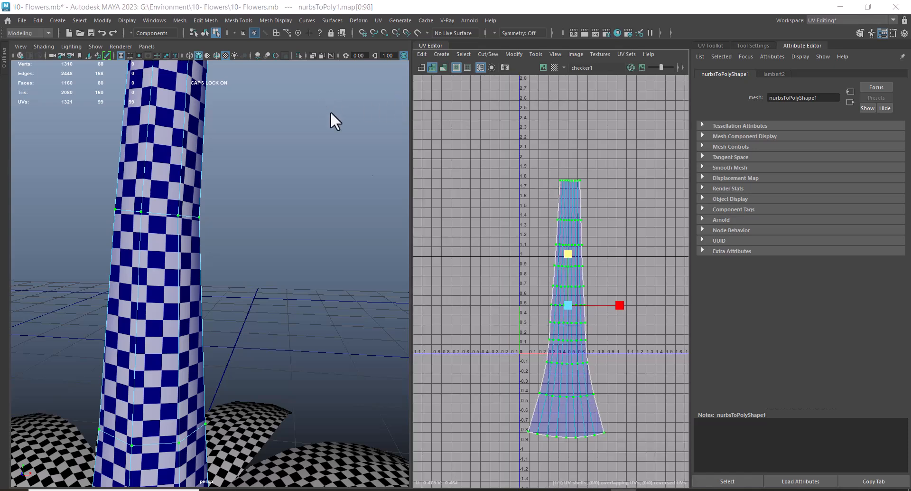
{"action": "scroll", "coordinate": [614, 235], "scroll_direction": "down", "scroll_amount": 2}
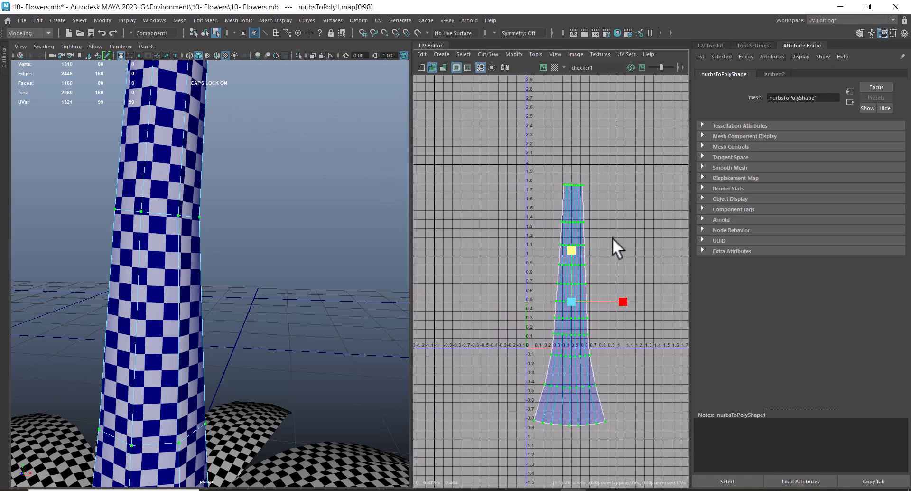
{"action": "key", "text": "ctrl+z"}
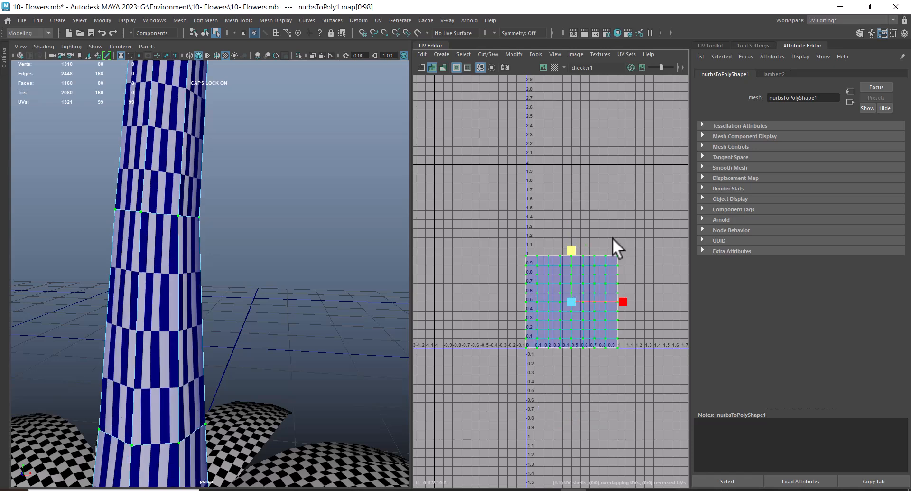
Try unfolding the stem's UVs along U only, check the checker pattern, and undo it.
{"action": "right_click_drag", "start_coordinate": [630, 263], "coordinate": [536, 251], "text": "shift"}
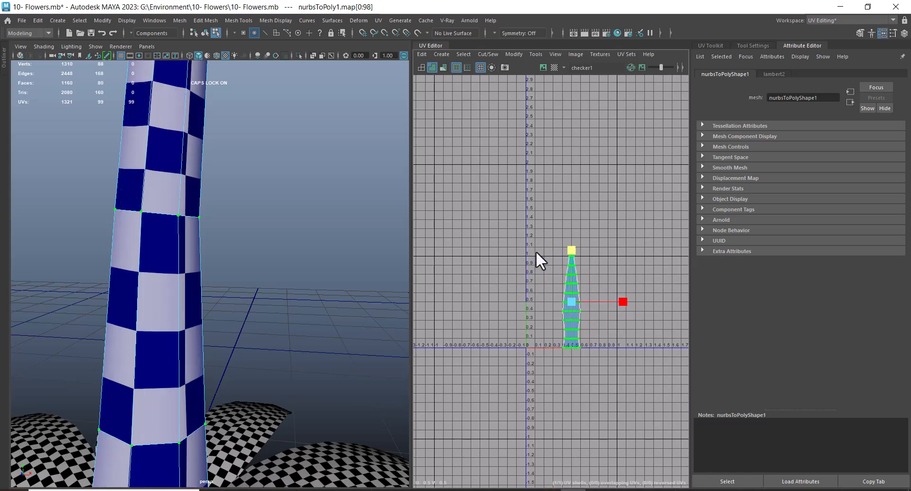
{"action": "right_click_drag", "start_coordinate": [274, 302], "coordinate": [196, 253], "text": "alt"}
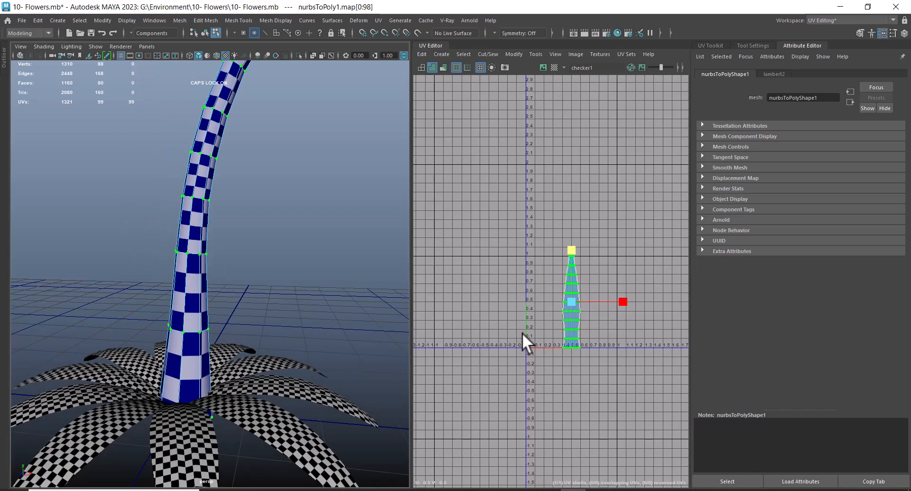
{"action": "scroll", "coordinate": [603, 362], "scroll_direction": "up", "scroll_amount": 5}
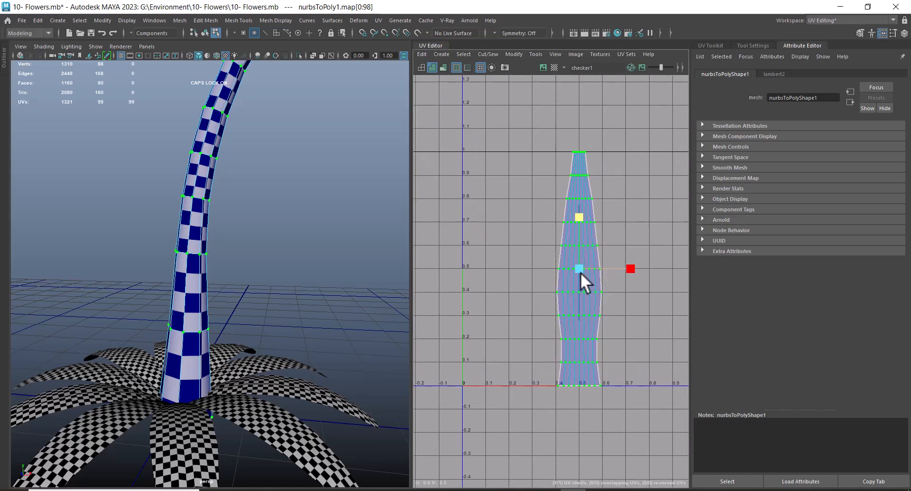
{"action": "key", "text": "ctrl+z"}
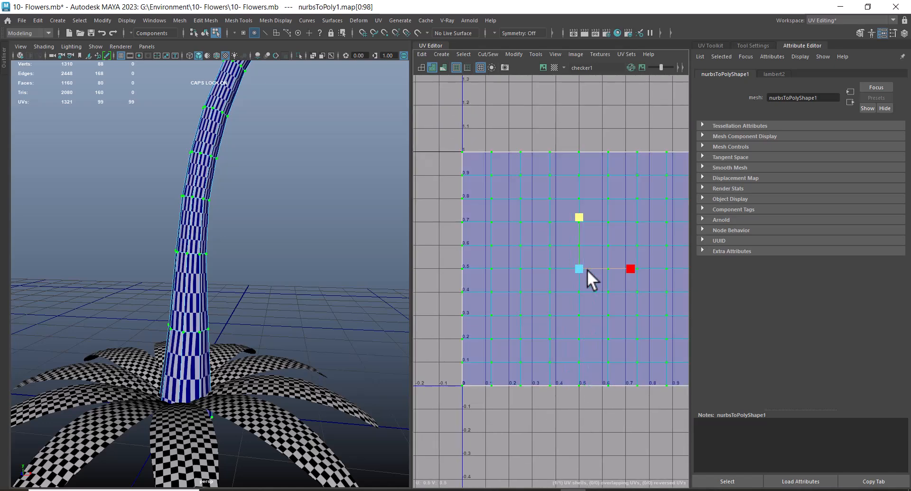
Unfold the stem's UVs along V only and check the checker squares along the whole stem.
{"action": "right_click_drag", "start_coordinate": [605, 243], "coordinate": [498, 265], "text": "shift"}
{"action": "scroll", "coordinate": [500, 150], "scroll_direction": "down", "scroll_amount": 3}
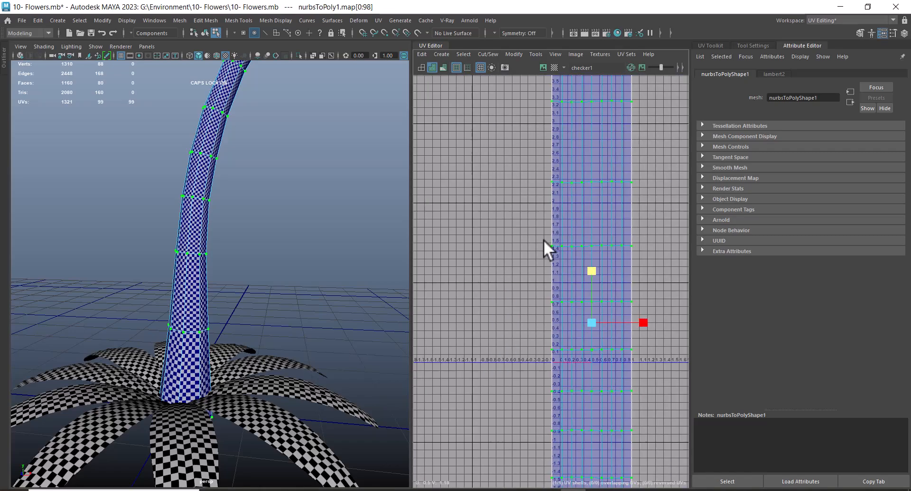
{"action": "scroll", "coordinate": [503, 157], "scroll_direction": "down", "scroll_amount": 6}
{"action": "scroll", "coordinate": [610, 285], "scroll_direction": "up", "scroll_amount": 3}
{"action": "right_click_drag", "start_coordinate": [297, 344], "coordinate": [249, 256], "text": "alt"}
{"action": "middle_click_drag", "start_coordinate": [249, 257], "coordinate": [231, 332], "text": "alt"}
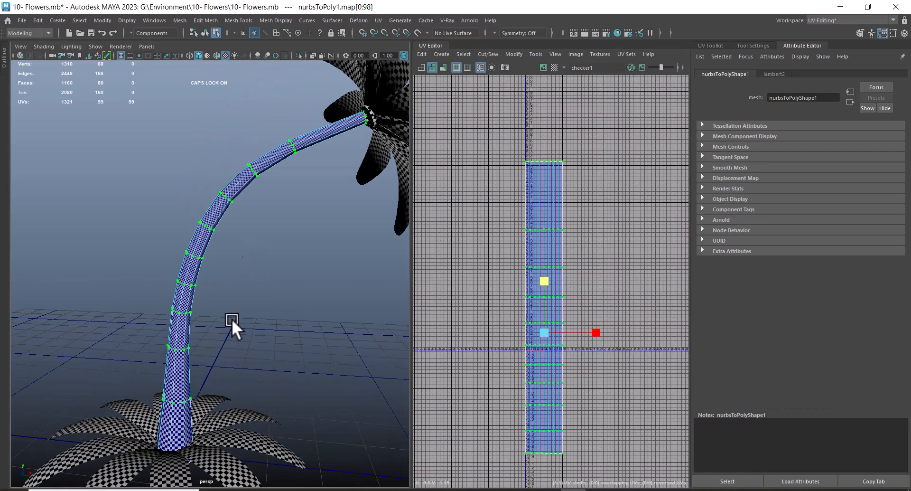
{"action": "right_click_drag", "start_coordinate": [230, 333], "coordinate": [318, 110], "text": "alt"}
{"action": "right_click_drag", "start_coordinate": [356, 274], "coordinate": [220, 332], "text": "alt"}
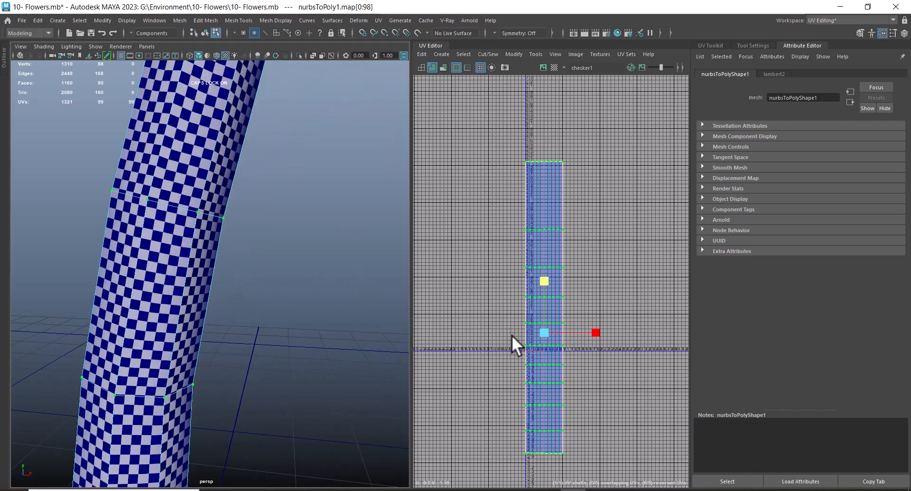
Fit the stem's straight UV shell proportionally into the 0 to 1 UV tile.
{"action": "scroll", "coordinate": [492, 358], "scroll_direction": "up", "scroll_amount": 5}
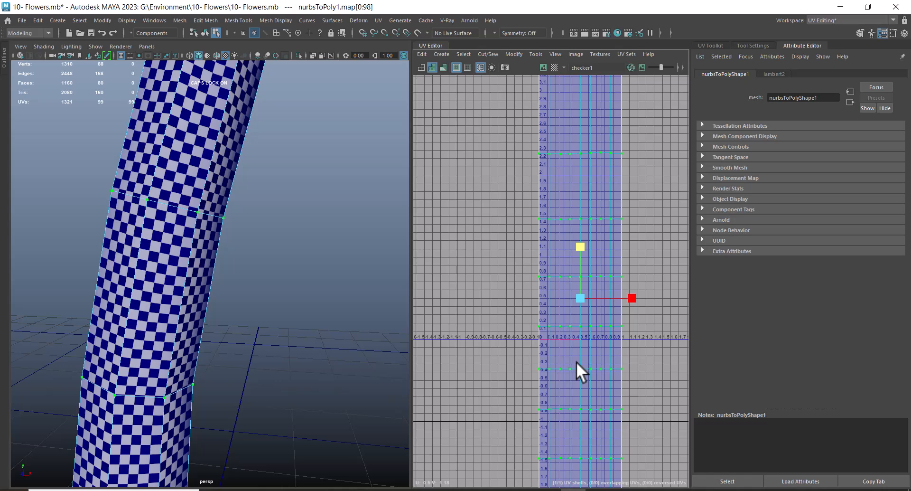
{"action": "right_click_drag", "start_coordinate": [643, 218], "coordinate": [545, 266], "text": "shift"}
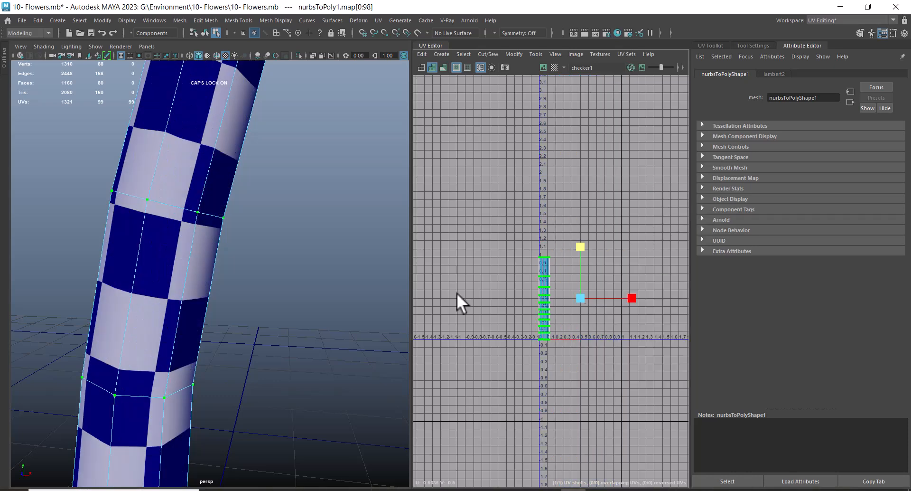
{"action": "scroll", "coordinate": [221, 257], "scroll_direction": "down", "scroll_amount": 5}
{"action": "scroll", "coordinate": [587, 403], "scroll_direction": "up", "scroll_amount": 5}
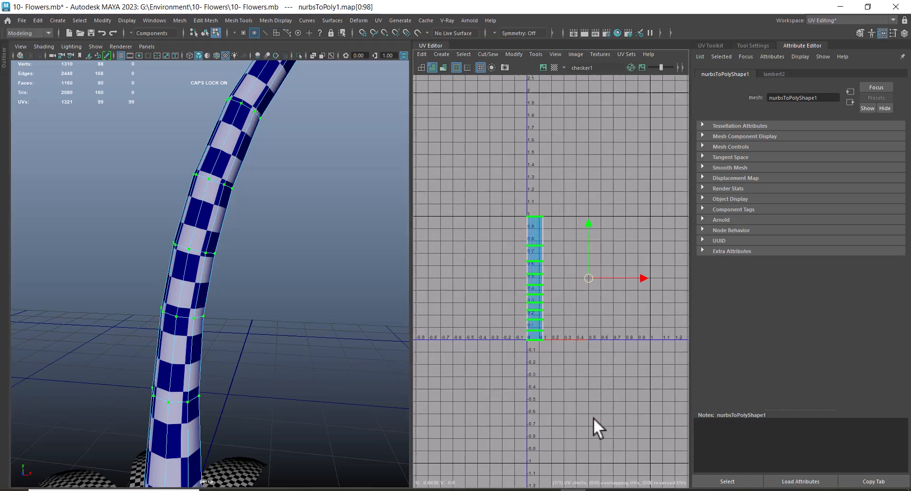
Select the stem's UV shell and move it along positive U, away from the tile's origin.
{"action": "right_click_drag", "start_coordinate": [520, 188], "coordinate": [583, 167]}
{"action": "double_click", "coordinate": [528, 189]}
{"action": "left_click_drag", "start_coordinate": [567, 228], "coordinate": [621, 232]}
Select the stem together with the flower head's meshes and compare their UV shells in the UV Editor.
{"action": "scroll", "coordinate": [246, 323], "scroll_direction": "down", "scroll_amount": 5}
{"action": "right_click_drag", "start_coordinate": [213, 192], "coordinate": [237, 182]}
{"action": "scroll", "coordinate": [237, 181], "scroll_direction": "down", "scroll_amount": 3}
{"action": "scroll", "coordinate": [237, 182], "scroll_direction": "up", "scroll_amount": 2}
{"action": "middle_click_drag", "start_coordinate": [281, 207], "coordinate": [227, 263], "text": "alt"}
{"action": "left_click_drag", "start_coordinate": [305, 135], "coordinate": [351, 192]}
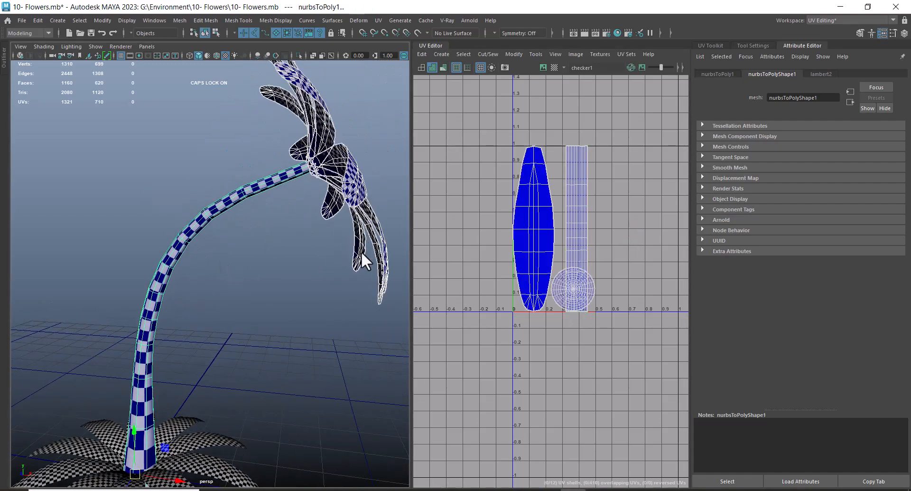
{"action": "scroll", "coordinate": [364, 273], "scroll_direction": "up", "scroll_amount": 3}
{"action": "middle_click_drag", "start_coordinate": [366, 297], "coordinate": [311, 299], "text": "alt"}
{"action": "scroll", "coordinate": [312, 299], "scroll_direction": "up", "scroll_amount": 2}
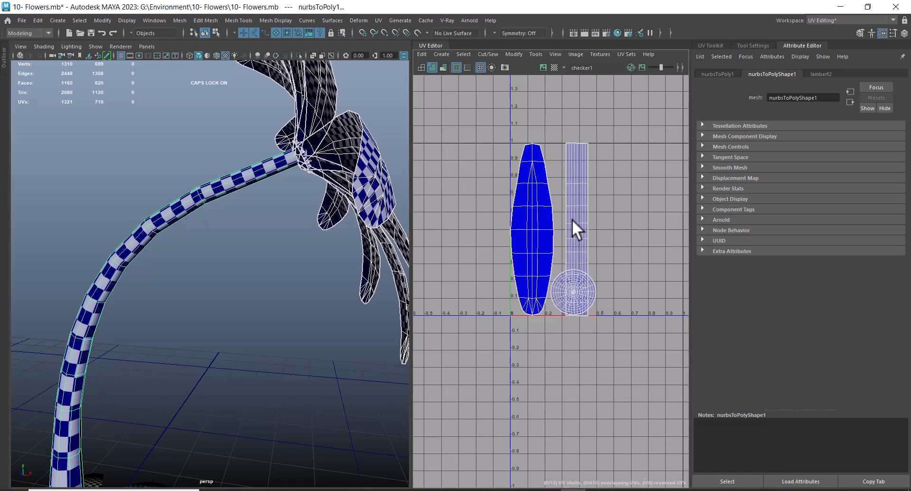
Select the stem's UV shell and shift it closer to the petal shell, spanning about U 0.3 to 0.42.
{"action": "scroll", "coordinate": [582, 213], "scroll_direction": "up", "scroll_amount": 2}
{"action": "right_click", "coordinate": [577, 195]}
{"action": "left_click", "coordinate": [620, 197]}
{"action": "double_click", "coordinate": [585, 197]}
{"action": "left_click_drag", "start_coordinate": [630, 239], "coordinate": [622, 240]}
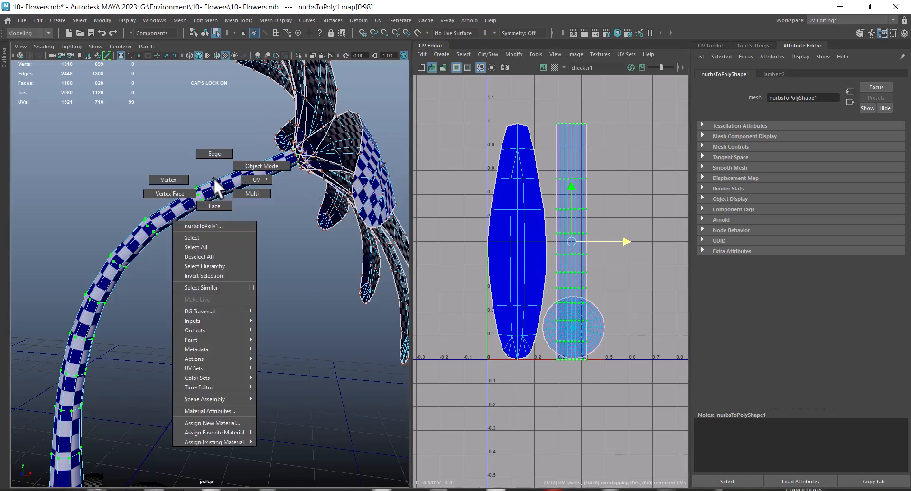
Return to object mode and select the stem together with the flower head meshes.
{"action": "key", "text": "F8"}
{"action": "left_click", "coordinate": [227, 307]}
{"action": "left_click", "coordinate": [193, 198]}
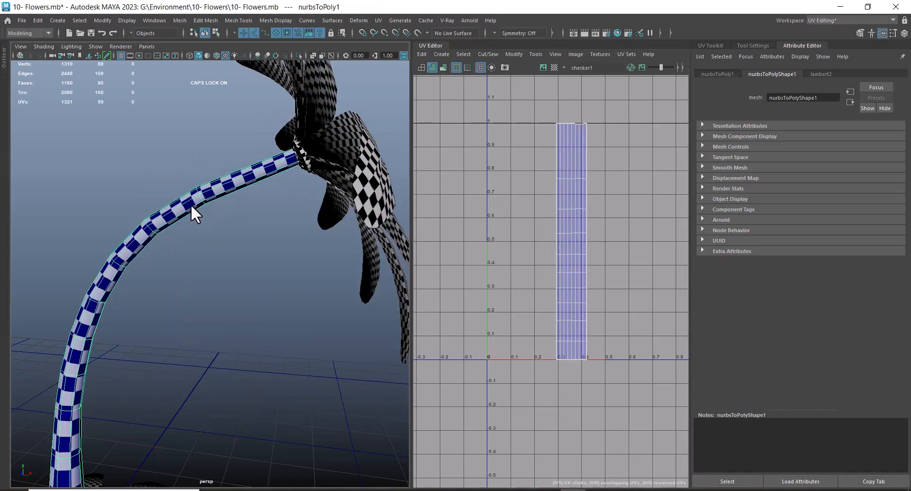
{"action": "left_click_drag", "start_coordinate": [193, 178], "coordinate": [203, 193]}
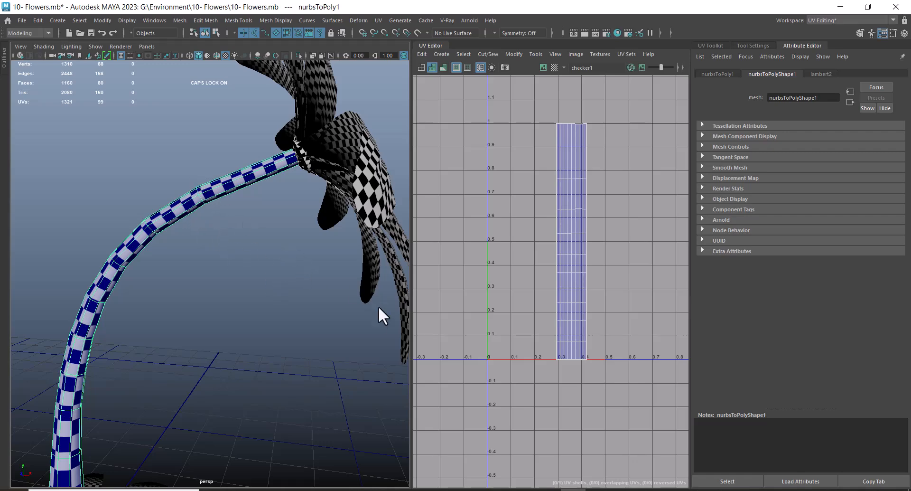
{"action": "left_click", "coordinate": [386, 224], "text": "shift"}
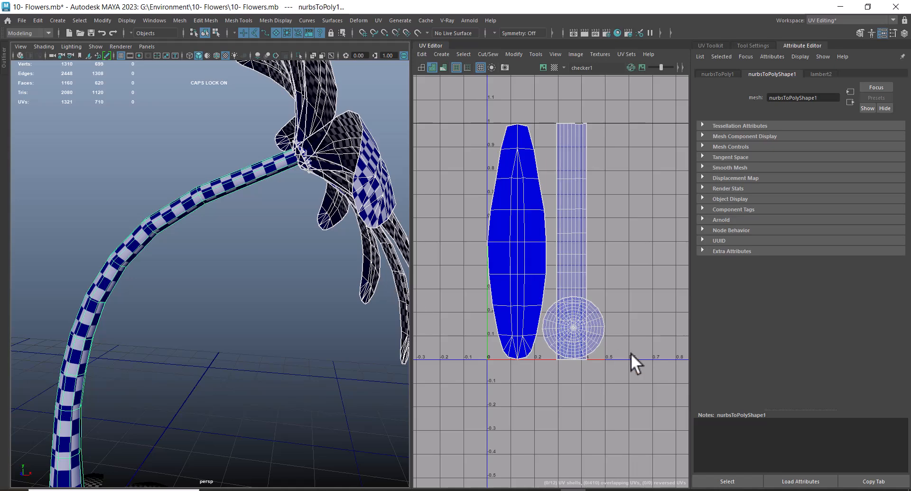
Move the circular centre shell along positive U clear of the stem shell, and shift the stem shell slightly toward the petal shell.
{"action": "scroll", "coordinate": [596, 260], "scroll_direction": "up", "scroll_amount": 2}
{"action": "right_click_drag", "start_coordinate": [603, 323], "coordinate": [634, 326]}
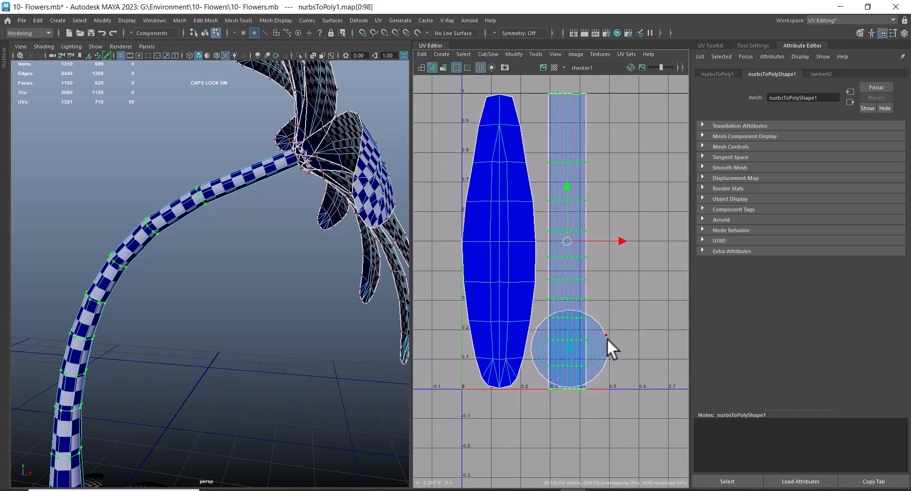
{"action": "left_click", "coordinate": [606, 338]}
{"action": "left_click_drag", "start_coordinate": [620, 345], "coordinate": [680, 346]}
{"action": "left_click", "coordinate": [550, 231]}
{"action": "left_click_drag", "start_coordinate": [613, 238], "coordinate": [608, 239]}
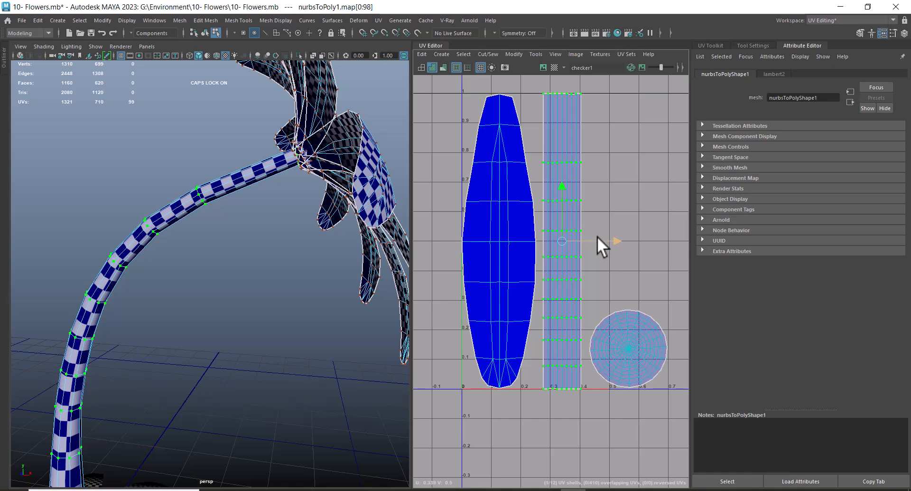
Select all UV shells and scale them down slightly together so they sit just inside the 0 to 1 tile.
{"action": "scroll", "coordinate": [531, 247], "scroll_direction": "down", "scroll_amount": 4}
{"action": "middle_click_drag", "start_coordinate": [565, 269], "coordinate": [535, 258], "text": "alt"}
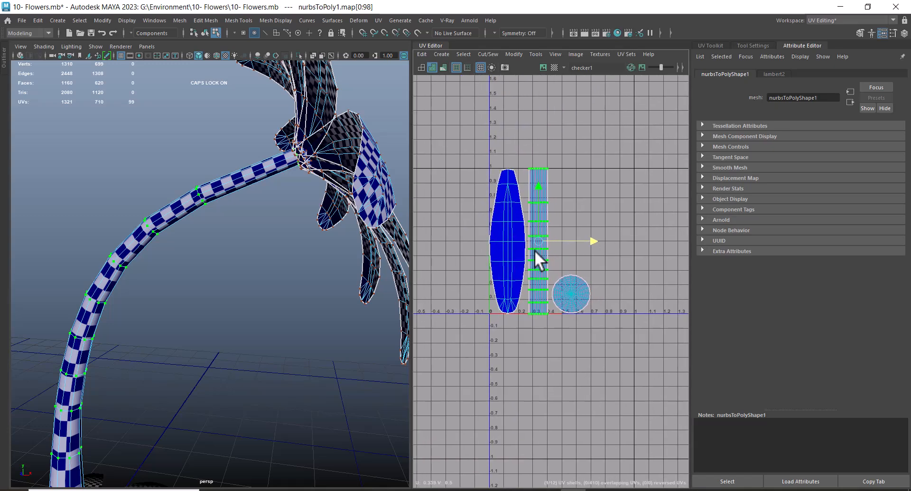
{"action": "left_click_drag", "start_coordinate": [466, 138], "coordinate": [641, 379]}
{"action": "scroll", "coordinate": [546, 261], "scroll_direction": "up", "scroll_amount": 2}
{"action": "scroll", "coordinate": [505, 203], "scroll_direction": "up", "scroll_amount": 5}
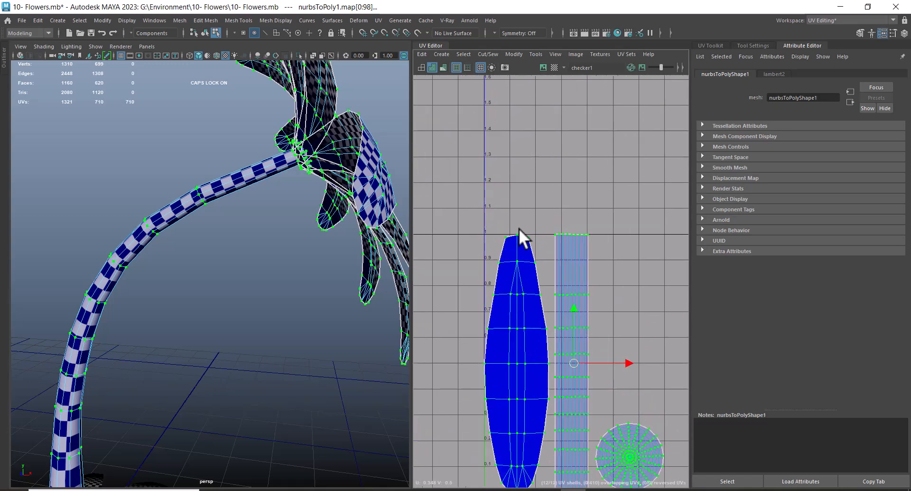
{"action": "scroll", "coordinate": [502, 297], "scroll_direction": "down", "scroll_amount": 3}
{"action": "middle_click_drag", "start_coordinate": [512, 267], "coordinate": [580, 283], "text": "alt"}
{"action": "key", "text": "r"}
{"action": "left_click_drag", "start_coordinate": [596, 253], "coordinate": [596, 254]}
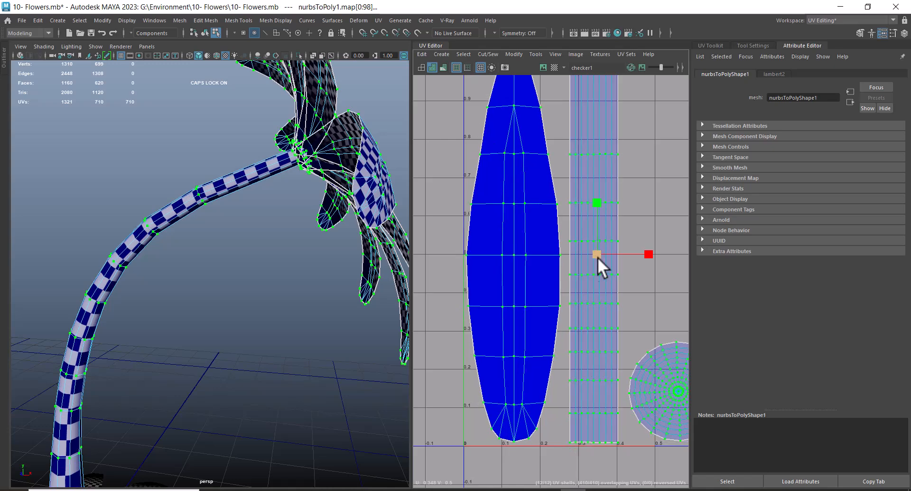
{"action": "middle_click_drag", "start_coordinate": [596, 256], "coordinate": [583, 346], "text": "alt"}
{"action": "scroll", "coordinate": [587, 340], "scroll_direction": "down", "scroll_amount": 5}
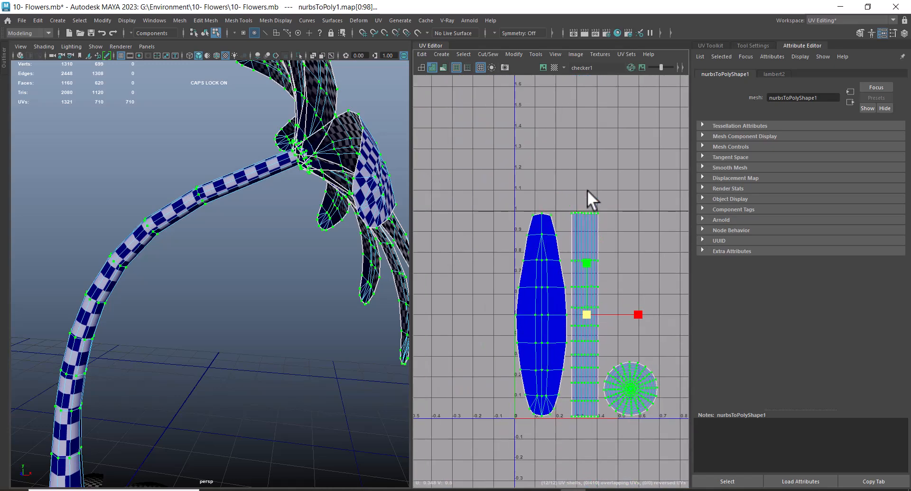
Try an automatic Layout UV on all selected shells.
{"action": "right_click", "coordinate": [588, 189], "text": "shift"}
{"action": "mouse_move", "coordinate": [546, 211]}
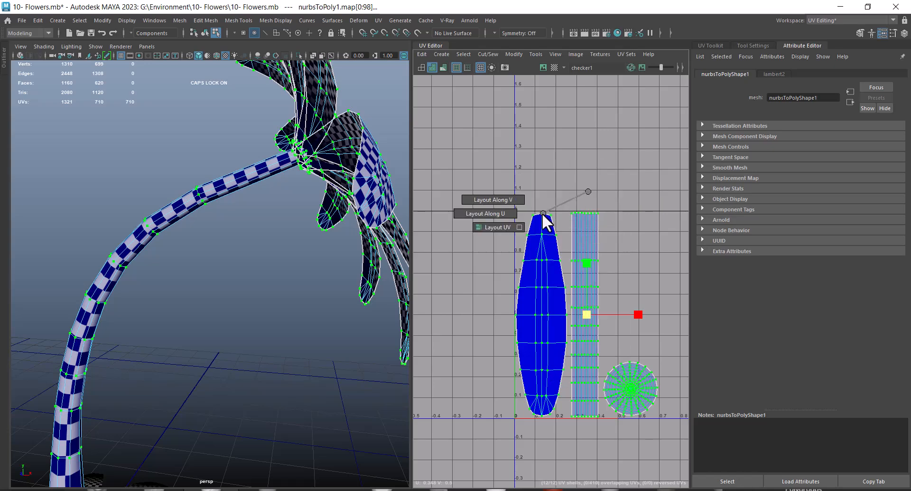
{"action": "left_click", "coordinate": [490, 227]}
{"action": "scroll", "coordinate": [570, 367], "scroll_direction": "down", "scroll_amount": 4}
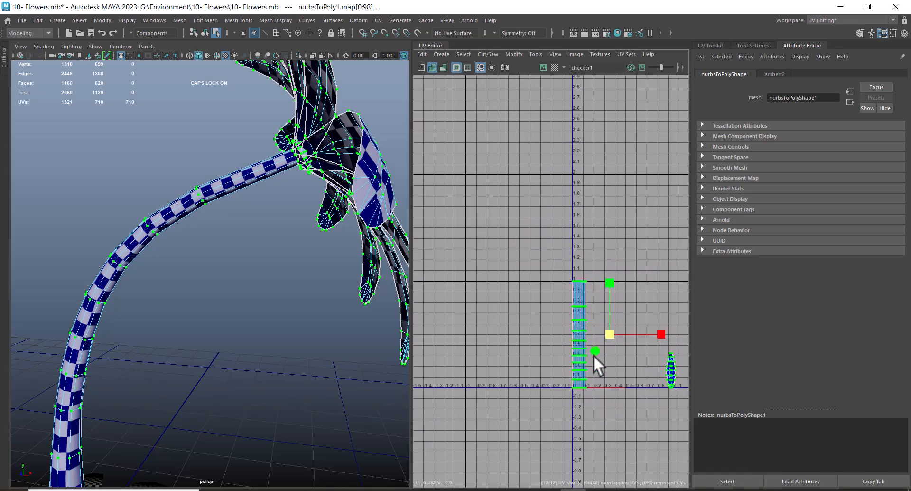
{"action": "middle_click_drag", "start_coordinate": [595, 362], "coordinate": [531, 264], "text": "alt"}
{"action": "key", "text": "g"}
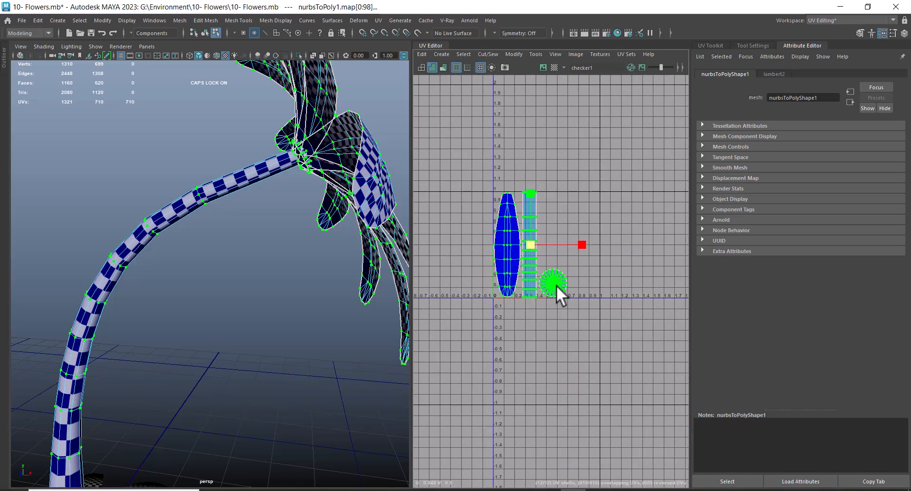
Select the stacked petal shells and move them along positive U to the far side of the stem shell.
{"action": "scroll", "coordinate": [598, 317], "scroll_direction": "up", "scroll_amount": 6}
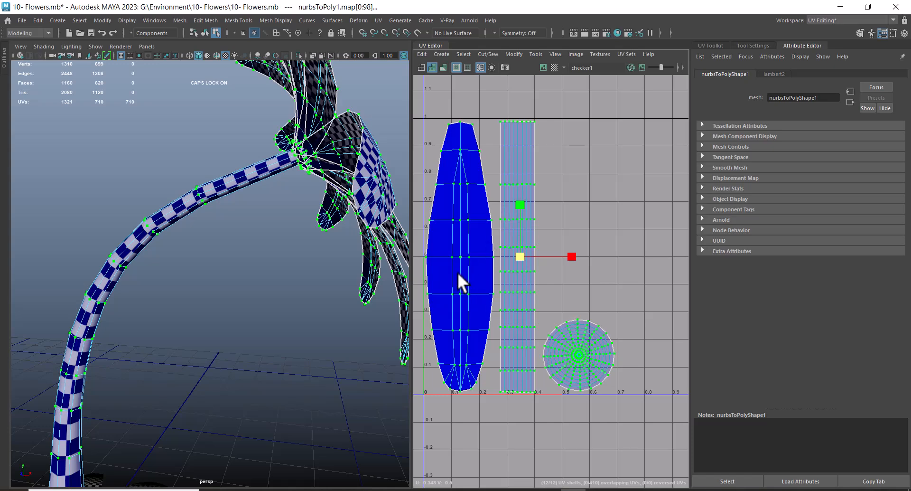
{"action": "right_click", "coordinate": [441, 234]}
{"action": "middle_click_drag", "start_coordinate": [434, 357], "coordinate": [500, 341], "text": "alt"}
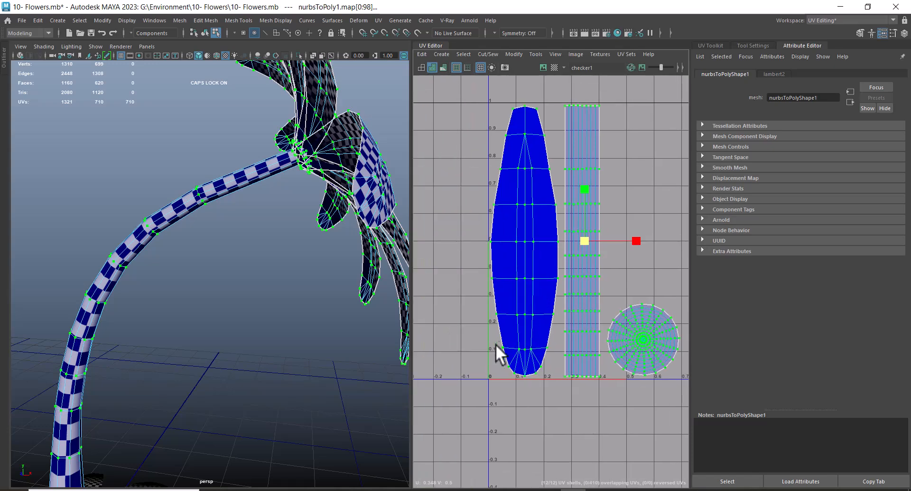
{"action": "left_click_drag", "start_coordinate": [545, 400], "coordinate": [546, 401]}
{"action": "right_click_drag", "start_coordinate": [508, 332], "coordinate": [586, 338]}
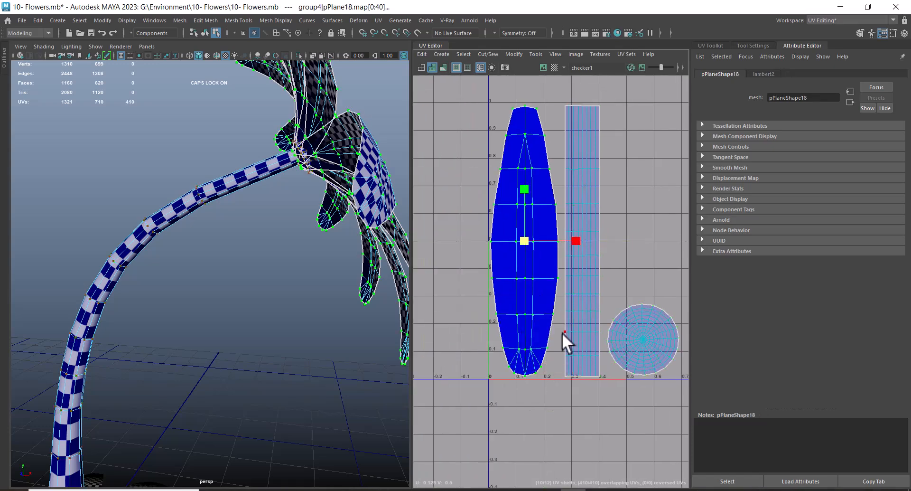
{"action": "key", "text": "w"}
{"action": "left_click_drag", "start_coordinate": [574, 243], "coordinate": [684, 243]}
{"action": "middle_click_drag", "start_coordinate": [639, 255], "coordinate": [597, 269], "text": "alt"}
Scale the petal shells down uniformly to about 0.65 high and raise them above the circular shell, to about V 0.3 to 0.95.
{"action": "left_click_drag", "start_coordinate": [371, 280], "coordinate": [377, 232], "text": "alt"}
{"action": "key", "text": "r"}
{"action": "left_click_drag", "start_coordinate": [602, 246], "coordinate": [585, 291]}
{"action": "key", "text": "w"}
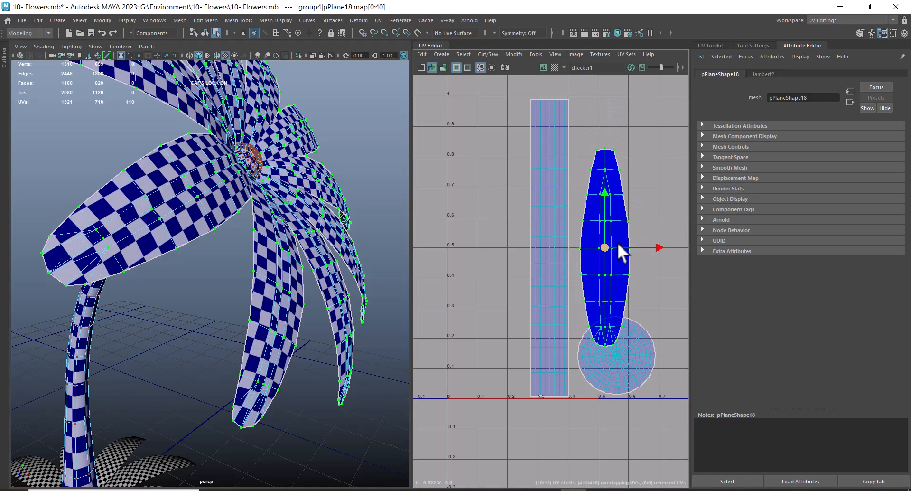
{"action": "left_click_drag", "start_coordinate": [606, 193], "coordinate": [609, 153]}
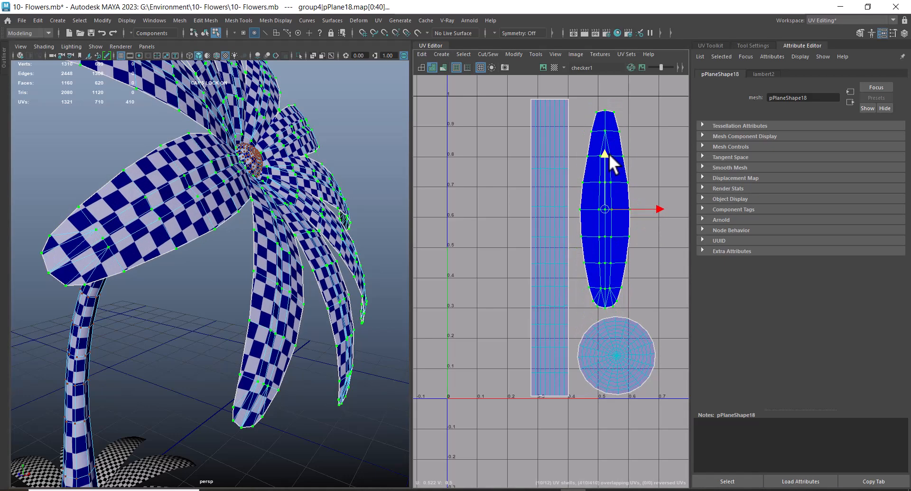
Select all UV shells and move them along negative U until the stem shell sits just inside the tile's U 0 edge.
{"action": "left_click_drag", "start_coordinate": [248, 320], "coordinate": [260, 325], "text": "alt"}
{"action": "scroll", "coordinate": [271, 328], "scroll_direction": "down", "scroll_amount": 3}
{"action": "scroll", "coordinate": [570, 354], "scroll_direction": "down", "scroll_amount": 4}
{"action": "left_click_drag", "start_coordinate": [518, 160], "coordinate": [550, 186]}
{"action": "left_click_drag", "start_coordinate": [668, 426], "coordinate": [668, 426]}
{"action": "scroll", "coordinate": [617, 307], "scroll_direction": "up", "scroll_amount": 2}
{"action": "left_click_drag", "start_coordinate": [605, 278], "coordinate": [539, 280]}
{"action": "scroll", "coordinate": [546, 309], "scroll_direction": "up", "scroll_amount": 4}
{"action": "middle_click_drag", "start_coordinate": [562, 339], "coordinate": [601, 292], "text": "alt"}
{"action": "scroll", "coordinate": [549, 409], "scroll_direction": "up", "scroll_amount": 1}
{"action": "middle_click_drag", "start_coordinate": [516, 92], "coordinate": [522, 176], "text": "alt"}
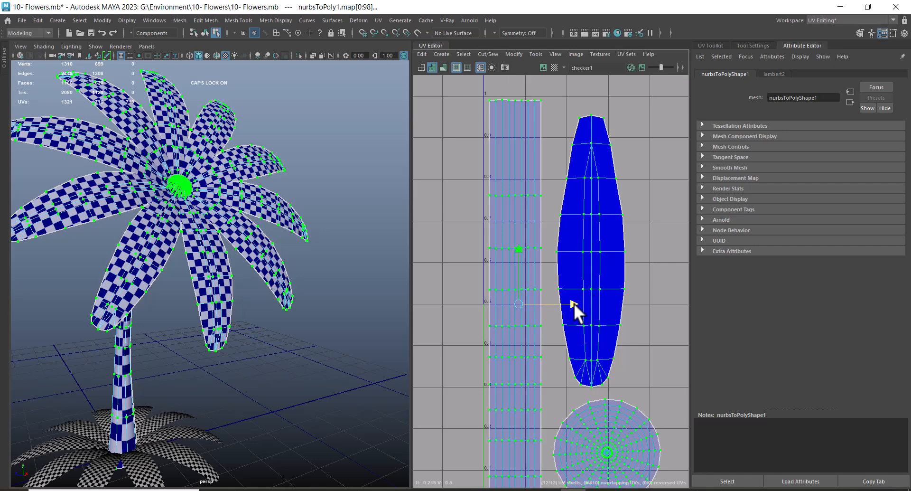
{"action": "left_click_drag", "start_coordinate": [574, 303], "coordinate": [572, 303]}
Shift the petal shells closer to the stem shell and raise them to about V 0.33 to 0.98.
{"action": "scroll", "coordinate": [608, 331], "scroll_direction": "down", "scroll_amount": 4}
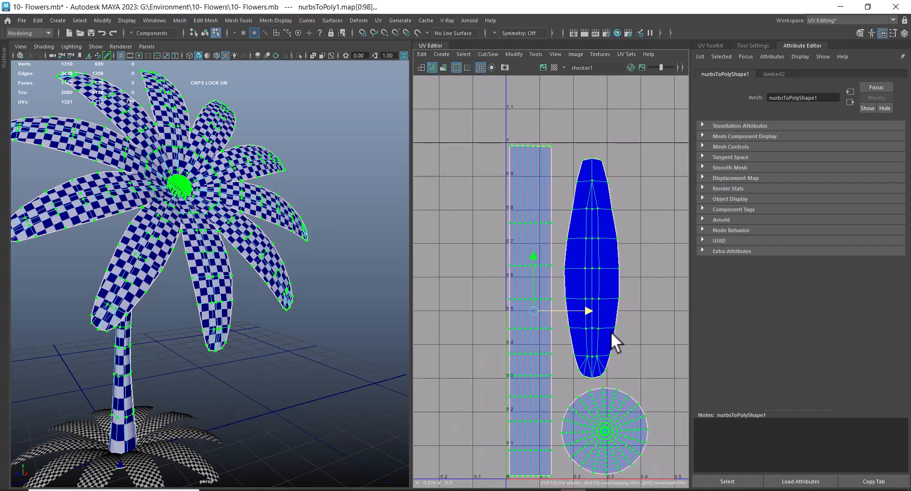
{"action": "middle_click_drag", "start_coordinate": [611, 336], "coordinate": [589, 295], "text": "alt"}
{"action": "scroll", "coordinate": [588, 296], "scroll_direction": "up", "scroll_amount": 3}
{"action": "middle_click_drag", "start_coordinate": [616, 256], "coordinate": [614, 269], "text": "alt"}
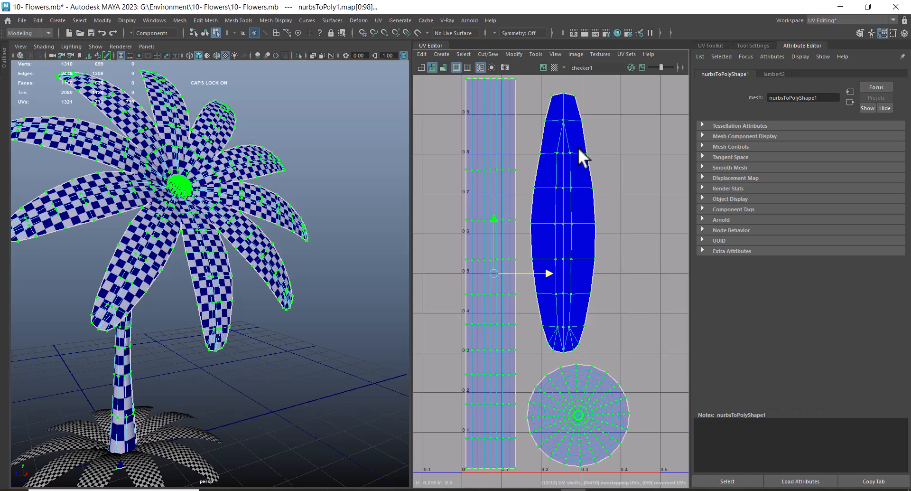
{"action": "scroll", "coordinate": [606, 184], "scroll_direction": "down", "scroll_amount": 2}
{"action": "left_click_drag", "start_coordinate": [597, 103], "coordinate": [554, 157]}
{"action": "right_click_drag", "start_coordinate": [579, 162], "coordinate": [634, 186], "text": "ctrl"}
{"action": "left_click_drag", "start_coordinate": [622, 219], "coordinate": [616, 223]}
{"action": "left_click_drag", "start_coordinate": [568, 165], "coordinate": [566, 155]}
Select the circular centre shell and move it closer to the stem shell, spanning about U 0.15 to 0.41.
{"action": "scroll", "coordinate": [611, 288], "scroll_direction": "down", "scroll_amount": 2}
{"action": "scroll", "coordinate": [592, 353], "scroll_direction": "up", "scroll_amount": 3}
{"action": "middle_click_drag", "start_coordinate": [591, 351], "coordinate": [585, 321], "text": "alt"}
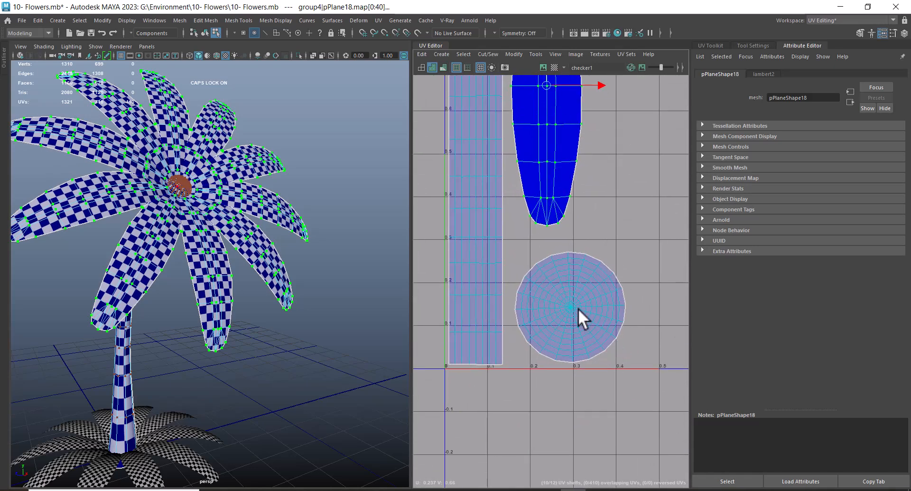
{"action": "double_click", "coordinate": [580, 308]}
{"action": "left_click_drag", "start_coordinate": [626, 308], "coordinate": [619, 303]}
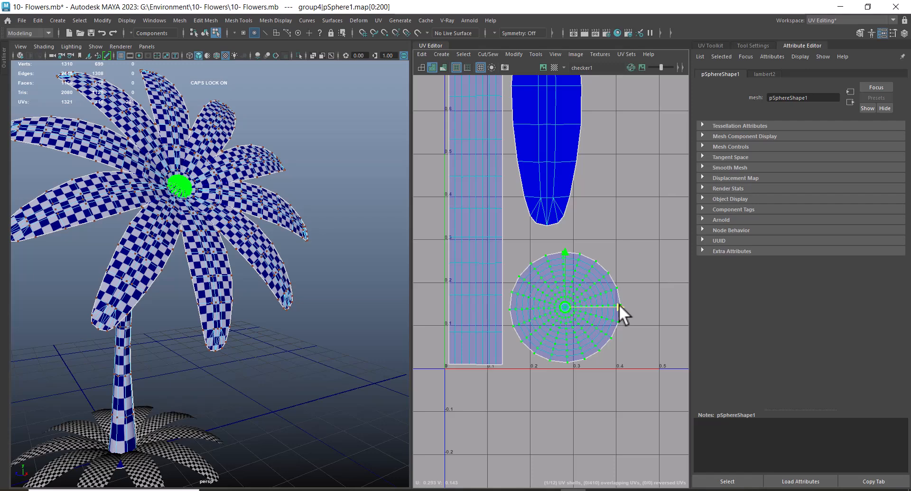
Return to object mode, select the flower head and stem, and review their checker pattern against the UV layout.
{"action": "scroll", "coordinate": [269, 217], "scroll_direction": "down", "scroll_amount": 2}
{"action": "right_click_drag", "start_coordinate": [184, 217], "coordinate": [231, 203]}
{"action": "left_click_drag", "start_coordinate": [319, 275], "coordinate": [304, 377], "text": "alt"}
{"action": "middle_click_drag", "start_coordinate": [574, 298], "coordinate": [579, 387], "text": "alt"}
{"action": "scroll", "coordinate": [579, 386], "scroll_direction": "down", "scroll_amount": 2}
{"action": "left_click_drag", "start_coordinate": [268, 125], "coordinate": [167, 272]}
{"action": "right_click_drag", "start_coordinate": [623, 315], "coordinate": [606, 341], "text": "alt"}
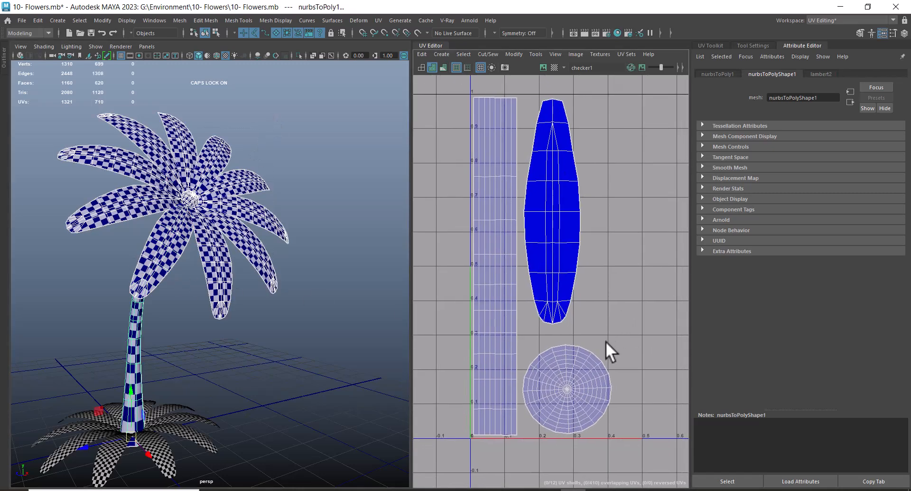
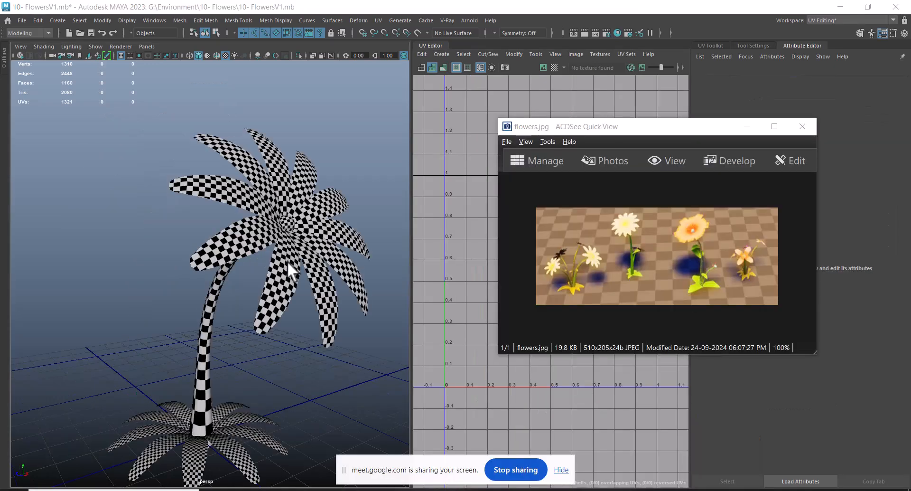
Minimize the flowers.jpg reference image and select the flower head and stem meshes.
{"action": "left_click_drag", "start_coordinate": [291, 264], "coordinate": [273, 238], "text": "alt"}
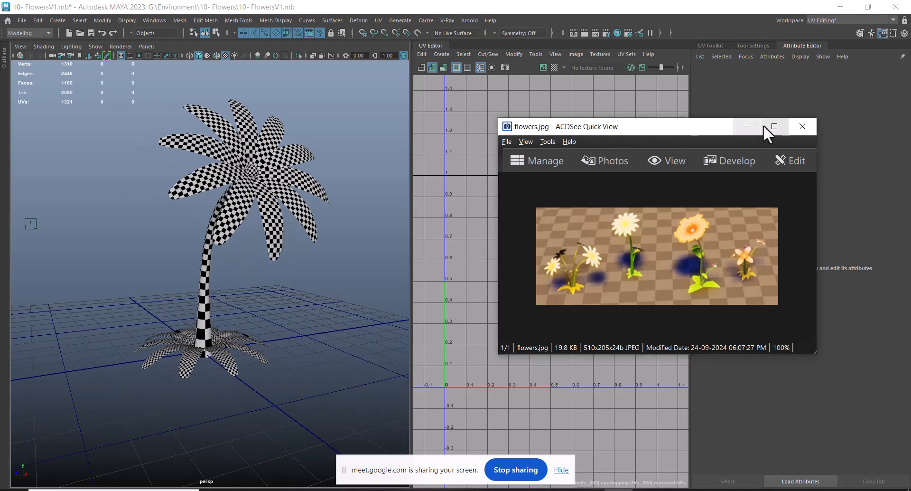
{"action": "left_click", "coordinate": [748, 126]}
{"action": "left_click_drag", "start_coordinate": [331, 100], "coordinate": [186, 218]}
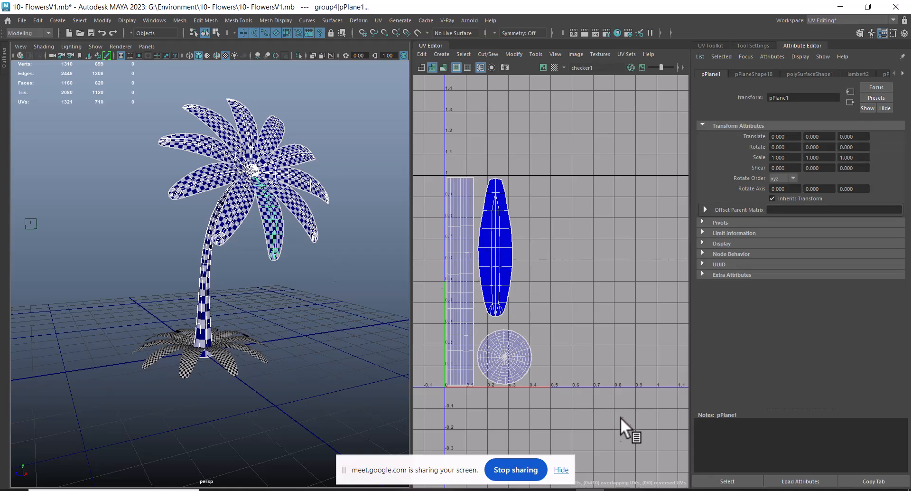
Switch to ACDSee Quick View and examine the multi-stemmed white flower cluster in flowers.jpg, comparing it with the model.
{"action": "left_click", "coordinate": [619, 490]}
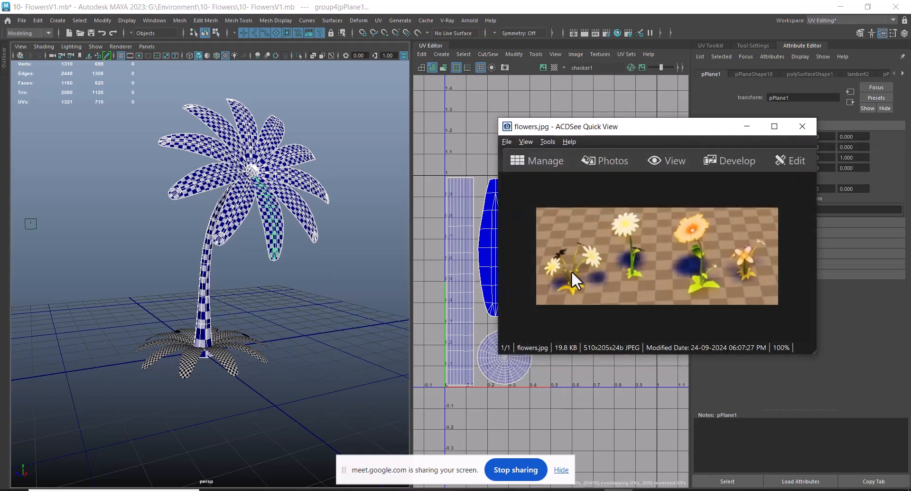
{"action": "scroll", "coordinate": [571, 271], "scroll_direction": "up", "scroll_amount": 2}
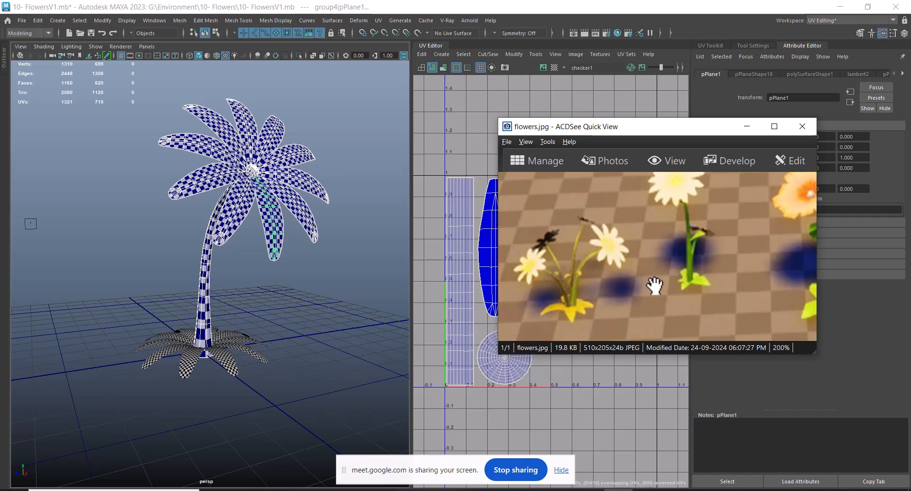
{"action": "left_click_drag", "start_coordinate": [643, 271], "coordinate": [643, 321]}
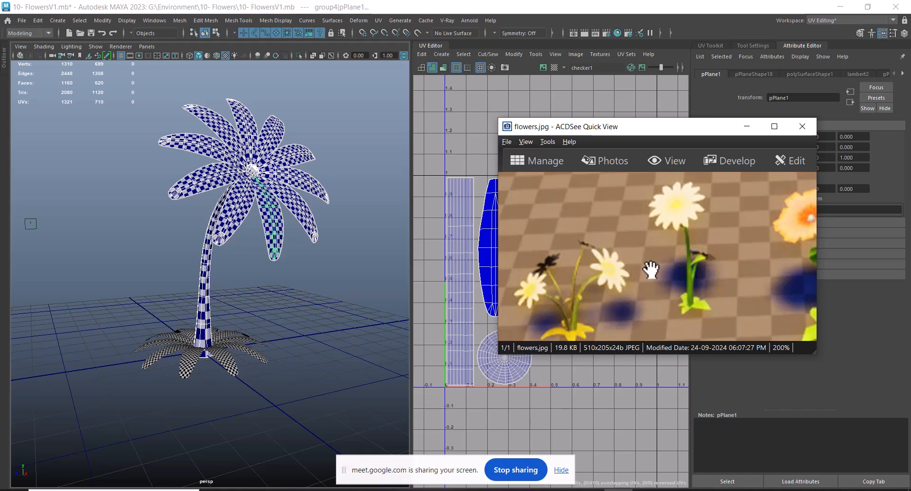
{"action": "scroll", "coordinate": [281, 313], "scroll_direction": "down", "scroll_amount": 4}
{"action": "left_click_drag", "start_coordinate": [281, 312], "coordinate": [258, 338], "text": "alt"}
{"action": "scroll", "coordinate": [259, 340], "scroll_direction": "up", "scroll_amount": 2}
{"action": "left_click", "coordinate": [745, 127]}
Hide the unselected base leaves, leaving only the flower head and stem displayed.
{"action": "left_click_drag", "start_coordinate": [285, 304], "coordinate": [335, 265], "text": "alt"}
{"action": "left_click", "coordinate": [340, 189]}
{"action": "left_click", "coordinate": [199, 230]}
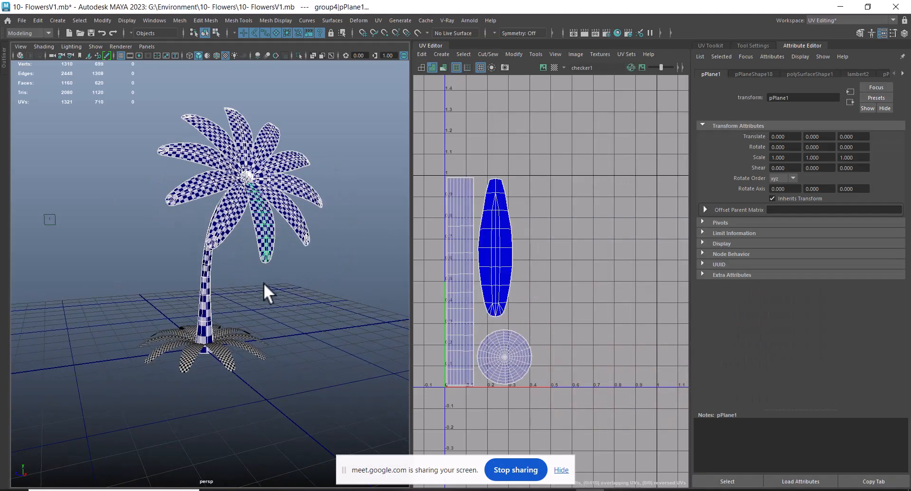
{"action": "left_click_drag", "start_coordinate": [263, 282], "coordinate": [303, 297], "text": "alt"}
{"action": "left_click_drag", "start_coordinate": [312, 329], "coordinate": [242, 209], "text": "alt"}
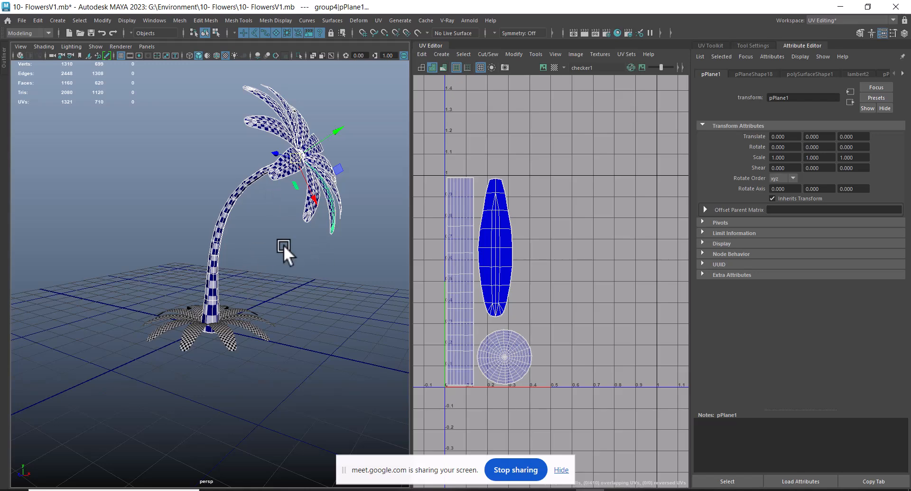
{"action": "key", "text": "alt+h"}
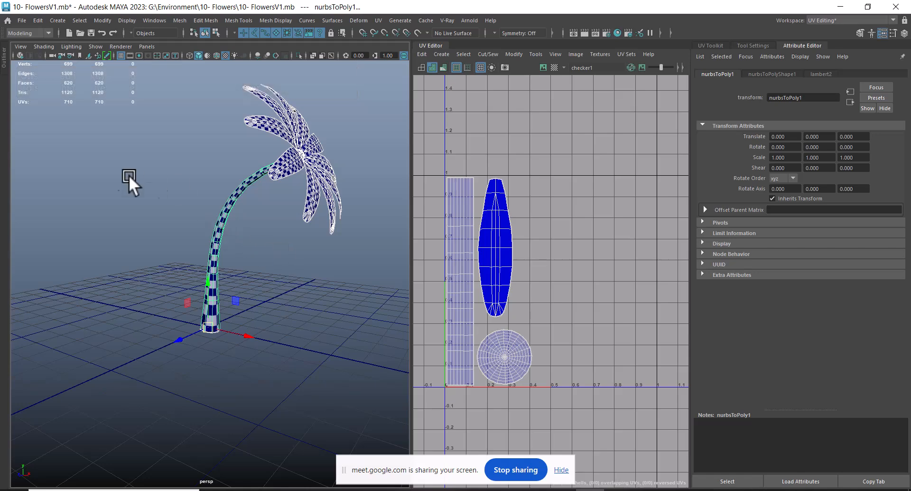
{"action": "left_click", "coordinate": [40, 21]}
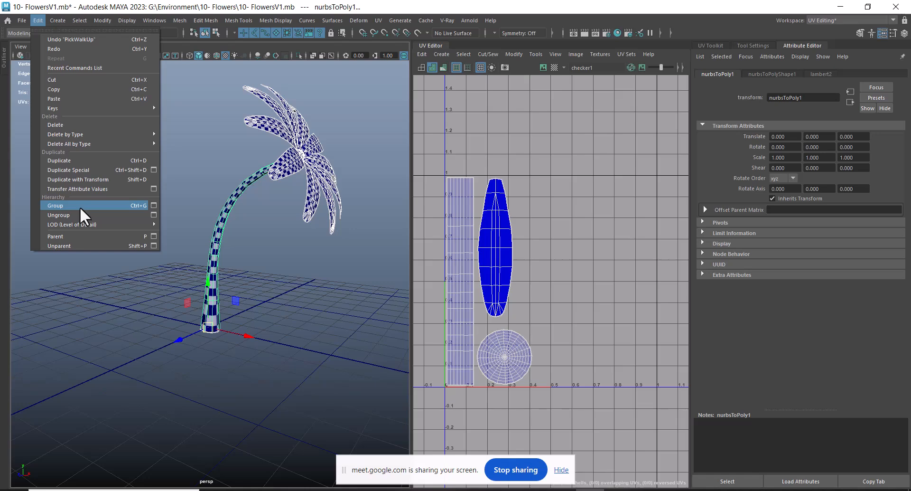
{"action": "left_click", "coordinate": [283, 377]}
{"action": "left_click_drag", "start_coordinate": [283, 378], "coordinate": [312, 352], "text": "alt"}
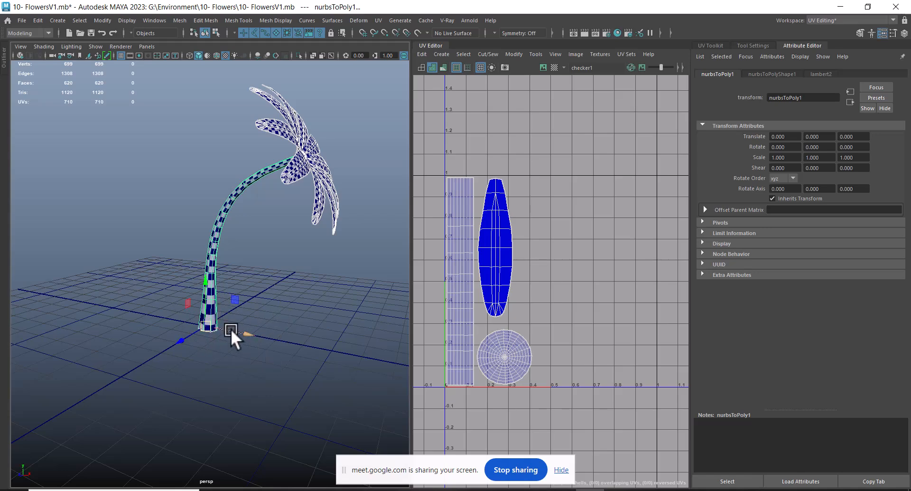
{"action": "left_click_drag", "start_coordinate": [231, 329], "coordinate": [257, 307], "text": "alt"}
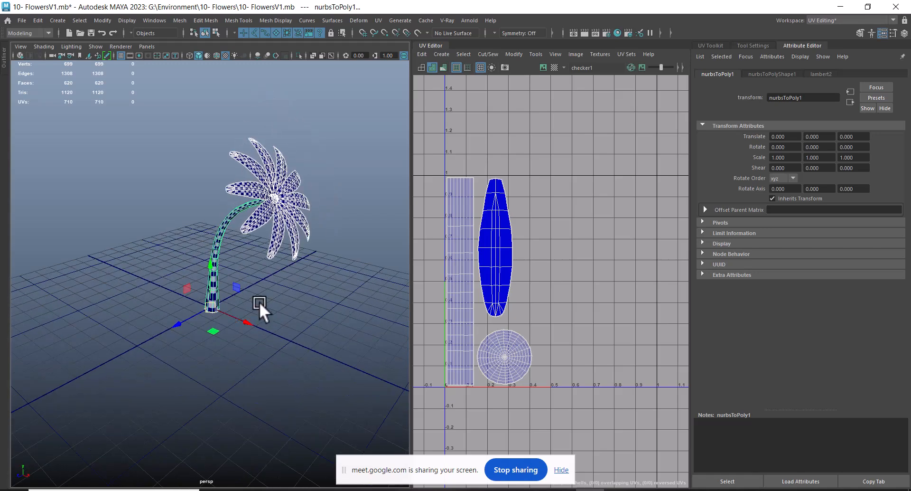
Clear the mesh selection and place the flowers.jpg reference image beside the perspective view of the flower.
{"action": "key", "text": "space"}
{"action": "left_click", "coordinate": [308, 234]}
{"action": "key", "text": "space"}
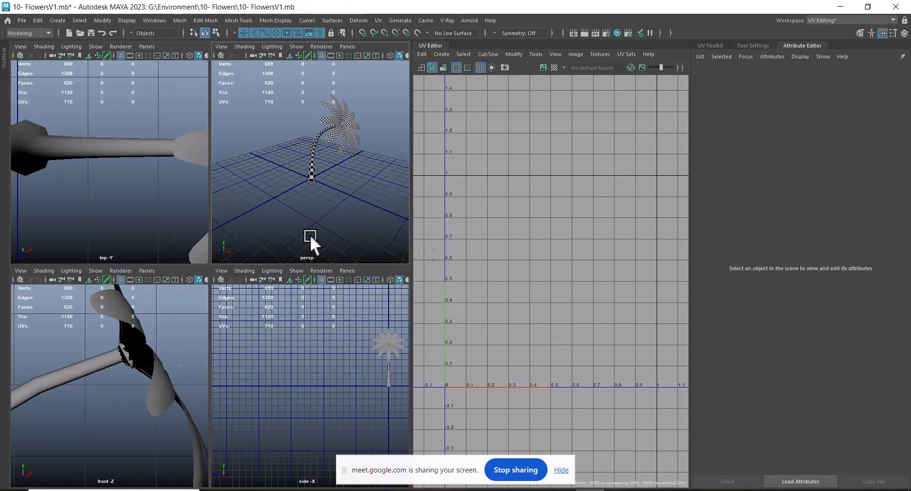
{"action": "left_click", "coordinate": [560, 470]}
{"action": "left_click_drag", "start_coordinate": [406, 338], "coordinate": [286, 362], "text": "alt"}
{"action": "scroll", "coordinate": [292, 368], "scroll_direction": "up", "scroll_amount": 3}
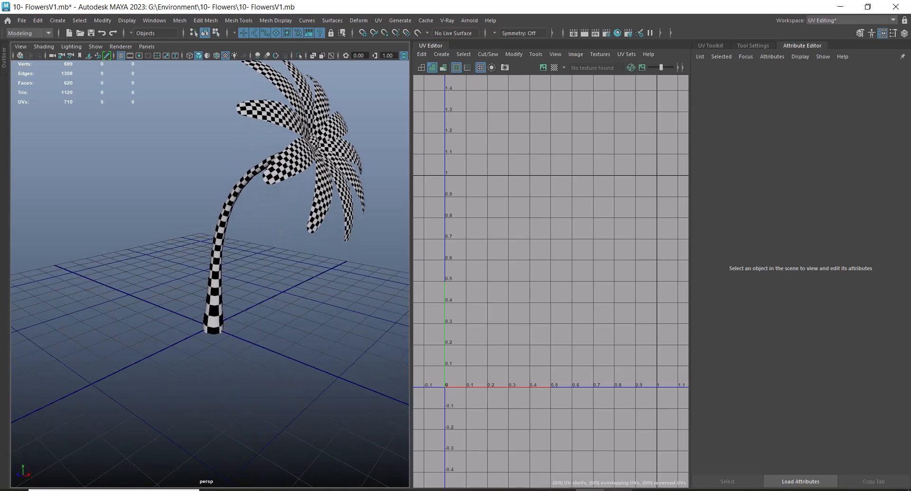
{"action": "left_click", "coordinate": [619, 490]}
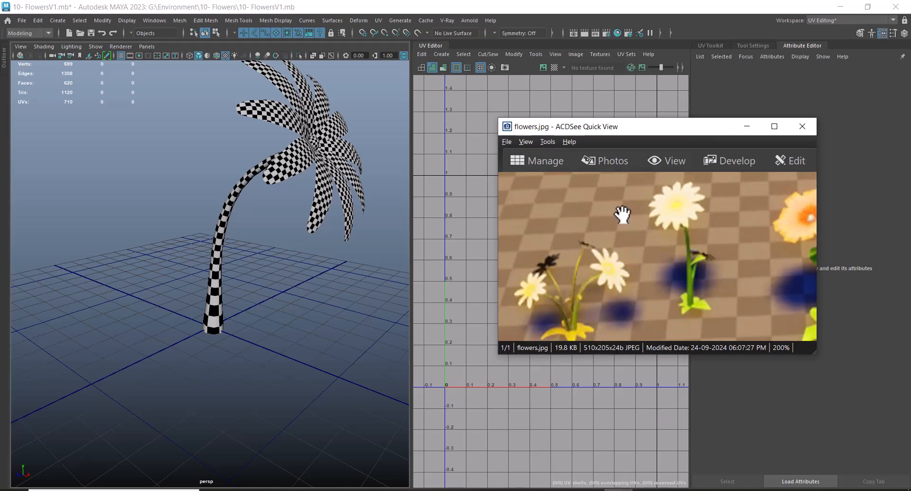
{"action": "left_click_drag", "start_coordinate": [620, 130], "coordinate": [696, 141]}
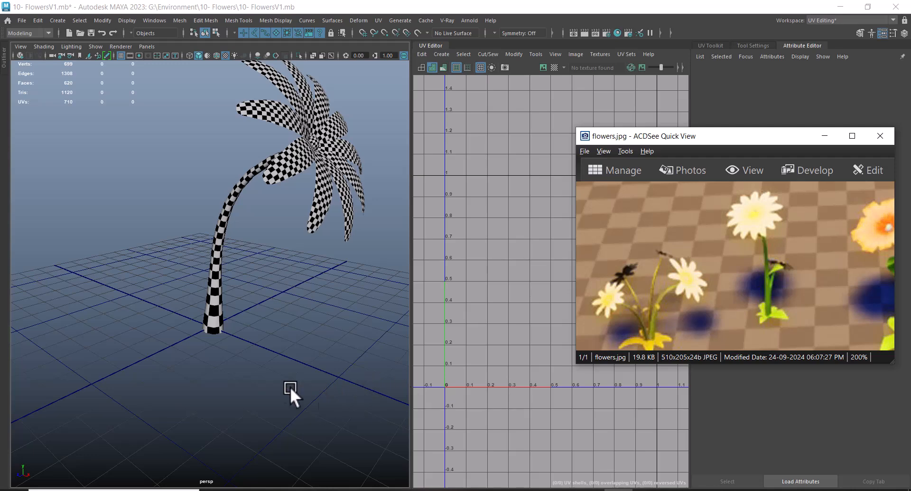
Select all flower head and stem meshes together and group them.
{"action": "left_click_drag", "start_coordinate": [319, 390], "coordinate": [229, 331], "text": "alt"}
{"action": "left_click", "coordinate": [207, 309]}
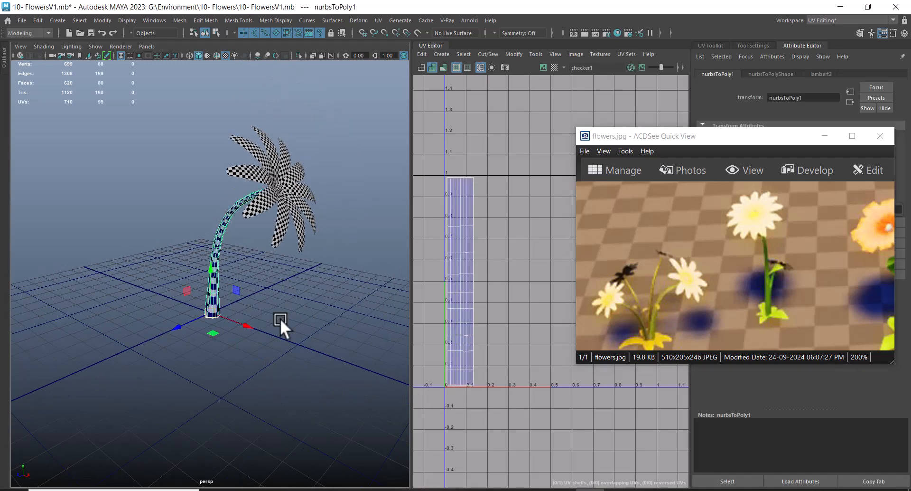
{"action": "left_click", "coordinate": [276, 232]}
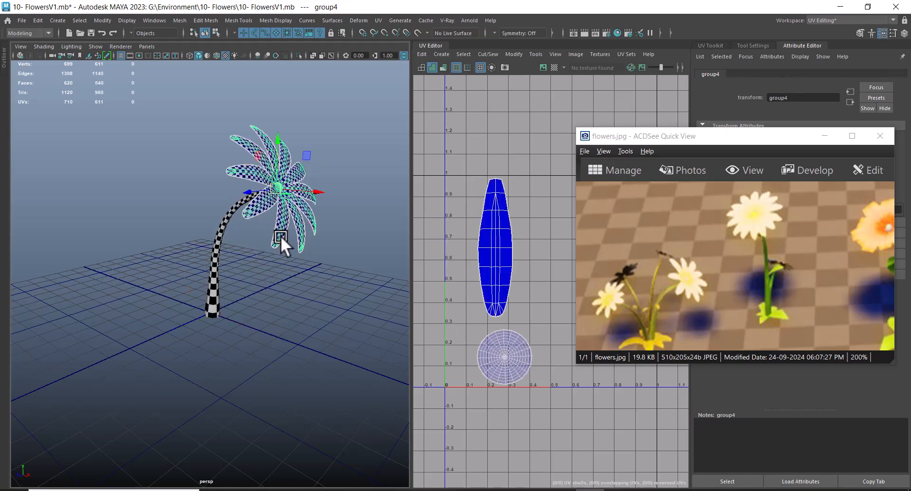
{"action": "left_click", "coordinate": [293, 280]}
{"action": "left_click_drag", "start_coordinate": [337, 139], "coordinate": [167, 357]}
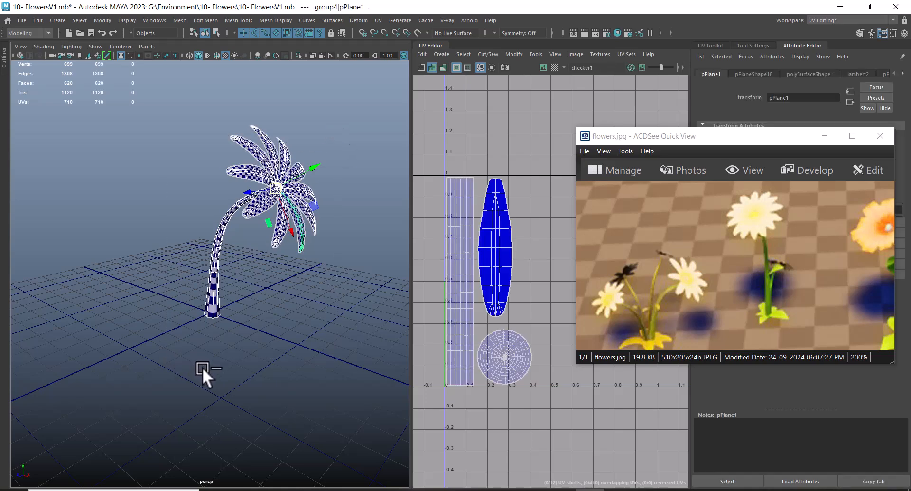
{"action": "key", "text": "ctrl+g"}
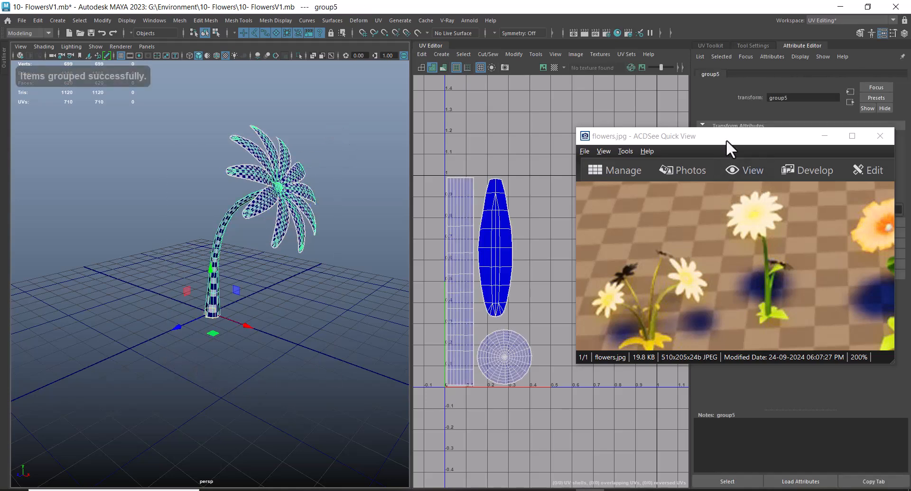
Move the flowers.jpg reference window aside and delete the construction history of the flower group.
{"action": "left_click_drag", "start_coordinate": [725, 139], "coordinate": [657, 126]}
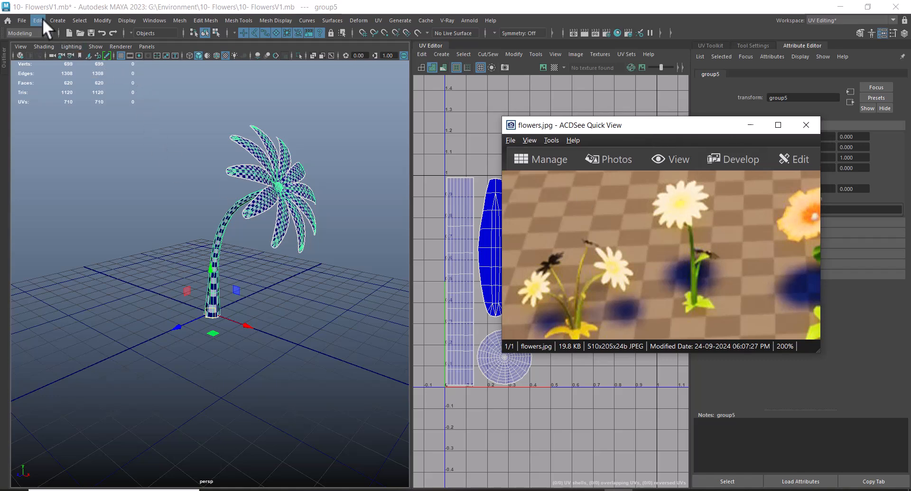
{"action": "left_click", "coordinate": [42, 19]}
{"action": "mouse_move", "coordinate": [138, 134]}
{"action": "left_click", "coordinate": [210, 135]}
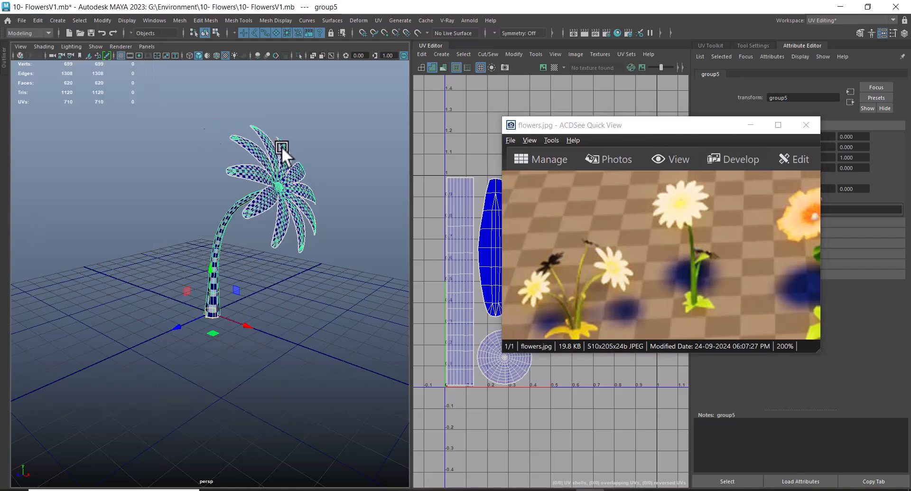
Display the Channel Box / Layer Editor as a floating window over the Attribute Editor.
{"action": "left_click", "coordinate": [904, 33]}
{"action": "left_click_drag", "start_coordinate": [694, 132], "coordinate": [552, 224]}
{"action": "left_click", "coordinate": [826, 258]}
Display the hotbox over the perspective view and examine its menu rows and diagonal zone lines.
{"action": "mouse_move", "coordinate": [67, 334]}
{"action": "right_mouse_down", "text": "alt"}
{"action": "mouse_move", "coordinate": [96, 357]}
{"action": "mouse_move", "coordinate": [83, 332]}
{"action": "right_mouse_up", "text": "alt"}
{"action": "key", "text": "space"}
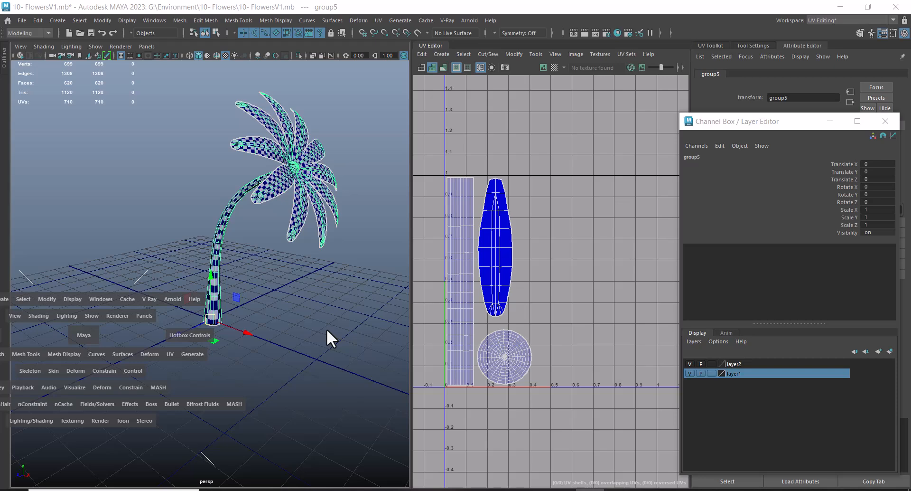
{"action": "key", "text": "space"}
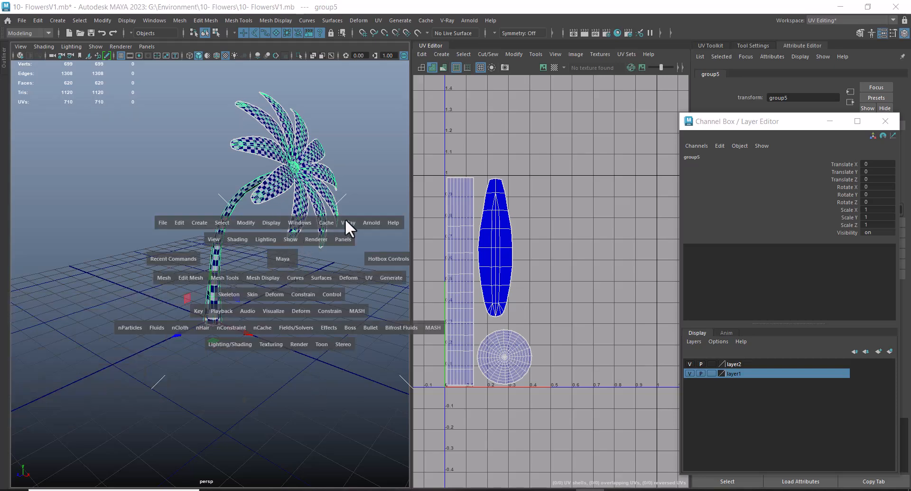
Switch to Chrome, search Google Images for "compass", and preview the Google Play compass image.
{"action": "mouse_move", "coordinate": [562, 489]}
{"action": "left_click", "coordinate": [468, 470]}
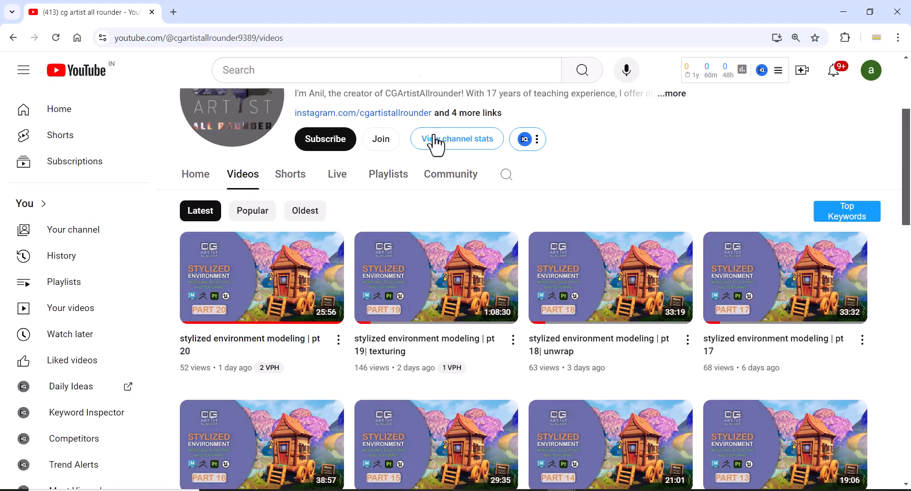
{"action": "left_click", "coordinate": [174, 13]}
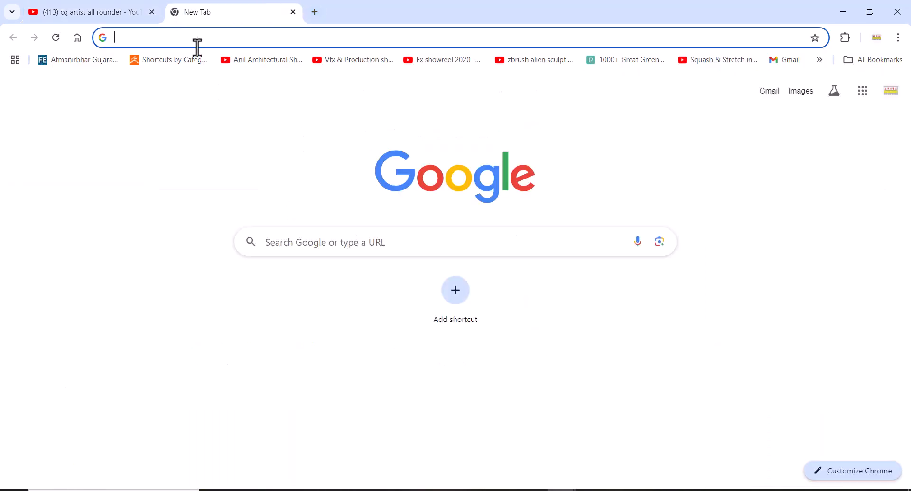
{"action": "left_click", "coordinate": [333, 240]}
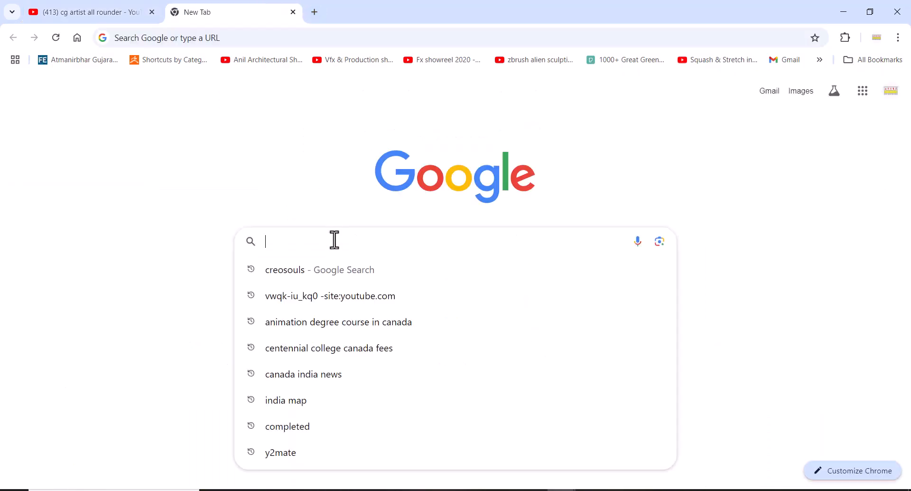
{"action": "type", "text": "c"}
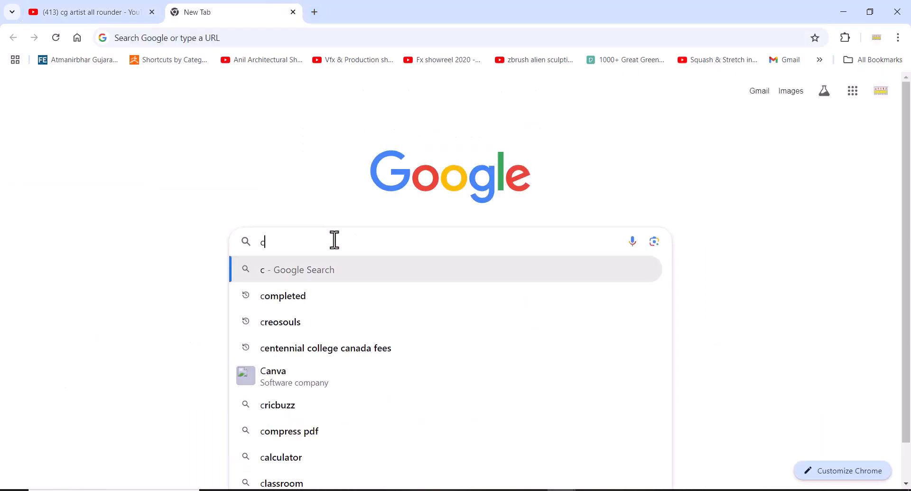
{"action": "type", "text": "om"}
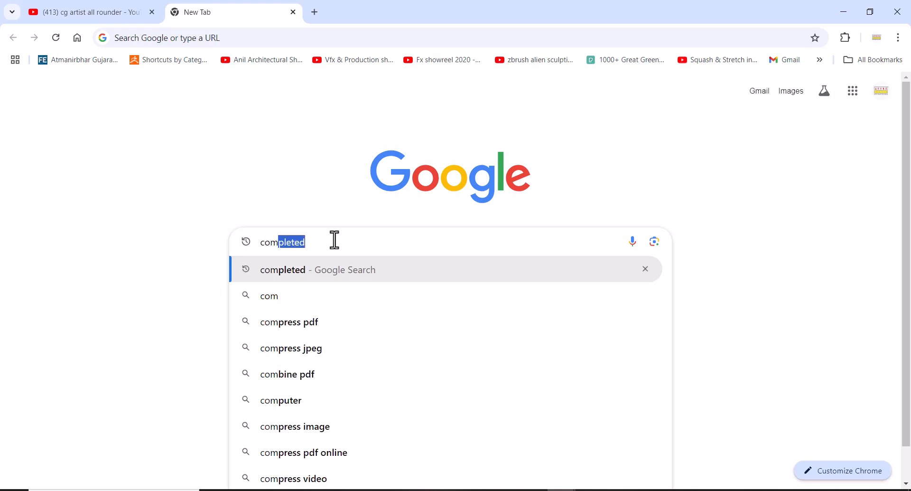
{"action": "type", "text": "pass"}
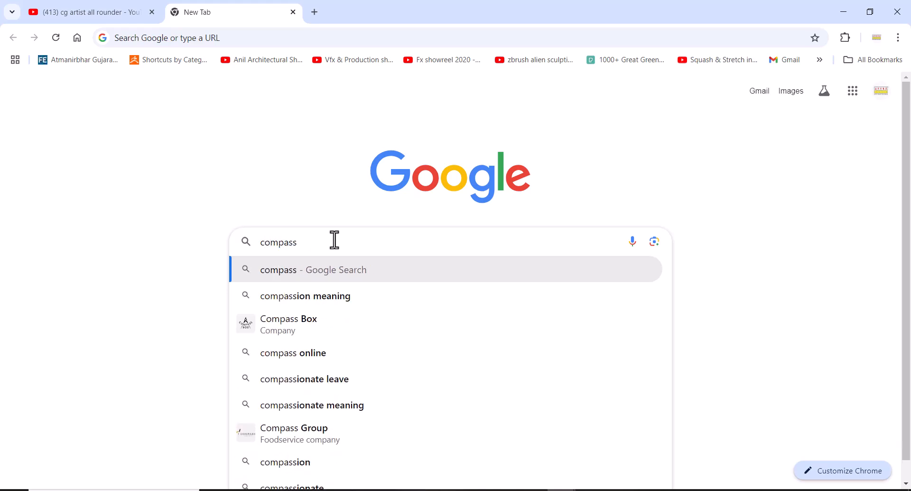
{"action": "key", "text": "Return"}
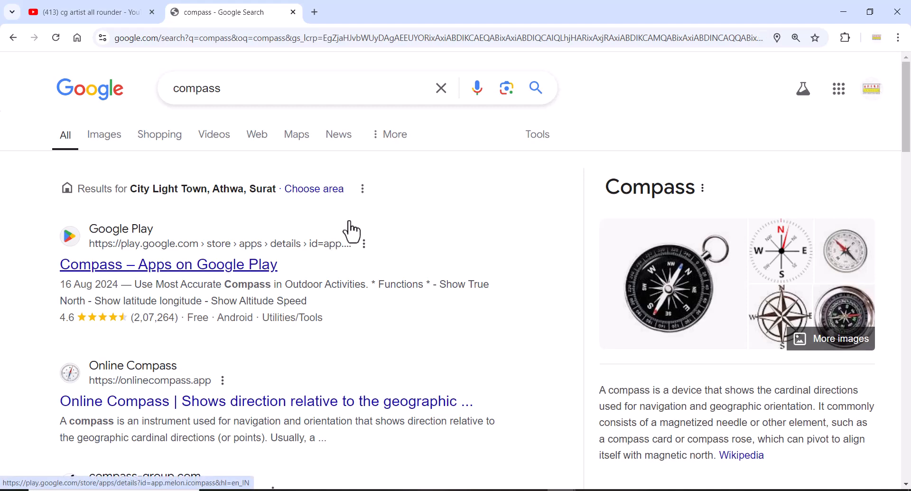
{"action": "left_click", "coordinate": [106, 136]}
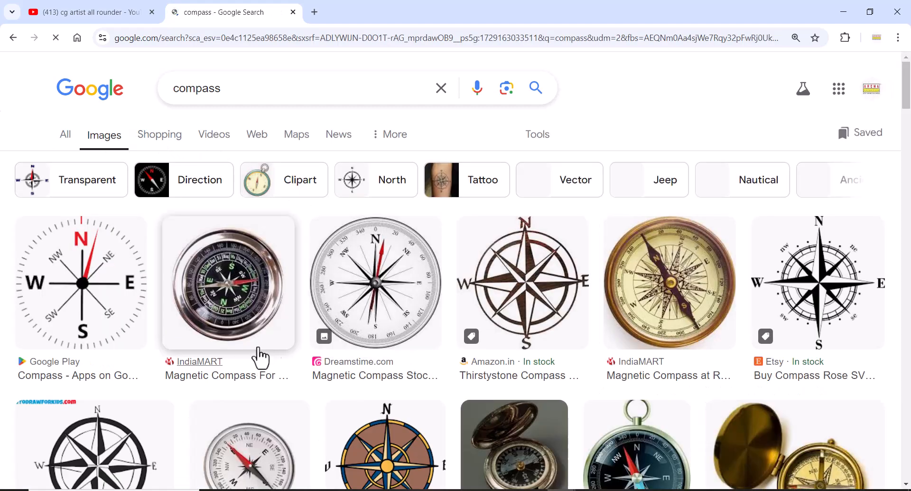
{"action": "left_click", "coordinate": [107, 293]}
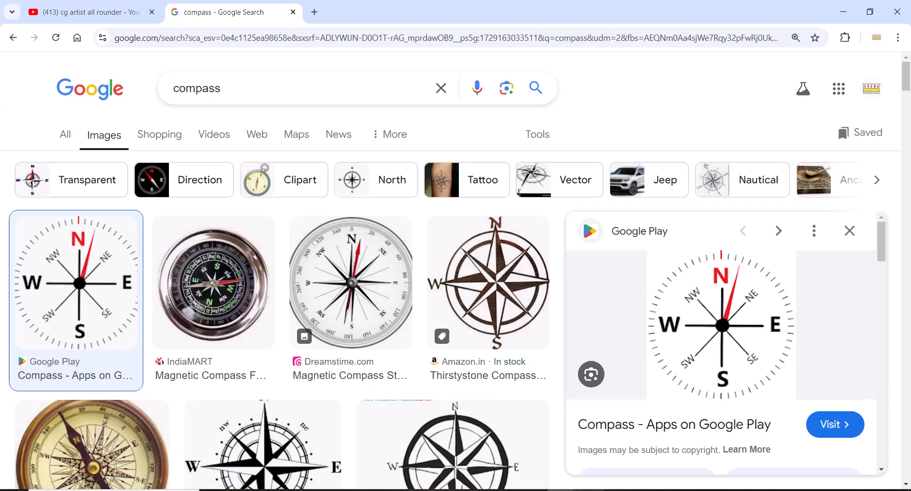
Switch back to Maya and examine the marking menus in the hotbox's north and south zones.
{"action": "key", "text": "alt+Tab"}
{"action": "left_click", "coordinate": [295, 335]}
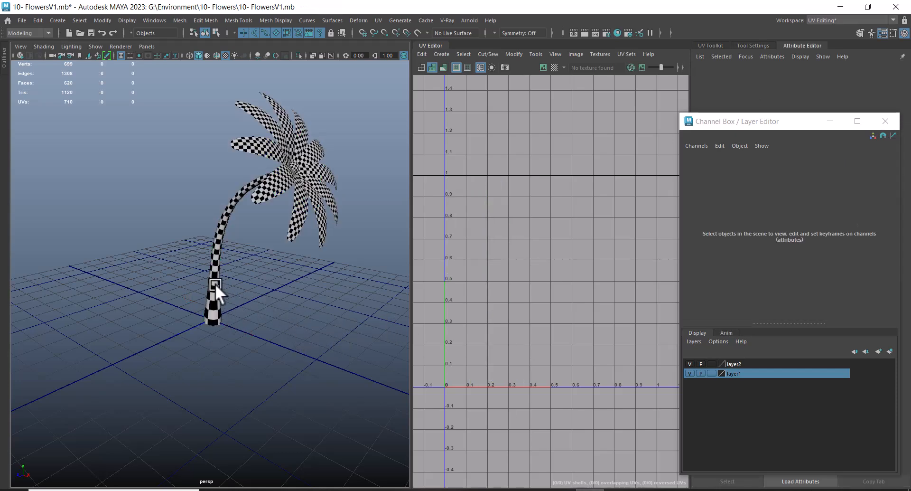
{"action": "key", "text": "space"}
{"action": "left_click", "coordinate": [225, 202]}
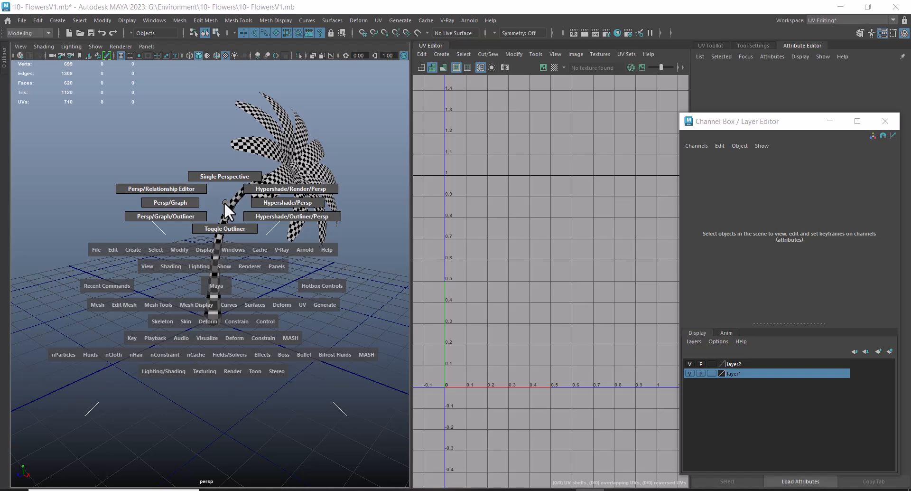
{"action": "left_click", "coordinate": [221, 221]}
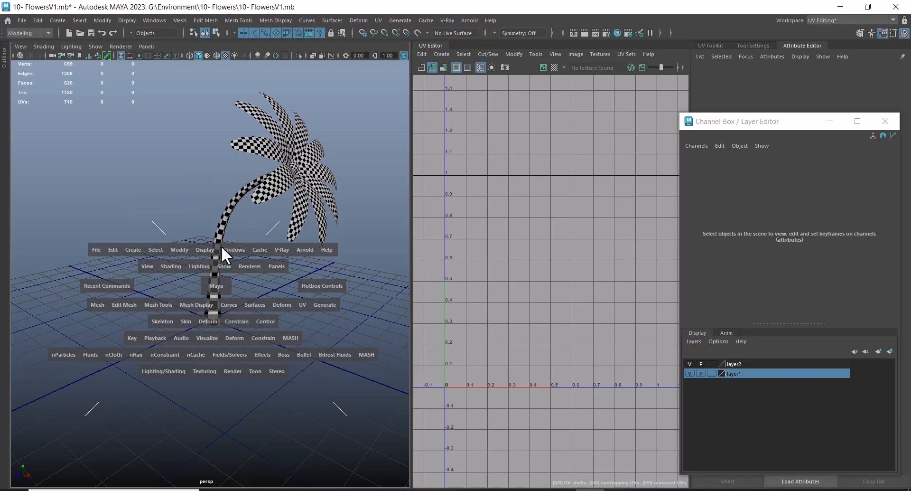
{"action": "left_click", "coordinate": [217, 401]}
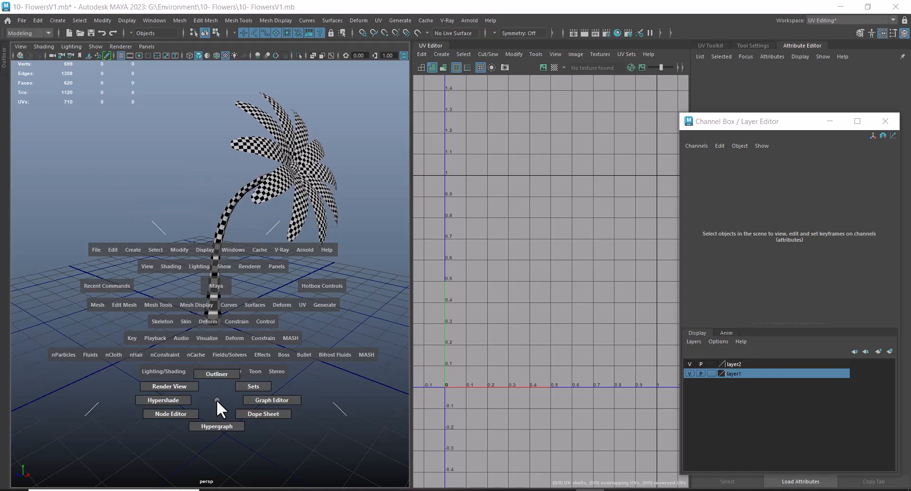
{"action": "left_click", "coordinate": [234, 385]}
{"action": "left_click", "coordinate": [371, 301]}
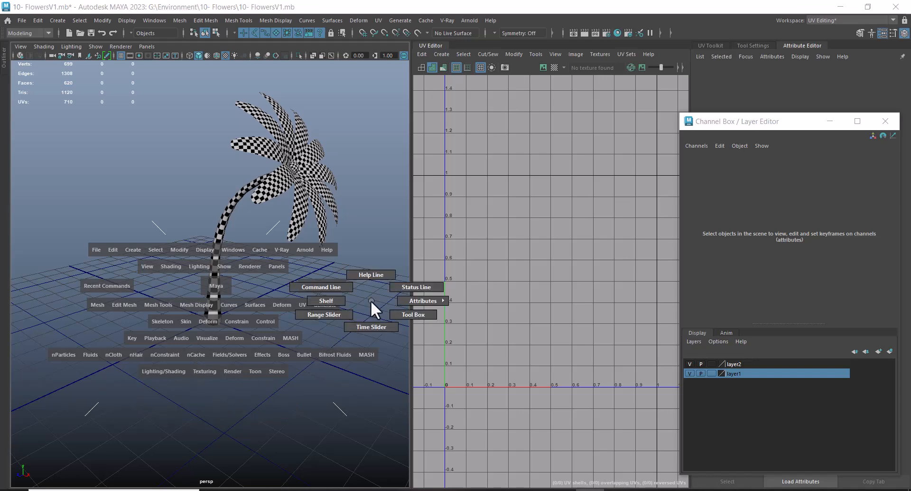
{"action": "left_click", "coordinate": [372, 300]}
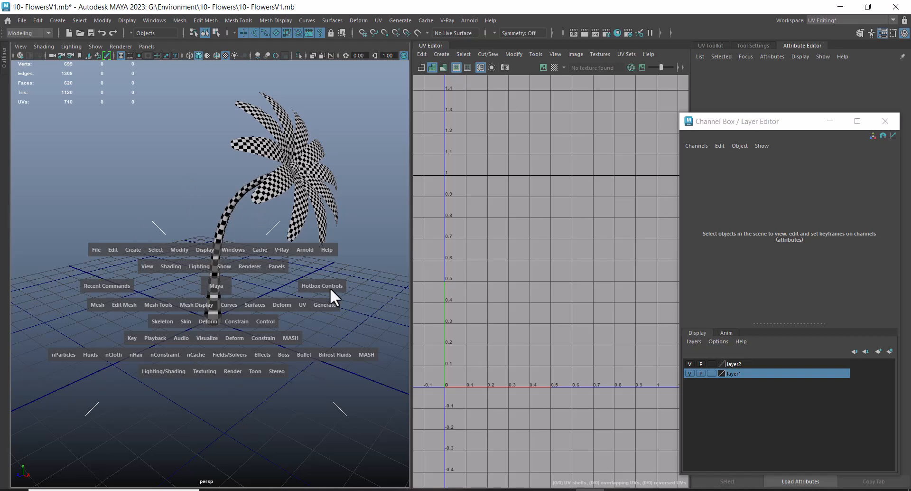
{"action": "key", "text": "space"}
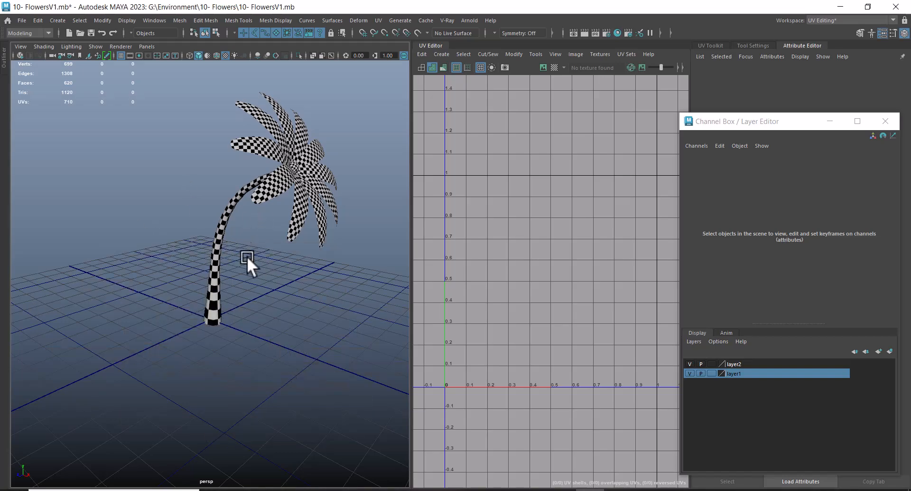
Show the Outliner and switch the panel arrangement to the Persp/Graph layout.
{"action": "key", "text": "space"}
{"action": "left_click", "coordinate": [257, 211]}
{"action": "left_click_drag", "start_coordinate": [257, 210], "coordinate": [251, 246]}
{"action": "left_click_drag", "start_coordinate": [278, 152], "coordinate": [218, 155]}
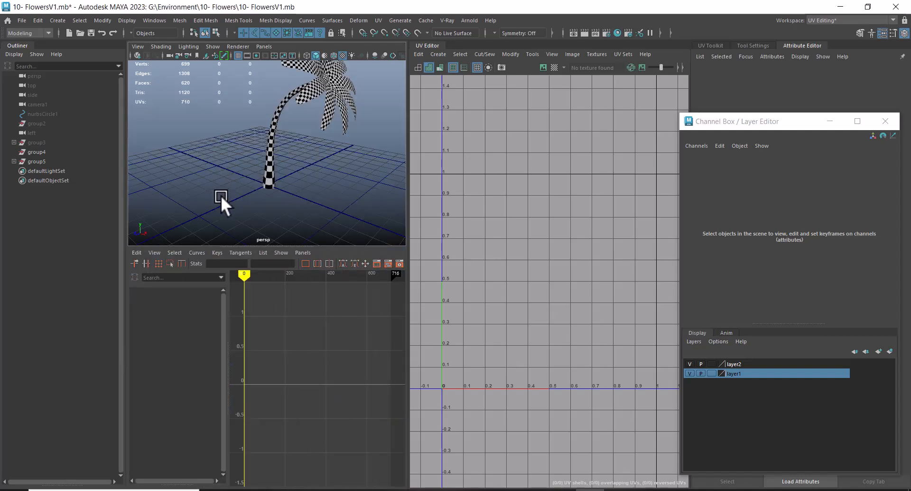
Switch the workspace from UV Editing to General.
{"action": "left_click", "coordinate": [859, 22]}
{"action": "left_click", "coordinate": [850, 36]}
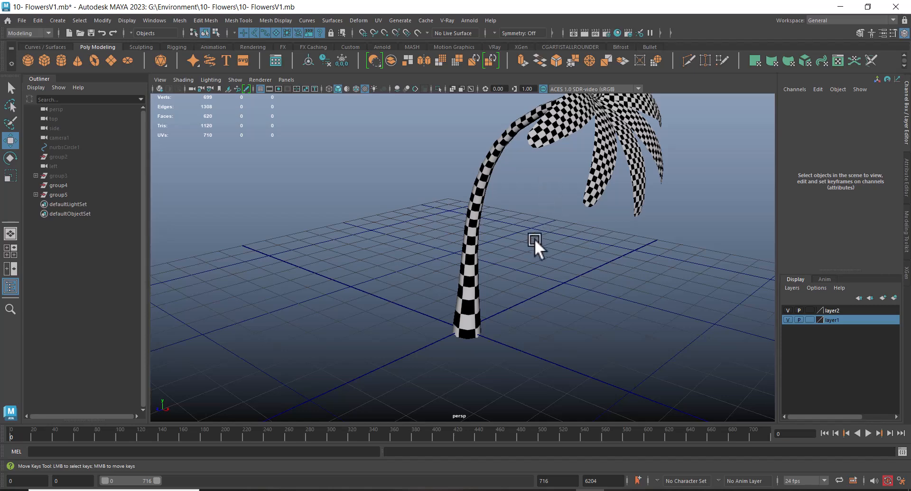
Try the Hypershade/Render/Persp layout, and enlarge its perspective view back to full size.
{"action": "key", "text": "space"}
{"action": "left_click_drag", "start_coordinate": [498, 191], "coordinate": [545, 177]}
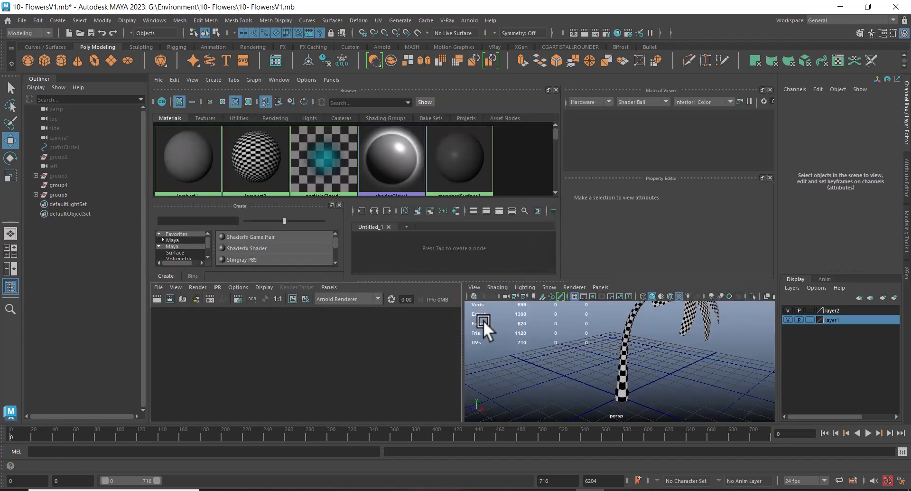
{"action": "key", "text": "space"}
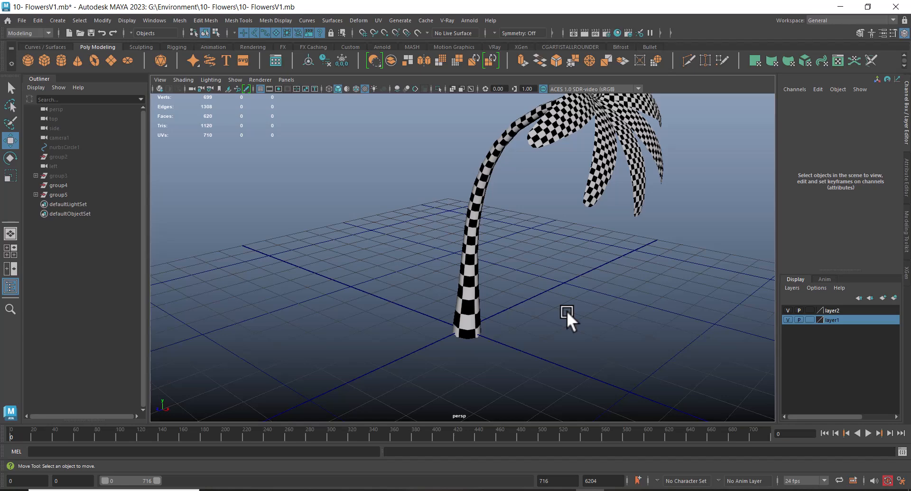
{"action": "left_click_drag", "start_coordinate": [564, 261], "coordinate": [526, 241], "text": "alt"}
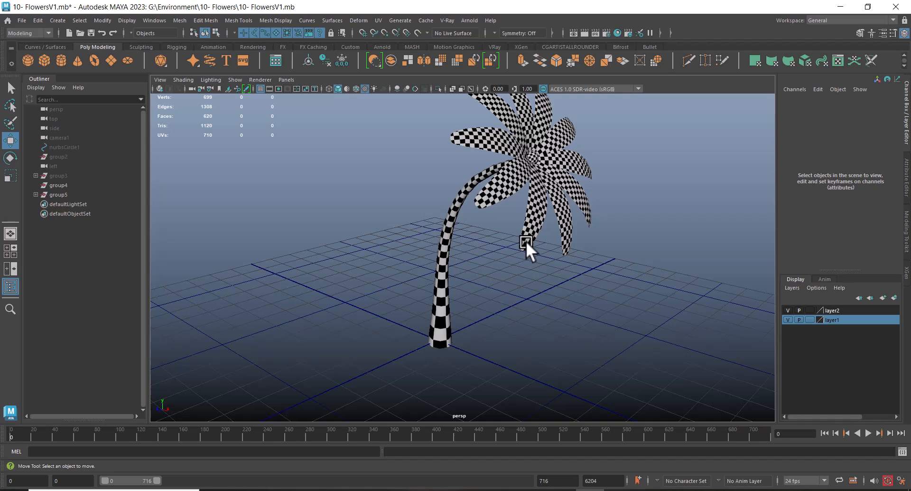
{"action": "left_click_drag", "start_coordinate": [528, 240], "coordinate": [530, 274], "text": "alt"}
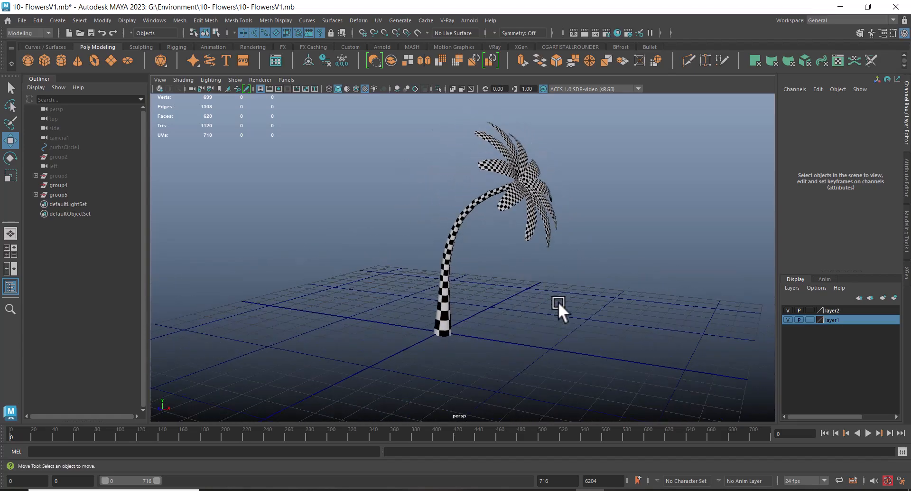
{"action": "key", "text": "space"}
{"action": "left_click_drag", "start_coordinate": [460, 156], "coordinate": [461, 157]}
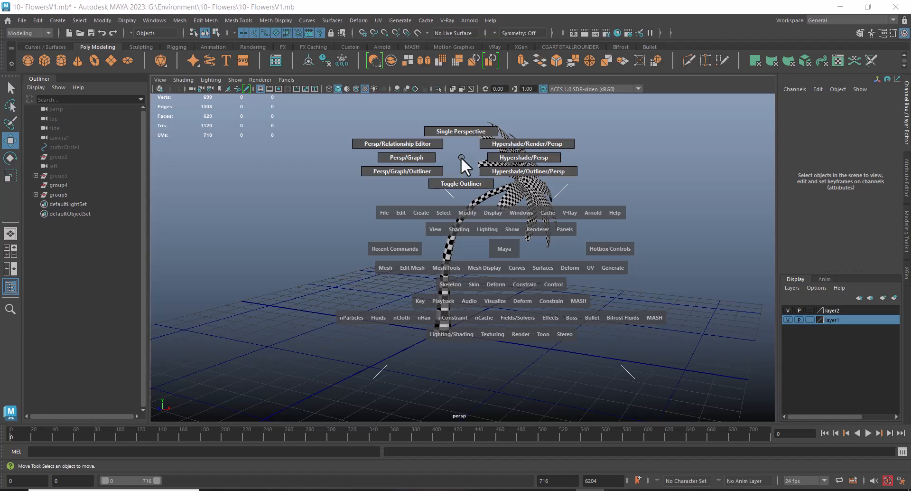
{"action": "left_click_drag", "start_coordinate": [496, 351], "coordinate": [494, 351]}
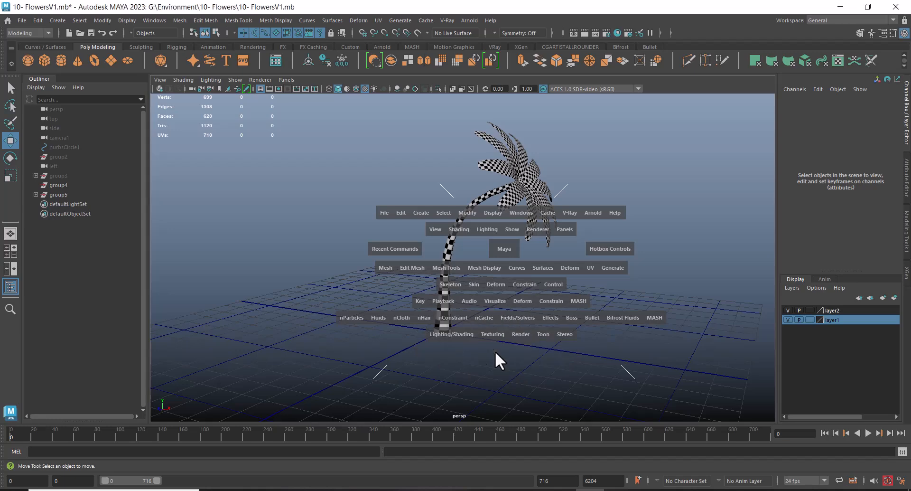
Switch to the four-view layout and replace the side view with the Render View.
{"action": "left_click", "coordinate": [8, 251]}
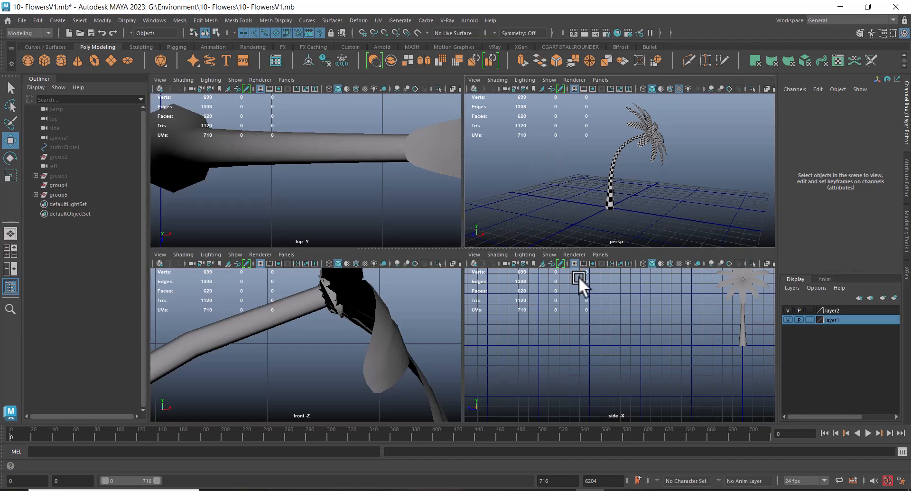
{"action": "key", "text": "space"}
{"action": "left_click", "coordinate": [566, 371]}
{"action": "left_click_drag", "start_coordinate": [566, 371], "coordinate": [518, 360]}
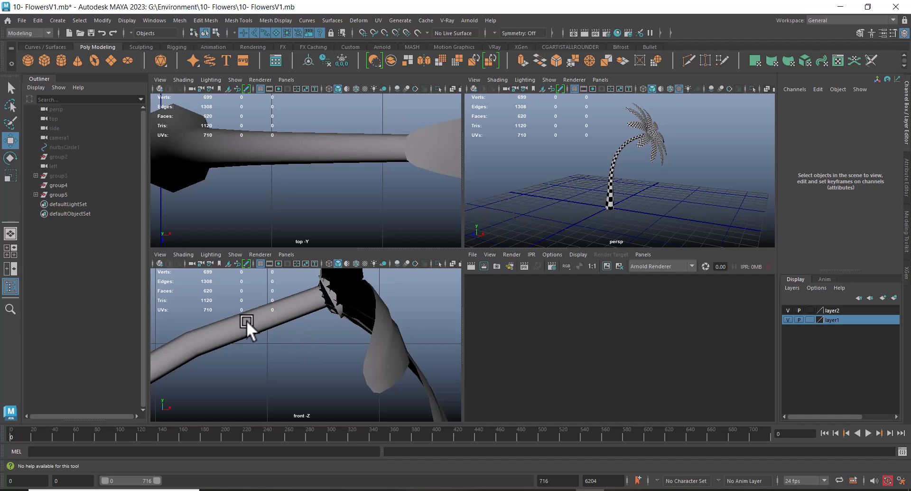
Switch to the browser to view the compass image results, and return to Maya.
{"action": "key", "text": "space"}
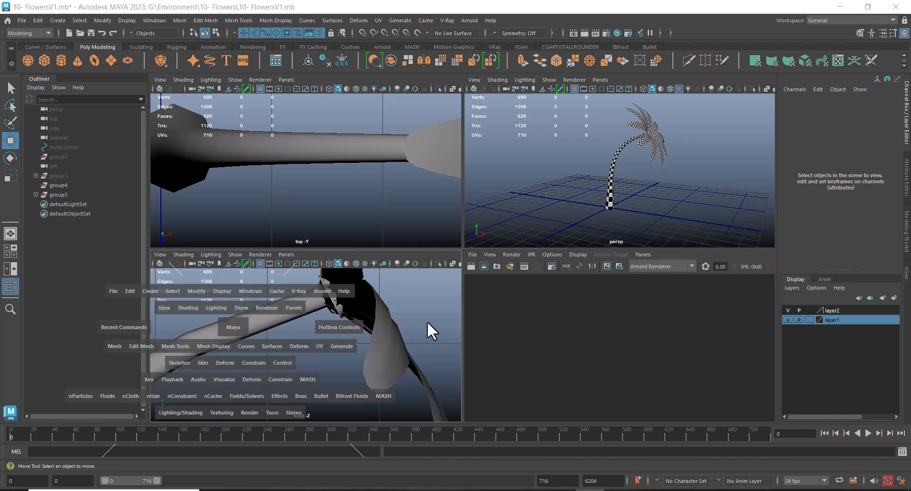
{"action": "left_click_drag", "start_coordinate": [428, 322], "coordinate": [428, 321]}
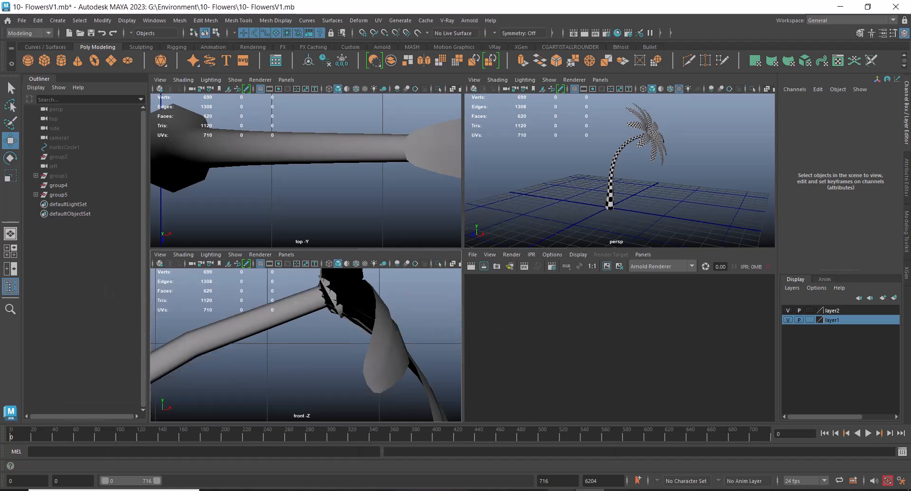
{"action": "left_click", "coordinate": [521, 458]}
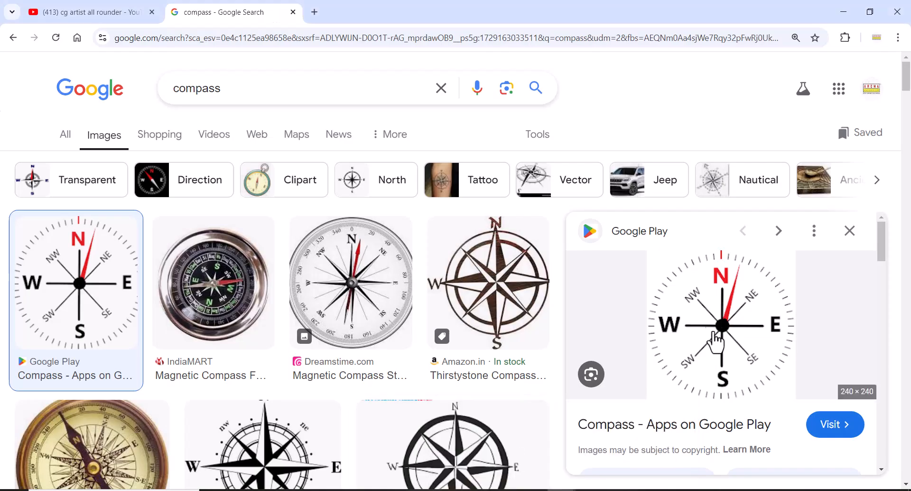
{"action": "left_click", "coordinate": [844, 11]}
Hide the shelf from the interface and show it again.
{"action": "key", "text": "space"}
{"action": "left_click", "coordinate": [483, 317]}
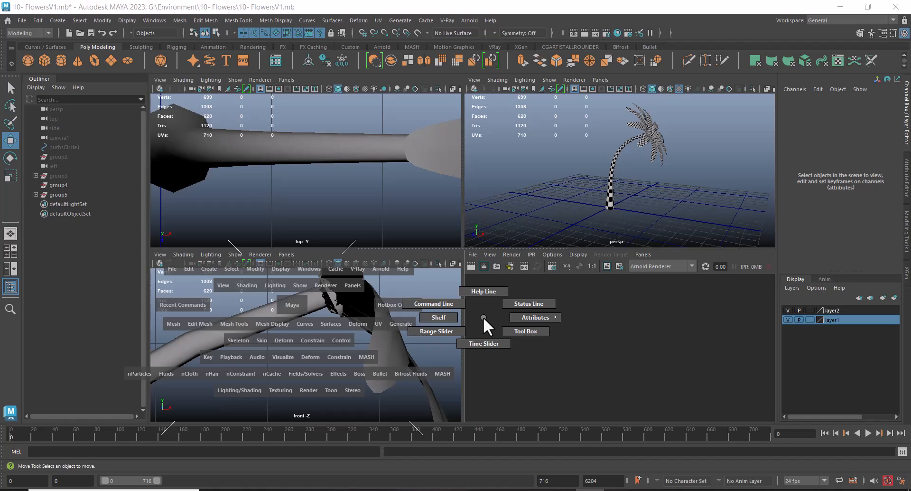
{"action": "left_click", "coordinate": [433, 316]}
{"action": "left_click", "coordinate": [484, 317]}
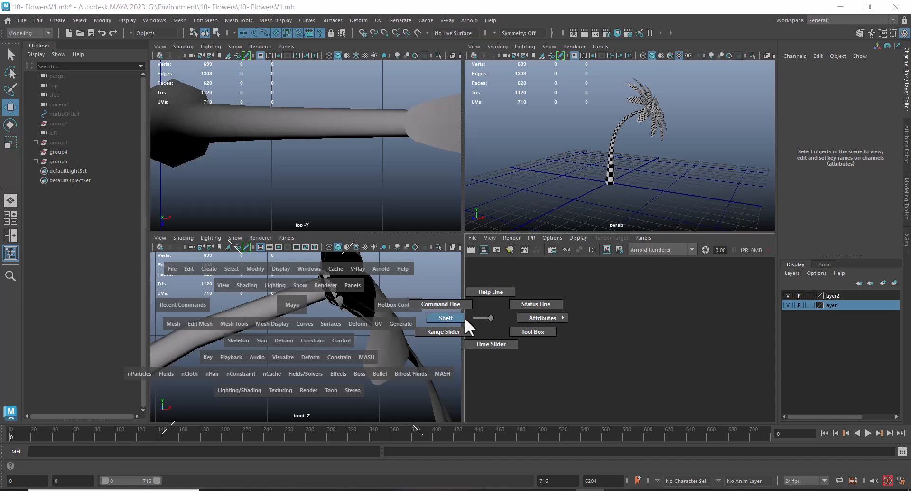
{"action": "left_click", "coordinate": [438, 316]}
Hide the Tool Box, the Time Slider and the Help Line from the interface.
{"action": "left_click", "coordinate": [525, 321]}
{"action": "left_click", "coordinate": [451, 329]}
{"action": "left_click", "coordinate": [532, 335]}
{"action": "left_click", "coordinate": [491, 340]}
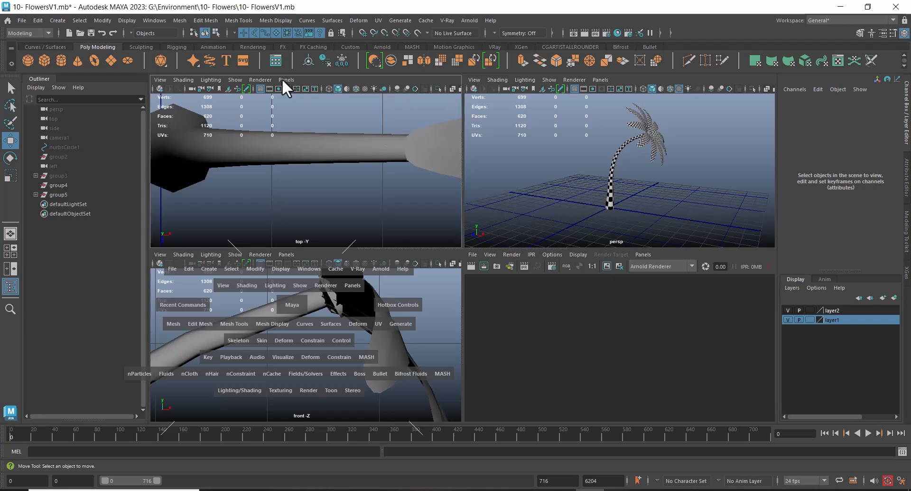
{"action": "left_click_drag", "start_coordinate": [544, 334], "coordinate": [549, 287]}
{"action": "left_click", "coordinate": [536, 354]}
{"action": "left_click_drag", "start_coordinate": [535, 354], "coordinate": [544, 375]}
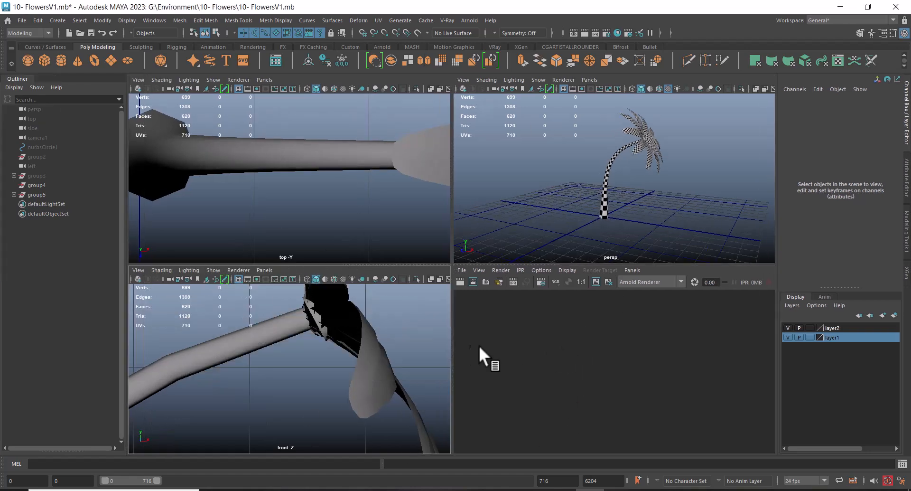
Try different selection masks, finishing with the Dynamics mask.
{"action": "key", "text": "space"}
{"action": "left_click_drag", "start_coordinate": [267, 346], "coordinate": [266, 346]}
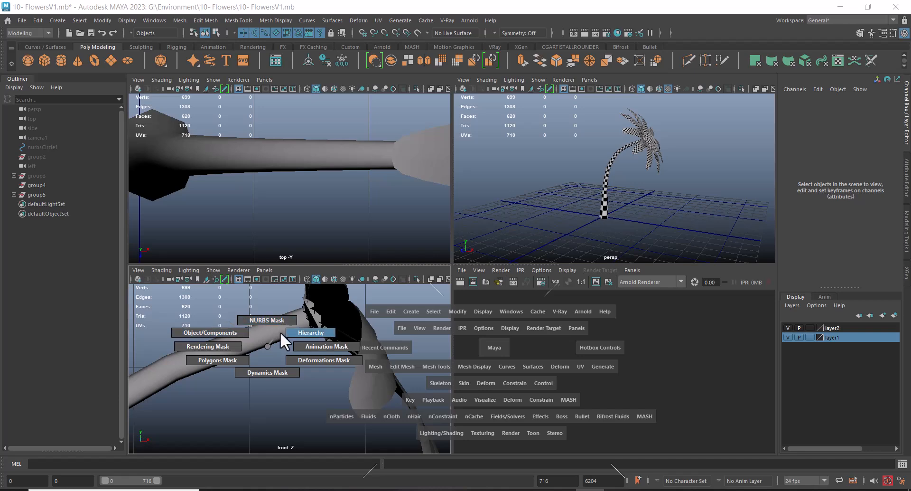
{"action": "left_click_drag", "start_coordinate": [258, 353], "coordinate": [238, 328]}
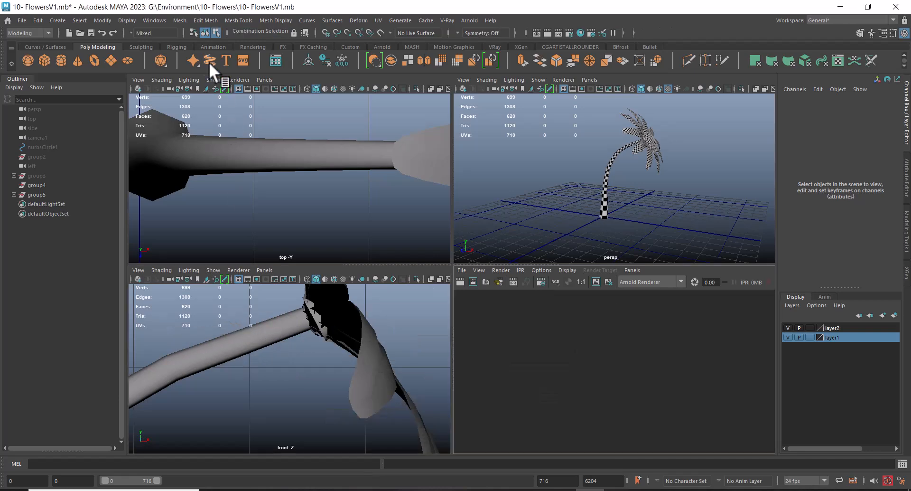
{"action": "key", "text": "space"}
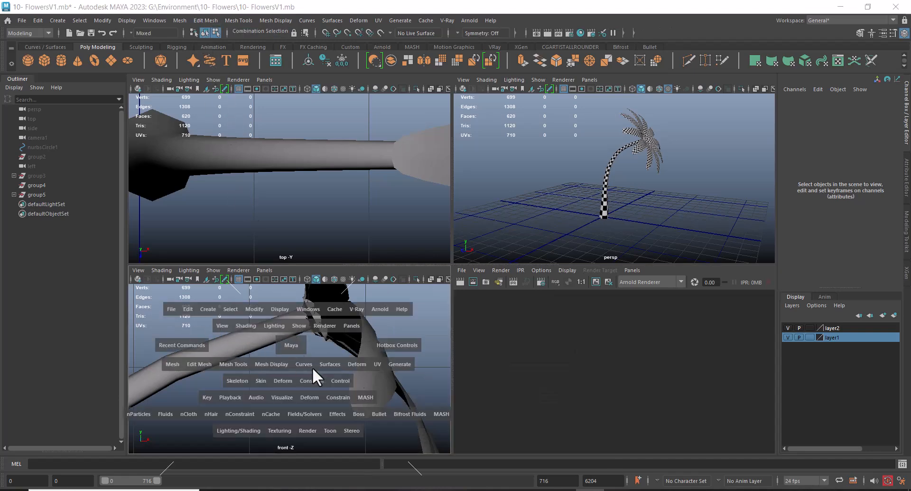
{"action": "left_click_drag", "start_coordinate": [99, 343], "coordinate": [96, 374]}
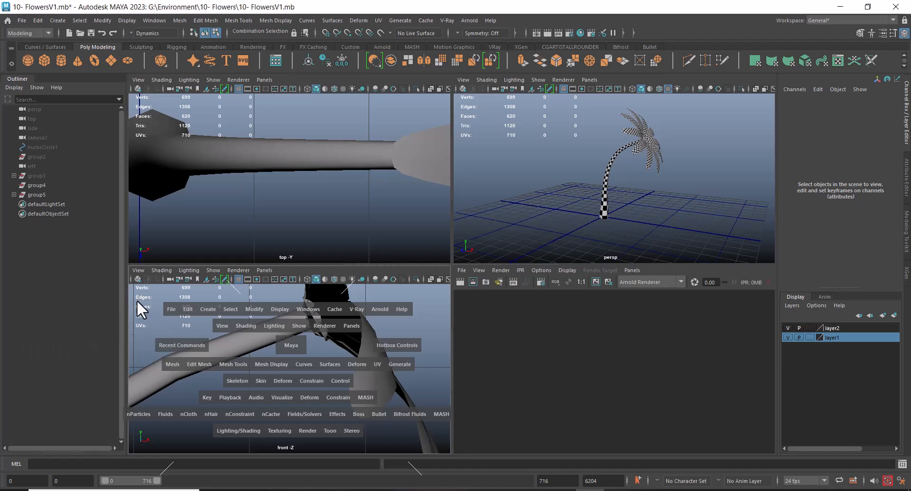
Set the selection mode to Hierarchy, and change it to the Rendering mask.
{"action": "key", "text": "space"}
{"action": "left_click_drag", "start_coordinate": [236, 357], "coordinate": [293, 340]}
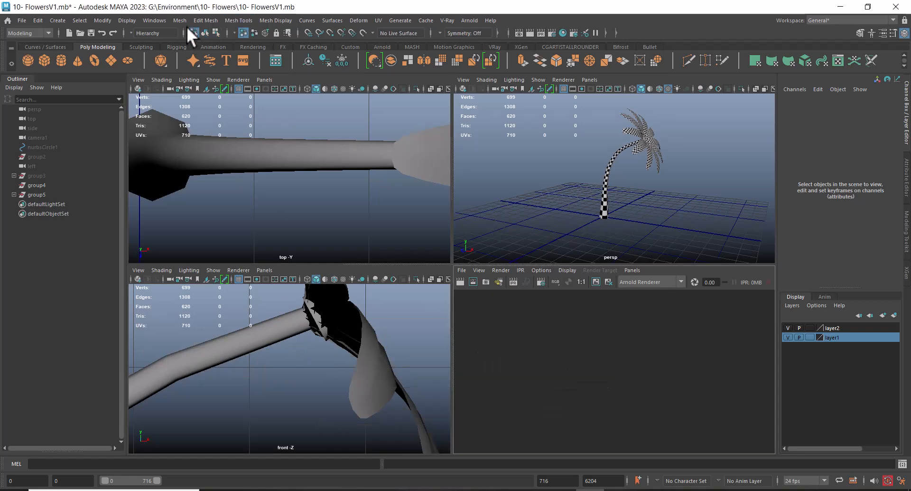
{"action": "key", "text": "space"}
{"action": "left_click_drag", "start_coordinate": [271, 323], "coordinate": [203, 321]}
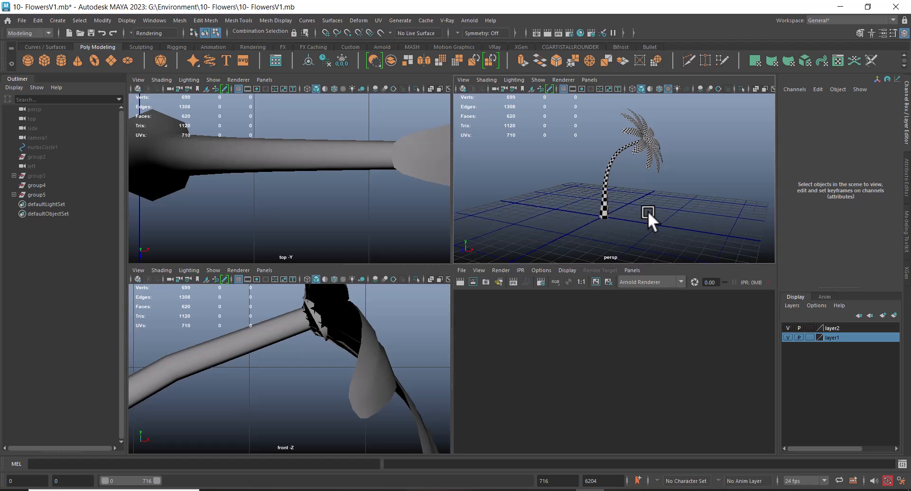
Enlarge the perspective view of the palm tree to a single full-size panel.
{"action": "key", "text": "space"}
{"action": "left_click_drag", "start_coordinate": [596, 305], "coordinate": [656, 305], "text": "alt"}
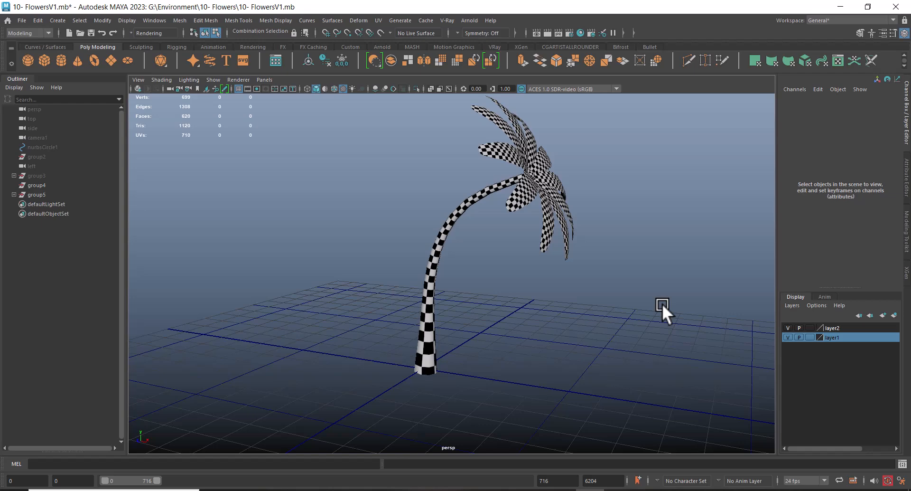
{"action": "left_click_drag", "start_coordinate": [566, 246], "coordinate": [477, 266], "text": "ctrl+alt"}
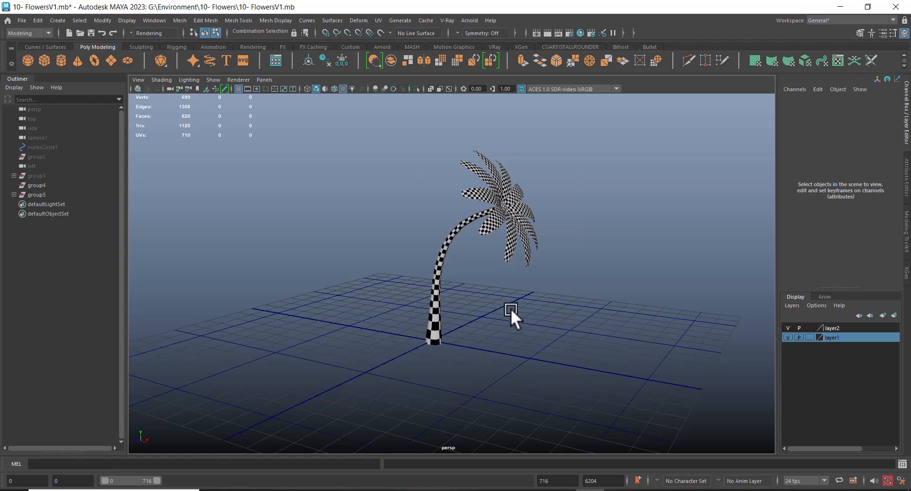
{"action": "key", "text": "space"}
{"action": "mouse_move", "coordinate": [326, 317]}
{"action": "left_mouse_down"}
{"action": "mouse_move", "coordinate": [330, 351]}
{"action": "mouse_move", "coordinate": [266, 299]}
{"action": "mouse_move", "coordinate": [319, 323]}
{"action": "mouse_move", "coordinate": [328, 316]}
{"action": "left_mouse_up"}
{"action": "left_click", "coordinate": [33, 176]}
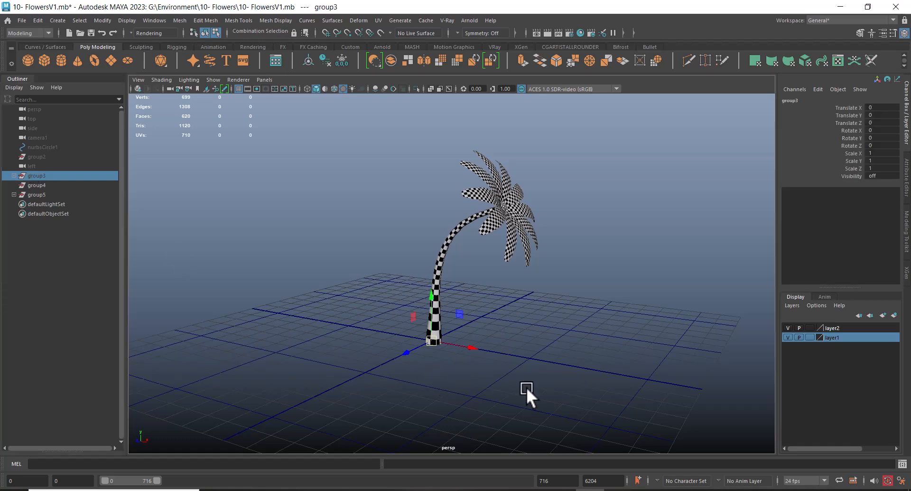
{"action": "scroll", "coordinate": [529, 348], "scroll_direction": "up", "scroll_amount": 2}
{"action": "left_click", "coordinate": [551, 359]}
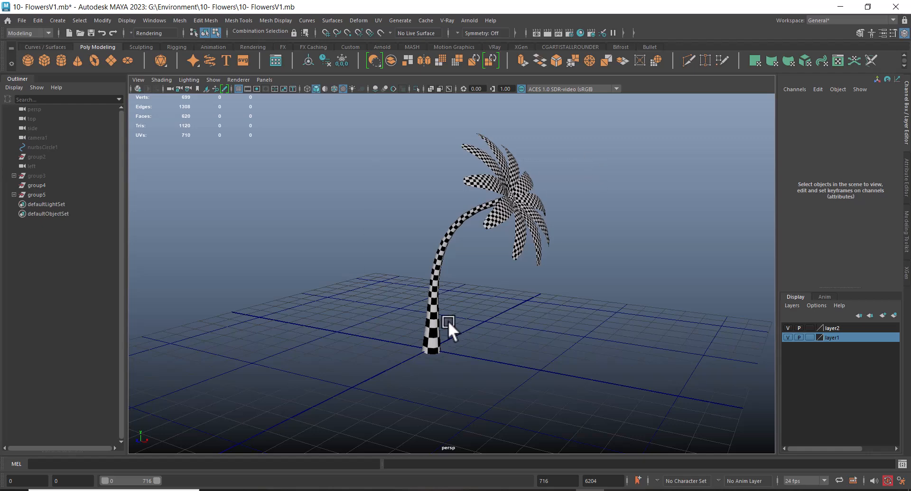
Set the selection mode to Hierarchy and select the whole palm tree as its top group, group5.
{"action": "left_click", "coordinate": [193, 31]}
{"action": "left_click_drag", "start_coordinate": [589, 167], "coordinate": [343, 357]}
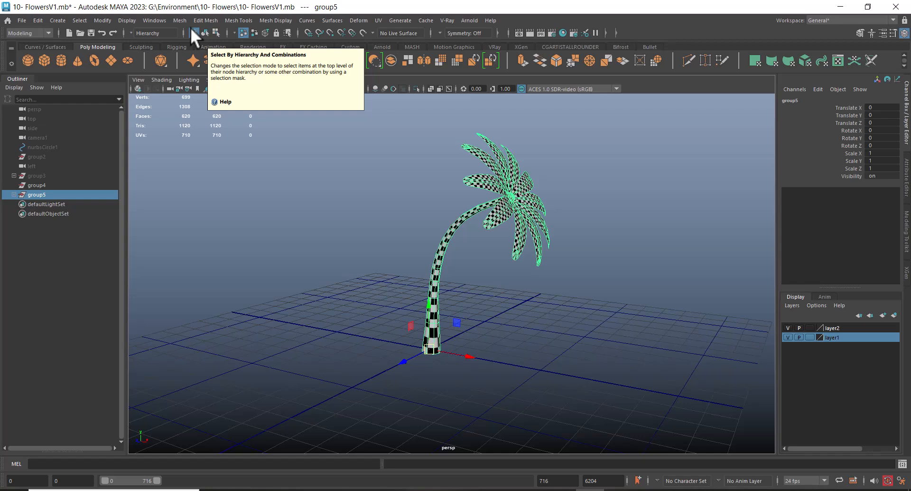
{"action": "left_click", "coordinate": [640, 318]}
{"action": "left_click_drag", "start_coordinate": [622, 158], "coordinate": [298, 437]}
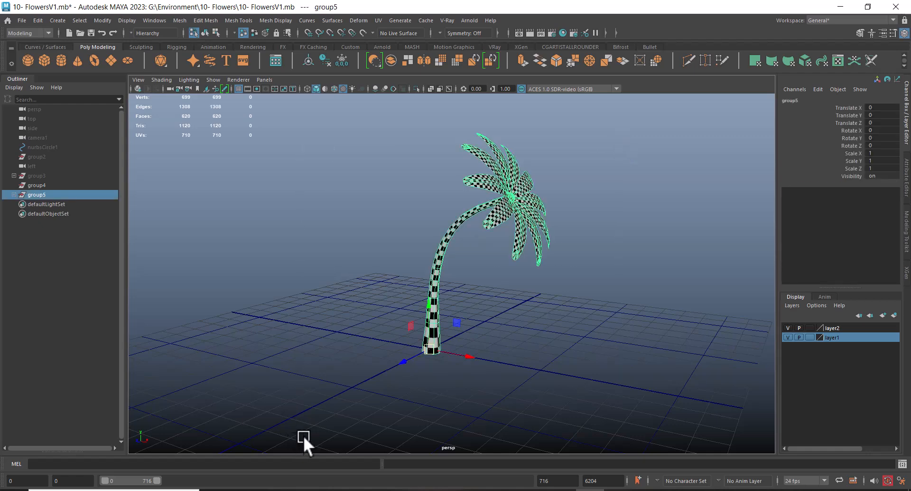
Change the perspective panel to the top view and show the selected palm tree close up.
{"action": "key", "text": "space"}
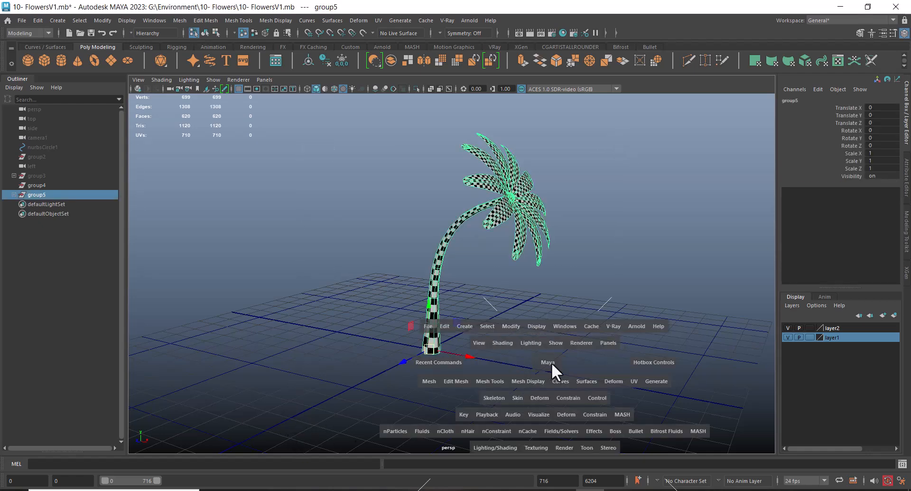
{"action": "key", "text": "space"}
{"action": "left_click_drag", "start_coordinate": [515, 306], "coordinate": [456, 311]}
{"action": "scroll", "coordinate": [503, 256], "scroll_direction": "down", "scroll_amount": 10}
{"action": "scroll", "coordinate": [477, 249], "scroll_direction": "up", "scroll_amount": 5}
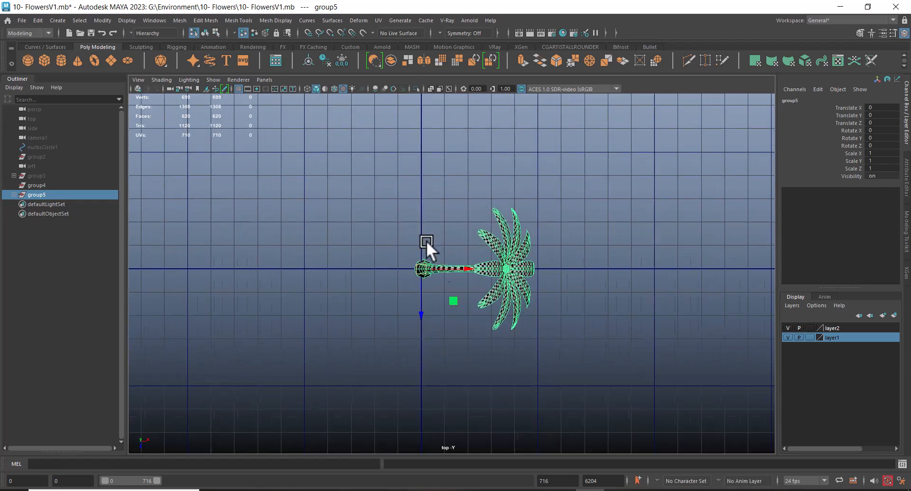
{"action": "scroll", "coordinate": [456, 266], "scroll_direction": "up", "scroll_amount": 2}
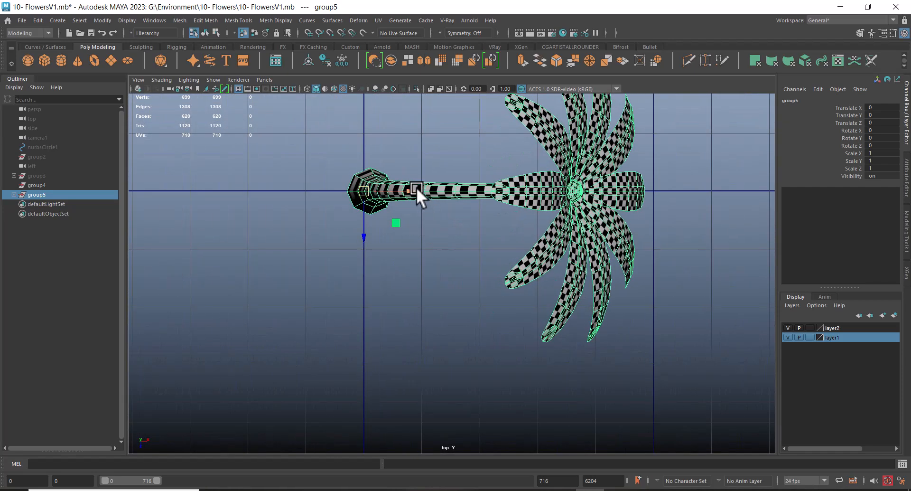
Move the palm tree group along X to 0.351, and bring up the flowers.jpg reference image for comparison.
{"action": "left_click_drag", "start_coordinate": [411, 188], "coordinate": [427, 190]}
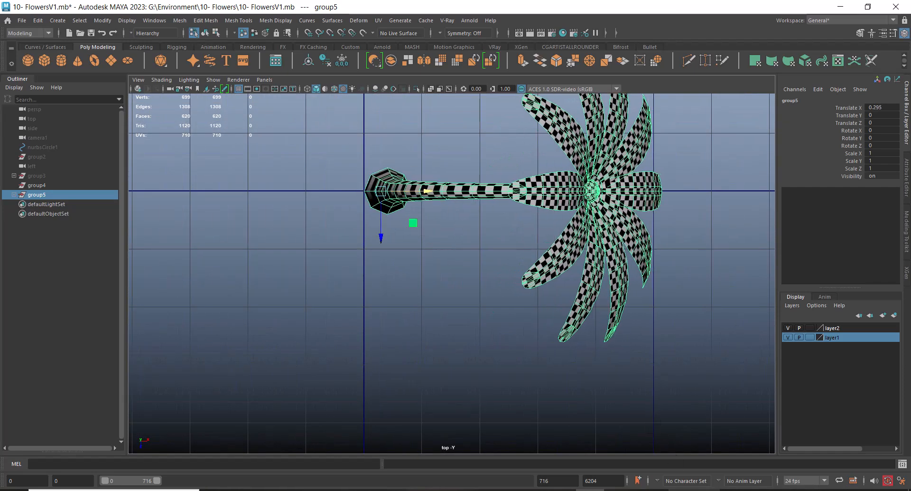
{"action": "left_click", "coordinate": [618, 490]}
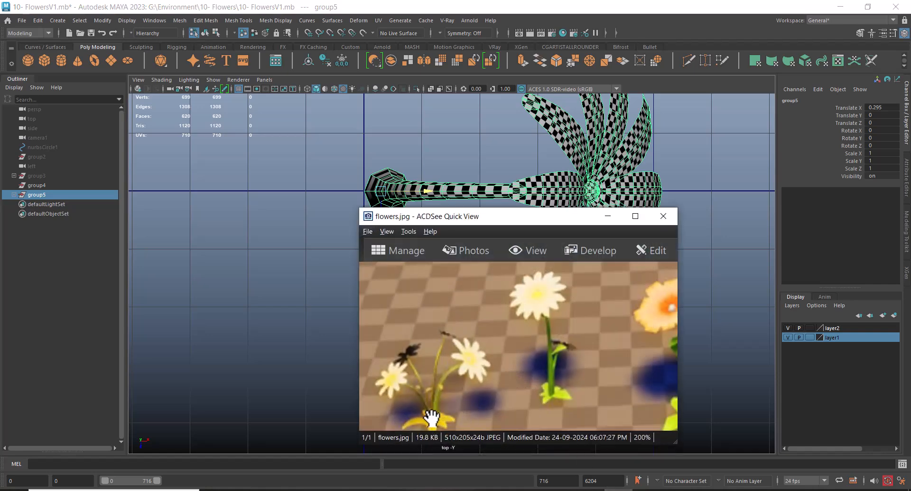
{"action": "left_click_drag", "start_coordinate": [546, 218], "coordinate": [159, 213]}
{"action": "middle_click_drag", "start_coordinate": [422, 261], "coordinate": [535, 270], "text": "alt"}
{"action": "scroll", "coordinate": [539, 221], "scroll_direction": "up", "scroll_amount": 2}
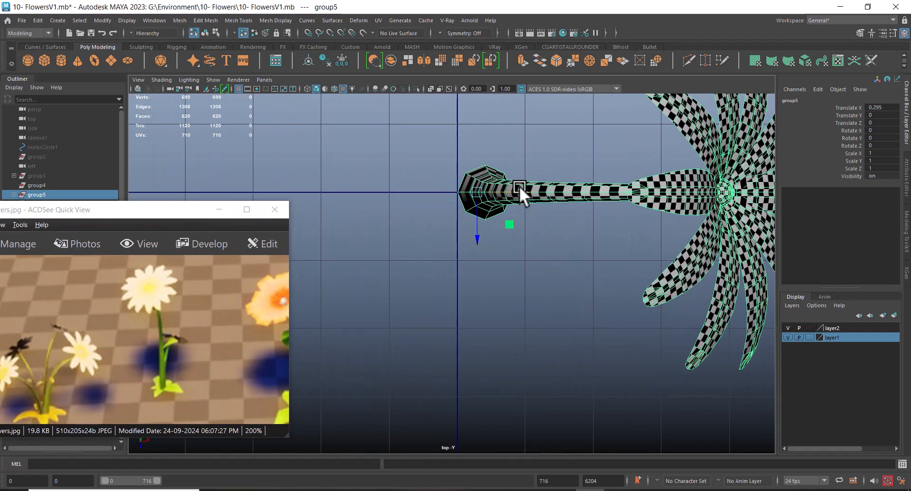
{"action": "left_click_drag", "start_coordinate": [519, 186], "coordinate": [523, 186]}
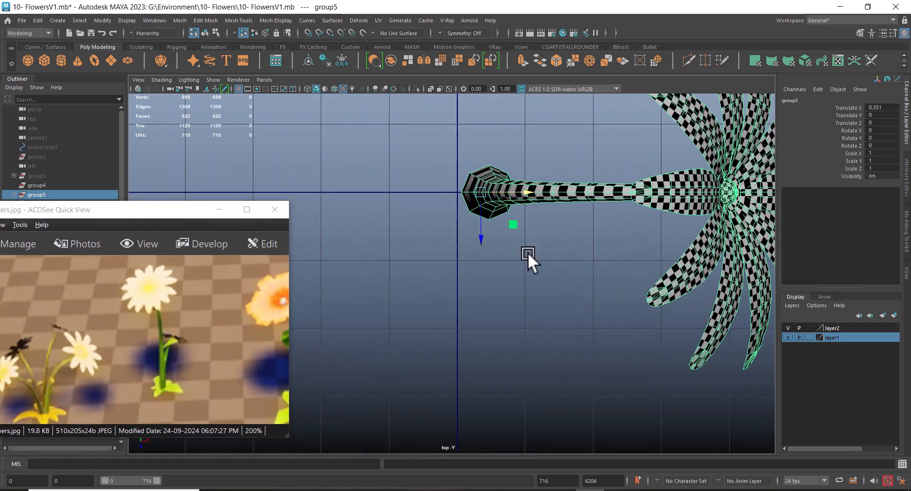
{"action": "scroll", "coordinate": [582, 285], "scroll_direction": "up", "scroll_amount": 3}
Snap the palm tree group's pivot to the grid origin and return to the perspective view.
{"action": "key", "text": "d"}
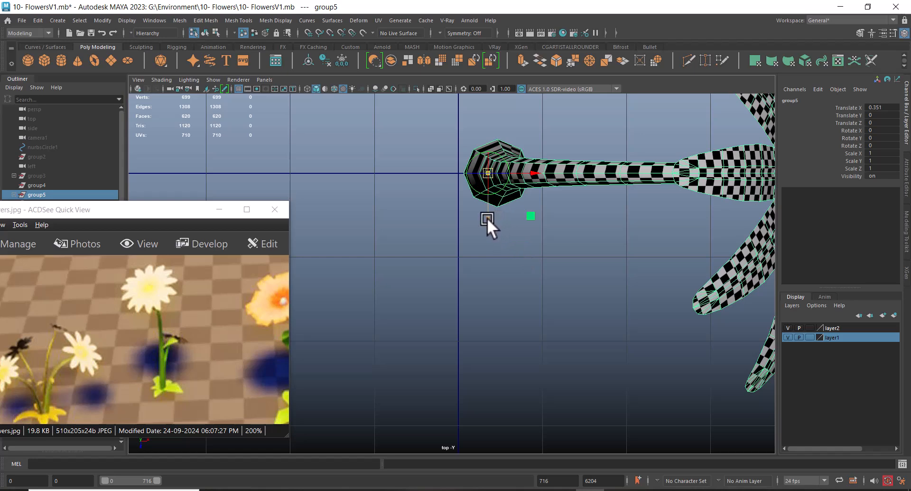
{"action": "middle_click_drag", "start_coordinate": [457, 171], "coordinate": [445, 170]}
{"action": "key", "text": "x"}
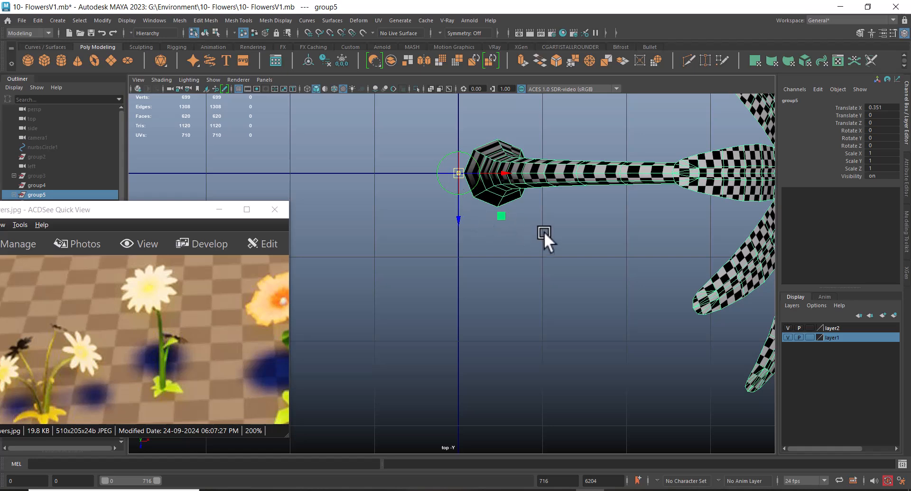
{"action": "key", "text": "x"}
{"action": "middle_click_drag", "start_coordinate": [537, 242], "coordinate": [446, 177]}
{"action": "scroll", "coordinate": [505, 236], "scroll_direction": "down", "scroll_amount": 4}
{"action": "key", "text": "space"}
{"action": "left_click_drag", "start_coordinate": [518, 285], "coordinate": [518, 159]}
{"action": "left_click_drag", "start_coordinate": [591, 273], "coordinate": [557, 278], "text": "alt"}
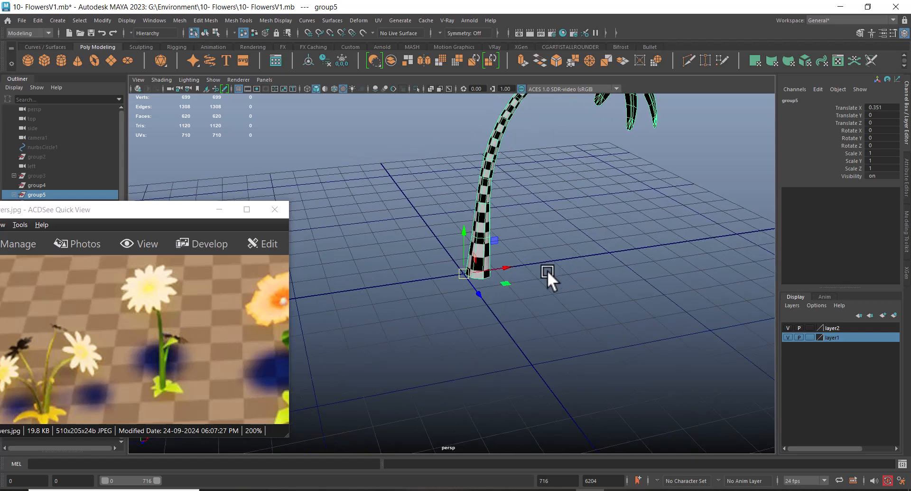
Open the Windows Calculator and divide 360 by 4 to find the rotation angle between the trees.
{"action": "key", "text": "super"}
{"action": "type", "text": "cal"}
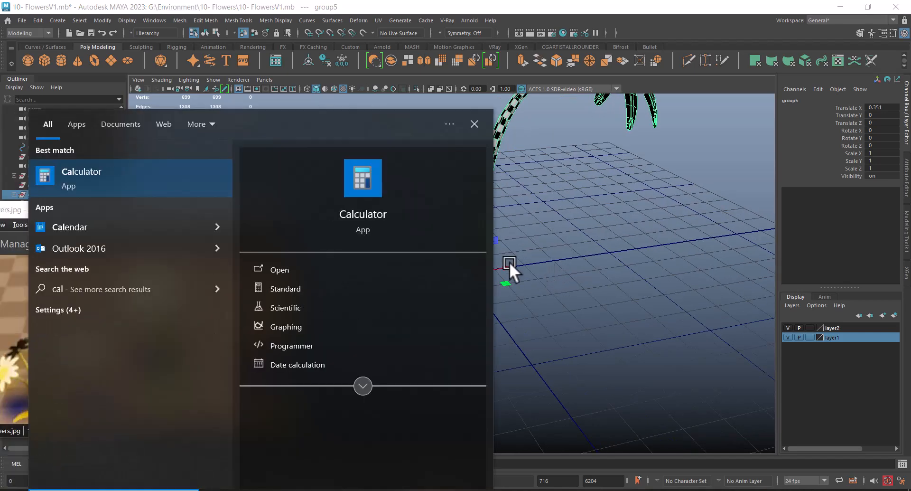
{"action": "left_click", "coordinate": [106, 174]}
{"action": "left_click_drag", "start_coordinate": [259, 114], "coordinate": [561, 103]}
{"action": "left_click", "coordinate": [647, 364]}
{"action": "left_click", "coordinate": [642, 335]}
{"action": "left_click", "coordinate": [599, 399]}
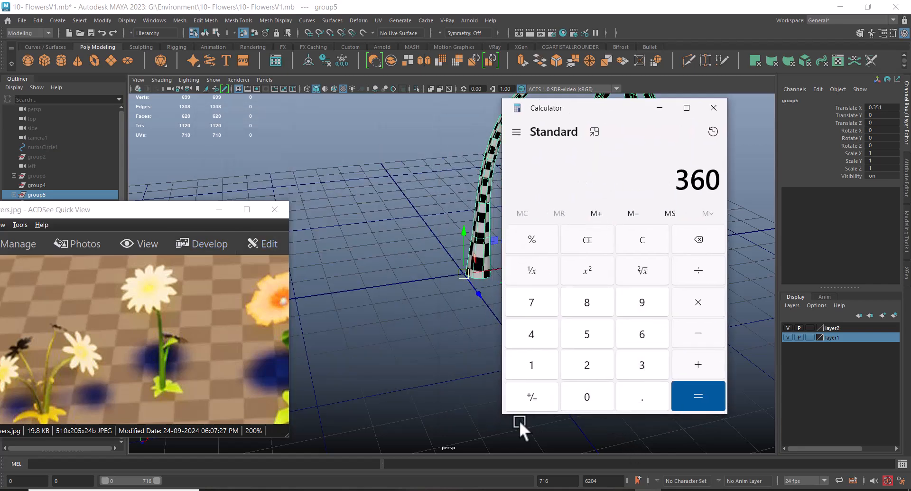
{"action": "left_click", "coordinate": [708, 278]}
{"action": "left_click", "coordinate": [542, 338]}
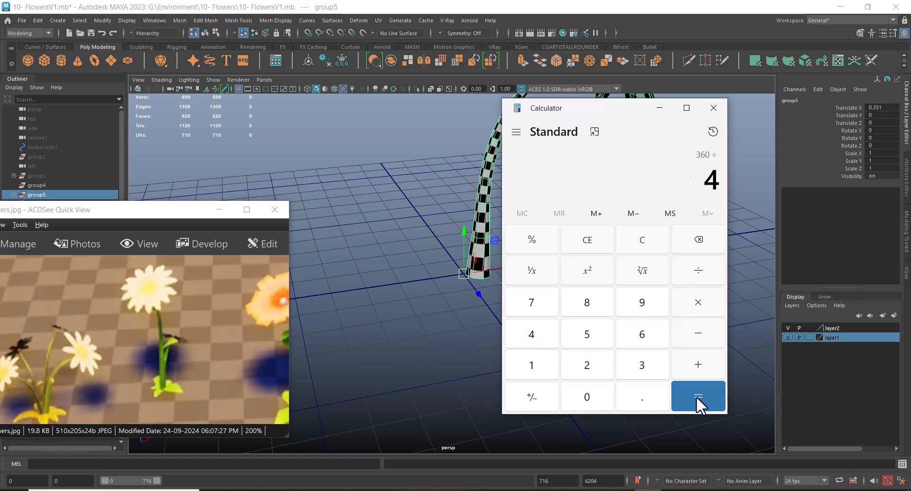
{"action": "left_click", "coordinate": [696, 396]}
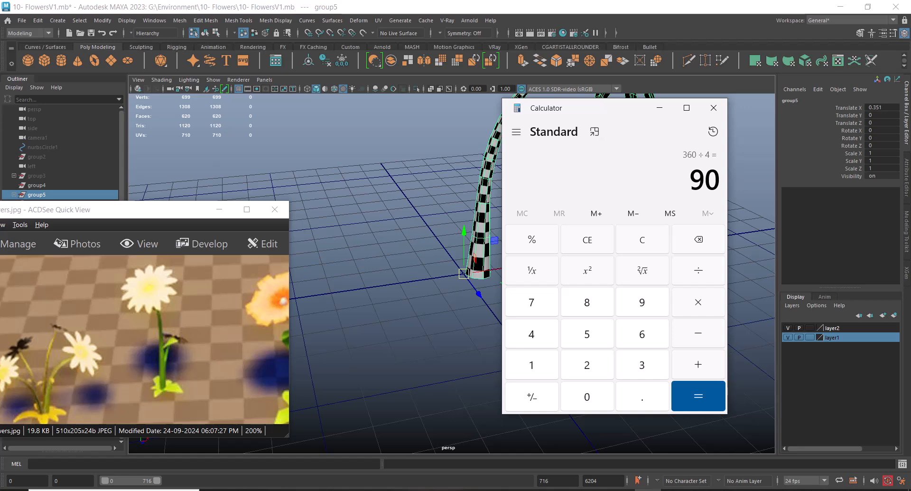
Open the Duplicate Special options, reset the settings and set the number of copies to 3.
{"action": "left_click", "coordinate": [38, 20]}
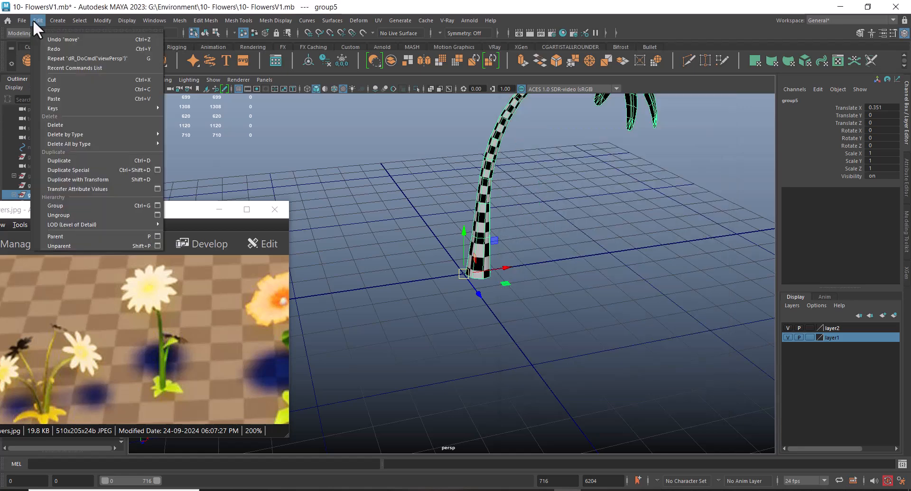
{"action": "left_click", "coordinate": [156, 170]}
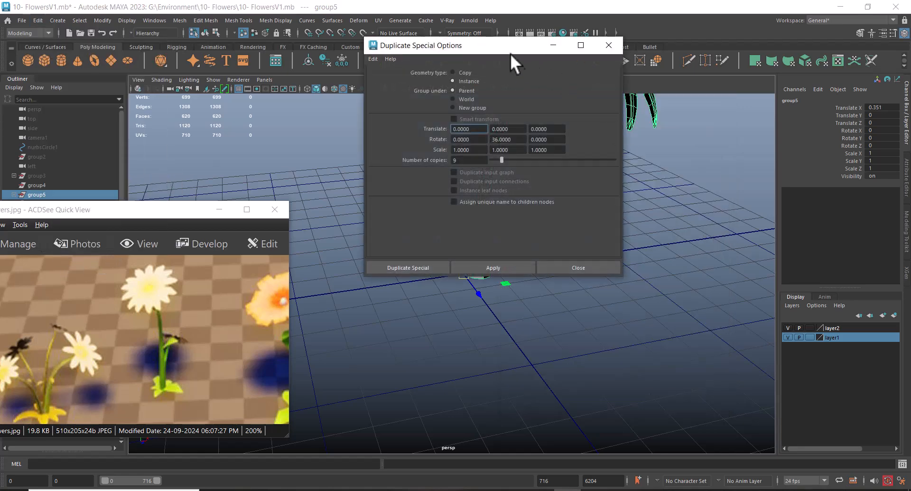
{"action": "left_click_drag", "start_coordinate": [508, 43], "coordinate": [742, 135]}
{"action": "left_click", "coordinate": [609, 145]}
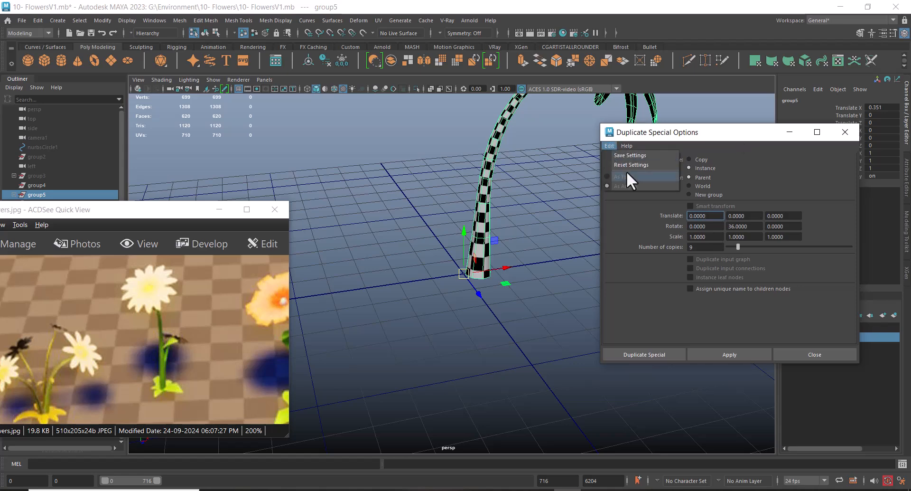
{"action": "left_click", "coordinate": [627, 163]}
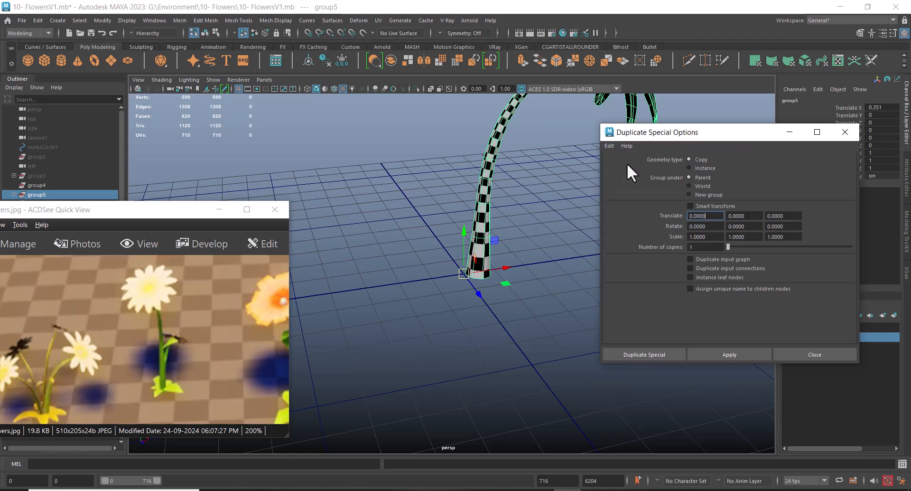
{"action": "left_click", "coordinate": [714, 248]}
{"action": "double_click", "coordinate": [713, 247]}
{"action": "type", "text": "3"}
Try rotating the palm tree group about its Y axis and undo the rotation.
{"action": "left_click_drag", "start_coordinate": [475, 258], "coordinate": [459, 289], "text": "alt"}
{"action": "key", "text": "e"}
{"action": "left_click_drag", "start_coordinate": [654, 132], "coordinate": [665, 221]}
{"action": "left_click_drag", "start_coordinate": [447, 321], "coordinate": [522, 289]}
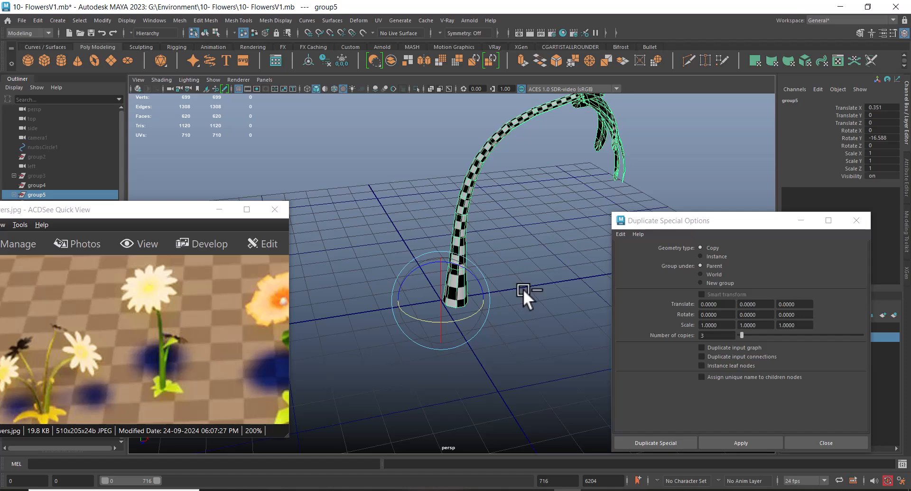
{"action": "key", "text": "ctrl+z"}
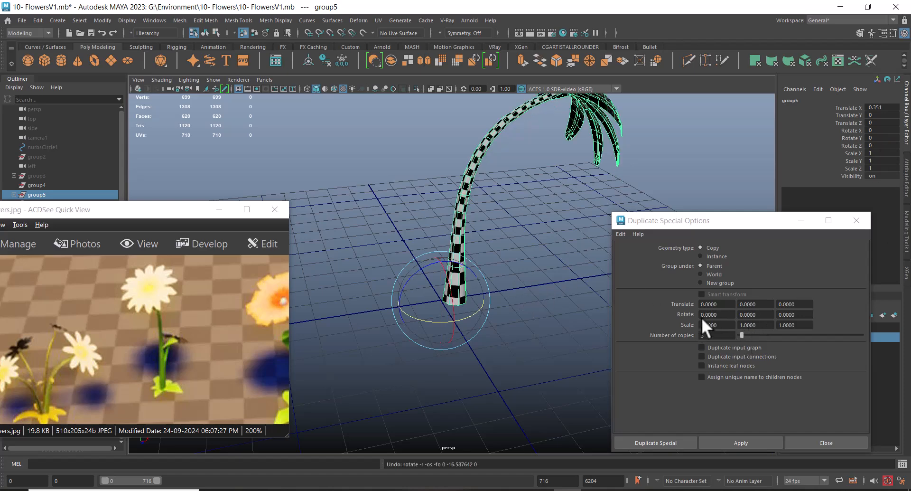
Set the Duplicate Special Y rotation to 90 and create the three copies of the palm tree.
{"action": "left_click", "coordinate": [756, 314]}
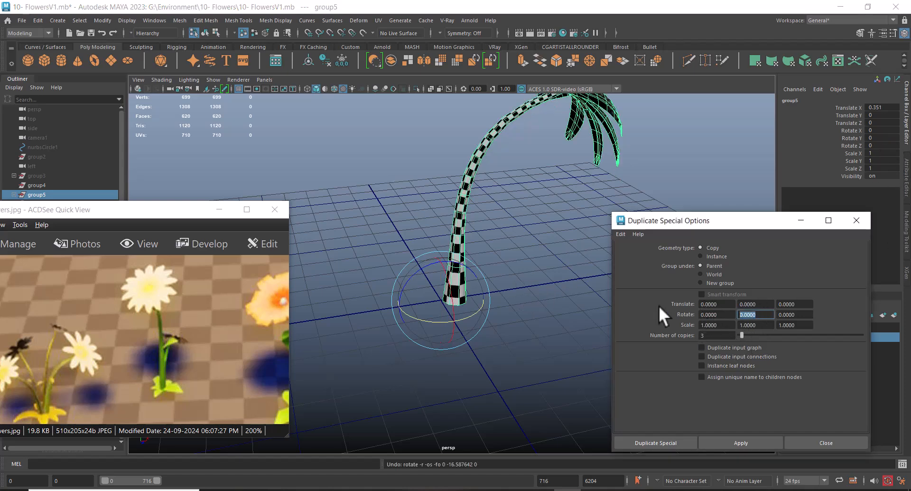
{"action": "type", "text": "90"}
{"action": "key", "text": "Return"}
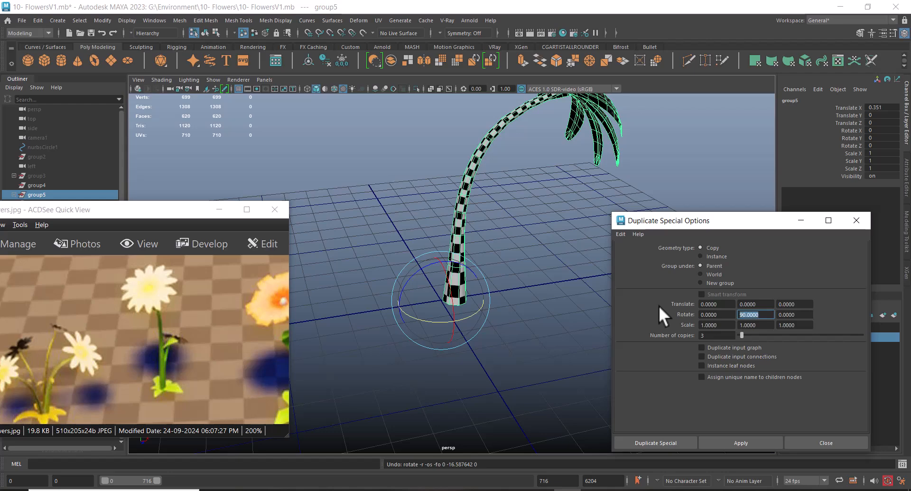
{"action": "left_click", "coordinate": [746, 442]}
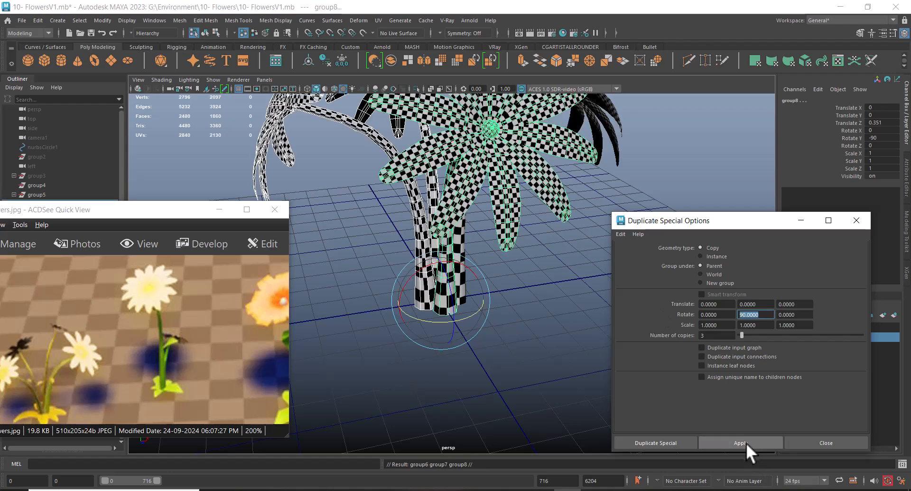
Compare the ring of palm trees with the flowers.jpg reference, and dismiss the reference and the Duplicate Special options.
{"action": "left_click_drag", "start_coordinate": [497, 358], "coordinate": [500, 314], "text": "alt"}
{"action": "scroll", "coordinate": [475, 321], "scroll_direction": "down", "scroll_amount": 5}
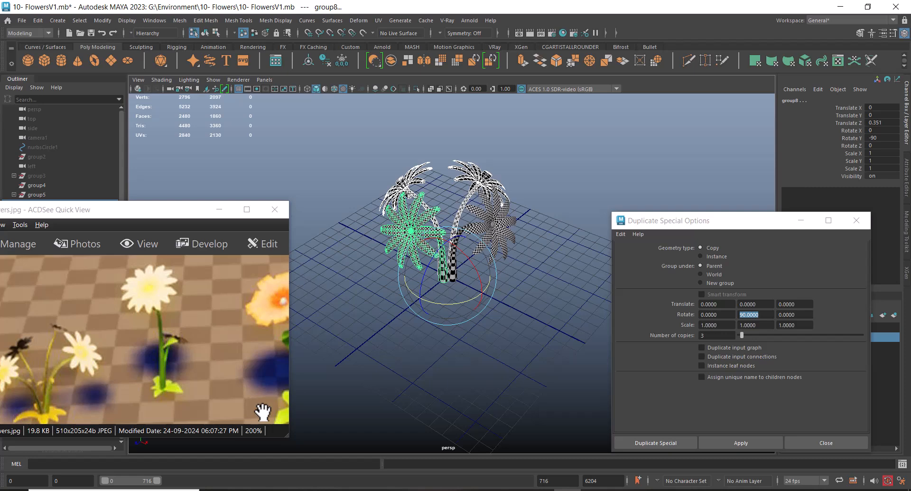
{"action": "left_click_drag", "start_coordinate": [118, 215], "coordinate": [152, 127]}
{"action": "left_click_drag", "start_coordinate": [166, 253], "coordinate": [162, 227]}
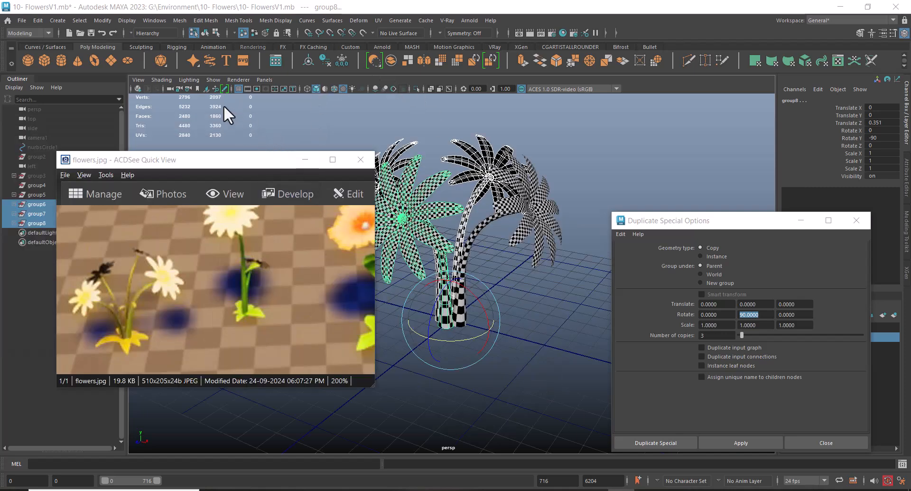
{"action": "left_click_drag", "start_coordinate": [449, 394], "coordinate": [503, 386], "text": "alt"}
{"action": "left_click", "coordinate": [306, 159]}
{"action": "left_click_drag", "start_coordinate": [497, 325], "coordinate": [456, 303], "text": "alt"}
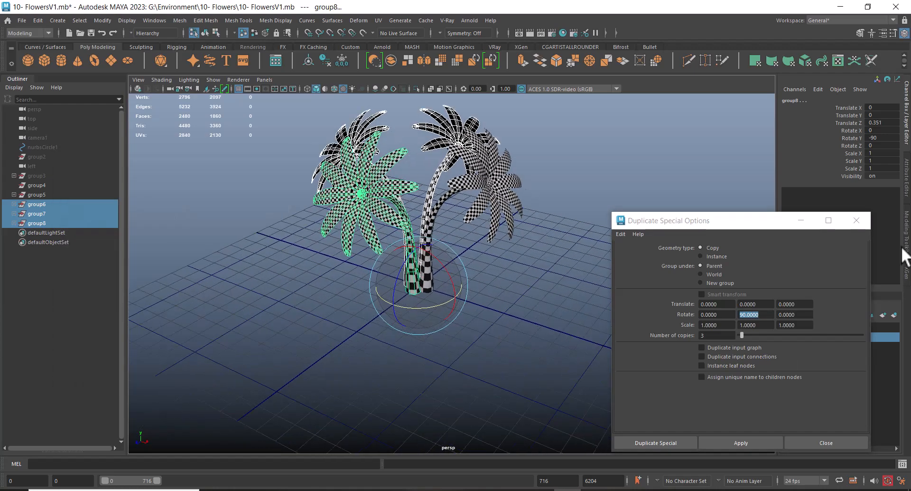
{"action": "left_click", "coordinate": [857, 220]}
{"action": "left_click_drag", "start_coordinate": [688, 332], "coordinate": [584, 321], "text": "alt"}
{"action": "left_click", "coordinate": [592, 323]}
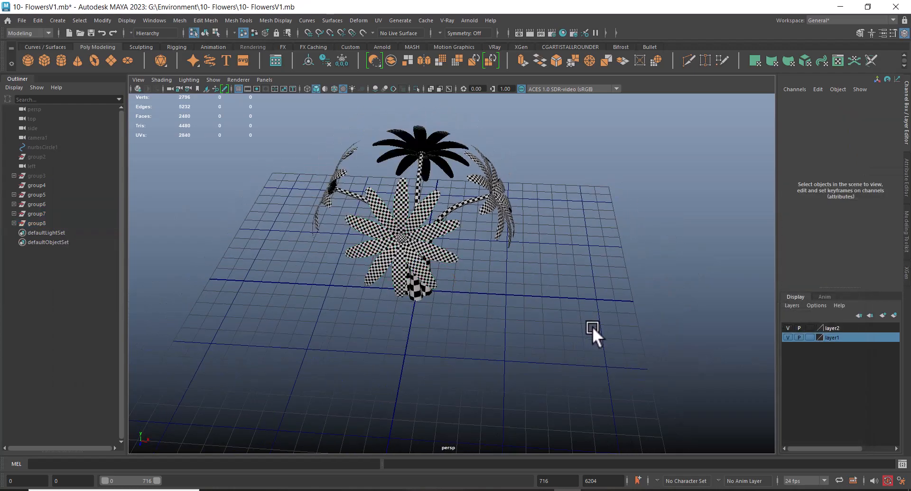
Create a polygon plane and move it along X to 1.466, clear of the trunks.
{"action": "right_click", "coordinate": [571, 292], "text": "shift"}
{"action": "right_click_drag", "start_coordinate": [571, 291], "coordinate": [534, 270], "text": "shift"}
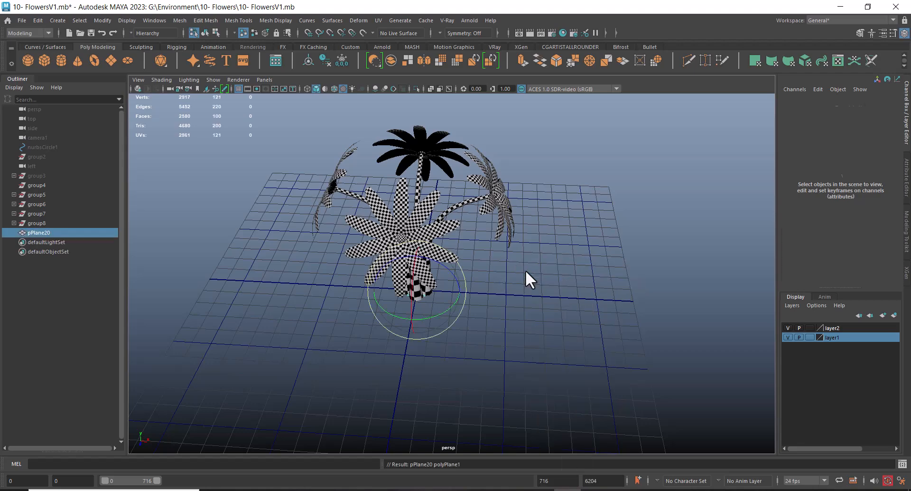
{"action": "left_click_drag", "start_coordinate": [525, 270], "coordinate": [465, 308], "text": "alt"}
{"action": "scroll", "coordinate": [465, 308], "scroll_direction": "up", "scroll_amount": 10}
{"action": "key", "text": "w"}
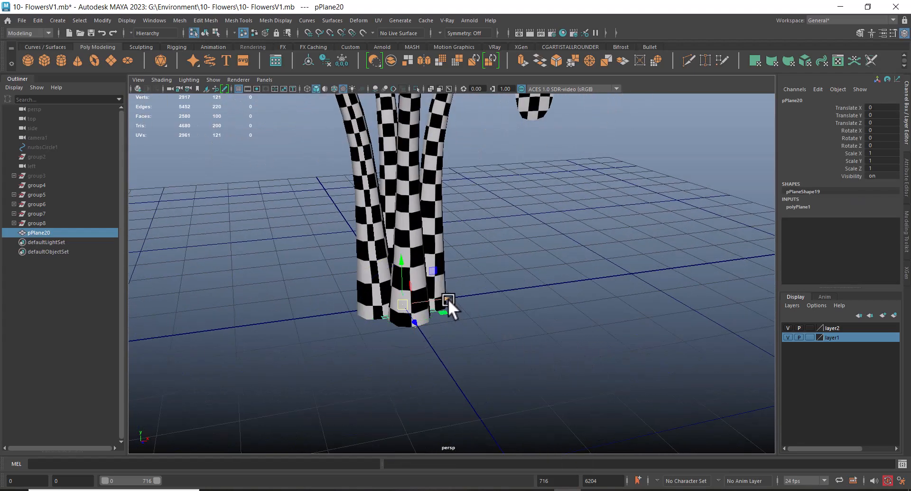
{"action": "left_click_drag", "start_coordinate": [446, 297], "coordinate": [514, 280]}
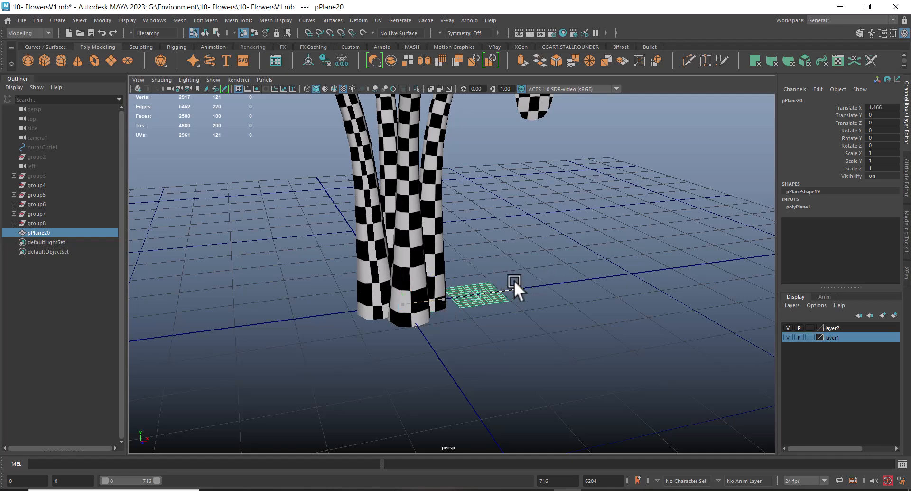
Hide everything except the plane, and reduce its width and height subdivisions to 1.
{"action": "key", "text": "alt+h"}
{"action": "left_click_drag", "start_coordinate": [611, 315], "coordinate": [582, 372], "text": "alt"}
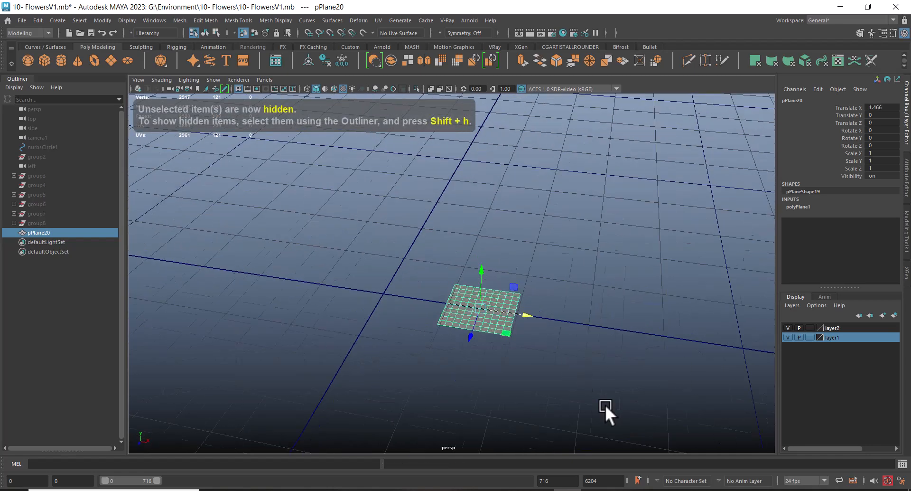
{"action": "middle_click_drag", "start_coordinate": [582, 371], "coordinate": [541, 352], "text": "alt"}
{"action": "scroll", "coordinate": [530, 323], "scroll_direction": "up", "scroll_amount": 4}
{"action": "left_click", "coordinate": [799, 207]}
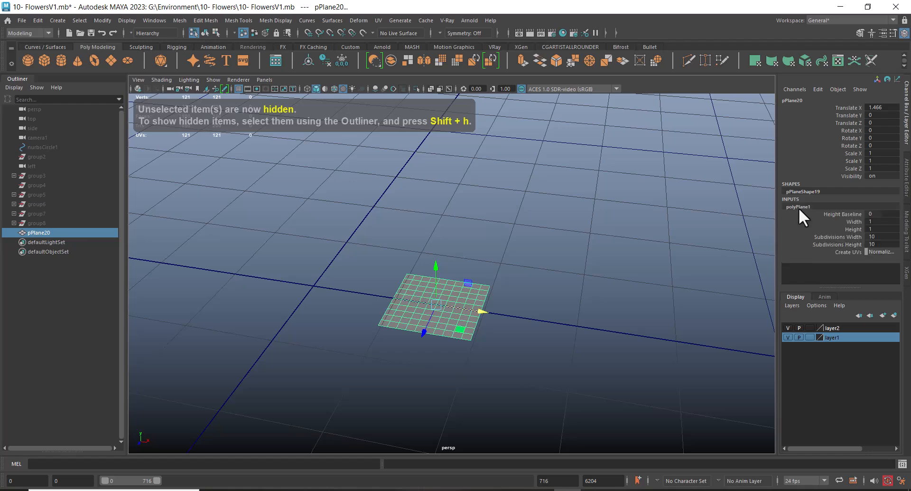
{"action": "left_click_drag", "start_coordinate": [842, 236], "coordinate": [844, 246]}
{"action": "middle_click_drag", "start_coordinate": [844, 246], "coordinate": [666, 261]}
Set the plane's width to 4.3 and move it along X to 2.167 so it starts near the origin.
{"action": "left_click", "coordinate": [849, 230]}
{"action": "key", "text": "ctrl+z"}
{"action": "left_click", "coordinate": [853, 222]}
{"action": "left_click_drag", "start_coordinate": [666, 261], "coordinate": [625, 303], "text": "alt"}
{"action": "key", "text": "w"}
{"action": "left_click_drag", "start_coordinate": [492, 295], "coordinate": [539, 291]}
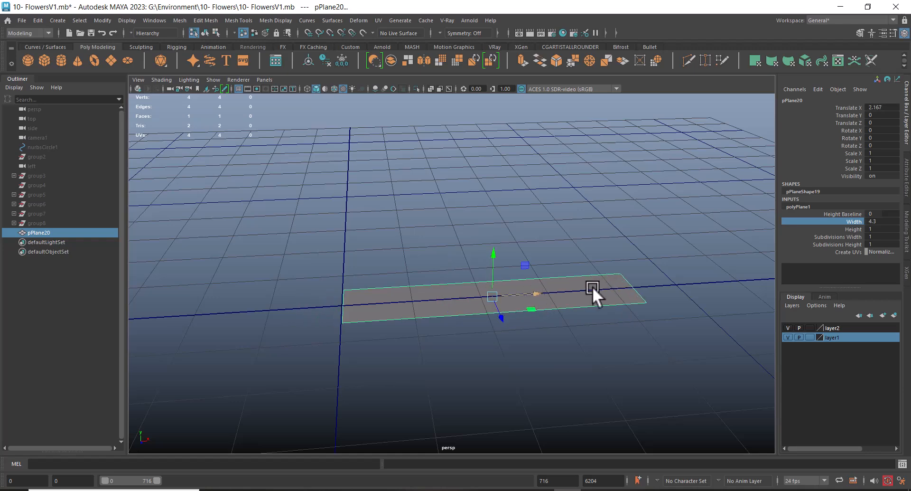
Set the plane's subdivisions to 9 in width and 2 in height, and show it in the top view.
{"action": "left_click", "coordinate": [852, 238]}
{"action": "middle_click_drag", "start_coordinate": [635, 257], "coordinate": [700, 257]}
{"action": "left_click", "coordinate": [821, 245]}
{"action": "left_click_drag", "start_coordinate": [700, 256], "coordinate": [655, 304], "text": "alt"}
{"action": "key", "text": "space"}
{"action": "left_click_drag", "start_coordinate": [680, 278], "coordinate": [613, 276]}
{"action": "scroll", "coordinate": [661, 233], "scroll_direction": "up", "scroll_amount": 1}
{"action": "middle_click_drag", "start_coordinate": [662, 232], "coordinate": [603, 284], "text": "alt"}
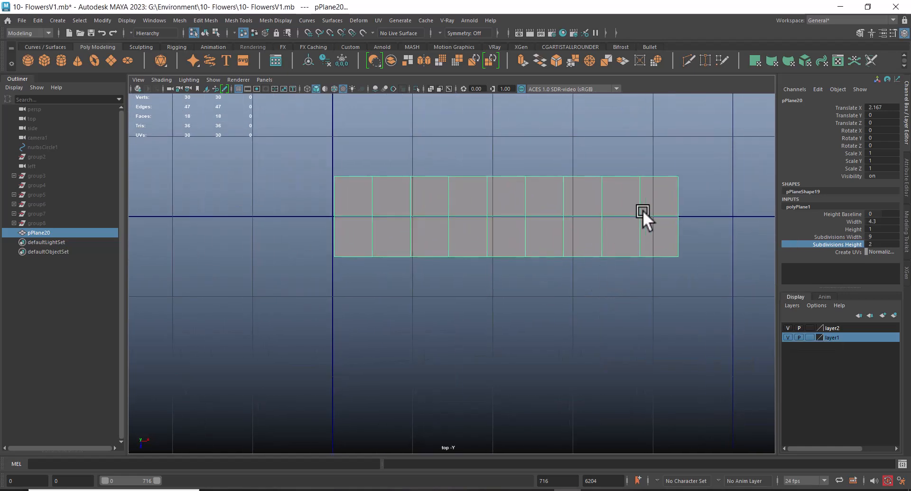
Switch the plane to vertex editing and select its upper-right corner vertex.
{"action": "right_click_drag", "start_coordinate": [659, 195], "coordinate": [687, 164]}
{"action": "right_click_drag", "start_coordinate": [647, 193], "coordinate": [584, 189]}
{"action": "left_click", "coordinate": [693, 179]}
{"action": "right_click_drag", "start_coordinate": [665, 183], "coordinate": [601, 171]}
{"action": "key", "text": "space"}
{"action": "left_click_drag", "start_coordinate": [620, 230], "coordinate": [500, 258]}
{"action": "key", "text": "space"}
{"action": "scroll", "coordinate": [705, 205], "scroll_direction": "up", "scroll_amount": 2}
{"action": "left_click_drag", "start_coordinate": [722, 150], "coordinate": [676, 201]}
Turn on symmetry along the object X axis and move the corner vertex inward toward the plane's centre line.
{"action": "right_click_drag", "start_coordinate": [639, 195], "coordinate": [640, 124], "text": "shift"}
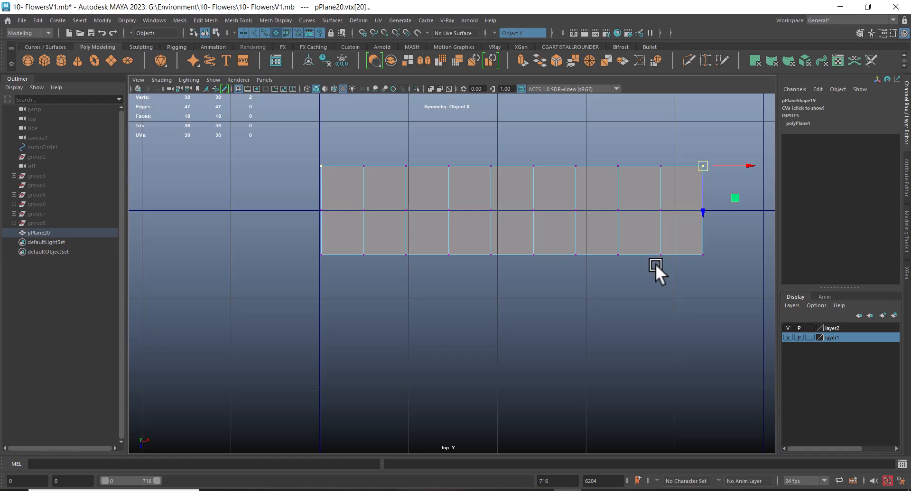
{"action": "right_click_drag", "start_coordinate": [623, 219], "coordinate": [620, 185], "text": "shift"}
{"action": "left_click", "coordinate": [339, 238]}
{"action": "left_click_drag", "start_coordinate": [706, 209], "coordinate": [707, 226]}
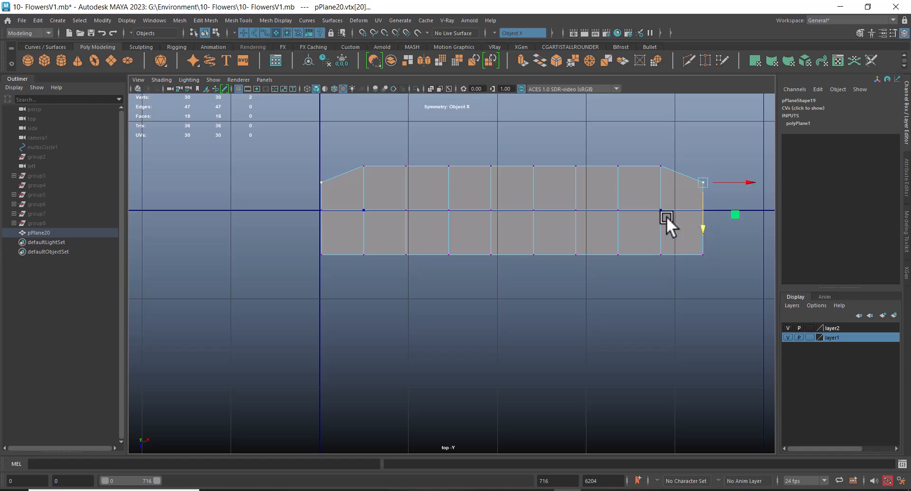
Change the symmetry axis to object Y and select the upper-right corner vertex again.
{"action": "right_click_drag", "start_coordinate": [606, 197], "coordinate": [611, 171], "text": "shift"}
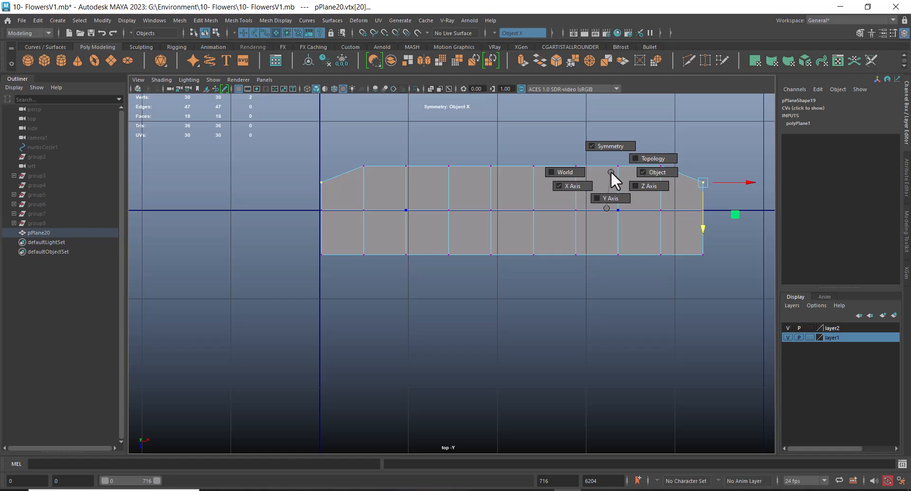
{"action": "right_click_drag", "start_coordinate": [611, 171], "coordinate": [601, 195], "text": "shift"}
{"action": "left_click_drag", "start_coordinate": [699, 186], "coordinate": [698, 188]}
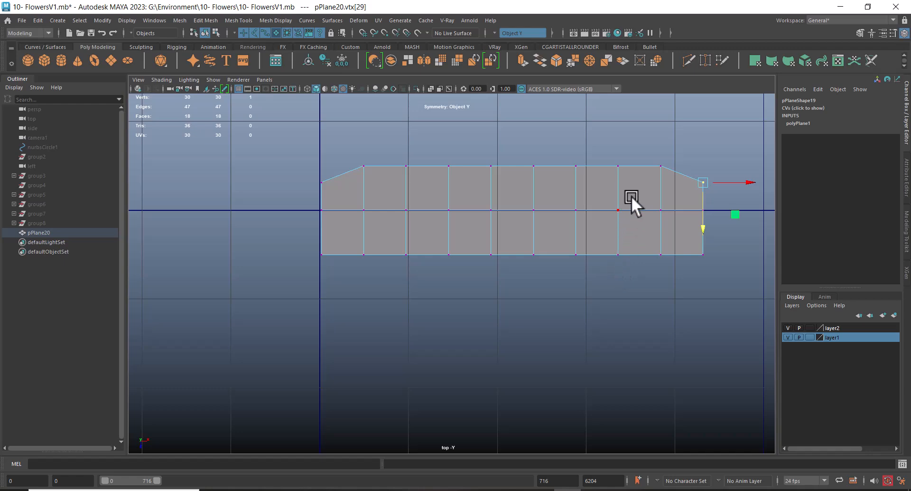
Try object Z symmetry, moving the two vertex pairs nearest the plane's outer end inward and selecting the upper end corner vertex.
{"action": "left_click_drag", "start_coordinate": [622, 200], "coordinate": [649, 194]}
{"action": "left_click_drag", "start_coordinate": [712, 239], "coordinate": [691, 273]}
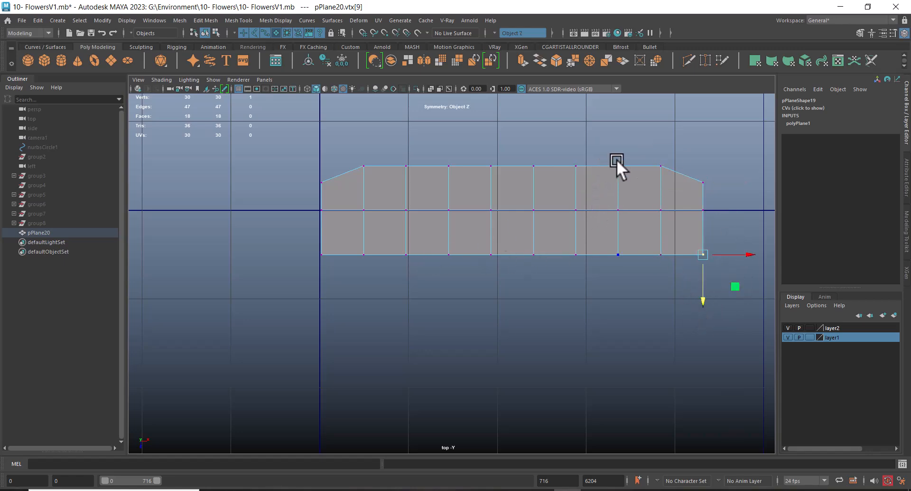
{"action": "left_click_drag", "start_coordinate": [634, 176], "coordinate": [635, 179]}
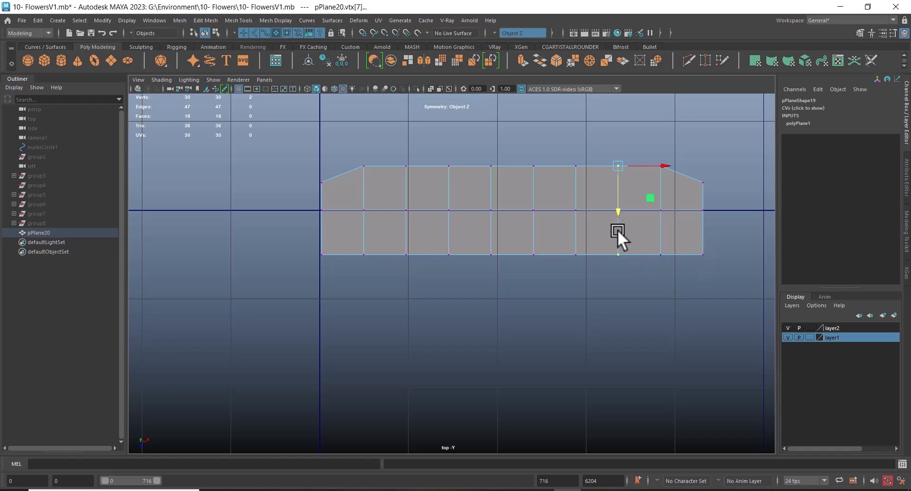
{"action": "mouse_move", "coordinate": [622, 209]}
{"action": "middle_mouse_down"}
{"action": "mouse_move", "coordinate": [615, 218]}
{"action": "mouse_move", "coordinate": [639, 209]}
{"action": "middle_mouse_up"}
{"action": "left_click_drag", "start_coordinate": [668, 169], "coordinate": [668, 171]}
{"action": "middle_click_drag", "start_coordinate": [665, 212], "coordinate": [659, 217]}
{"action": "left_click_drag", "start_coordinate": [714, 163], "coordinate": [697, 186]}
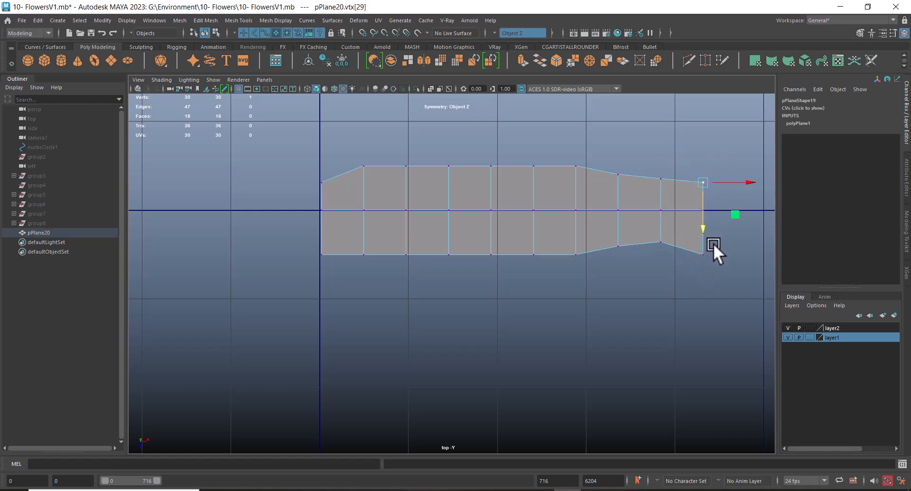
Try object X and object Y symmetry while selecting the corner vertices at the plane's outer end.
{"action": "key", "text": "w"}
{"action": "left_click", "coordinate": [699, 164]}
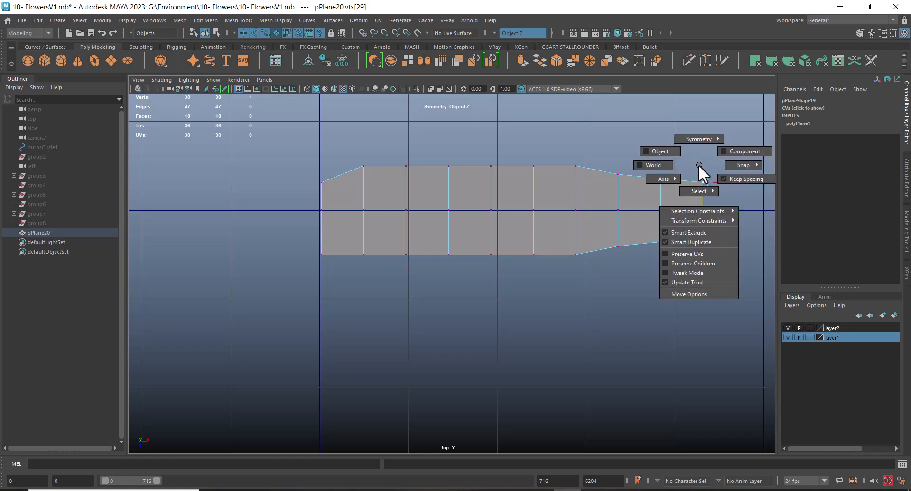
{"action": "left_click_drag", "start_coordinate": [699, 164], "coordinate": [673, 147]}
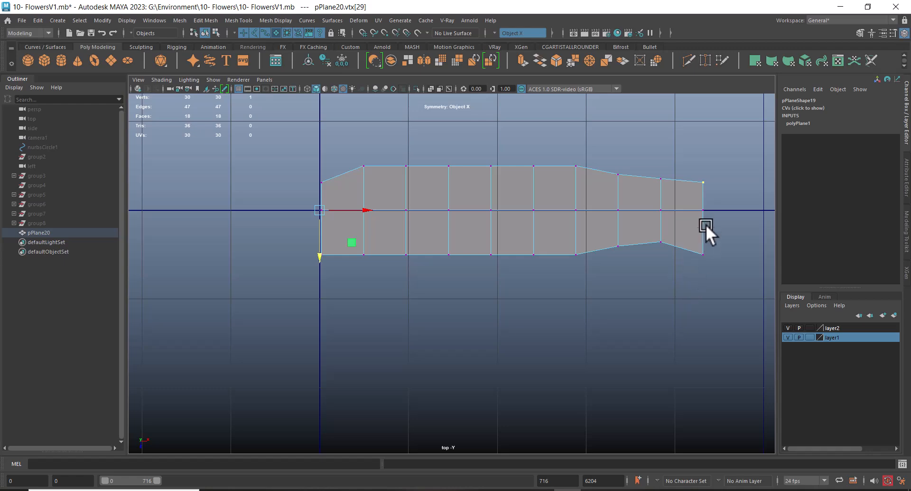
{"action": "key", "text": "w"}
{"action": "left_click", "coordinate": [713, 164]}
{"action": "mouse_move", "coordinate": [713, 164]}
{"action": "left_mouse_down"}
{"action": "mouse_move", "coordinate": [713, 121]}
{"action": "mouse_move", "coordinate": [715, 148]}
{"action": "left_mouse_up"}
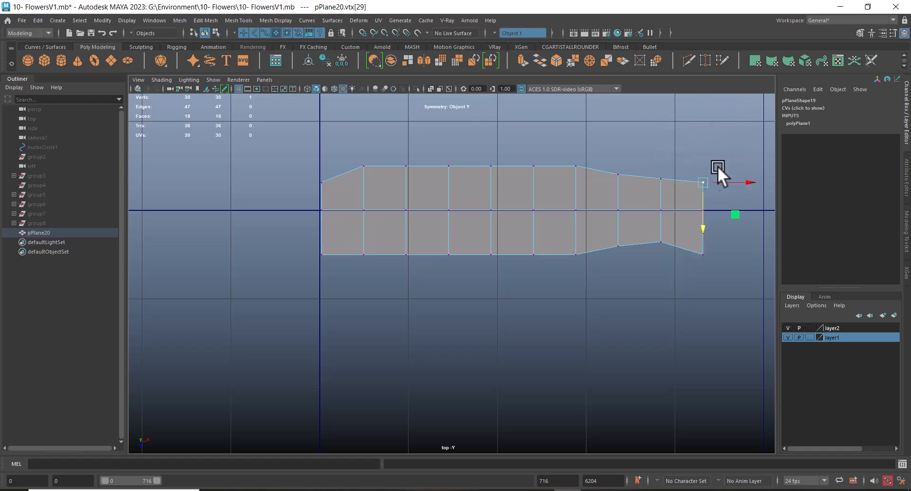
{"action": "left_click", "coordinate": [693, 259]}
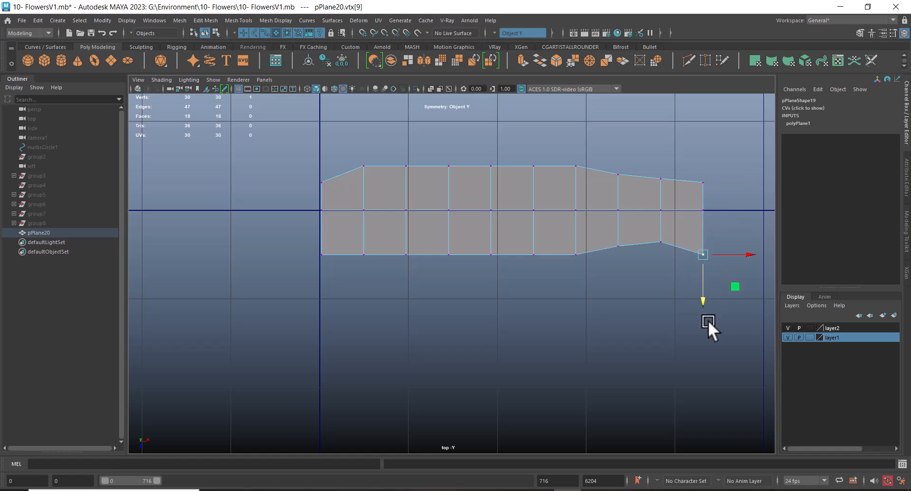
Undo the symmetry changes and vertex moves back to the unshaped rectangular plane.
{"action": "key", "text": "ctrl+z"}
{"action": "key", "text": "ctrl+z"}
{"action": "key", "text": "ctrl+z"}
{"action": "key", "text": "ctrl+z"}
{"action": "key", "text": "ctrl+z"}
{"action": "key", "text": "ctrl+z"}
{"action": "key", "text": "ctrl+z"}
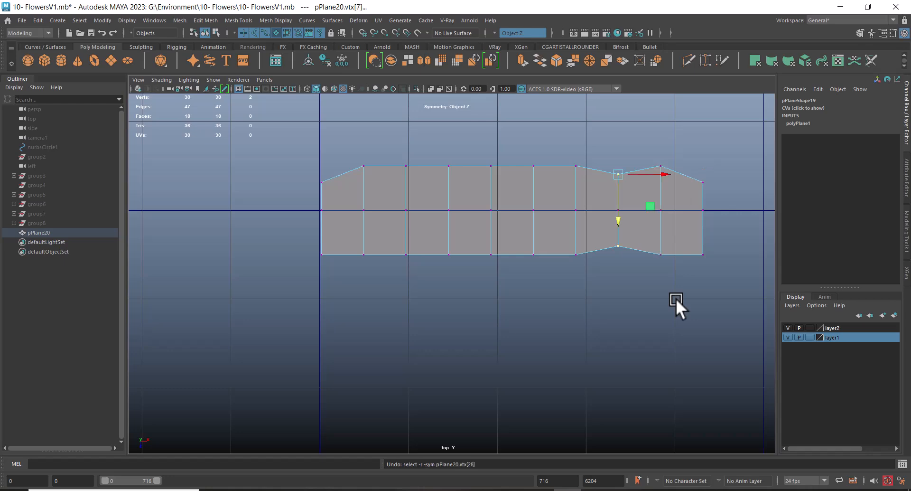
{"action": "key", "text": "ctrl+z"}
{"action": "key", "text": "ctrl+z"}
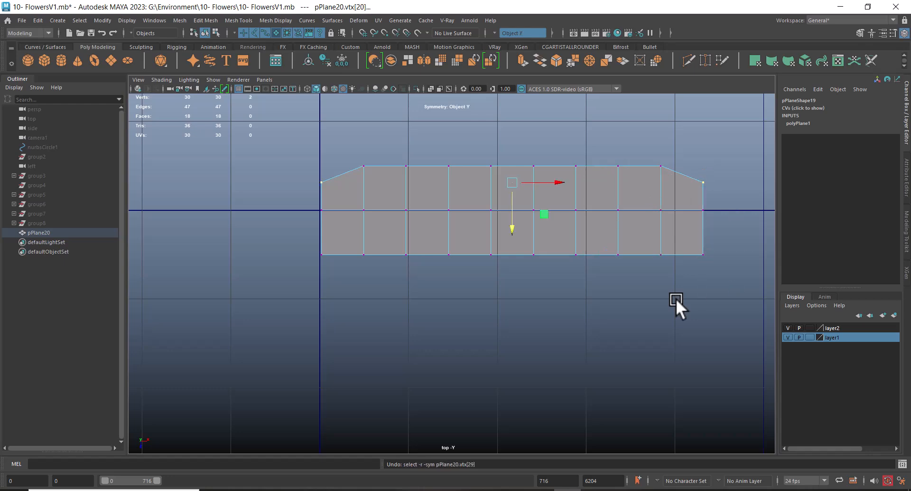
{"action": "key", "text": "ctrl+z"}
{"action": "key", "text": "ctrl+z"}
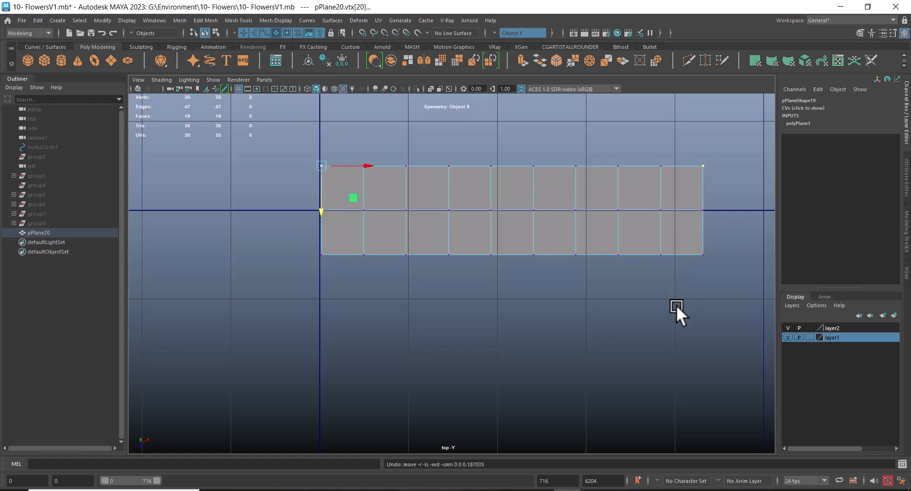
Show the flowers.jpg reference in ACDSee Quick View beside the plane and return the plane to object mode in Maya.
{"action": "left_click_drag", "start_coordinate": [715, 244], "coordinate": [694, 272]}
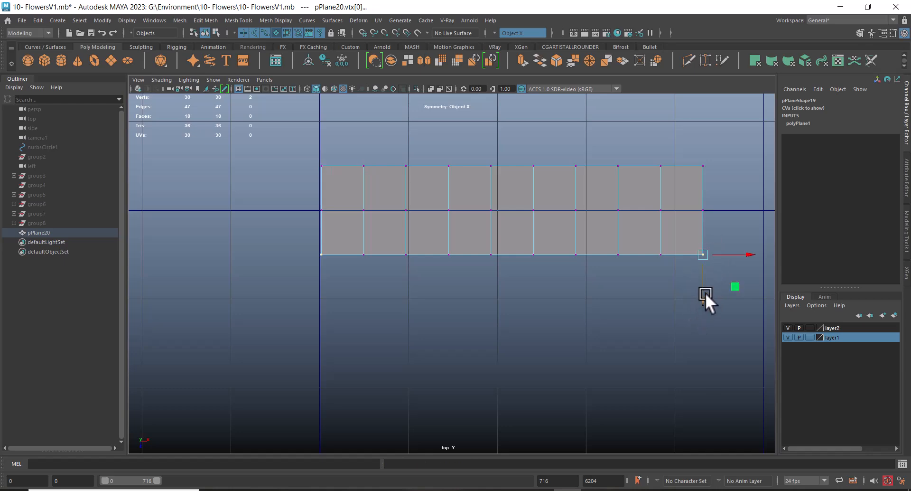
{"action": "left_click_drag", "start_coordinate": [715, 169], "coordinate": [685, 330]}
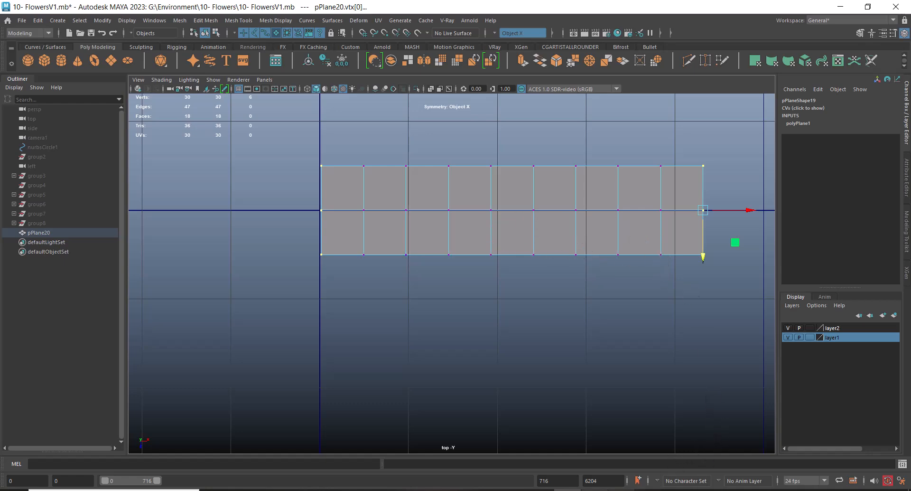
{"action": "left_click", "coordinate": [594, 490]}
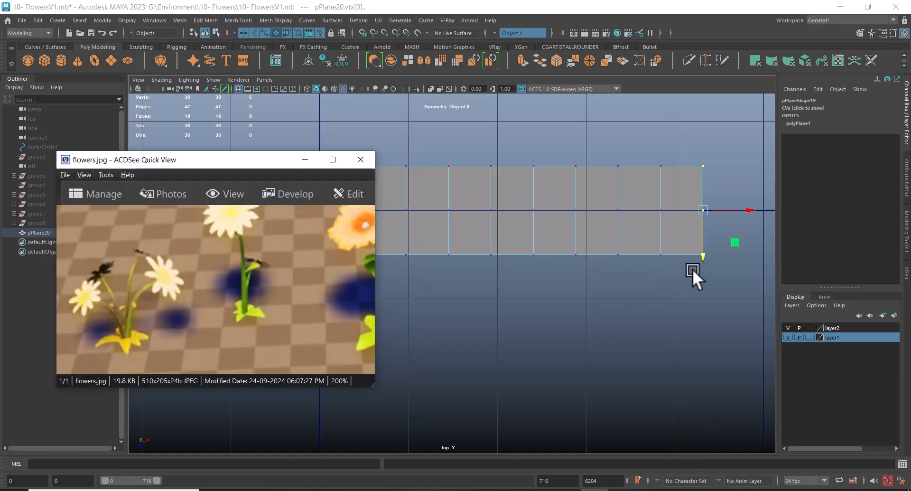
{"action": "left_click_drag", "start_coordinate": [225, 160], "coordinate": [151, 115]}
{"action": "scroll", "coordinate": [362, 230], "scroll_direction": "down", "scroll_amount": 2}
{"action": "right_click_drag", "start_coordinate": [508, 210], "coordinate": [551, 189]}
{"action": "left_click", "coordinate": [627, 143]}
{"action": "left_click_drag", "start_coordinate": [646, 199], "coordinate": [567, 277]}
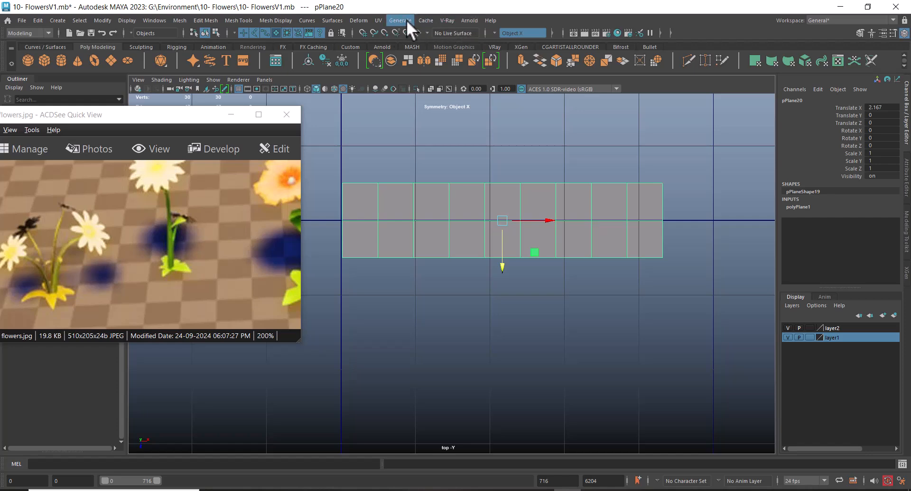
Create a lattice around the plane with 2 × 2 × 2 divisions.
{"action": "left_click", "coordinate": [362, 20]}
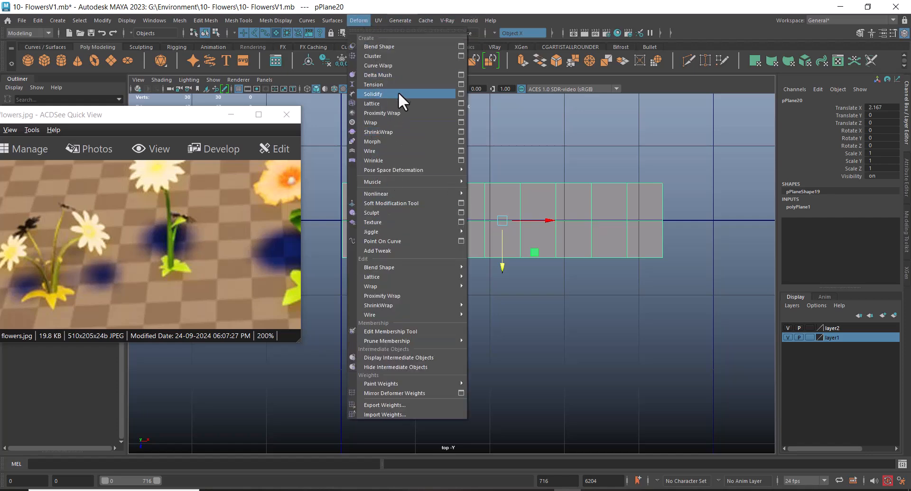
{"action": "left_click", "coordinate": [460, 103]}
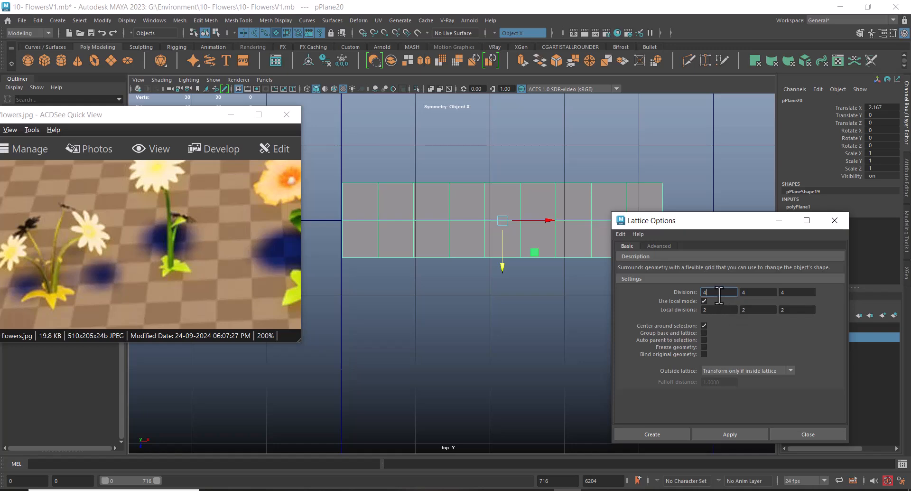
{"action": "type", "text": "2"}
{"action": "key", "text": "Tab"}
{"action": "type", "text": "2"}
{"action": "key", "text": "Tab"}
{"action": "type", "text": "2"}
{"action": "left_click", "coordinate": [656, 433]}
Switch to lattice point editing, try other symmetry axes, turn symmetry off and select the upper outer corner points.
{"action": "right_click_drag", "start_coordinate": [682, 185], "coordinate": [679, 116]}
{"action": "left_click_drag", "start_coordinate": [672, 192], "coordinate": [636, 202]}
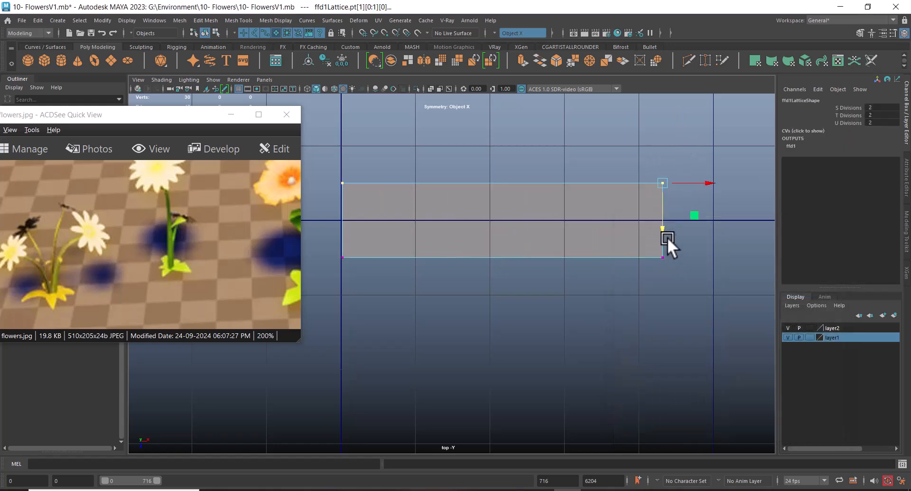
{"action": "right_click_drag", "start_coordinate": [678, 166], "coordinate": [653, 150]}
{"action": "left_click", "coordinate": [692, 304]}
{"action": "left_click_drag", "start_coordinate": [694, 156], "coordinate": [646, 204]}
{"action": "right_click_drag", "start_coordinate": [693, 186], "coordinate": [731, 145]}
{"action": "right_click_drag", "start_coordinate": [688, 171], "coordinate": [694, 142]}
{"action": "right_click_drag", "start_coordinate": [666, 96], "coordinate": [666, 94]}
{"action": "left_click_drag", "start_coordinate": [694, 152], "coordinate": [652, 202]}
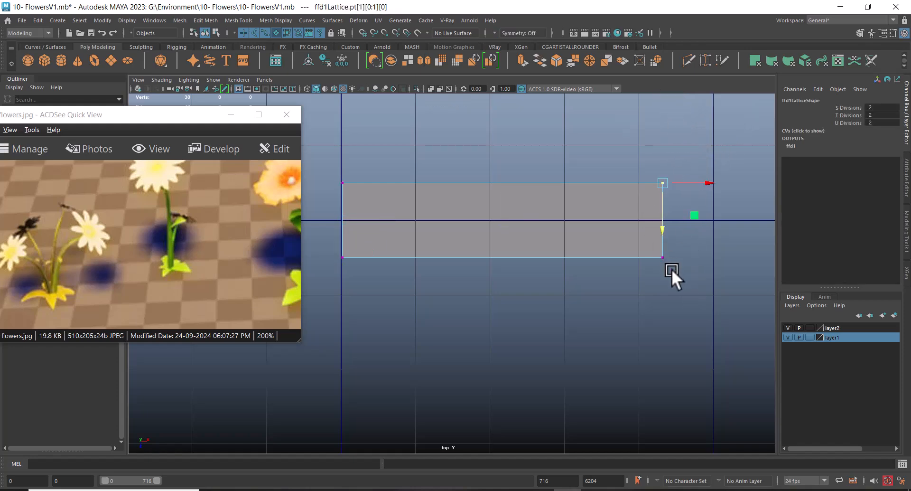
Scale the lattice points at the plane's outer end closer to the centre line.
{"action": "left_click_drag", "start_coordinate": [633, 145], "coordinate": [679, 291]}
{"action": "left_click_drag", "start_coordinate": [662, 260], "coordinate": [663, 230]}
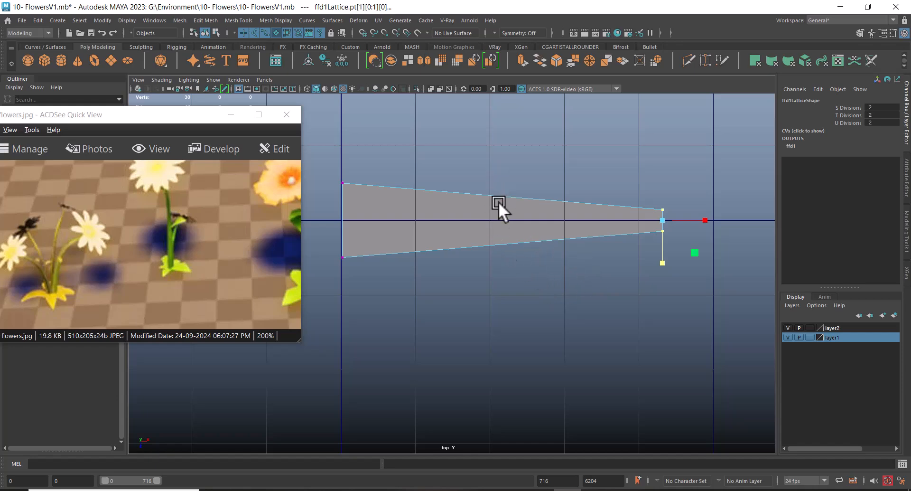
{"action": "scroll", "coordinate": [546, 284], "scroll_direction": "up", "scroll_amount": 2}
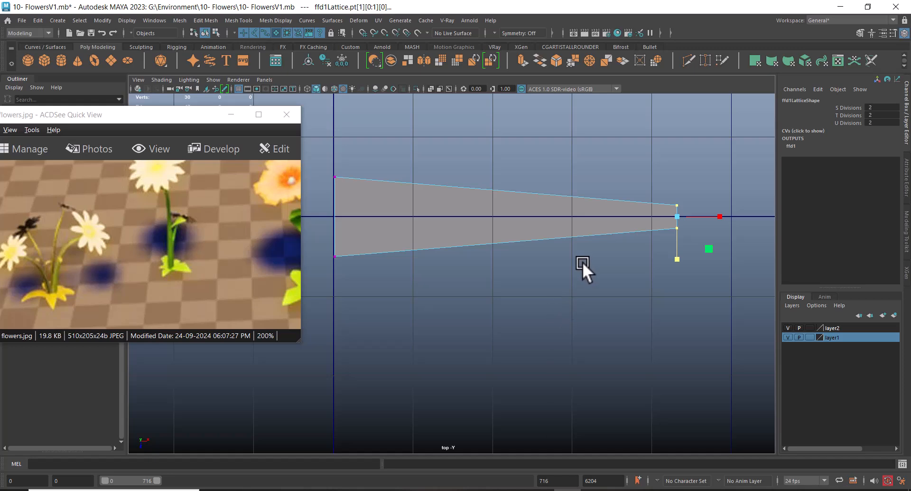
Undo the lattice point scaling and symmetry changes.
{"action": "key", "text": "ctrl+z"}
{"action": "key", "text": "ctrl+z"}
{"action": "key", "text": "ctrl+z"}
{"action": "right_click", "coordinate": [568, 201]}
{"action": "right_click_drag", "start_coordinate": [568, 201], "coordinate": [617, 189]}
{"action": "key", "text": "ctrl+z"}
{"action": "key", "text": "ctrl+z"}
{"action": "key", "text": "ctrl+z"}
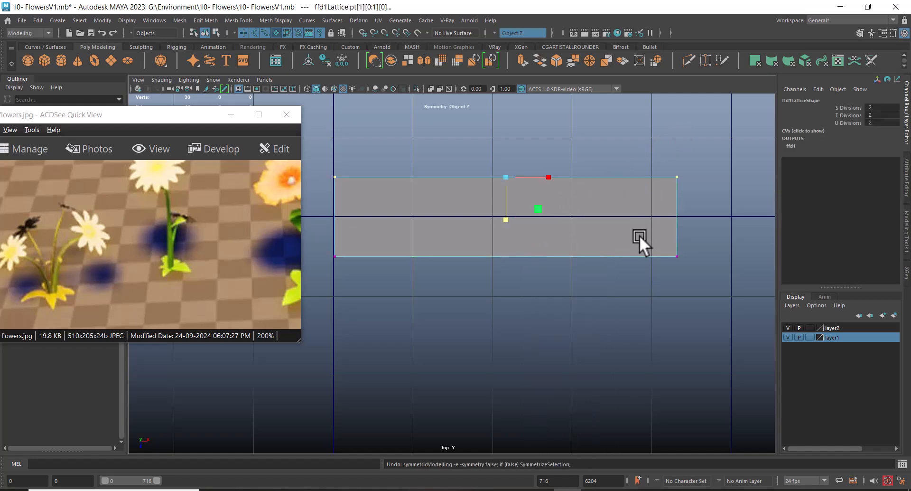
{"action": "key", "text": "ctrl+z"}
{"action": "key", "text": "ctrl+z"}
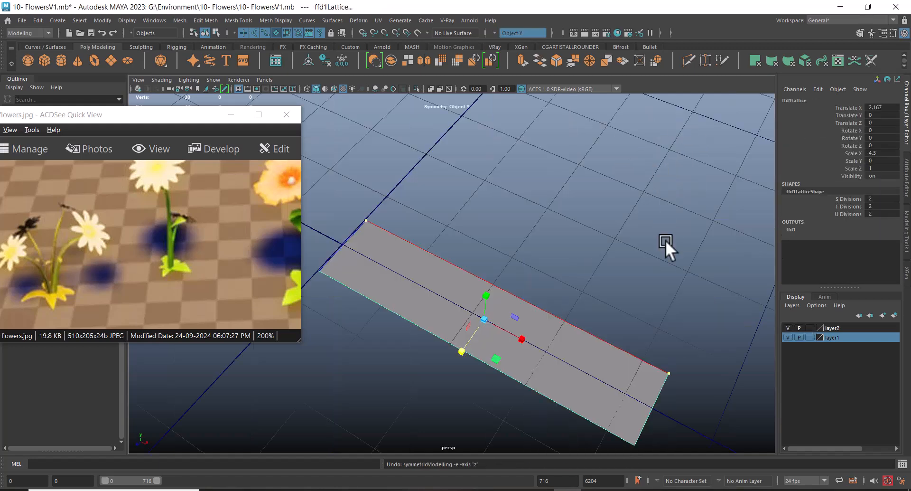
{"action": "key", "text": "ctrl+z"}
{"action": "key", "text": "ctrl+z"}
{"action": "key", "text": "ctrl+z"}
Remove the 2 × 2 × 2 lattice and leave only the plane selected.
{"action": "left_click", "coordinate": [661, 258]}
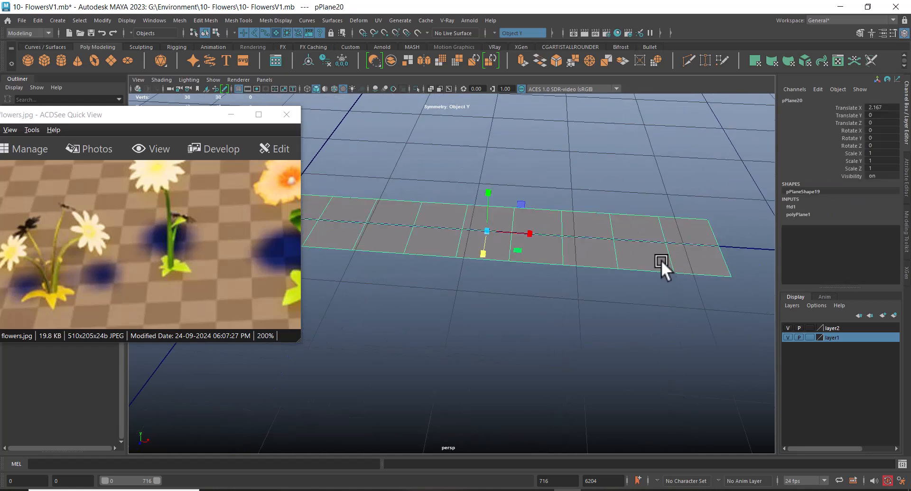
{"action": "left_click", "coordinate": [668, 279]}
{"action": "left_click", "coordinate": [673, 268]}
{"action": "left_click", "coordinate": [729, 279]}
{"action": "left_click", "coordinate": [688, 262]}
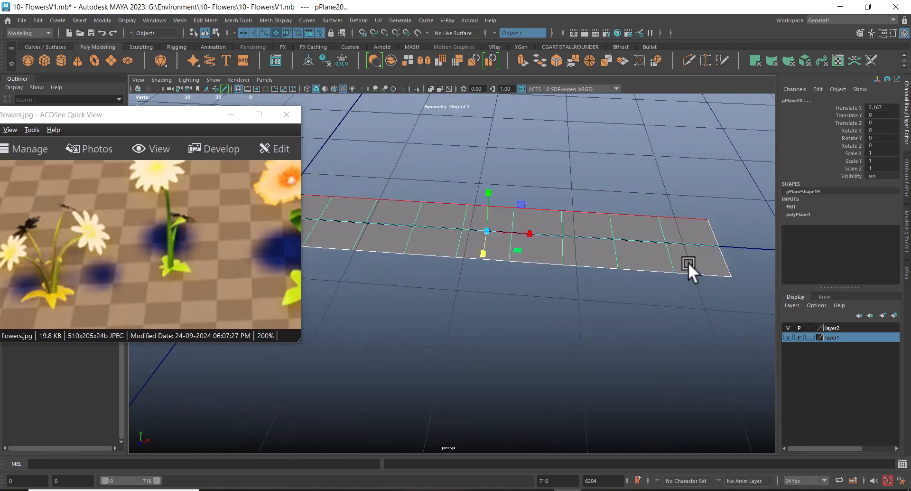
{"action": "left_click", "coordinate": [697, 302]}
{"action": "left_click", "coordinate": [632, 259]}
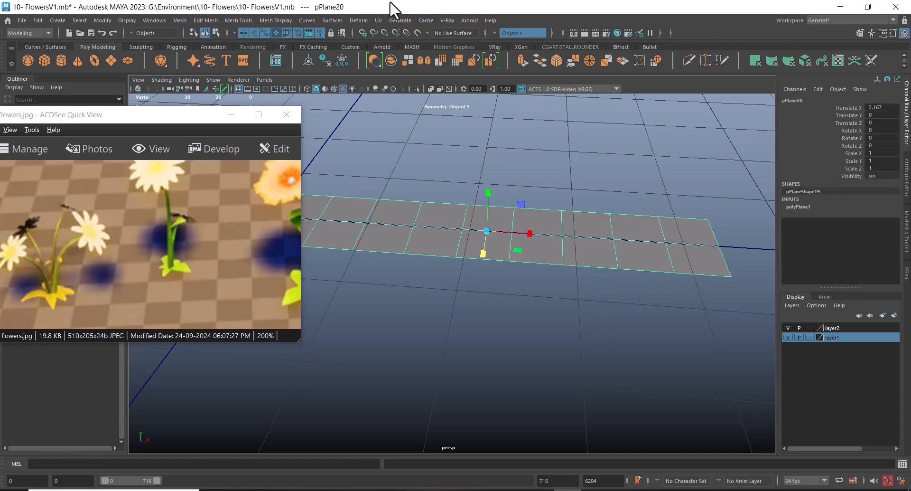
Create a lattice around the plane with 3 × 3 × 3 divisions.
{"action": "left_click", "coordinate": [364, 20]}
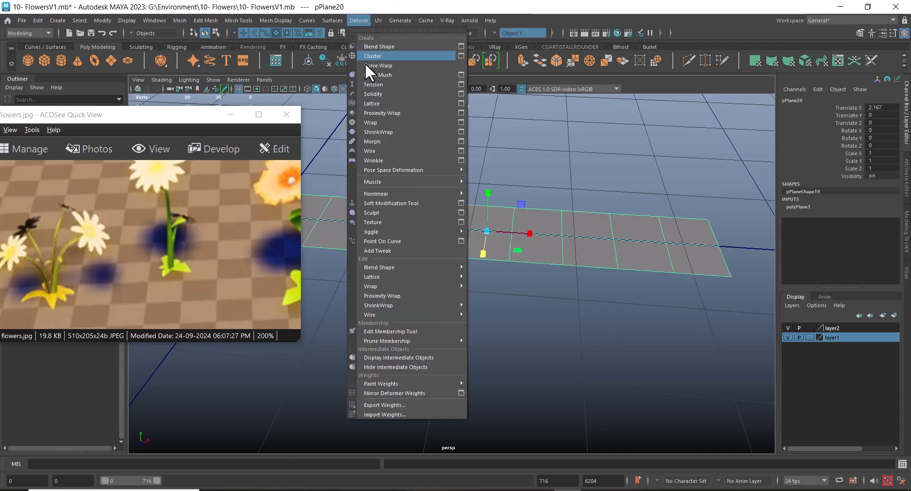
{"action": "left_click", "coordinate": [460, 103]}
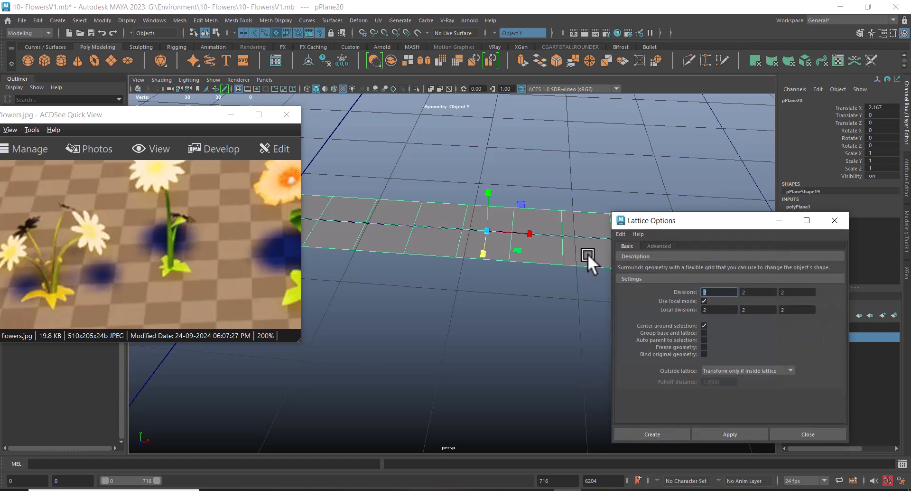
{"action": "type", "text": "3"}
{"action": "key", "text": "Tab"}
{"action": "type", "text": "3"}
{"action": "key", "text": "Tab"}
{"action": "type", "text": "3"}
{"action": "left_click", "coordinate": [651, 431]}
Switch to lattice point editing and narrow the plane's outer end by scaling its lattice points toward the centre line.
{"action": "left_click_drag", "start_coordinate": [590, 157], "coordinate": [648, 171], "text": "alt"}
{"action": "right_click_drag", "start_coordinate": [564, 139], "coordinate": [647, 146]}
{"action": "left_click_drag", "start_coordinate": [712, 194], "coordinate": [662, 332]}
{"action": "key", "text": "space"}
{"action": "left_click_drag", "start_coordinate": [605, 267], "coordinate": [677, 239]}
Widen the base column and the middle column of lattice points slightly in the top view.
{"action": "left_click_drag", "start_coordinate": [360, 167], "coordinate": [331, 289]}
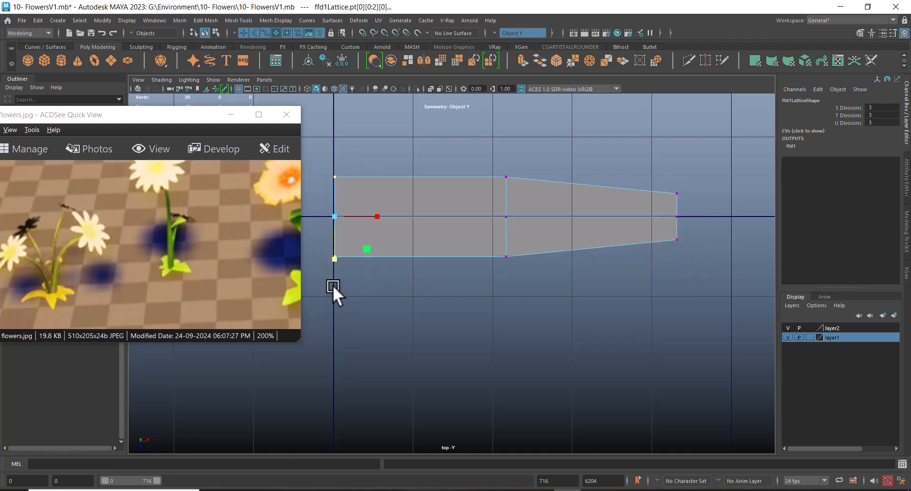
{"action": "left_click_drag", "start_coordinate": [332, 256], "coordinate": [336, 266]}
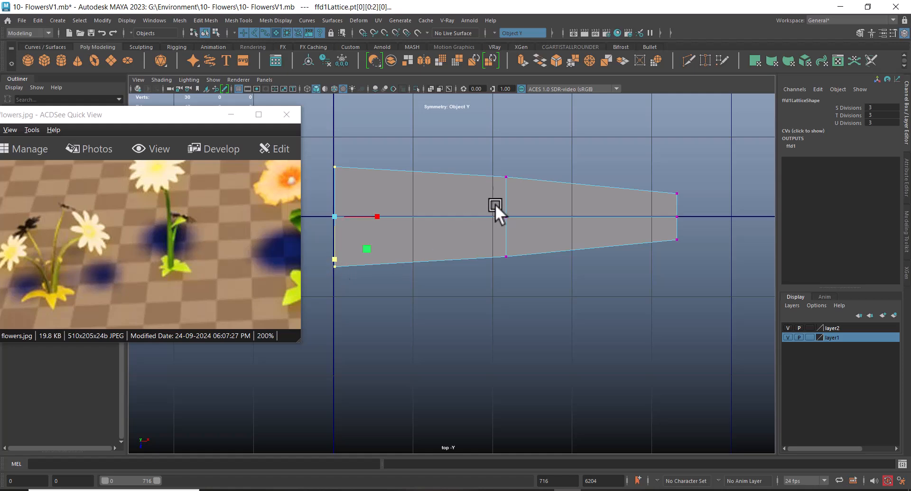
{"action": "left_click_drag", "start_coordinate": [493, 132], "coordinate": [533, 313]}
{"action": "left_click_drag", "start_coordinate": [506, 255], "coordinate": [505, 263]}
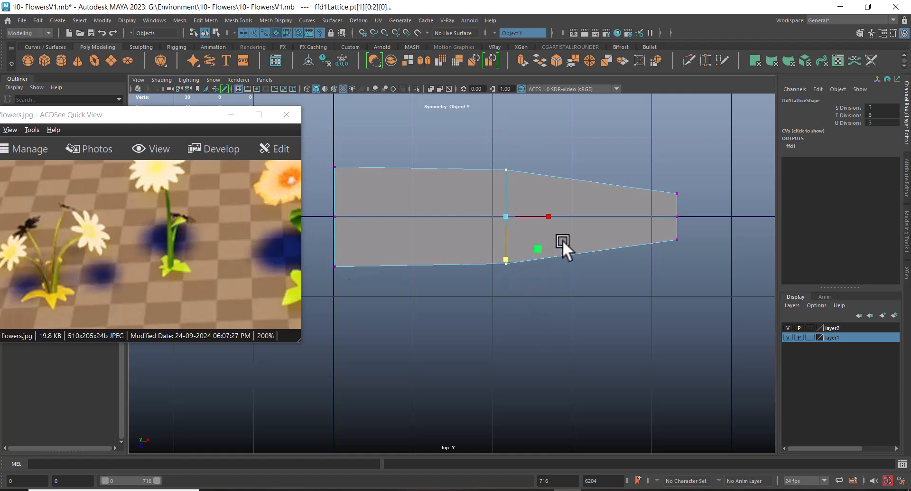
Select the plane with its lattice in object mode, delete the construction history and clear the selection.
{"action": "key", "text": "F8"}
{"action": "left_click_drag", "start_coordinate": [687, 145], "coordinate": [408, 322]}
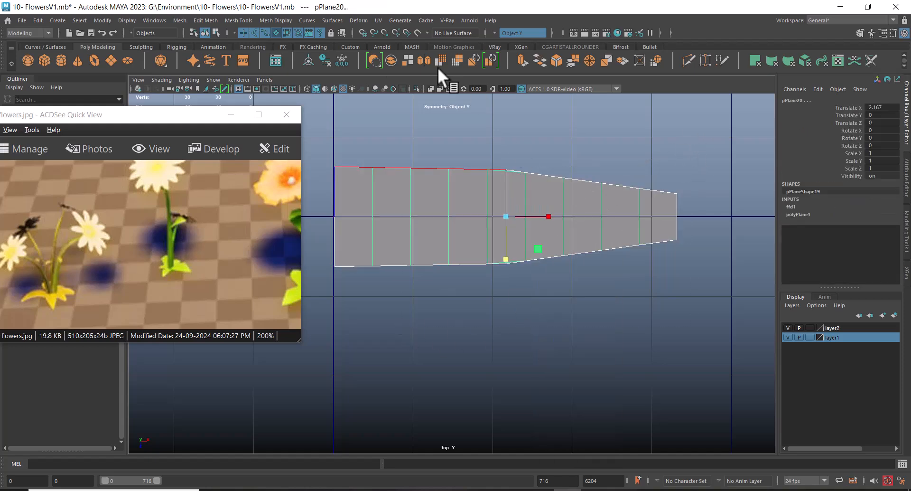
{"action": "left_click", "coordinate": [40, 19]}
{"action": "mouse_move", "coordinate": [121, 133]}
{"action": "left_click", "coordinate": [219, 134]}
{"action": "left_click", "coordinate": [546, 320]}
Switch the plane to vertex editing and scale the outermost vertex column closer to the centre line to taper the leaf tip.
{"action": "left_click", "coordinate": [566, 214]}
{"action": "right_click_drag", "start_coordinate": [593, 158], "coordinate": [592, 132]}
{"action": "scroll", "coordinate": [564, 166], "scroll_direction": "up", "scroll_amount": 2}
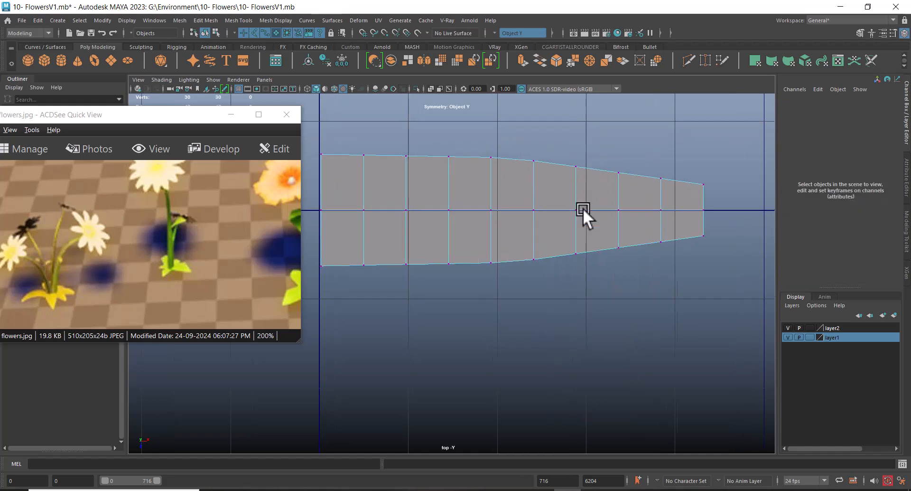
{"action": "left_click_drag", "start_coordinate": [708, 183], "coordinate": [711, 186]}
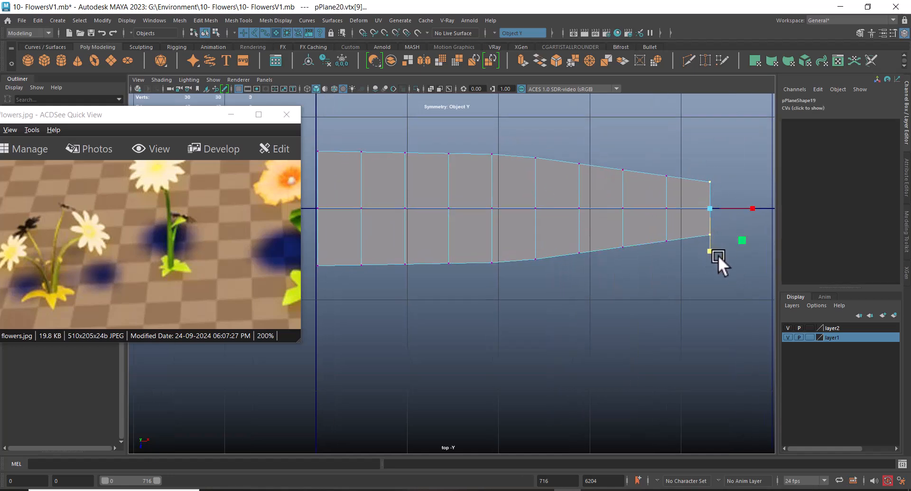
{"action": "left_click_drag", "start_coordinate": [711, 246], "coordinate": [656, 217]}
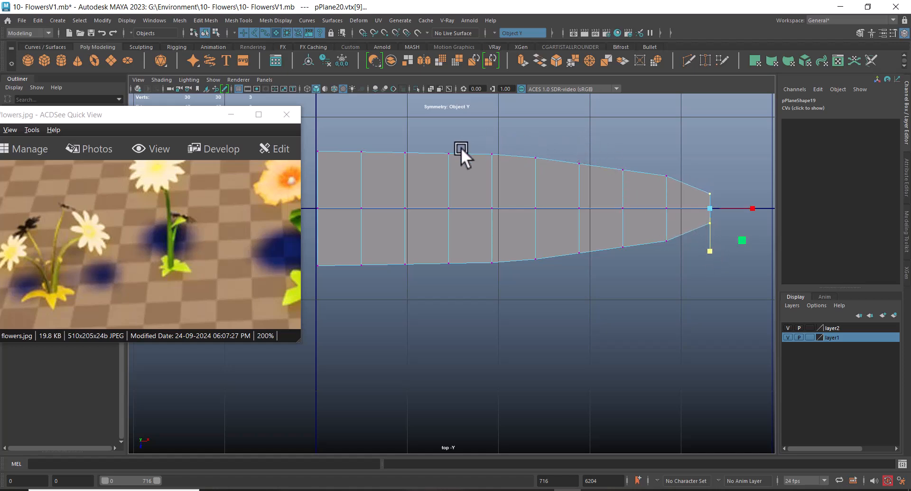
Widen the three vertex columns along the tapering half slightly to round the leaf's outline toward the tip.
{"action": "left_click_drag", "start_coordinate": [531, 145], "coordinate": [572, 293]}
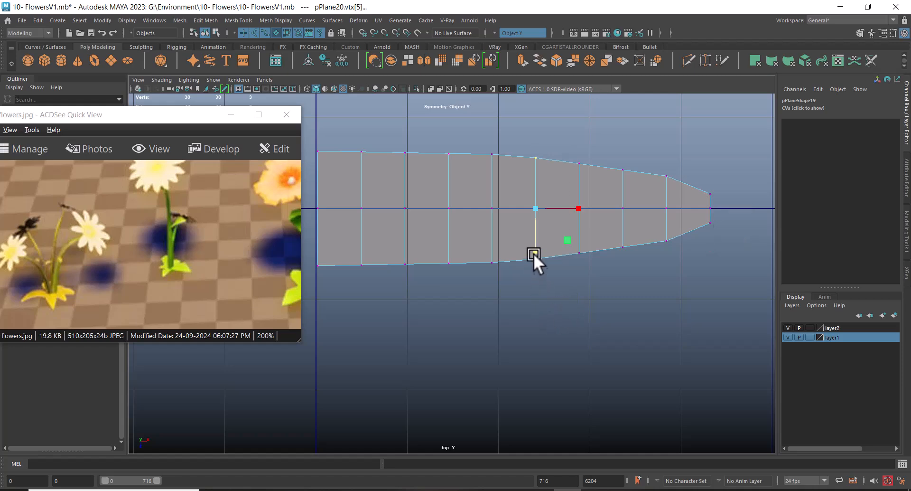
{"action": "left_click_drag", "start_coordinate": [574, 150], "coordinate": [580, 247]}
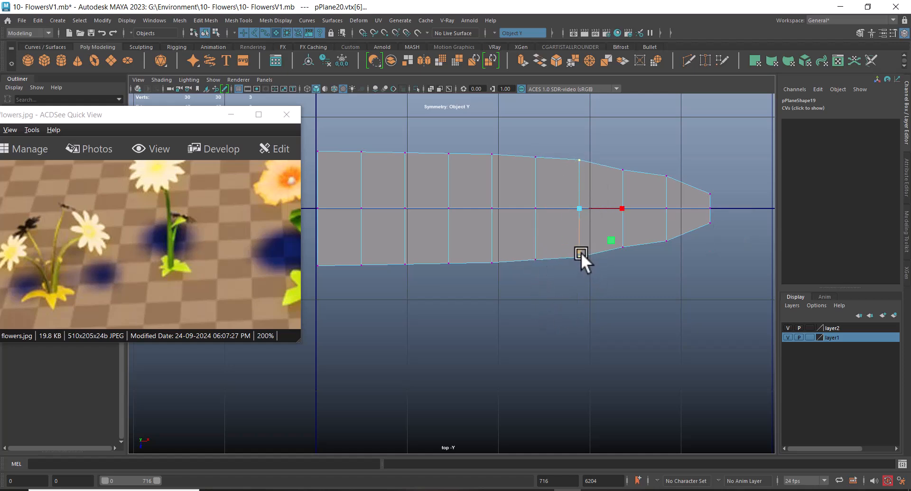
{"action": "left_click_drag", "start_coordinate": [618, 155], "coordinate": [623, 254]}
Narrow the leaf's base by scaling its end vertex column toward the centre line and slightly narrowing the adjacent column.
{"action": "middle_click_drag", "start_coordinate": [434, 234], "coordinate": [509, 245], "text": "alt"}
{"action": "left_click_drag", "start_coordinate": [416, 214], "coordinate": [417, 325]}
{"action": "left_click_drag", "start_coordinate": [396, 265], "coordinate": [392, 249]}
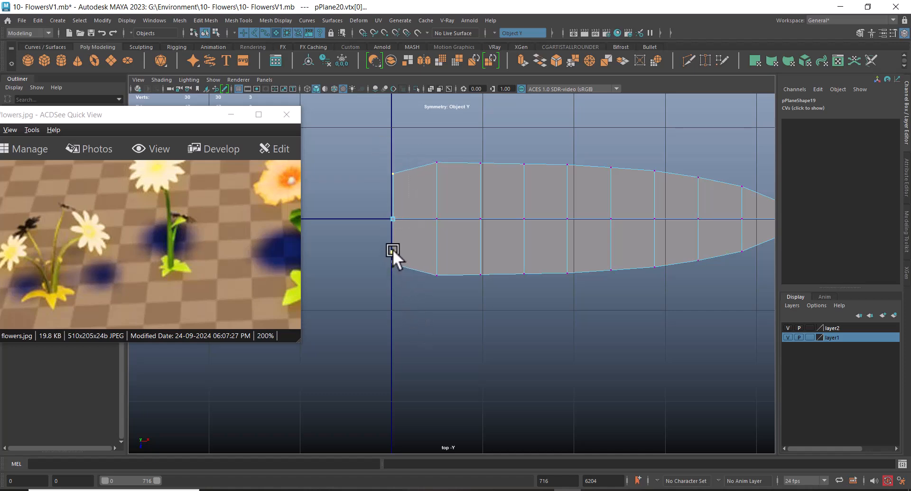
{"action": "left_click_drag", "start_coordinate": [444, 207], "coordinate": [438, 303]}
{"action": "left_click", "coordinate": [435, 261]}
{"action": "left_click_drag", "start_coordinate": [424, 159], "coordinate": [452, 324]}
{"action": "left_click_drag", "start_coordinate": [435, 263], "coordinate": [434, 258]}
Return the leaf to object mode and select it in the perspective view.
{"action": "key", "text": "F8"}
{"action": "scroll", "coordinate": [575, 277], "scroll_direction": "down", "scroll_amount": 4}
{"action": "key", "text": "space"}
{"action": "left_click_drag", "start_coordinate": [586, 296], "coordinate": [594, 267]}
{"action": "right_click_drag", "start_coordinate": [595, 266], "coordinate": [602, 314], "text": "alt"}
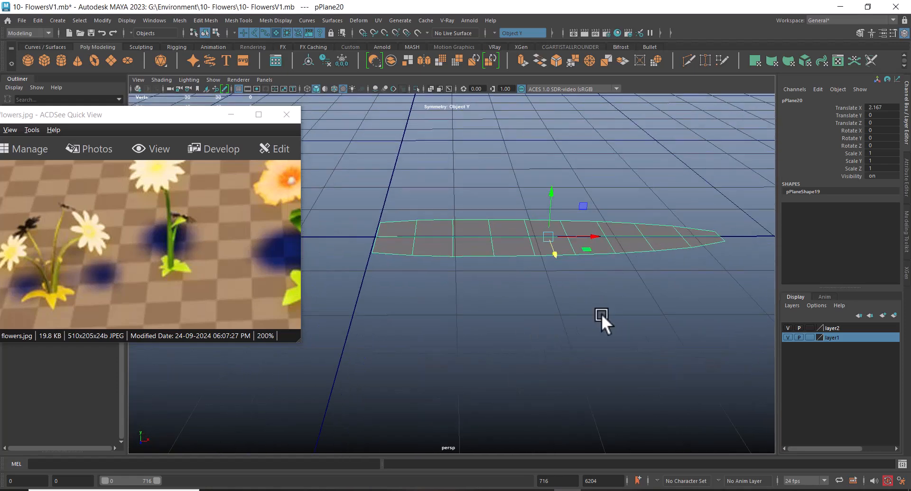
{"action": "left_click", "coordinate": [447, 210]}
{"action": "left_click_drag", "start_coordinate": [447, 210], "coordinate": [431, 289]}
{"action": "left_click_drag", "start_coordinate": [564, 298], "coordinate": [570, 311], "text": "alt"}
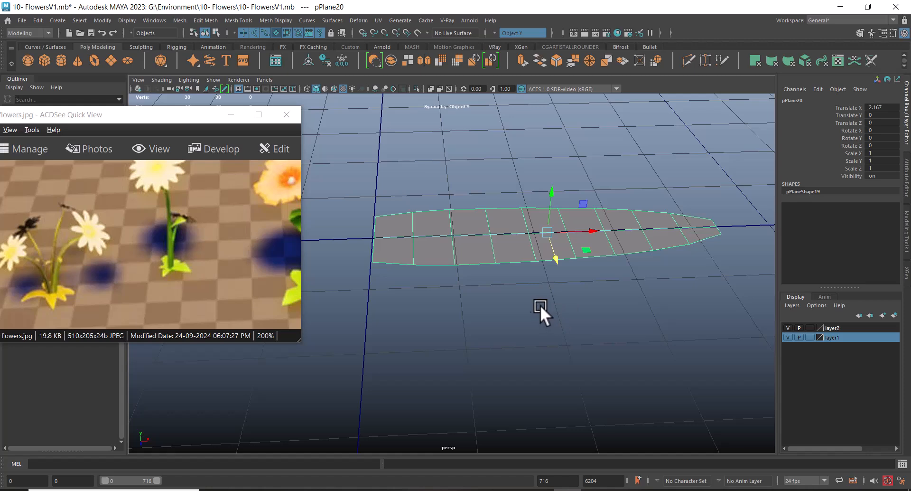
Add a nonlinear Bend deformer to the leaf and raise its curvature to 66.463.
{"action": "left_click", "coordinate": [358, 20]}
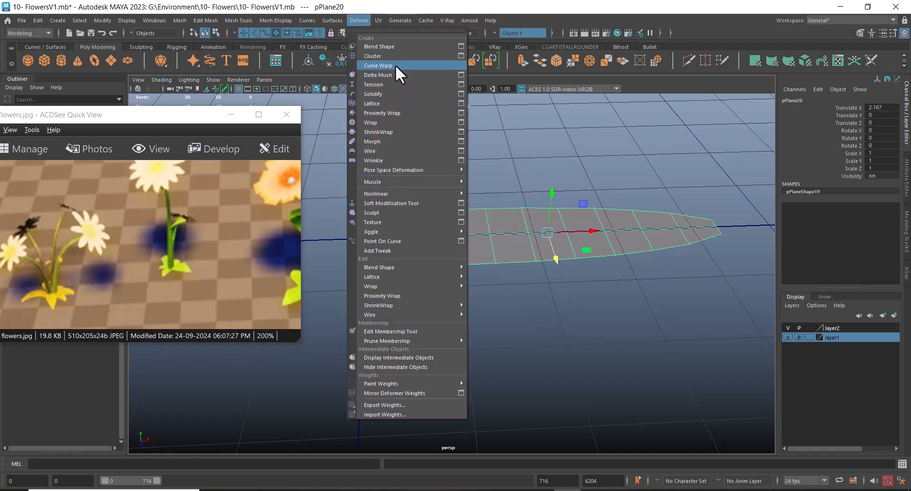
{"action": "mouse_move", "coordinate": [412, 194]}
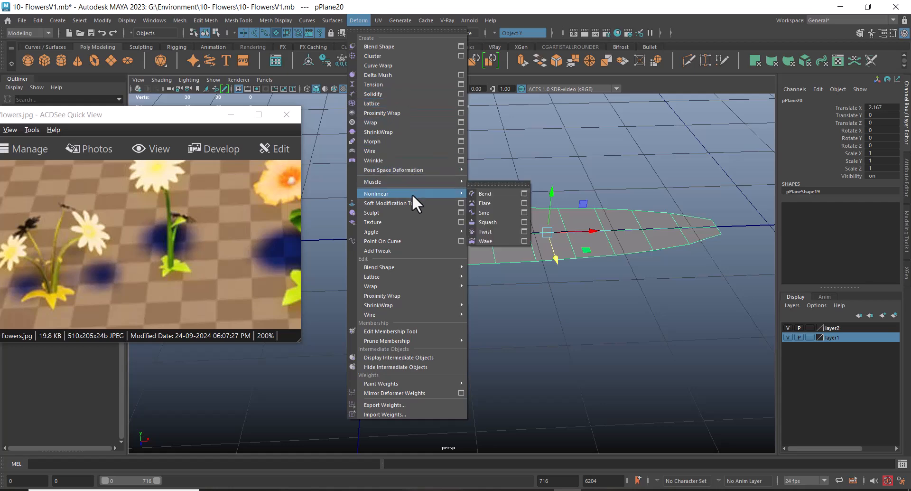
{"action": "left_click", "coordinate": [489, 193]}
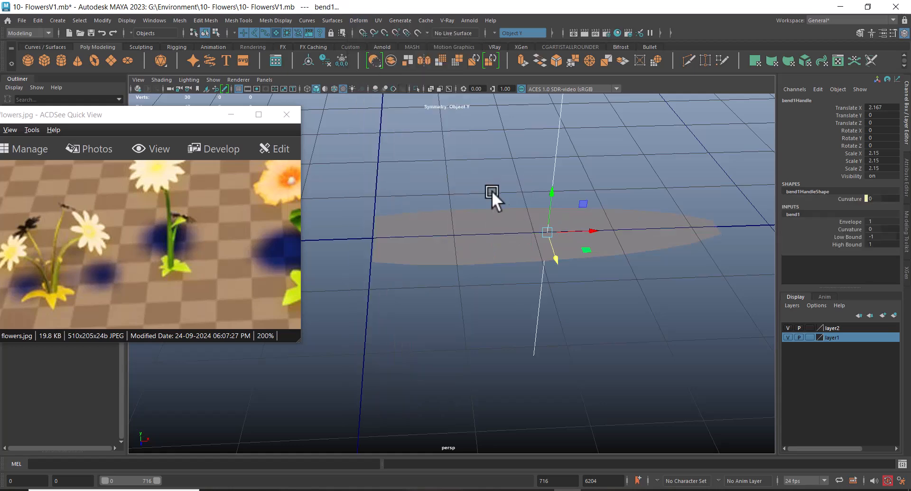
{"action": "left_click_drag", "start_coordinate": [634, 302], "coordinate": [674, 292], "text": "alt"}
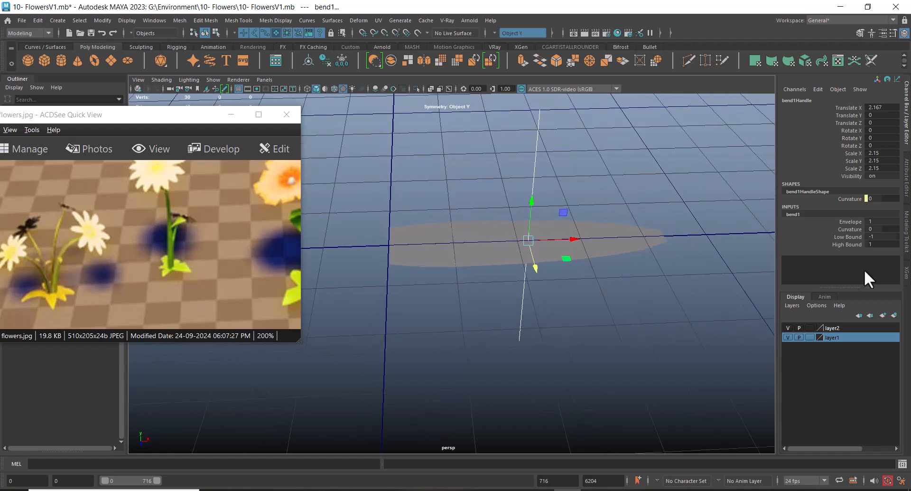
{"action": "left_click", "coordinate": [852, 229]}
{"action": "middle_click_drag", "start_coordinate": [706, 258], "coordinate": [726, 257]}
Rotate the bend handle to -90 in Rotate Z so the leaf bends along its length.
{"action": "left_click", "coordinate": [553, 166]}
{"action": "left_click", "coordinate": [563, 199]}
{"action": "key", "text": "e"}
{"action": "left_click_drag", "start_coordinate": [522, 203], "coordinate": [543, 208]}
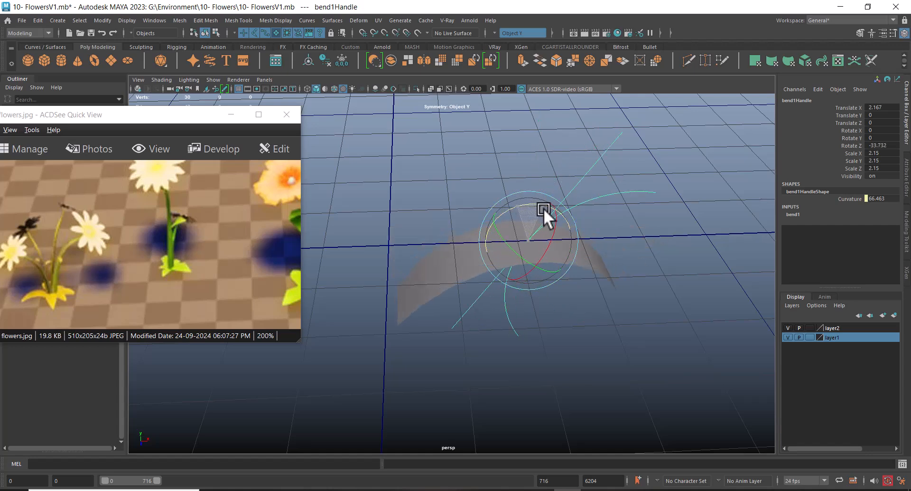
{"action": "double_click", "coordinate": [881, 145]}
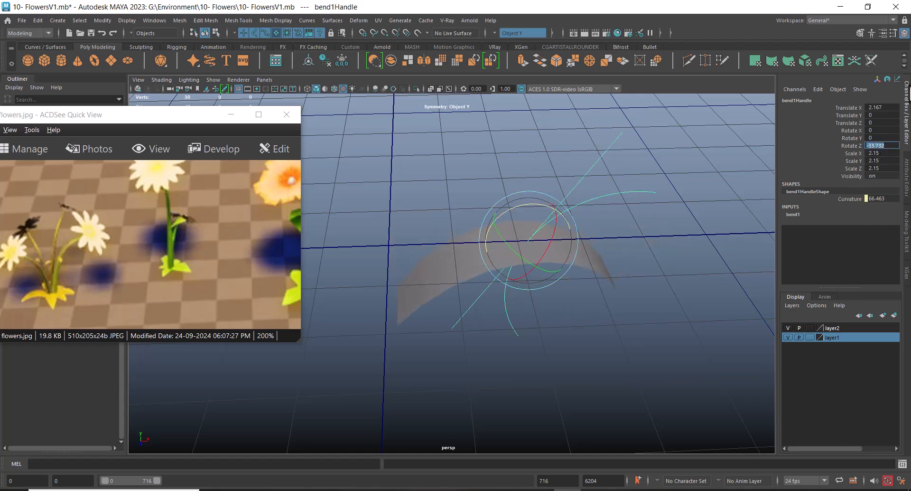
{"action": "type", "text": "-90"}
{"action": "key", "text": "Return"}
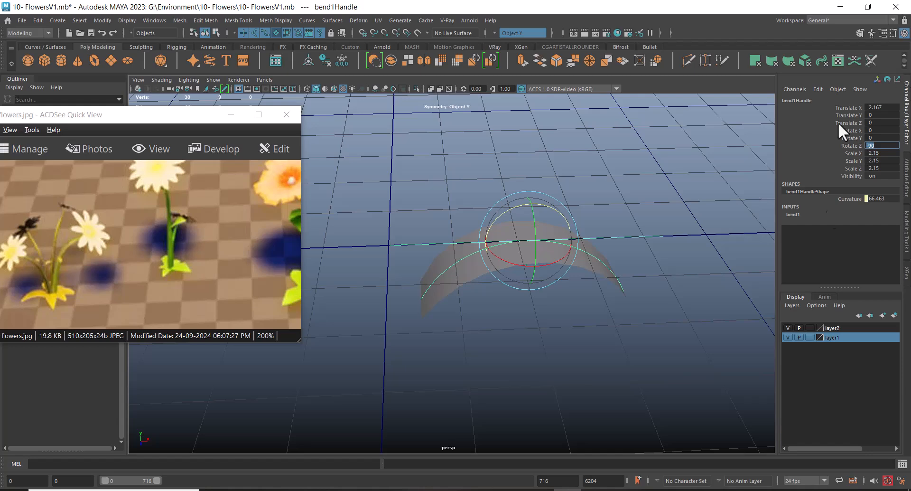
Set the bend's High Bound to 0.5 and its Low Bound to -0.5.
{"action": "scroll", "coordinate": [603, 340], "scroll_direction": "up", "scroll_amount": 2}
{"action": "left_click_drag", "start_coordinate": [603, 342], "coordinate": [596, 356], "text": "alt"}
{"action": "key", "text": "w"}
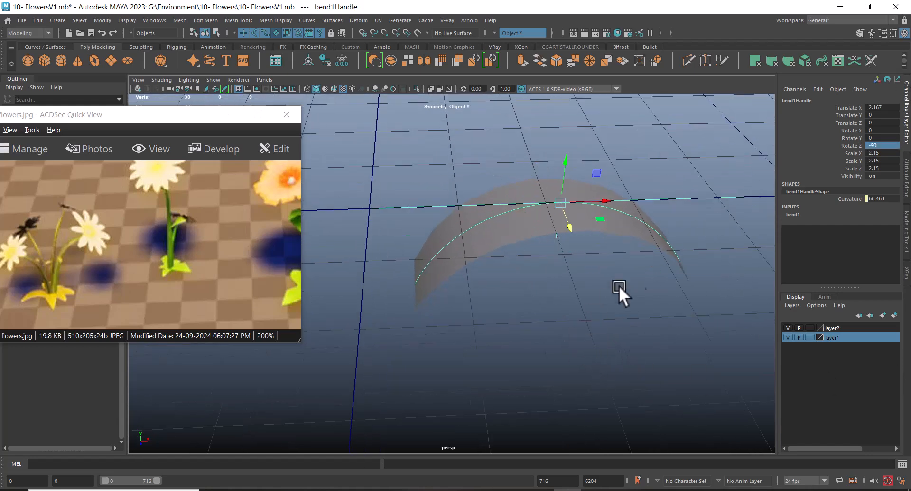
{"action": "left_click", "coordinate": [793, 214]}
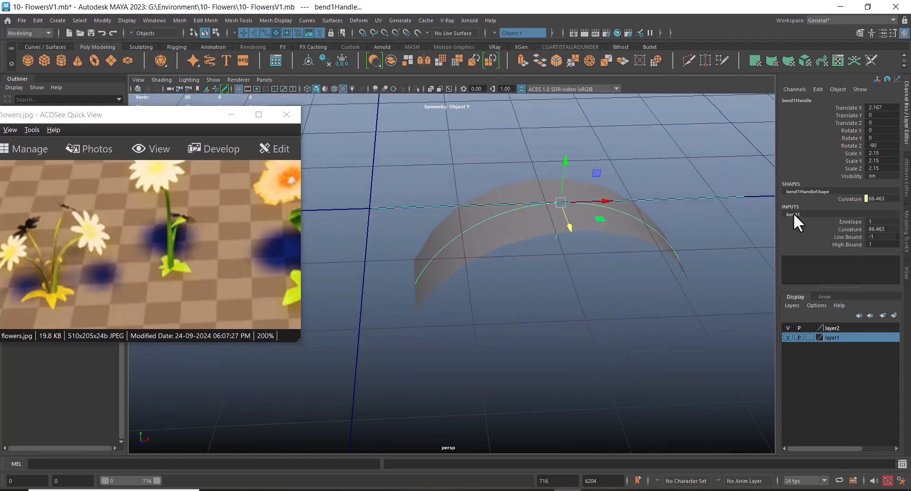
{"action": "left_click", "coordinate": [846, 243]}
{"action": "mouse_move", "coordinate": [689, 277]}
{"action": "middle_mouse_down"}
{"action": "mouse_move", "coordinate": [698, 276]}
{"action": "mouse_move", "coordinate": [675, 281]}
{"action": "middle_mouse_up"}
{"action": "left_click", "coordinate": [839, 238]}
{"action": "left_click_drag", "start_coordinate": [646, 287], "coordinate": [603, 289], "text": "alt"}
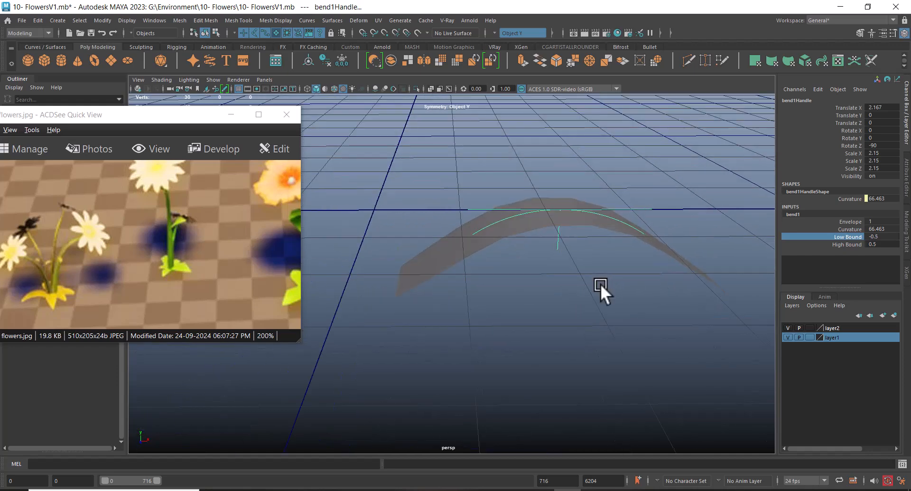
Try a Low Bound of -0.3 on the bend and settle on -0.2.
{"action": "double_click", "coordinate": [886, 238]}
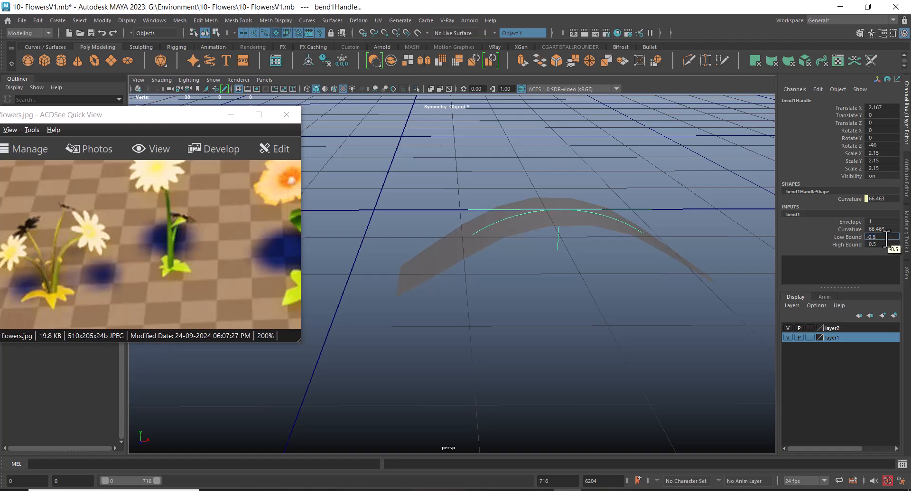
{"action": "key", "text": "Return"}
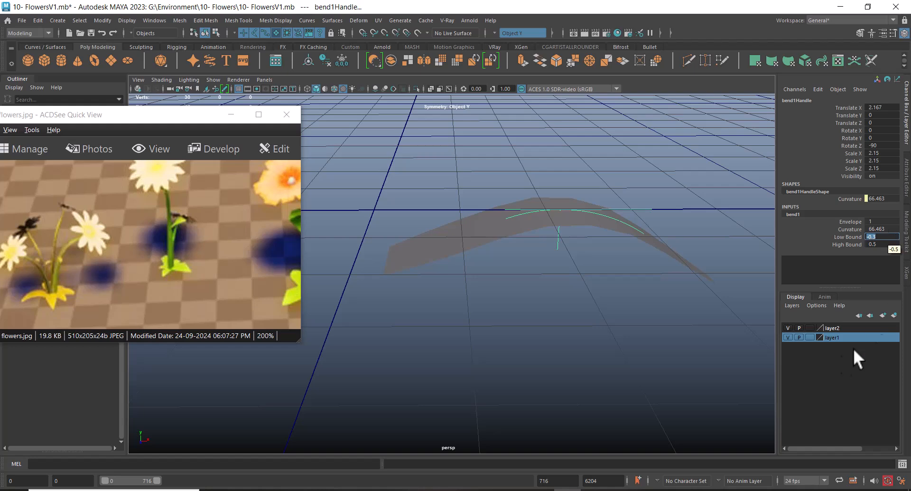
{"action": "left_click_drag", "start_coordinate": [586, 326], "coordinate": [551, 287], "text": "alt"}
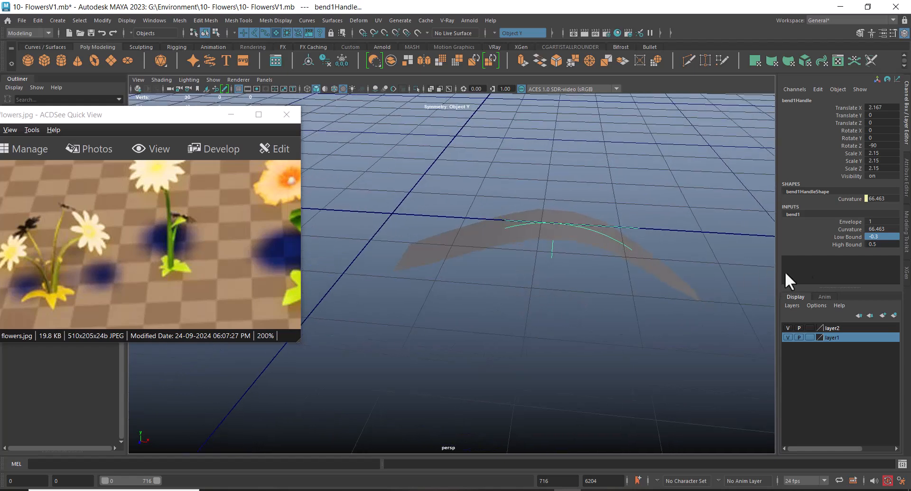
{"action": "left_click", "coordinate": [885, 236]}
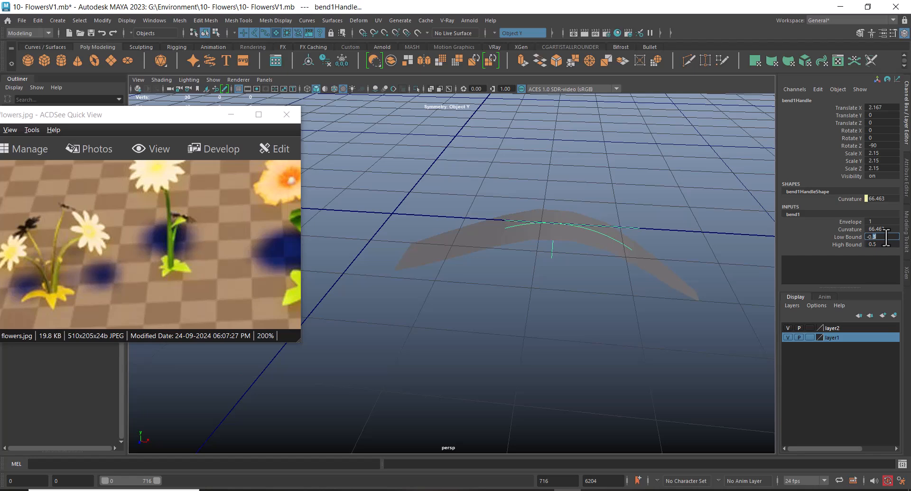
{"action": "type", "text": "2"}
{"action": "key", "text": "Return"}
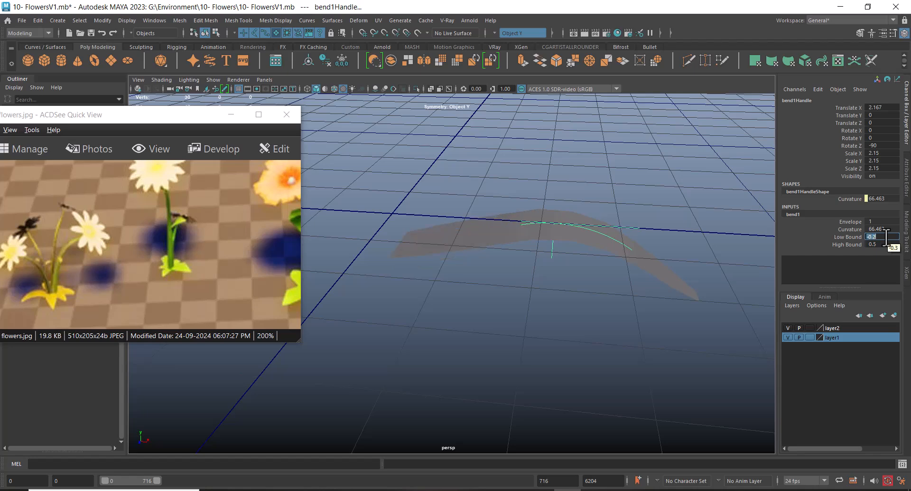
Select the leaf together with its bend handle and delete the construction history to bake the bend.
{"action": "left_click_drag", "start_coordinate": [606, 340], "coordinate": [522, 233]}
{"action": "left_click_drag", "start_coordinate": [523, 301], "coordinate": [593, 357], "text": "alt"}
{"action": "left_click", "coordinate": [597, 354]}
{"action": "left_click_drag", "start_coordinate": [553, 172], "coordinate": [545, 380]}
{"action": "left_click", "coordinate": [36, 20]}
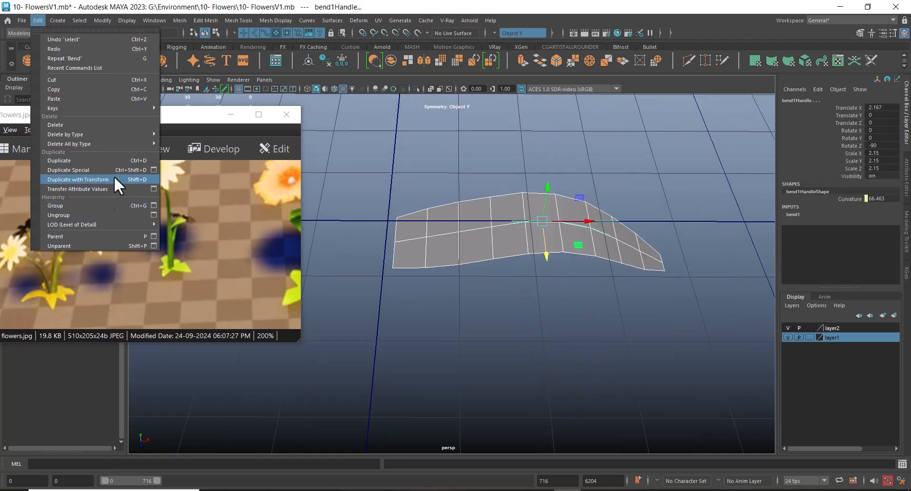
{"action": "left_click", "coordinate": [178, 133]}
Select the edge loop along the leaf's centre line and enlarge the reference image on the yellow leaves at the stem base.
{"action": "left_click_drag", "start_coordinate": [607, 341], "coordinate": [579, 321], "text": "alt"}
{"action": "right_click_drag", "start_coordinate": [587, 216], "coordinate": [585, 241]}
{"action": "left_click", "coordinate": [585, 241]}
{"action": "left_click_drag", "start_coordinate": [585, 241], "coordinate": [594, 263], "text": "alt"}
{"action": "scroll", "coordinate": [99, 306], "scroll_direction": "up", "scroll_amount": 5}
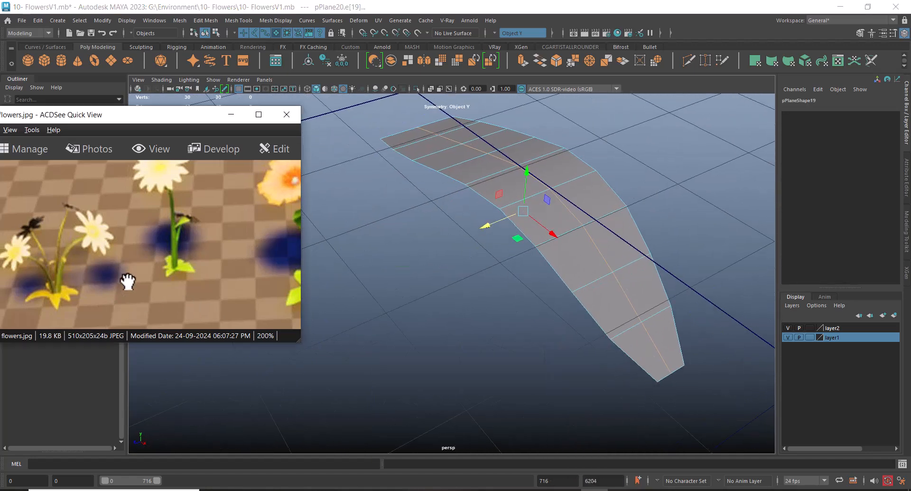
{"action": "left_click_drag", "start_coordinate": [184, 303], "coordinate": [221, 264]}
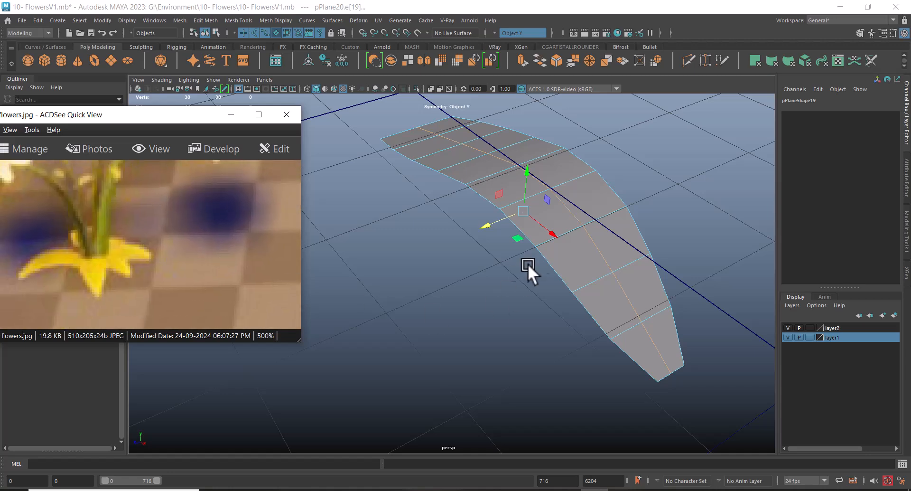
{"action": "scroll", "coordinate": [522, 270], "scroll_direction": "down", "scroll_amount": 1}
{"action": "scroll", "coordinate": [557, 249], "scroll_direction": "up", "scroll_amount": 2}
{"action": "right_click_drag", "start_coordinate": [572, 208], "coordinate": [623, 204], "text": "shift"}
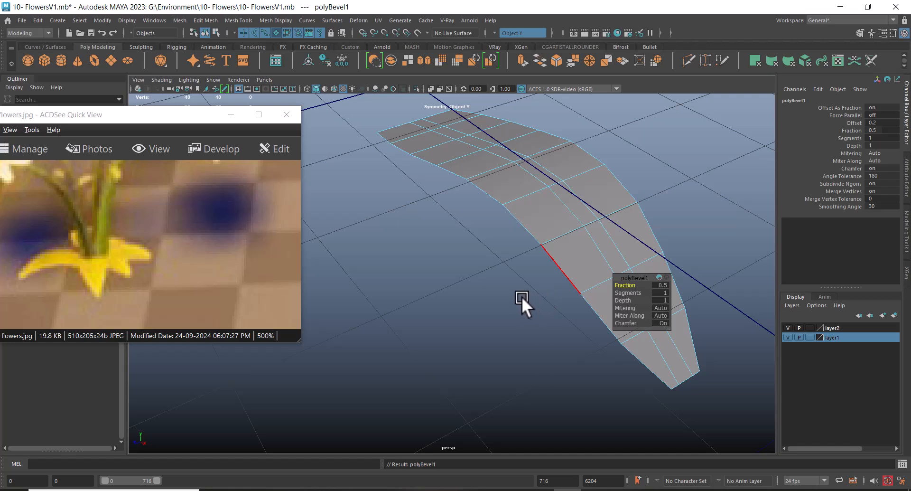
{"action": "key", "text": "ctrl+z"}
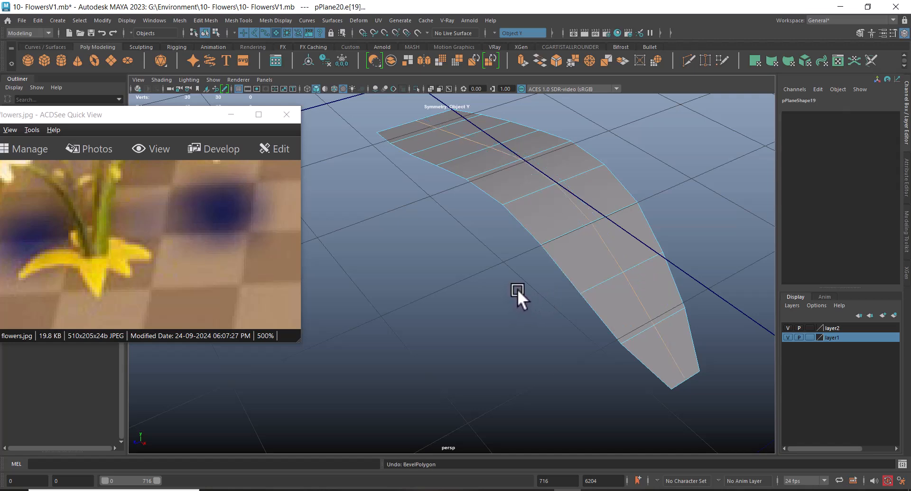
{"action": "right_click_drag", "start_coordinate": [520, 287], "coordinate": [526, 289], "text": "alt"}
{"action": "key", "text": "w"}
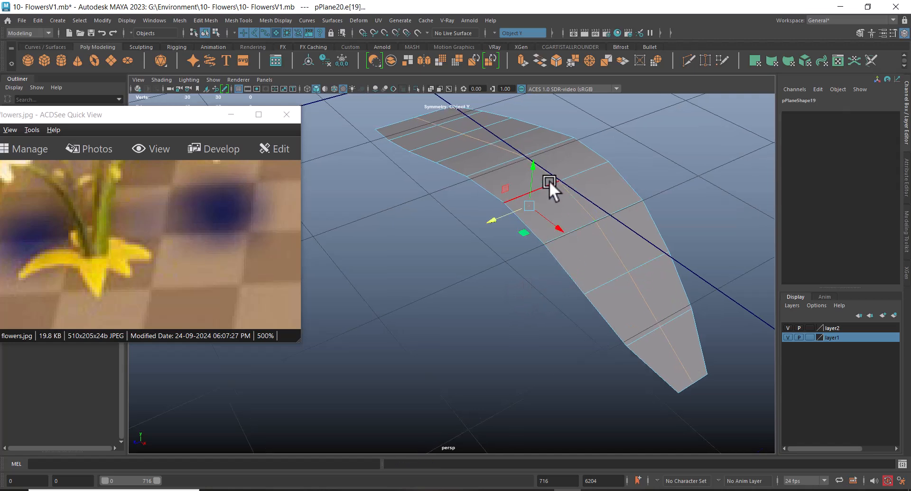
{"action": "left_click_drag", "start_coordinate": [534, 167], "coordinate": [532, 164]}
{"action": "key", "text": "ctrl+z"}
Bevel the leaf's centre edge loop with a fraction of 0.5 and 2 segments.
{"action": "left_click_drag", "start_coordinate": [718, 347], "coordinate": [676, 393]}
{"action": "left_click_drag", "start_coordinate": [504, 286], "coordinate": [540, 290], "text": "alt"}
{"action": "middle_click_drag", "start_coordinate": [482, 252], "coordinate": [542, 293], "text": "alt"}
{"action": "left_click", "coordinate": [424, 169], "text": "ctrl"}
{"action": "left_click_drag", "start_coordinate": [594, 175], "coordinate": [541, 182], "text": "alt"}
{"action": "key", "text": "ctrl+z"}
{"action": "right_click_drag", "start_coordinate": [575, 181], "coordinate": [617, 182], "text": "shift"}
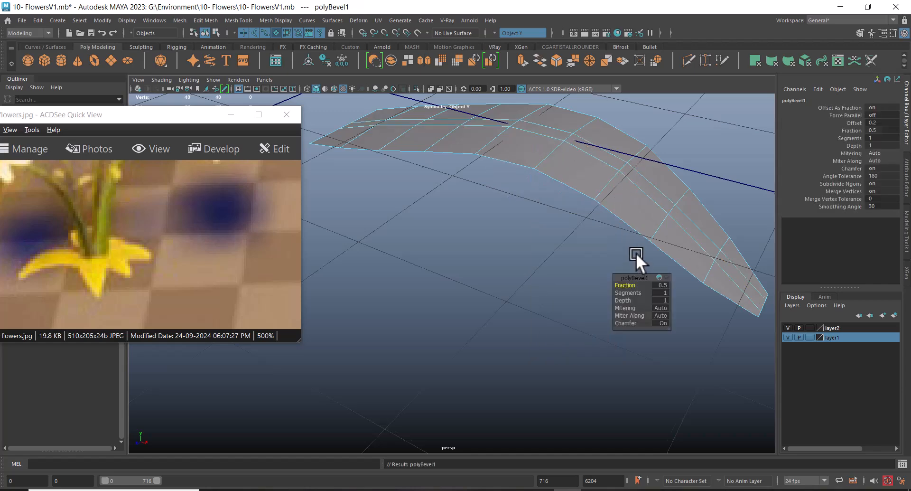
{"action": "left_click_drag", "start_coordinate": [637, 257], "coordinate": [655, 316], "text": "alt"}
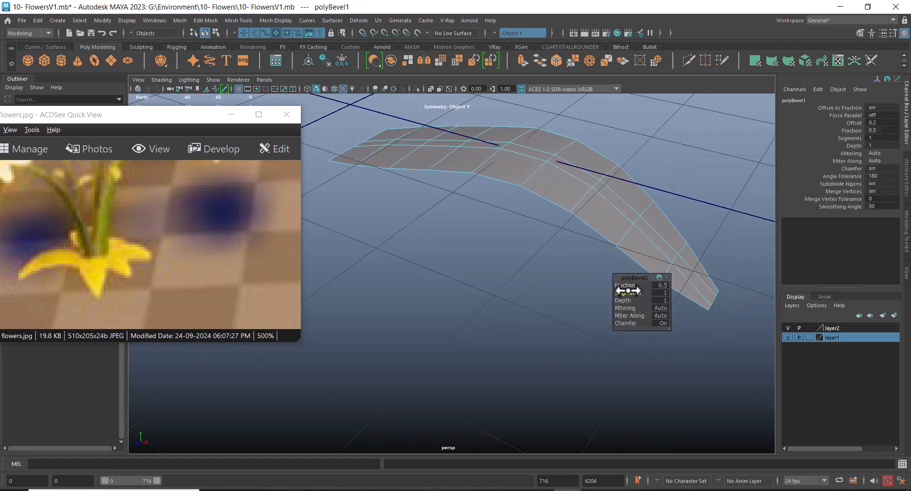
{"action": "left_click_drag", "start_coordinate": [628, 291], "coordinate": [635, 290]}
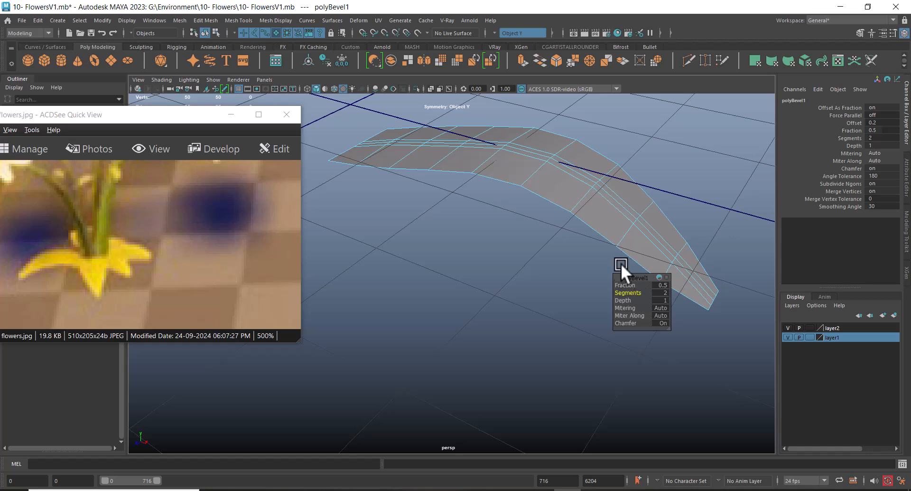
Return the beveled leaf to object mode and hide the viewport grid.
{"action": "left_click_drag", "start_coordinate": [607, 214], "coordinate": [597, 210], "text": "alt"}
{"action": "middle_click_drag", "start_coordinate": [596, 210], "coordinate": [560, 149], "text": "alt"}
{"action": "left_click_drag", "start_coordinate": [560, 149], "coordinate": [580, 187], "text": "alt"}
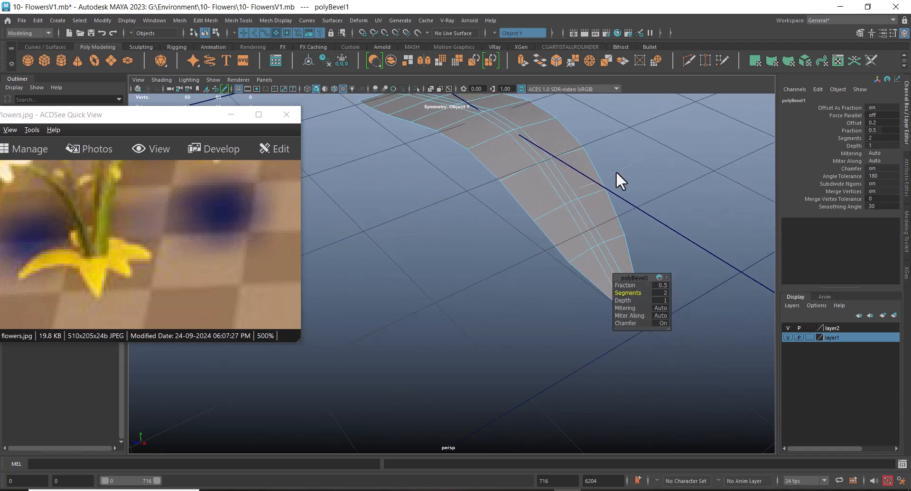
{"action": "right_click_drag", "start_coordinate": [580, 187], "coordinate": [615, 166]}
{"action": "key", "text": "alt+h"}
{"action": "right_click_drag", "start_coordinate": [622, 259], "coordinate": [591, 254], "text": "alt"}
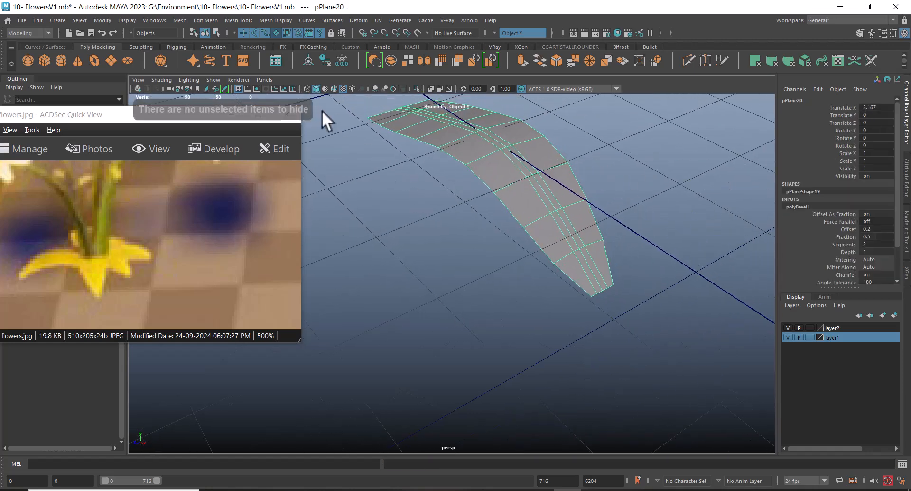
{"action": "left_click", "coordinate": [239, 89]}
{"action": "right_click_drag", "start_coordinate": [532, 283], "coordinate": [561, 208], "text": "alt"}
Merge the beveled centre vertices at one end of the leaf into a single vertex.
{"action": "left_click", "coordinate": [569, 253]}
{"action": "left_click_drag", "start_coordinate": [569, 254], "coordinate": [510, 314], "text": "alt"}
{"action": "right_click_drag", "start_coordinate": [523, 266], "coordinate": [564, 93], "text": "shift"}
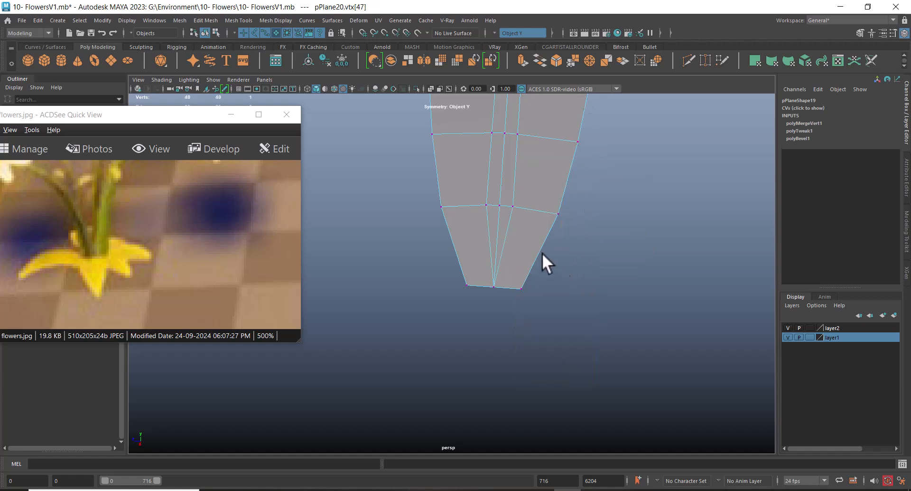
{"action": "left_click_drag", "start_coordinate": [527, 218], "coordinate": [528, 220]}
{"action": "middle_click_drag", "start_coordinate": [560, 226], "coordinate": [608, 316], "text": "alt"}
Merge the beveled centre vertices at the leaf's opposite end into a single vertex.
{"action": "right_click_drag", "start_coordinate": [594, 242], "coordinate": [594, 160]}
{"action": "double_click", "coordinate": [548, 172]}
{"action": "left_click_drag", "start_coordinate": [548, 172], "coordinate": [602, 270], "text": "alt"}
{"action": "right_click_drag", "start_coordinate": [603, 270], "coordinate": [627, 317], "text": "alt"}
{"action": "right_click_drag", "start_coordinate": [585, 185], "coordinate": [546, 186]}
{"action": "right_click_drag", "start_coordinate": [546, 186], "coordinate": [575, 227], "text": "alt"}
{"action": "right_click_drag", "start_coordinate": [536, 157], "coordinate": [522, 105], "text": "shift"}
Try to raise the leaf's beveled centre edge loop to form the crease, and undo the moves.
{"action": "left_click_drag", "start_coordinate": [522, 105], "coordinate": [420, 272], "text": "alt"}
{"action": "double_click", "coordinate": [511, 161]}
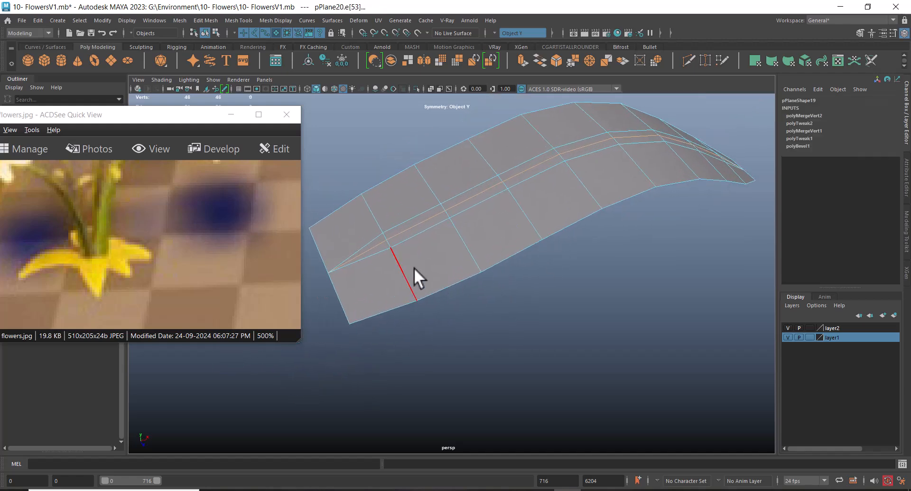
{"action": "left_click_drag", "start_coordinate": [348, 240], "coordinate": [474, 250], "text": "alt"}
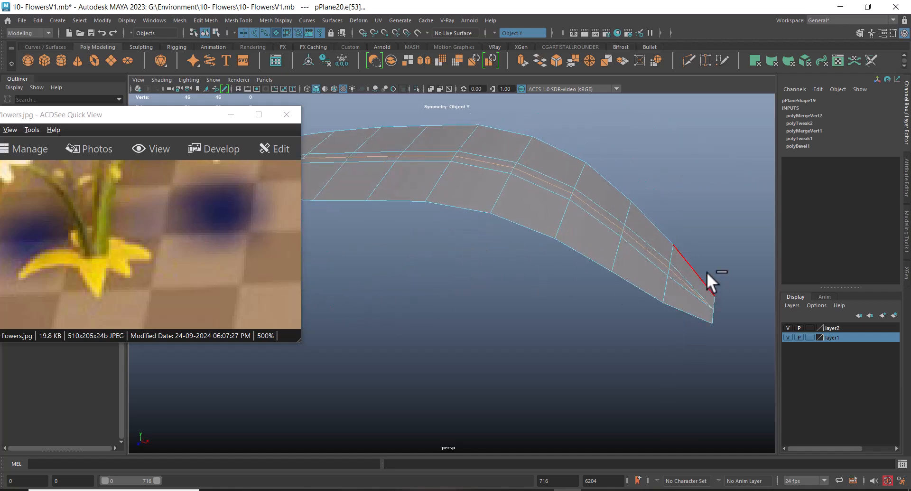
{"action": "left_click_drag", "start_coordinate": [632, 279], "coordinate": [620, 257], "text": "alt"}
{"action": "middle_click_drag", "start_coordinate": [620, 256], "coordinate": [616, 309], "text": "alt"}
{"action": "scroll", "coordinate": [606, 299], "scroll_direction": "up", "scroll_amount": 2}
{"action": "key", "text": "w"}
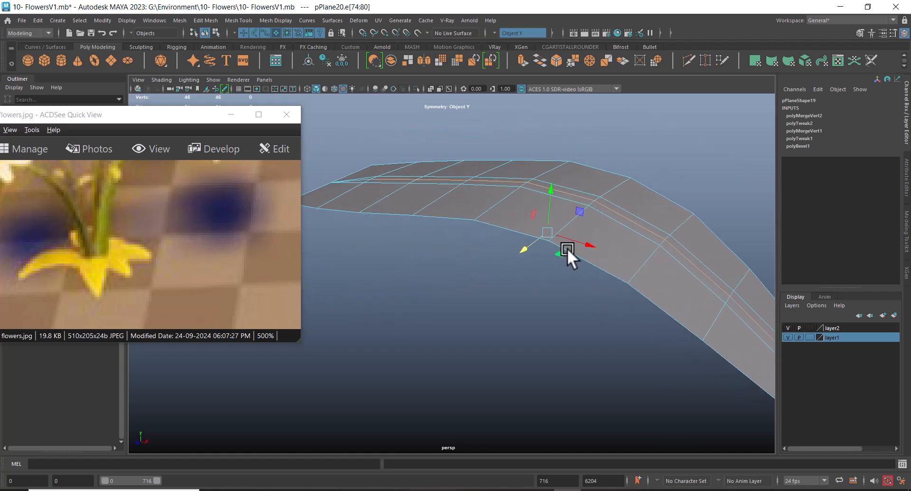
{"action": "scroll", "coordinate": [571, 221], "scroll_direction": "up", "scroll_amount": 2}
{"action": "left_click_drag", "start_coordinate": [576, 178], "coordinate": [593, 203]}
{"action": "key", "text": "ctrl+z"}
{"action": "mouse_move", "coordinate": [526, 143]}
{"action": "left_mouse_down"}
{"action": "mouse_move", "coordinate": [531, 162]}
{"action": "mouse_move", "coordinate": [533, 131]}
{"action": "mouse_move", "coordinate": [538, 148]}
{"action": "left_mouse_up"}
{"action": "key", "text": "ctrl+z"}
{"action": "left_click_drag", "start_coordinate": [542, 252], "coordinate": [631, 221], "text": "alt"}
Return the leaf to object mode, minimise the reference image, and delete all construction history in the scene.
{"action": "right_click_drag", "start_coordinate": [549, 181], "coordinate": [597, 146]}
{"action": "left_click", "coordinate": [581, 175]}
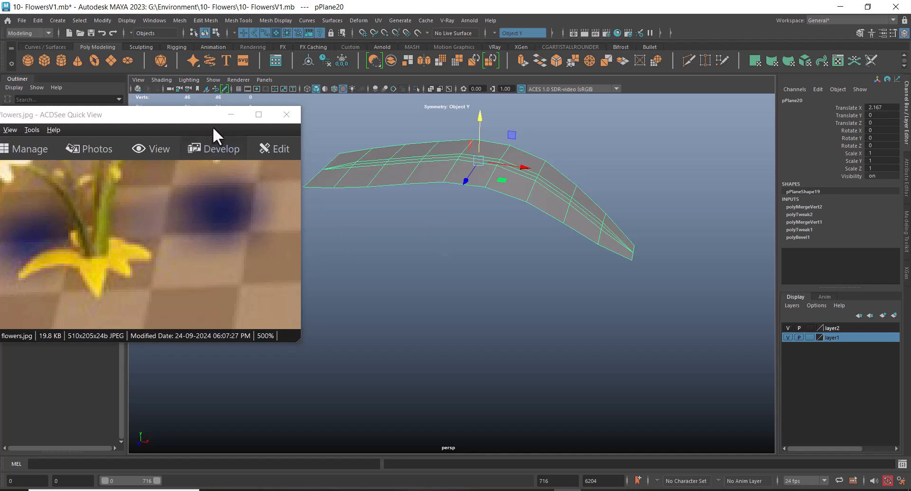
{"action": "left_click", "coordinate": [230, 114]}
{"action": "left_click", "coordinate": [37, 20]}
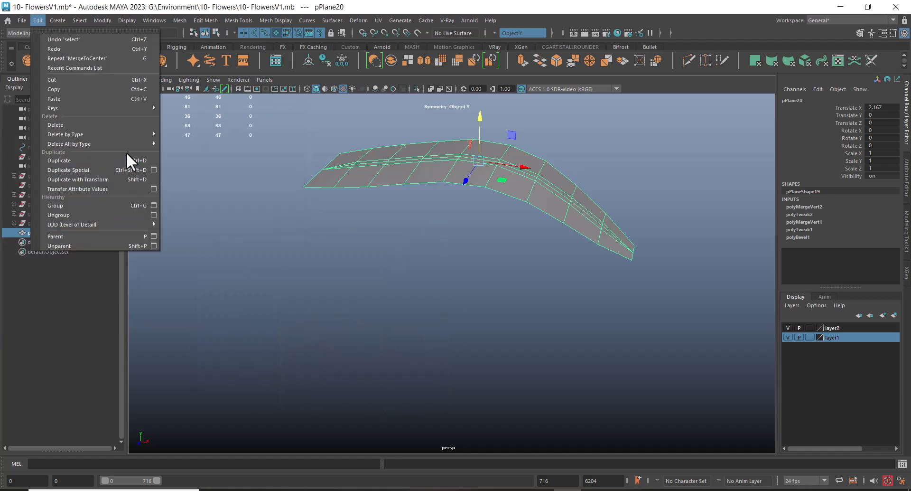
{"action": "mouse_move", "coordinate": [131, 142]}
{"action": "left_click", "coordinate": [200, 143]}
Try lifting the centre edge loop again, undo the move, and convert the selection to its vertices.
{"action": "left_click_drag", "start_coordinate": [342, 209], "coordinate": [562, 336], "text": "alt"}
{"action": "right_click_drag", "start_coordinate": [587, 225], "coordinate": [600, 141]}
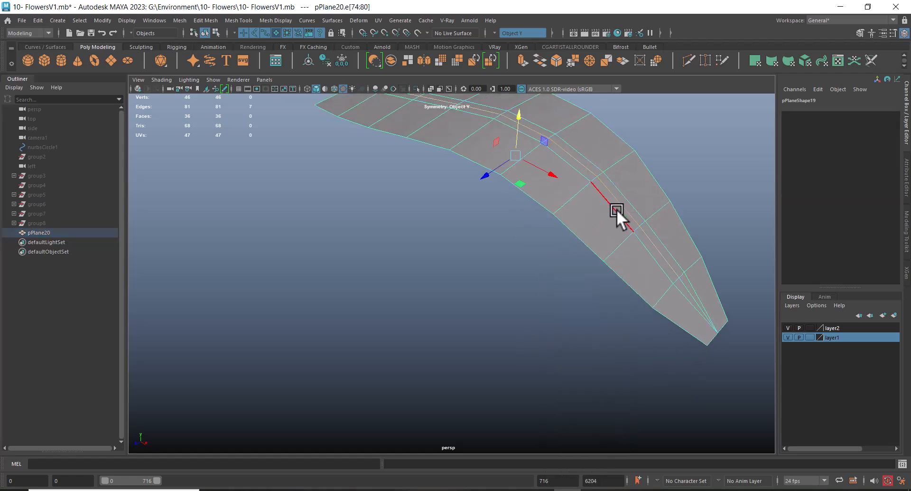
{"action": "left_click_drag", "start_coordinate": [526, 214], "coordinate": [517, 278], "text": "alt"}
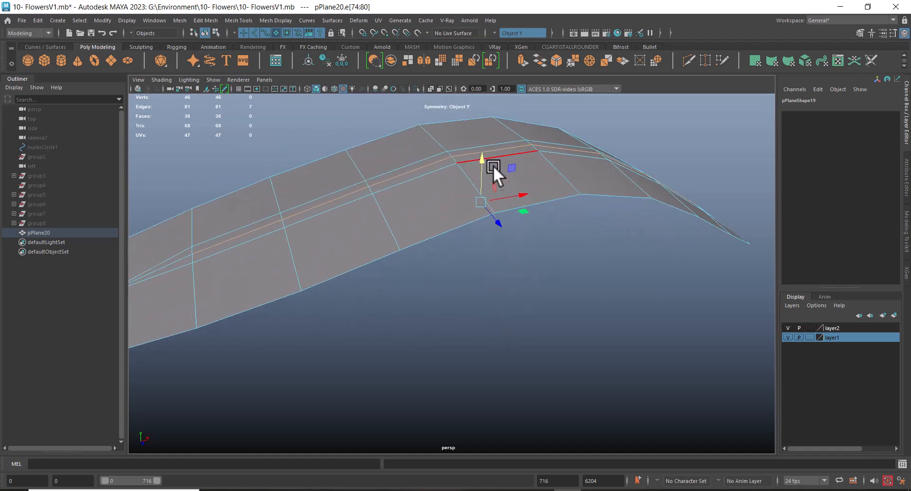
{"action": "left_click_drag", "start_coordinate": [481, 156], "coordinate": [484, 152]}
{"action": "key", "text": "ctrl+z"}
{"action": "right_click_drag", "start_coordinate": [573, 166], "coordinate": [478, 165], "text": "shift"}
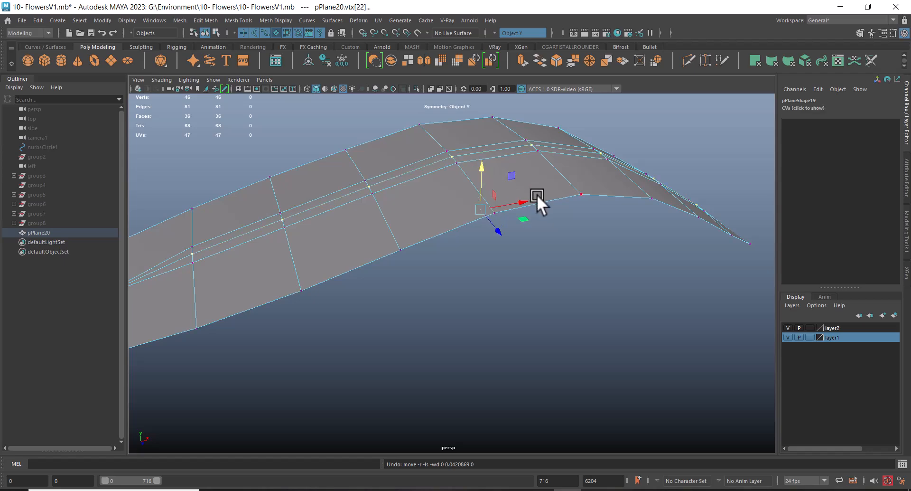
{"action": "left_click_drag", "start_coordinate": [486, 173], "coordinate": [553, 230]}
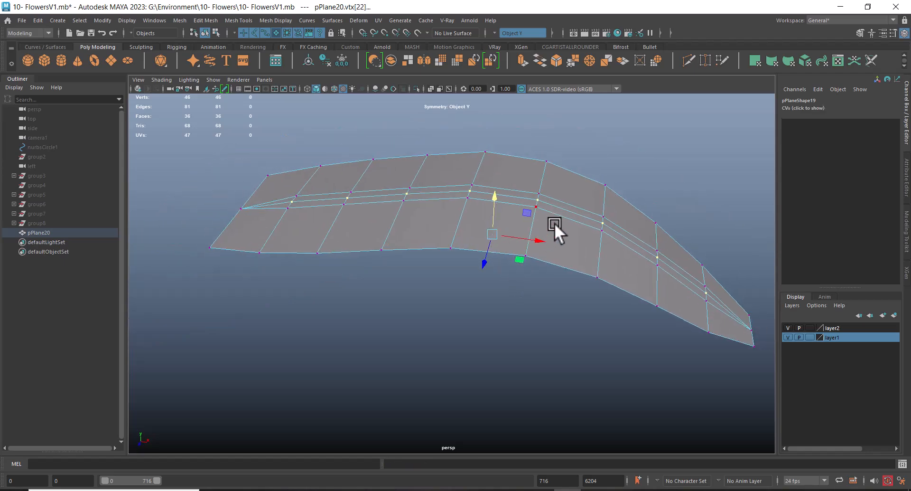
Return the leaf to object mode, centre its pivot, and freeze its transformations.
{"action": "key", "text": "F8"}
{"action": "left_click_drag", "start_coordinate": [273, 216], "coordinate": [467, 241], "text": "alt"}
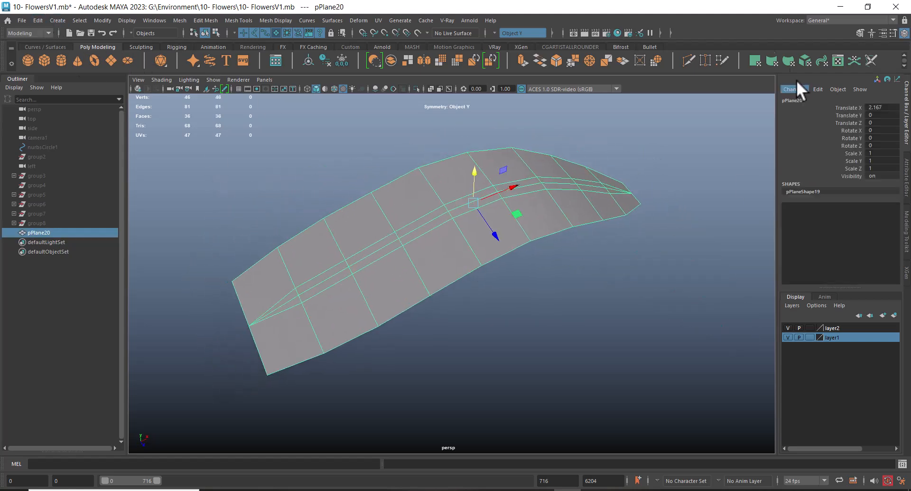
{"action": "left_click", "coordinate": [308, 61]}
{"action": "left_click", "coordinate": [342, 60]}
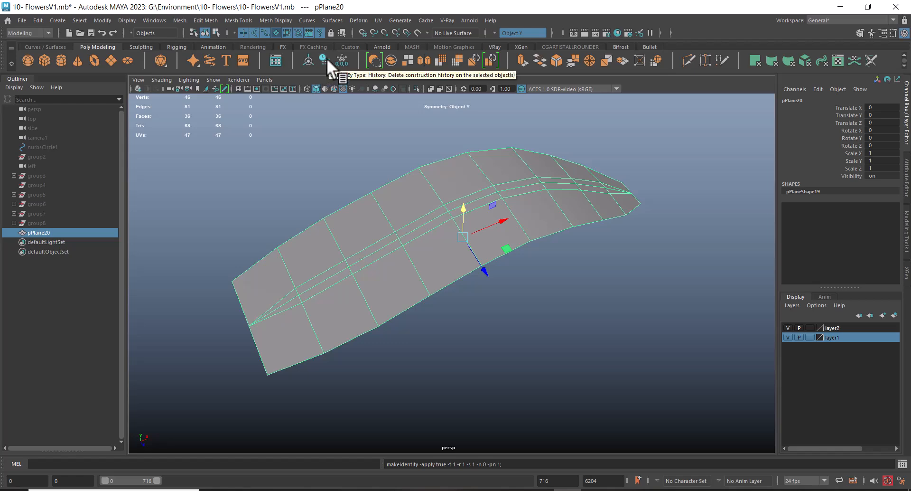
Try to move the leaf's centre edge loop with its end edges deselected, undo it, and return to object mode.
{"action": "left_click_drag", "start_coordinate": [470, 247], "coordinate": [442, 258], "text": "alt"}
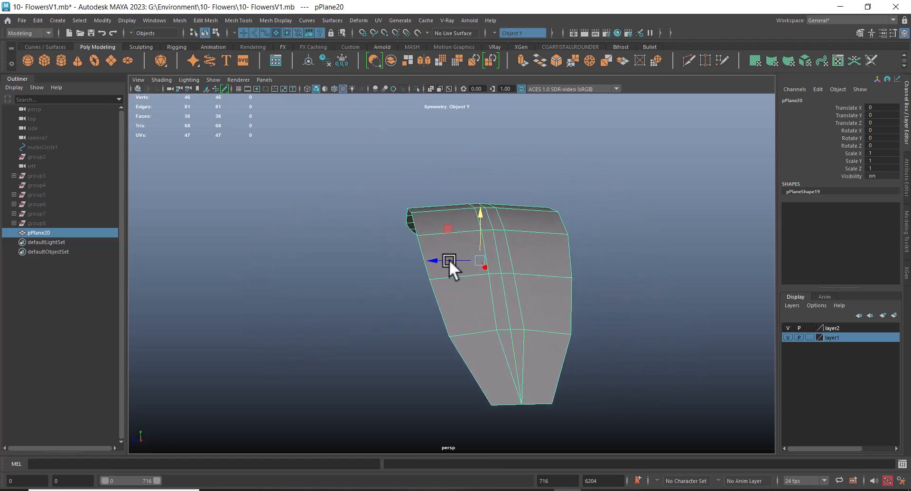
{"action": "right_click_drag", "start_coordinate": [501, 257], "coordinate": [505, 150]}
{"action": "double_click", "coordinate": [509, 300]}
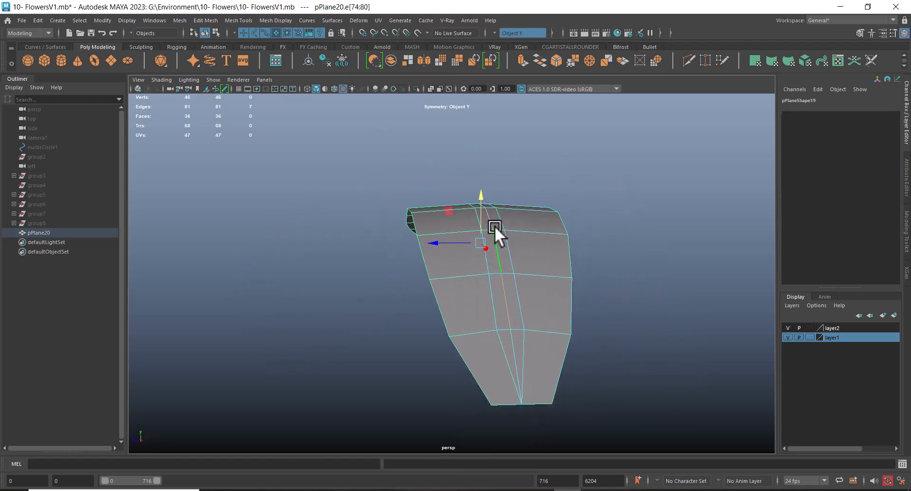
{"action": "double_click", "coordinate": [507, 305]}
{"action": "scroll", "coordinate": [539, 294], "scroll_direction": "down", "scroll_amount": 2}
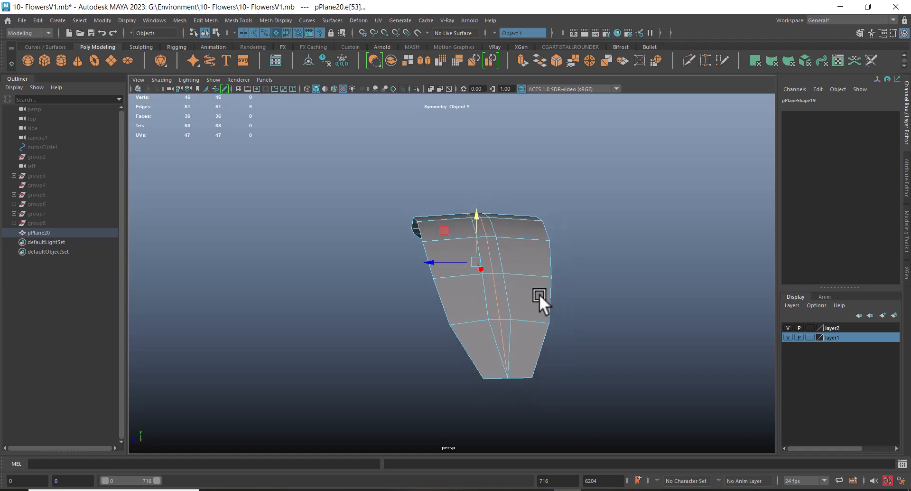
{"action": "left_click_drag", "start_coordinate": [459, 390], "coordinate": [363, 330], "text": "alt"}
{"action": "left_click_drag", "start_coordinate": [260, 280], "coordinate": [307, 333], "text": "ctrl"}
{"action": "left_click_drag", "start_coordinate": [469, 212], "coordinate": [502, 180], "text": "alt"}
{"action": "key", "text": "ctrl+z"}
{"action": "right_click_drag", "start_coordinate": [468, 217], "coordinate": [564, 143]}
{"action": "left_click_drag", "start_coordinate": [564, 142], "coordinate": [492, 275], "text": "alt"}
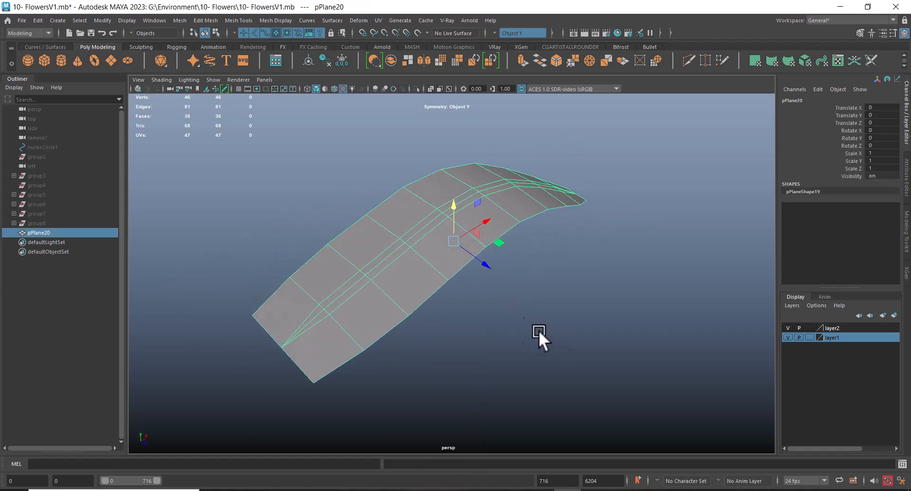
Duplicate the leaf and move the copy about 1.6 units along Z.
{"action": "left_click", "coordinate": [450, 289]}
{"action": "left_click", "coordinate": [416, 288]}
{"action": "left_click_drag", "start_coordinate": [480, 320], "coordinate": [497, 291], "text": "alt"}
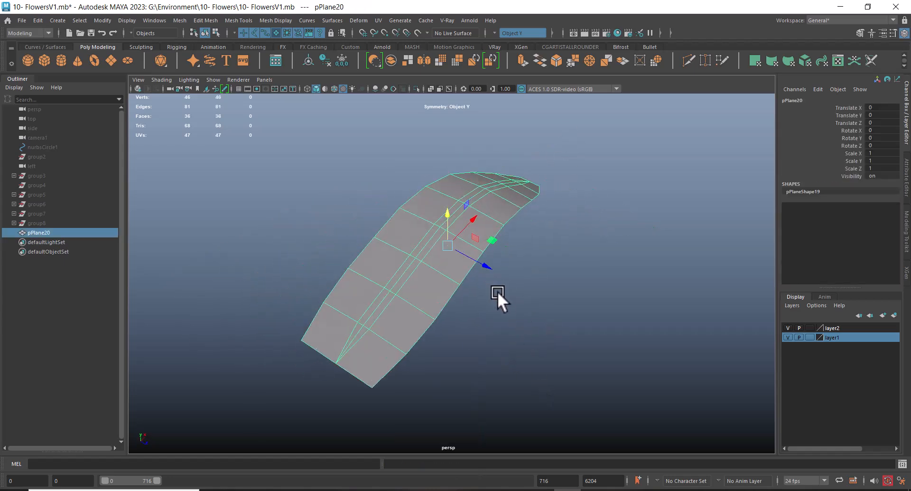
{"action": "key", "text": "ctrl+d"}
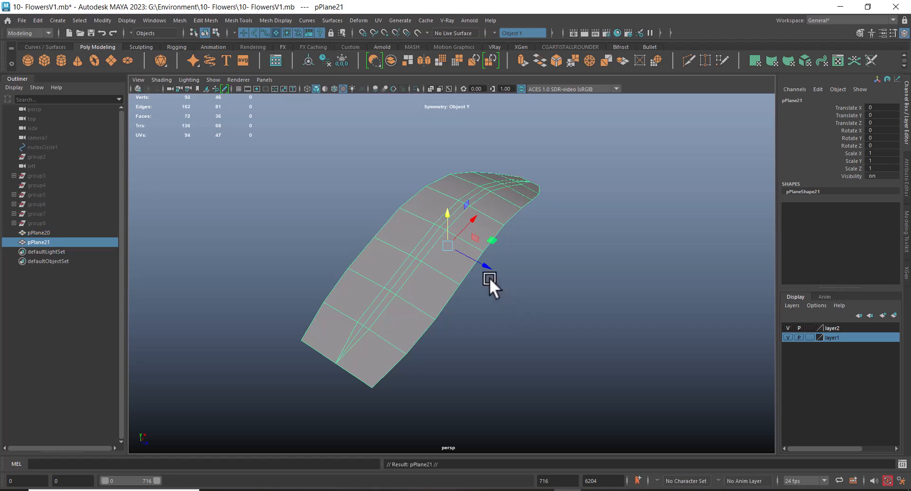
{"action": "left_click_drag", "start_coordinate": [488, 266], "coordinate": [611, 273]}
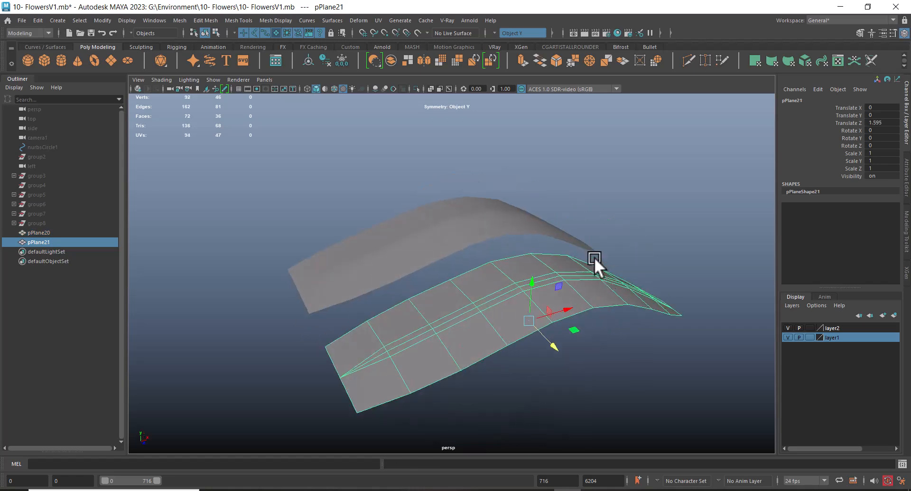
Select the duplicate leaf's centre edge loop and try raising it.
{"action": "left_click", "coordinate": [466, 221]}
{"action": "left_click", "coordinate": [566, 301]}
{"action": "right_click_drag", "start_coordinate": [603, 216], "coordinate": [604, 173]}
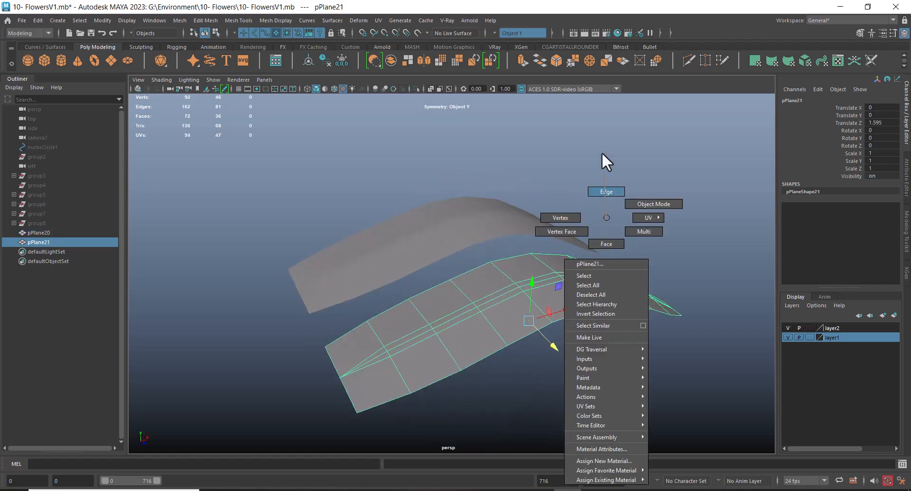
{"action": "double_click", "coordinate": [549, 275]}
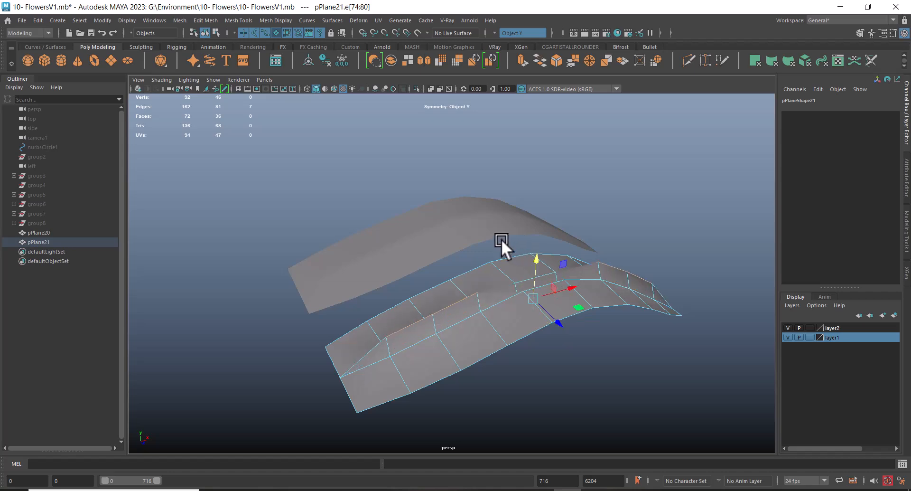
Try to raise the original leaf's centre edge loop with its end edges deselected, and undo the move.
{"action": "left_click", "coordinate": [514, 212]}
{"action": "right_click", "coordinate": [514, 211]}
{"action": "left_click", "coordinate": [514, 187]}
{"action": "double_click", "coordinate": [435, 217]}
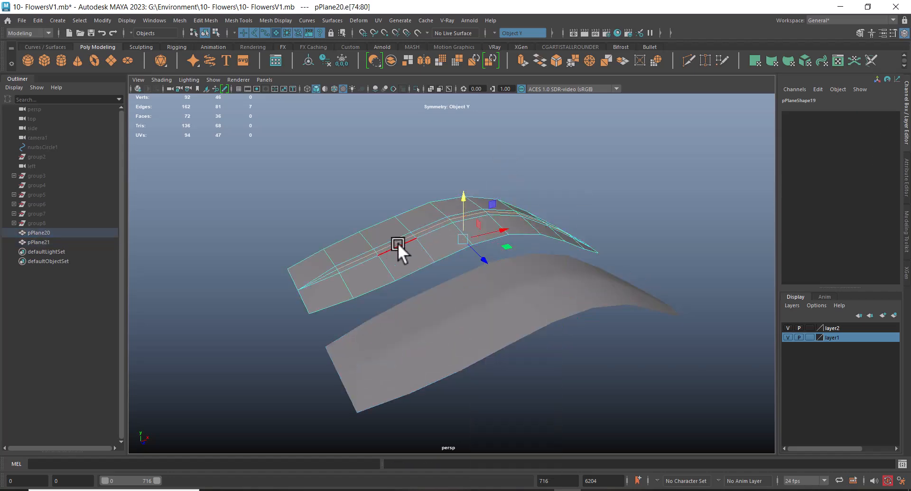
{"action": "double_click", "coordinate": [420, 232]}
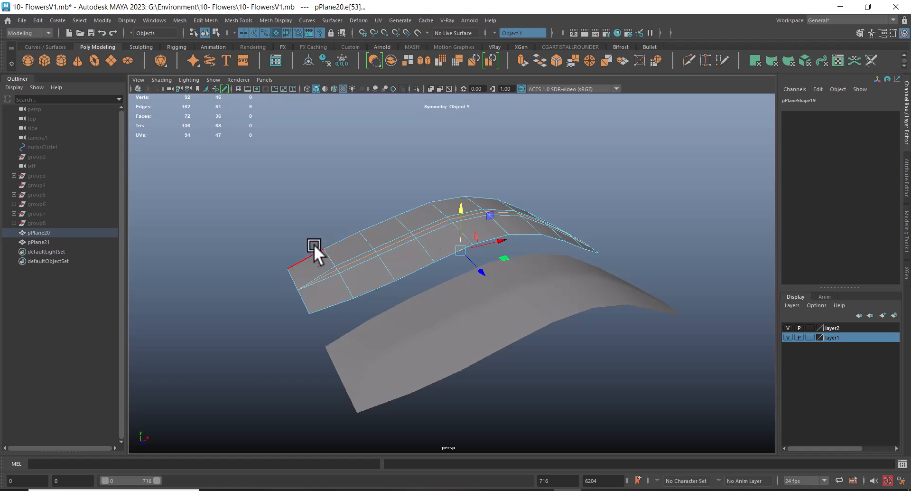
{"action": "left_click_drag", "start_coordinate": [331, 318], "coordinate": [473, 244], "text": "alt"}
{"action": "left_click_drag", "start_coordinate": [637, 326], "coordinate": [606, 369]}
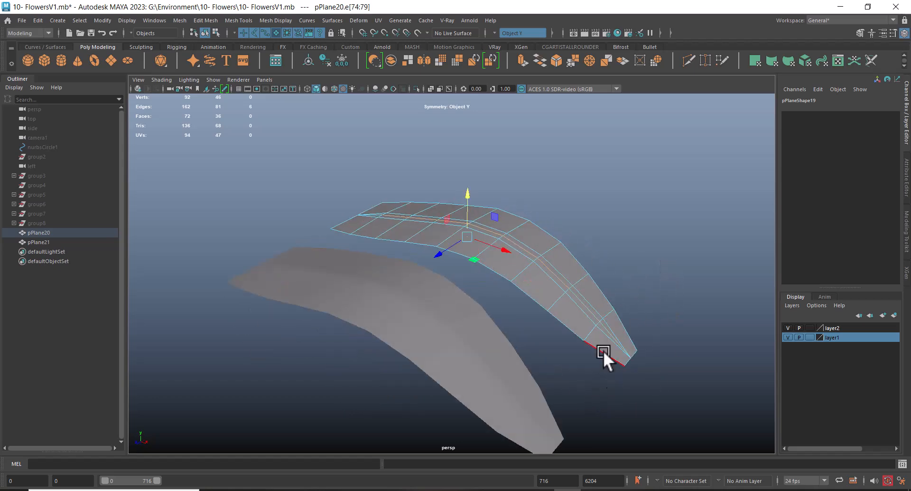
{"action": "left_click_drag", "start_coordinate": [472, 207], "coordinate": [468, 195]}
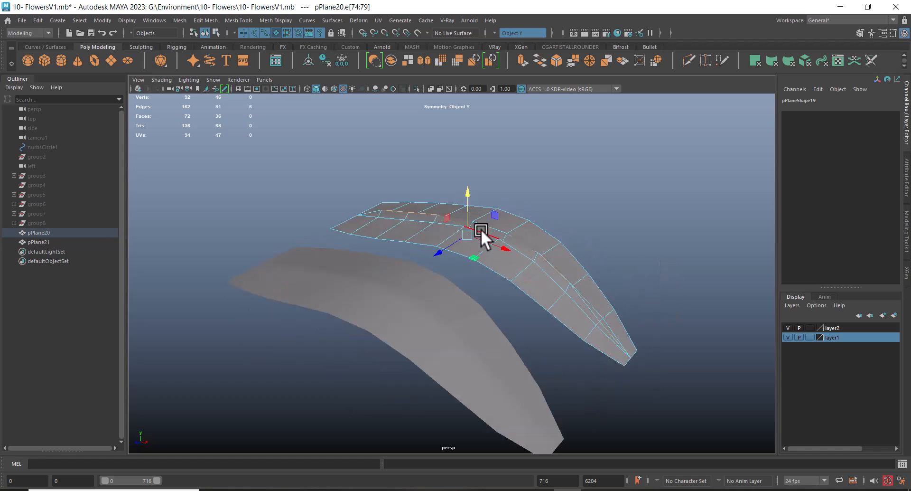
{"action": "key", "text": "ctrl+z"}
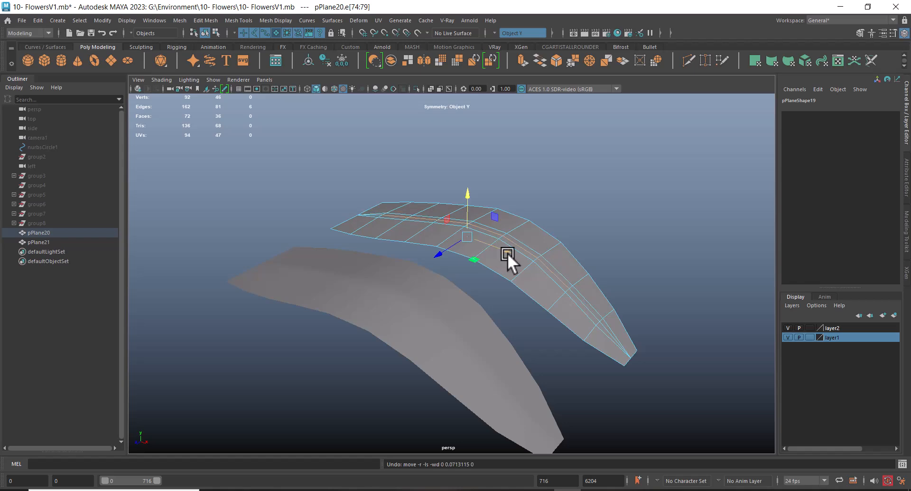
Return to object mode, delete the duplicate leaf, and select the original leaf.
{"action": "right_click_drag", "start_coordinate": [514, 268], "coordinate": [560, 204]}
{"action": "left_click", "coordinate": [636, 176]}
{"action": "left_click_drag", "start_coordinate": [447, 233], "coordinate": [529, 250], "text": "alt"}
{"action": "left_click", "coordinate": [529, 249]}
{"action": "left_click_drag", "start_coordinate": [514, 290], "coordinate": [469, 302], "text": "alt"}
{"action": "left_click", "coordinate": [671, 306]}
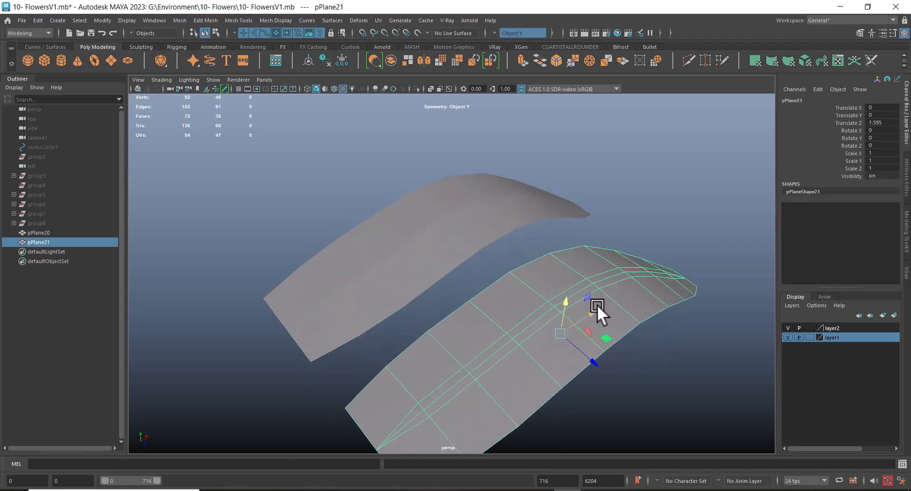
{"action": "key", "text": "Delete"}
{"action": "left_click", "coordinate": [444, 248]}
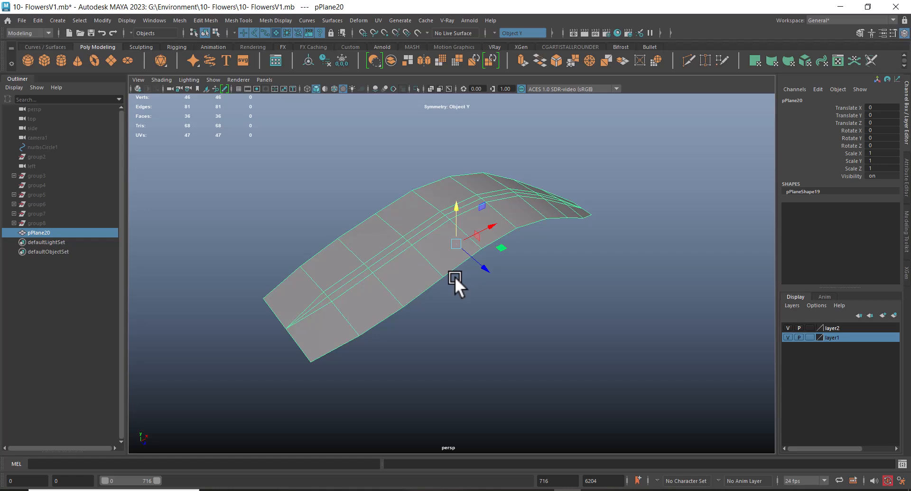
Search the system for "maya" and launch a second session of Maya 2023.
{"action": "key", "text": "super"}
{"action": "type", "text": "maya"}
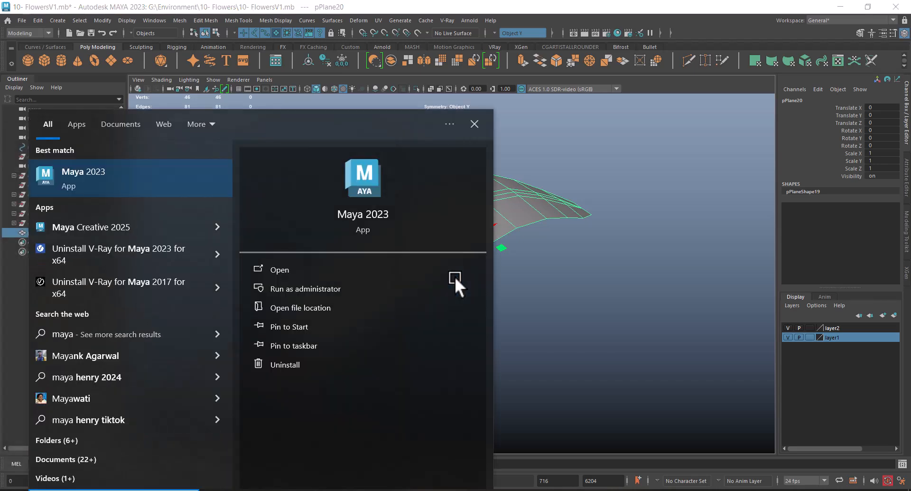
{"action": "left_click", "coordinate": [143, 184]}
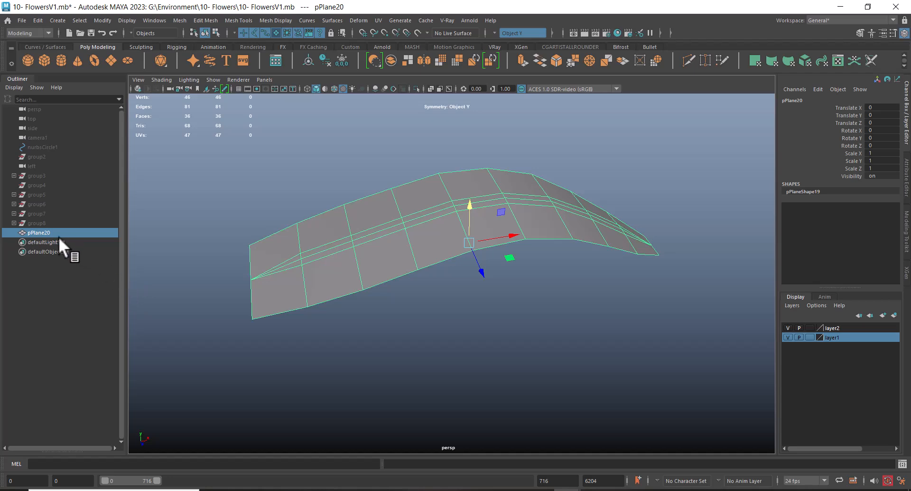
Try to raise the row of vertices along the leaf's centre line, and undo the move.
{"action": "left_click", "coordinate": [584, 330]}
{"action": "left_click", "coordinate": [447, 236]}
{"action": "left_click_drag", "start_coordinate": [503, 206], "coordinate": [526, 235], "text": "alt"}
{"action": "right_click_drag", "start_coordinate": [495, 208], "coordinate": [373, 192]}
{"action": "double_click", "coordinate": [409, 207]}
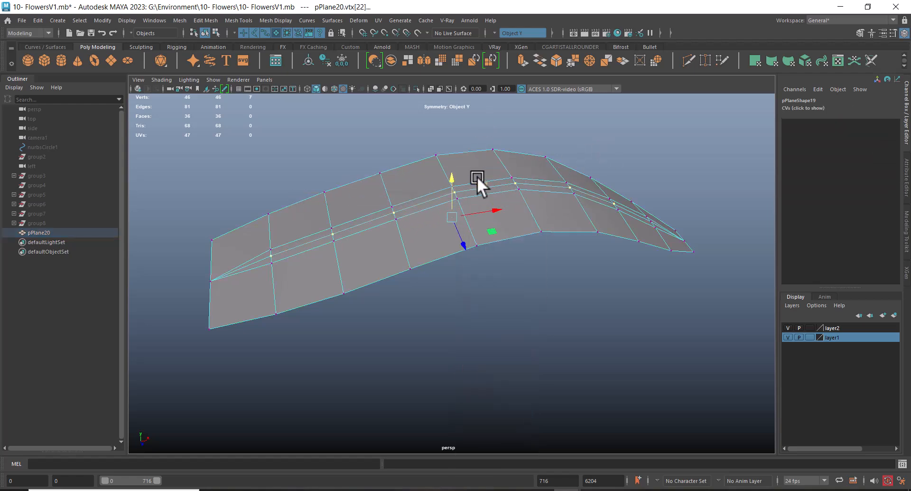
{"action": "left_click_drag", "start_coordinate": [449, 178], "coordinate": [449, 168]}
{"action": "key", "text": "ctrl+z"}
Open the Move tool settings, try moving the centre vertices with another axis orientation, and undo the move.
{"action": "left_click", "coordinate": [893, 33]}
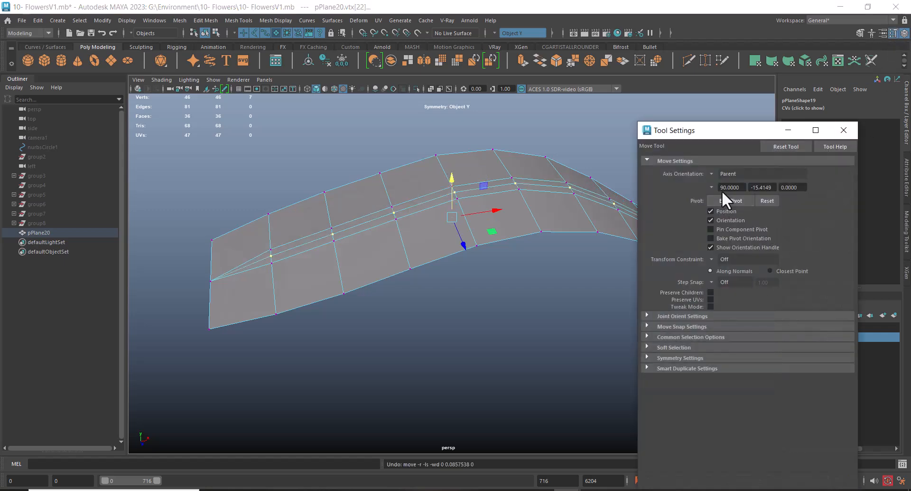
{"action": "left_click", "coordinate": [712, 173]}
{"action": "left_click", "coordinate": [723, 178]}
{"action": "mouse_move", "coordinate": [454, 181]}
{"action": "left_mouse_down"}
{"action": "mouse_move", "coordinate": [453, 169]}
{"action": "mouse_move", "coordinate": [457, 181]}
{"action": "mouse_move", "coordinate": [466, 172]}
{"action": "left_mouse_up"}
{"action": "key", "text": "ctrl+z"}
Set the Move tool's axis orientation to World and test raising the centre vertices, undoing the move.
{"action": "left_click", "coordinate": [712, 175]}
{"action": "left_click", "coordinate": [723, 190]}
{"action": "key", "text": "ctrl+z"}
{"action": "left_click_drag", "start_coordinate": [452, 184], "coordinate": [455, 171]}
{"action": "key", "text": "ctrl+z"}
Reset the Move tool's pivot, close its settings, and return the leaf to object mode.
{"action": "left_click", "coordinate": [766, 201]}
{"action": "key", "text": "ctrl+z"}
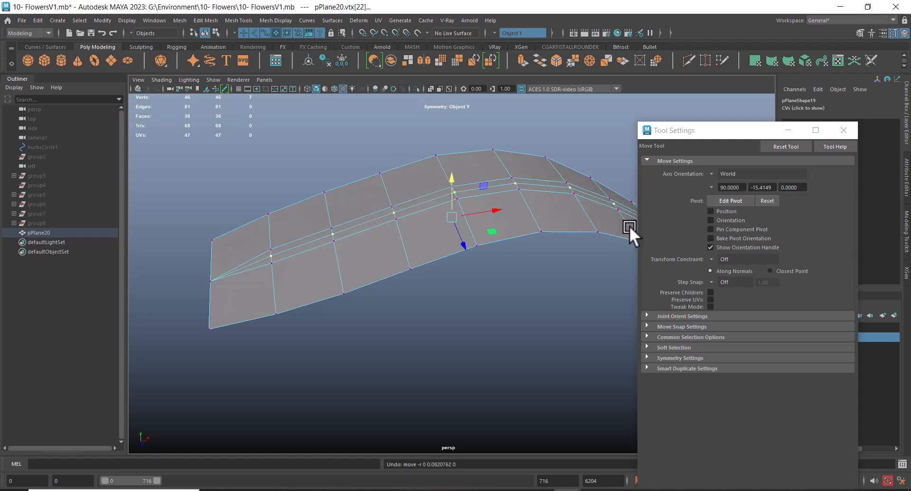
{"action": "left_click", "coordinate": [852, 132]}
{"action": "key", "text": "F8"}
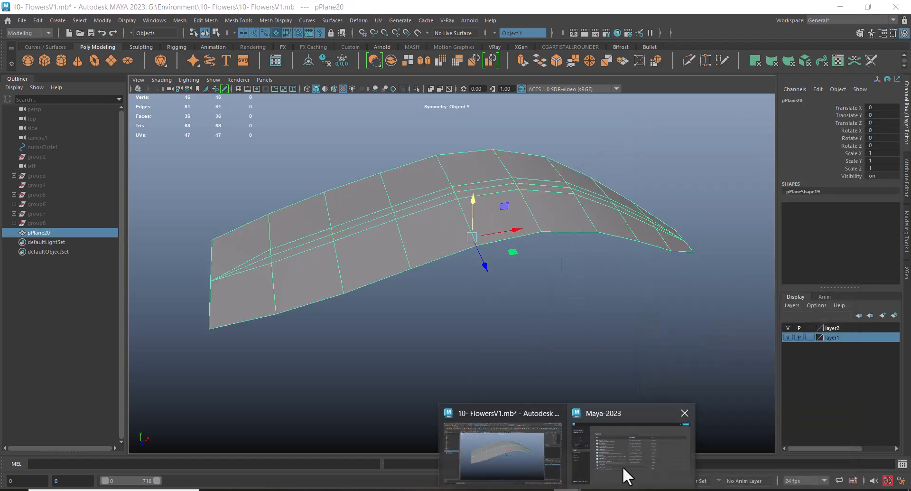
Switch to the newly launched Maya 2023 window and close its floating Channel Box / Layer Editor.
{"action": "left_click", "coordinate": [624, 469]}
{"action": "left_click", "coordinate": [879, 30]}
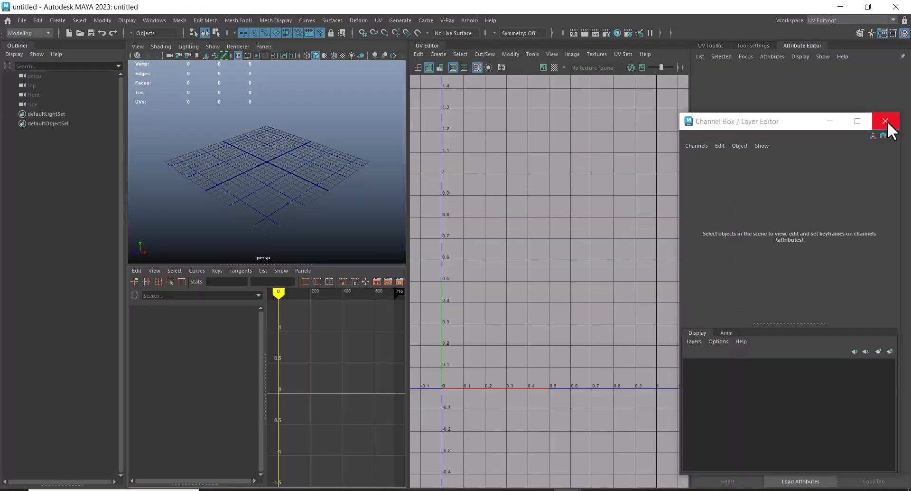
{"action": "left_click", "coordinate": [885, 121]}
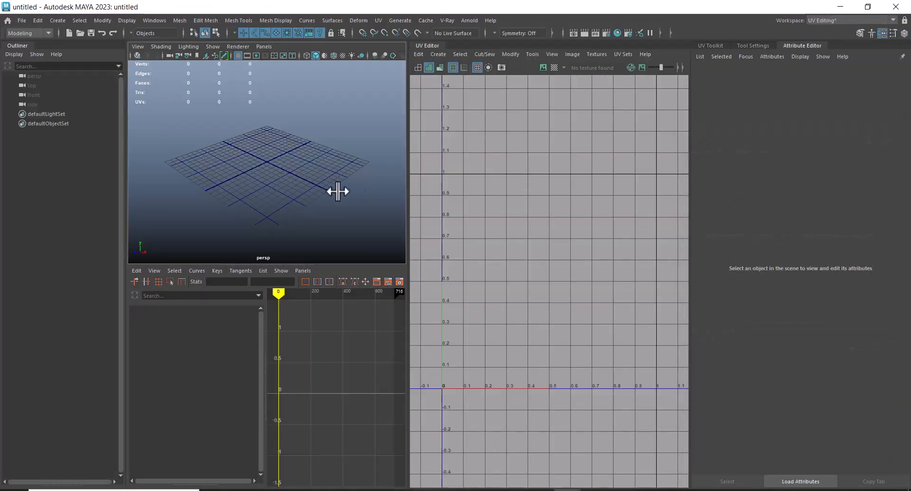
Set the fresh session's workspace to Modeling - Standard and copy the leaf from the 10- FlowersV1 scene.
{"action": "left_click", "coordinate": [836, 20]}
{"action": "left_click", "coordinate": [841, 43]}
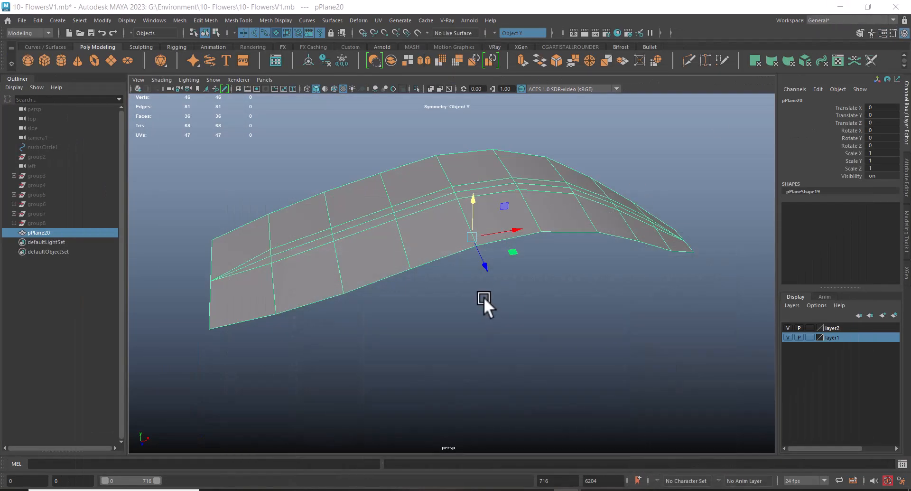
{"action": "left_click", "coordinate": [483, 297]}
{"action": "left_click", "coordinate": [522, 212]}
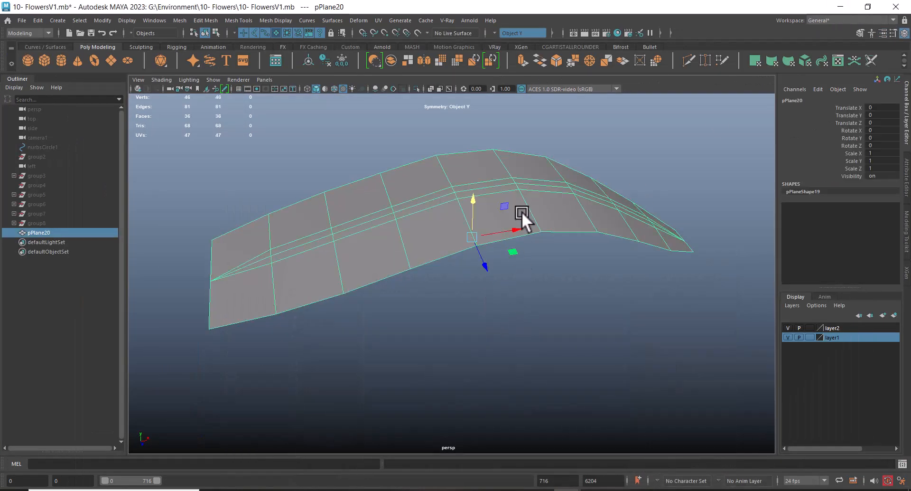
{"action": "mouse_move", "coordinate": [594, 488]}
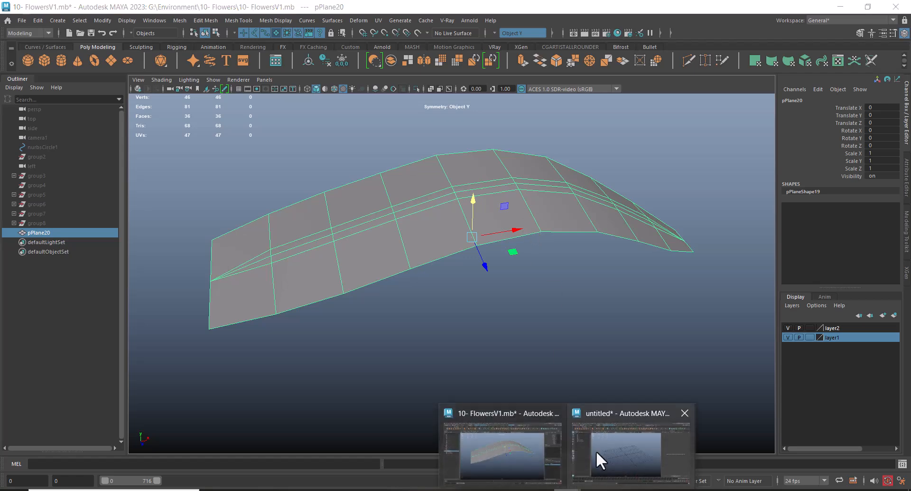
{"action": "left_click", "coordinate": [583, 463]}
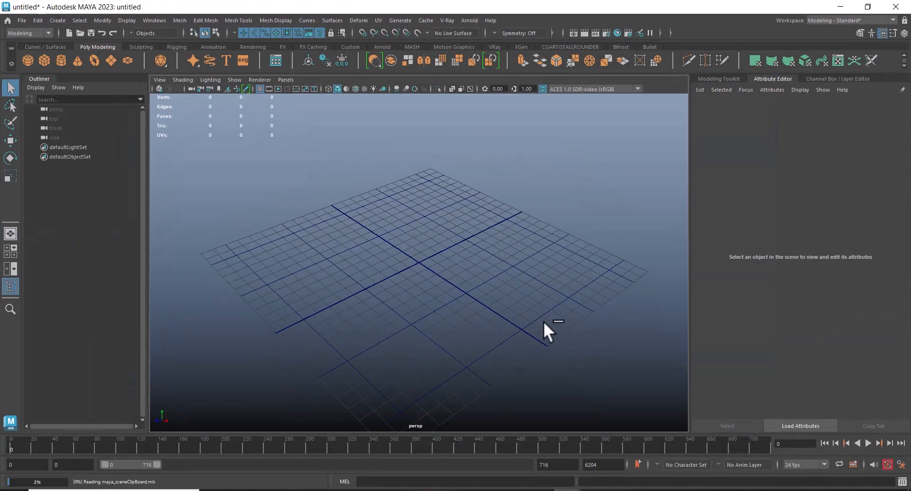
Paste the copied leaf into the empty scene and switch it to edge selection mode.
{"action": "left_click_drag", "start_coordinate": [543, 321], "coordinate": [545, 323]}
{"action": "scroll", "coordinate": [508, 328], "scroll_direction": "up", "scroll_amount": 5}
{"action": "left_click_drag", "start_coordinate": [456, 314], "coordinate": [490, 344], "text": "alt"}
{"action": "left_click", "coordinate": [540, 328]}
{"action": "left_click", "coordinate": [515, 233]}
{"action": "left_click_drag", "start_coordinate": [470, 266], "coordinate": [486, 248], "text": "alt"}
{"action": "right_click_drag", "start_coordinate": [487, 249], "coordinate": [466, 179]}
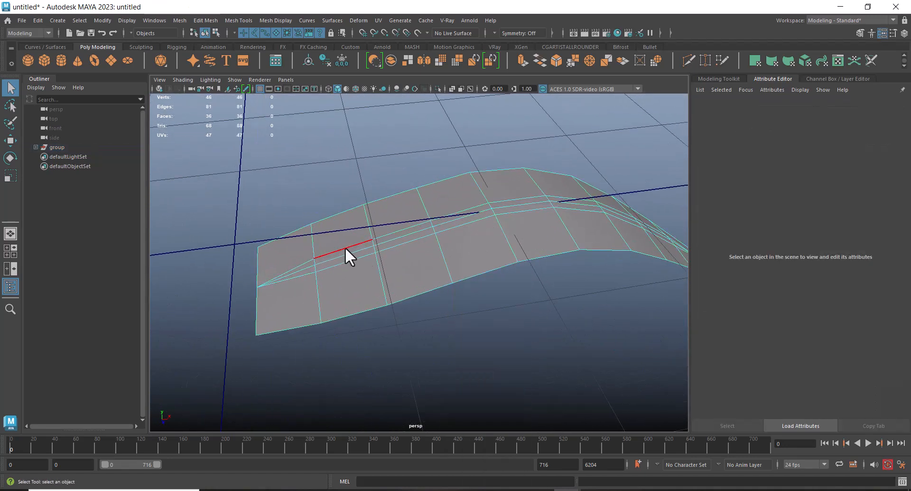
Hide the grid, select the leaf's centre edge loop and move it down to form the crease.
{"action": "left_click", "coordinate": [346, 247]}
{"action": "left_click_drag", "start_coordinate": [349, 255], "coordinate": [400, 196], "text": "alt"}
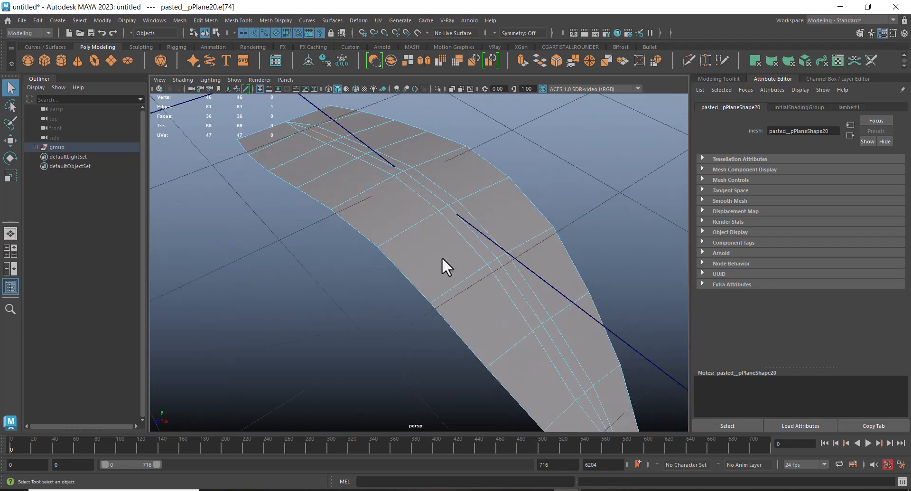
{"action": "double_click", "coordinate": [563, 355]}
{"action": "left_click_drag", "start_coordinate": [577, 356], "coordinate": [385, 237], "text": "alt"}
{"action": "left_click", "coordinate": [259, 89]}
{"action": "left_click_drag", "start_coordinate": [477, 290], "coordinate": [466, 273], "text": "alt"}
{"action": "key", "text": "w"}
{"action": "left_click_drag", "start_coordinate": [520, 292], "coordinate": [508, 271], "text": "alt"}
{"action": "left_click_drag", "start_coordinate": [470, 161], "coordinate": [508, 230]}
{"action": "left_click_drag", "start_coordinate": [485, 187], "coordinate": [412, 273]}
Return the creased leaf to object mode and select it for copying.
{"action": "left_click_drag", "start_coordinate": [395, 306], "coordinate": [423, 278], "text": "alt"}
{"action": "left_click_drag", "start_coordinate": [428, 315], "coordinate": [508, 298], "text": "alt"}
{"action": "left_click", "coordinate": [508, 296]}
{"action": "right_click_drag", "start_coordinate": [430, 201], "coordinate": [501, 157]}
{"action": "left_click", "coordinate": [401, 190]}
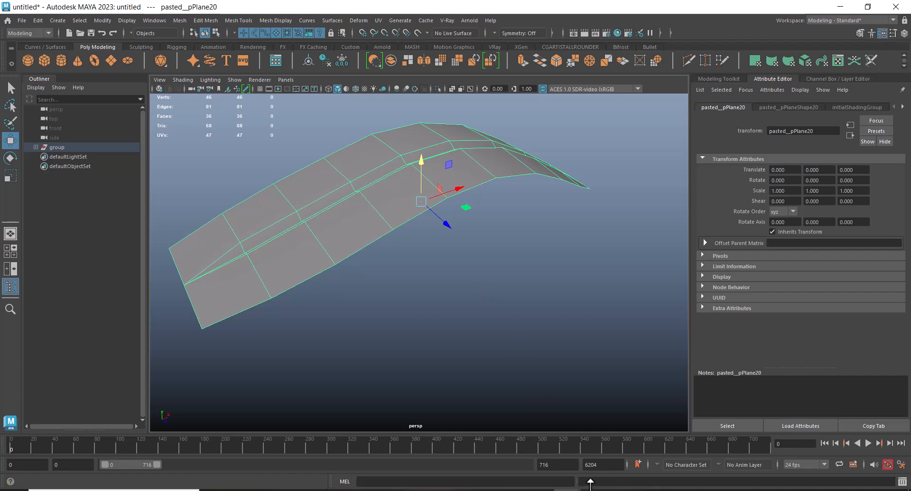
Switch to the 10- FlowersV1 Maya window, delete the old leaf and paste the creased one in its place.
{"action": "mouse_move", "coordinate": [567, 490]}
{"action": "left_click", "coordinate": [520, 461]}
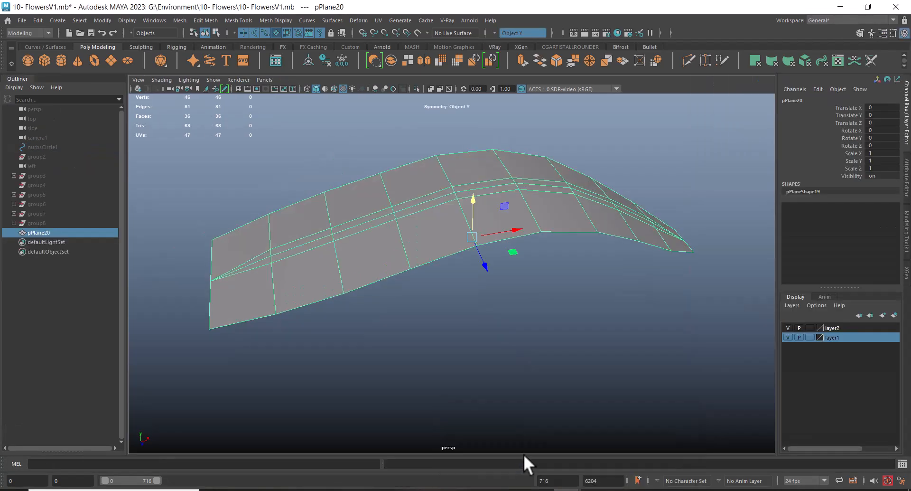
{"action": "left_click", "coordinate": [594, 406]}
{"action": "left_click", "coordinate": [522, 215]}
{"action": "key", "text": "Delete"}
{"action": "key", "text": "ctrl+v"}
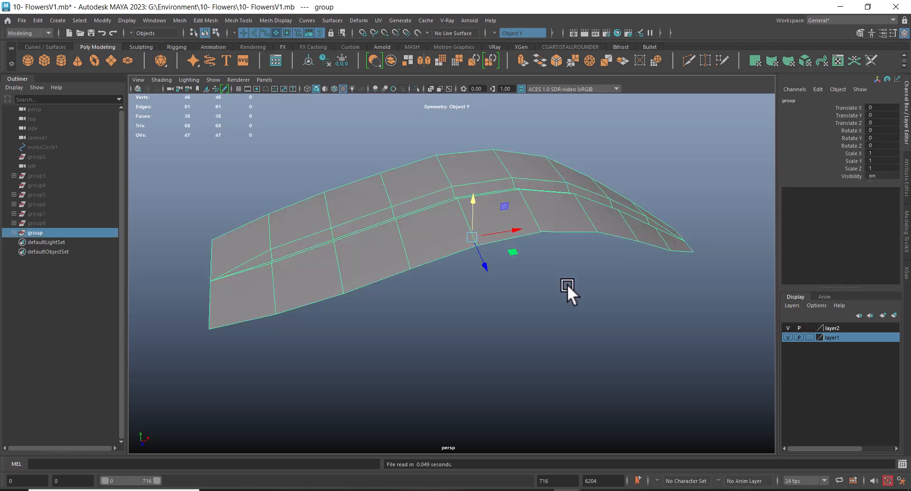
Examine the pasted leaf from the top and in perspective, including a smooth preview of its crease.
{"action": "left_click_drag", "start_coordinate": [574, 341], "coordinate": [557, 285], "text": "alt"}
{"action": "left_click", "coordinate": [557, 286]}
{"action": "key", "text": "space"}
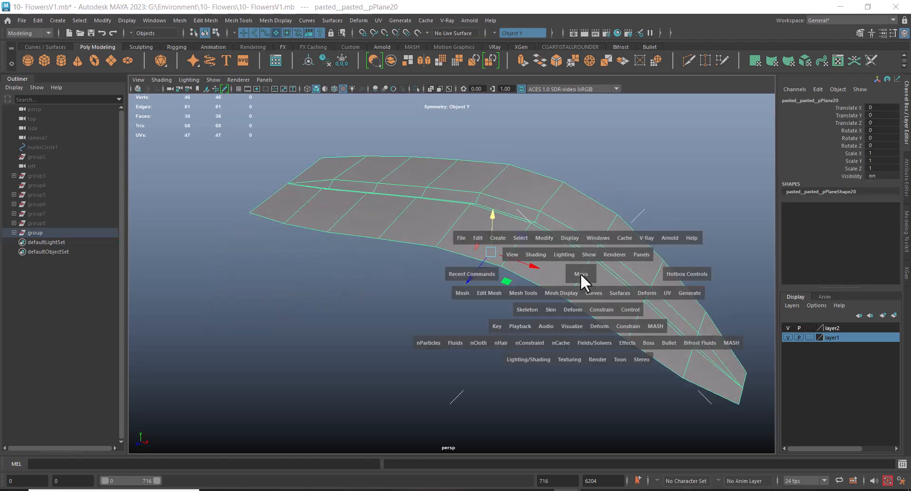
{"action": "left_click", "coordinate": [517, 273]}
{"action": "key", "text": "ctrl+z"}
{"action": "left_click", "coordinate": [657, 371]}
{"action": "left_click", "coordinate": [566, 224]}
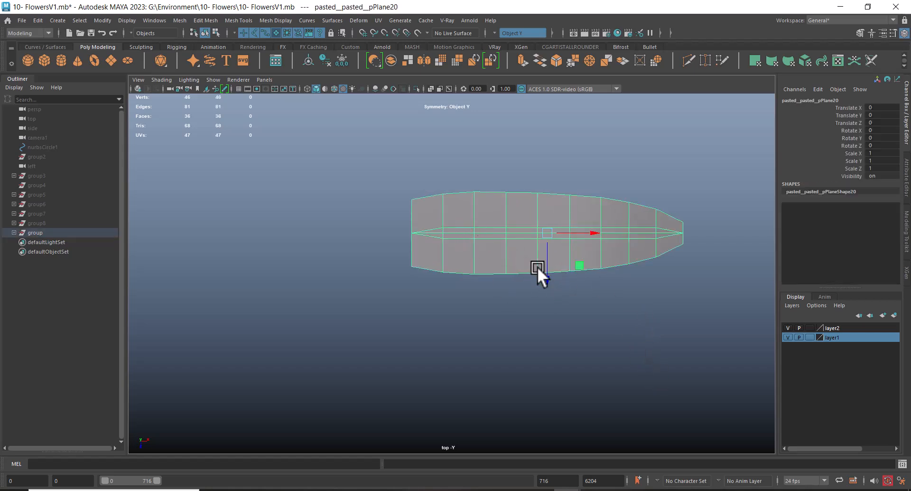
{"action": "key", "text": "space"}
{"action": "left_click_drag", "start_coordinate": [600, 298], "coordinate": [590, 196]}
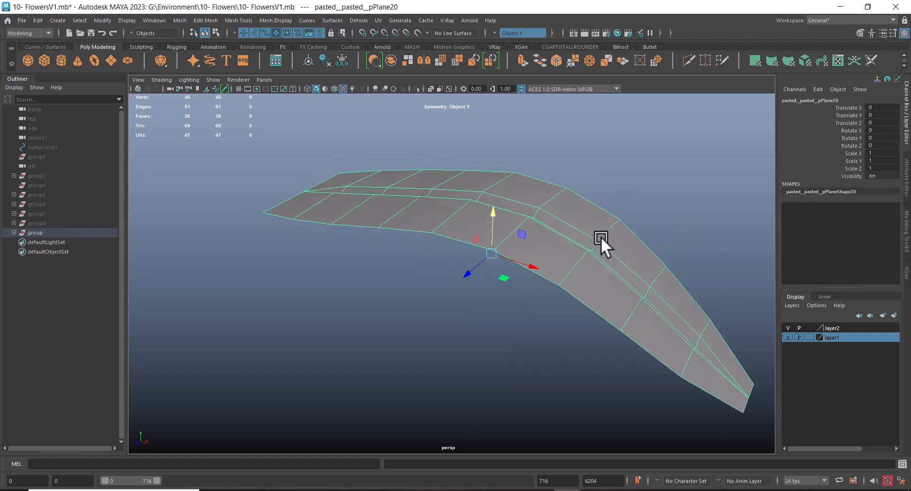
{"action": "left_click_drag", "start_coordinate": [587, 255], "coordinate": [550, 317], "text": "alt"}
{"action": "left_click", "coordinate": [419, 348]}
{"action": "left_click", "coordinate": [553, 363]}
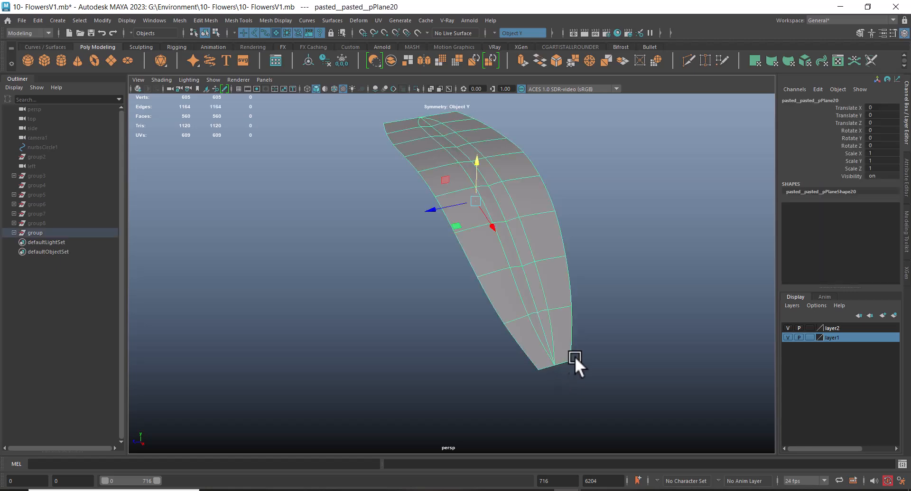
{"action": "key", "text": "1"}
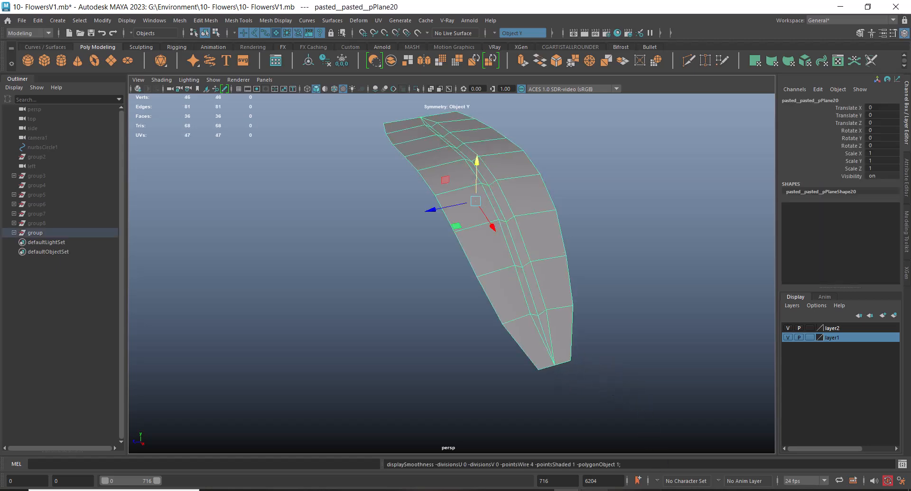
Bring up the flowers.jpg reference and merge the leaf's tip vertices into a single point.
{"action": "key", "text": "alt+Tab"}
{"action": "scroll", "coordinate": [572, 341], "scroll_direction": "up", "scroll_amount": 5}
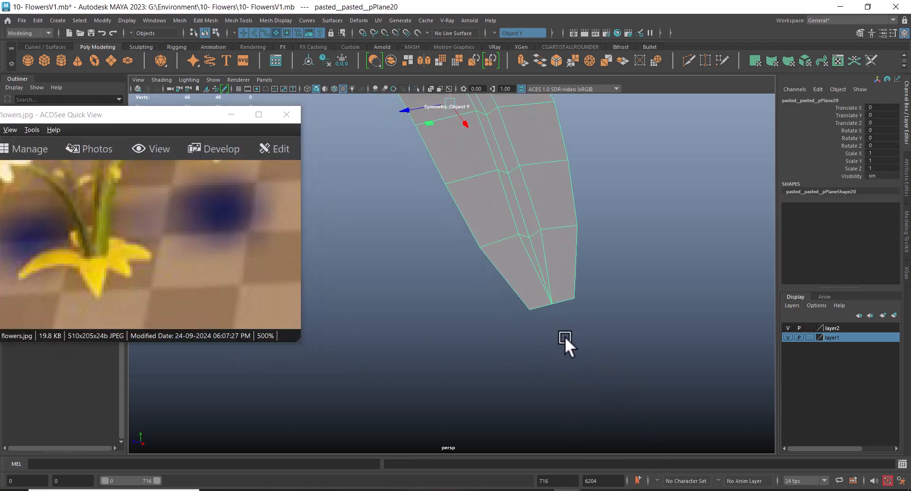
{"action": "scroll", "coordinate": [581, 312], "scroll_direction": "up", "scroll_amount": 1}
{"action": "right_click_drag", "start_coordinate": [600, 202], "coordinate": [530, 194]}
{"action": "left_click", "coordinate": [600, 317]}
{"action": "right_click_drag", "start_coordinate": [615, 327], "coordinate": [652, 221], "text": "shift"}
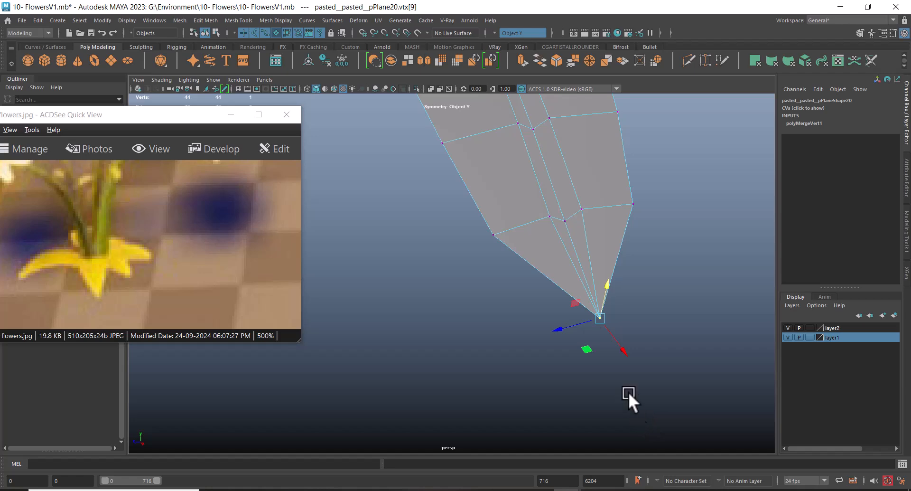
Narrow the leaf just behind its tip by scaling the outer vertex pair closer together, and preview it smoothed.
{"action": "left_click", "coordinate": [565, 219]}
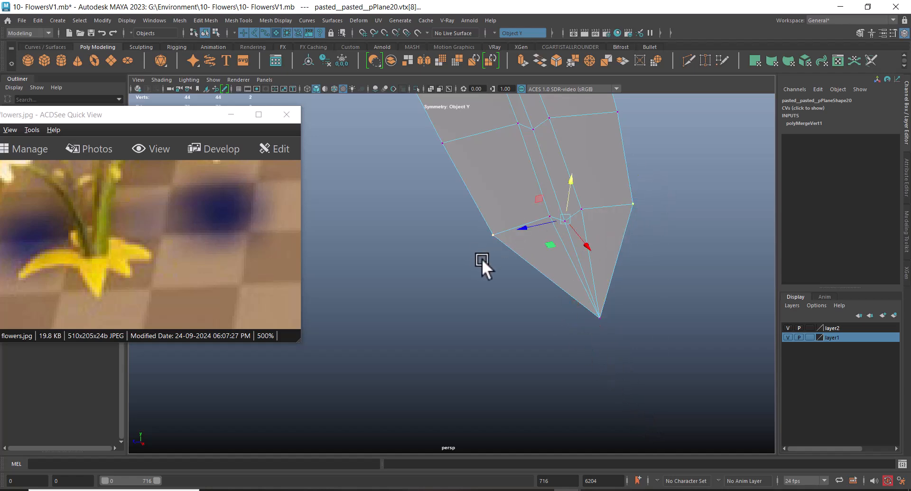
{"action": "key", "text": "r"}
{"action": "left_click_drag", "start_coordinate": [525, 224], "coordinate": [531, 202]}
{"action": "right_click_drag", "start_coordinate": [531, 202], "coordinate": [576, 143]}
{"action": "key", "text": "3"}
{"action": "left_click_drag", "start_coordinate": [665, 179], "coordinate": [544, 280], "text": "alt"}
{"action": "left_click", "coordinate": [544, 281]}
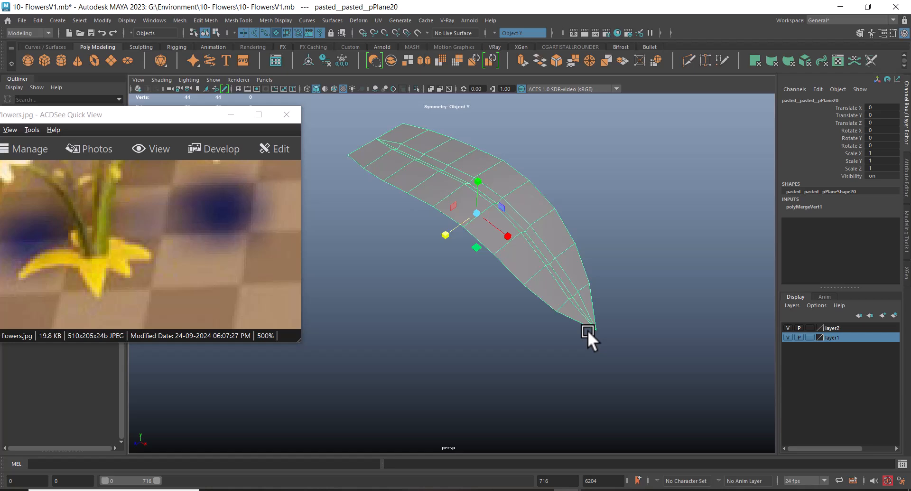
Minimise the reference image, show the grid and snap the leaf's pivot to the grid origin in the top view.
{"action": "left_click_drag", "start_coordinate": [571, 318], "coordinate": [566, 350], "text": "alt"}
{"action": "left_click_drag", "start_coordinate": [565, 291], "coordinate": [556, 274], "text": "alt"}
{"action": "key", "text": "space"}
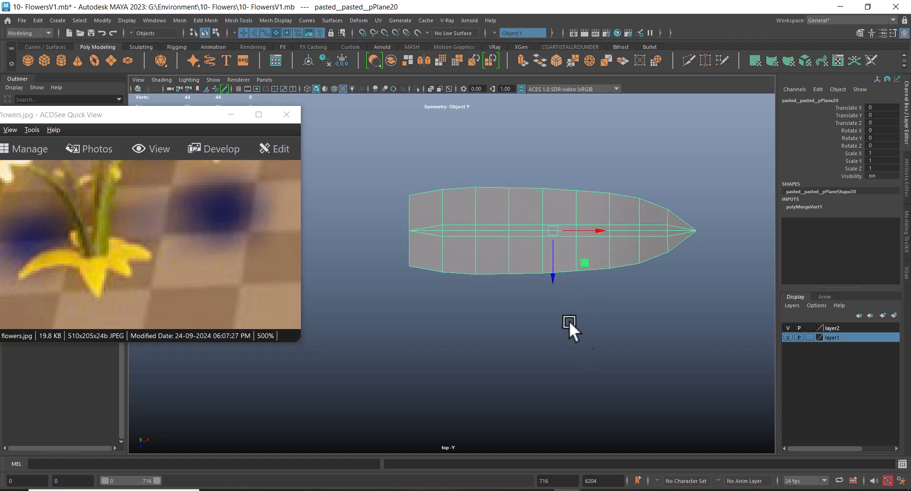
{"action": "middle_click_drag", "start_coordinate": [581, 337], "coordinate": [605, 348], "text": "alt"}
{"action": "left_click", "coordinate": [235, 112]}
{"action": "left_click", "coordinate": [239, 88]}
{"action": "scroll", "coordinate": [567, 293], "scroll_direction": "up", "scroll_amount": 1}
{"action": "middle_click_drag", "start_coordinate": [566, 294], "coordinate": [565, 299], "text": "alt"}
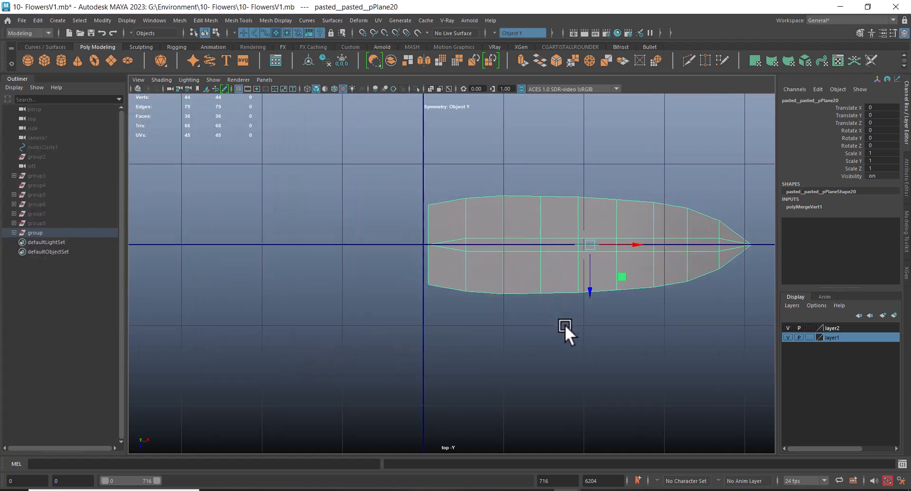
{"action": "key", "text": "d"}
{"action": "key", "text": "x"}
{"action": "middle_click", "coordinate": [421, 241]}
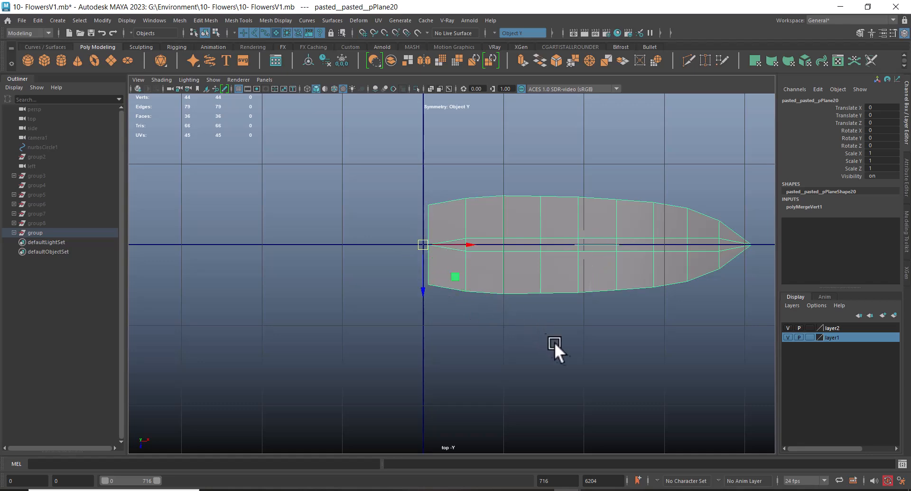
Raise the leaf's pivot onto the grid origin in the front view.
{"action": "key", "text": "space"}
{"action": "left_click_drag", "start_coordinate": [568, 283], "coordinate": [546, 226]}
{"action": "left_click_drag", "start_coordinate": [507, 282], "coordinate": [471, 261], "text": "alt"}
{"action": "key", "text": "space"}
{"action": "key", "text": "f"}
{"action": "scroll", "coordinate": [540, 310], "scroll_direction": "down", "scroll_amount": 5}
{"action": "scroll", "coordinate": [495, 288], "scroll_direction": "up", "scroll_amount": 8}
{"action": "scroll", "coordinate": [570, 275], "scroll_direction": "up", "scroll_amount": 2}
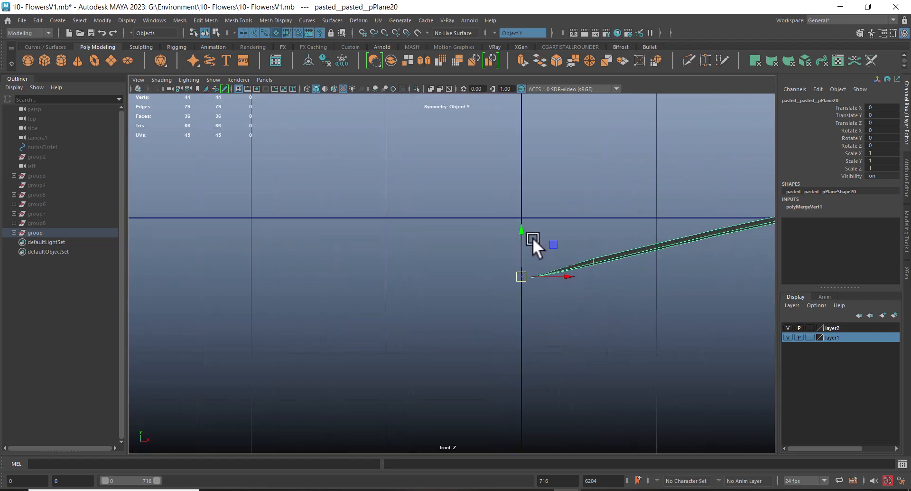
{"action": "key", "text": "d"}
{"action": "left_click", "coordinate": [523, 218]}
{"action": "left_click_drag", "start_coordinate": [571, 287], "coordinate": [561, 322], "text": "alt"}
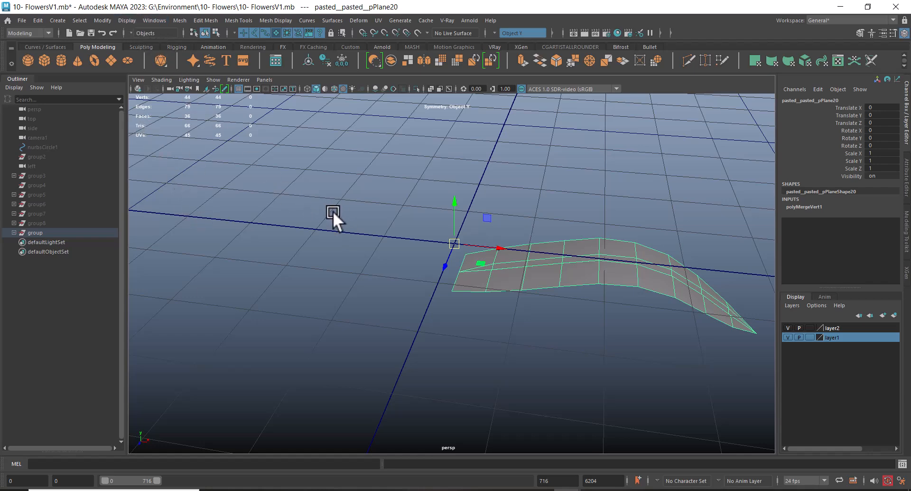
Show all hidden objects and bring up the reference image centred on the yellow leaves at the plant's base.
{"action": "left_click", "coordinate": [130, 16]}
{"action": "mouse_move", "coordinate": [209, 84]}
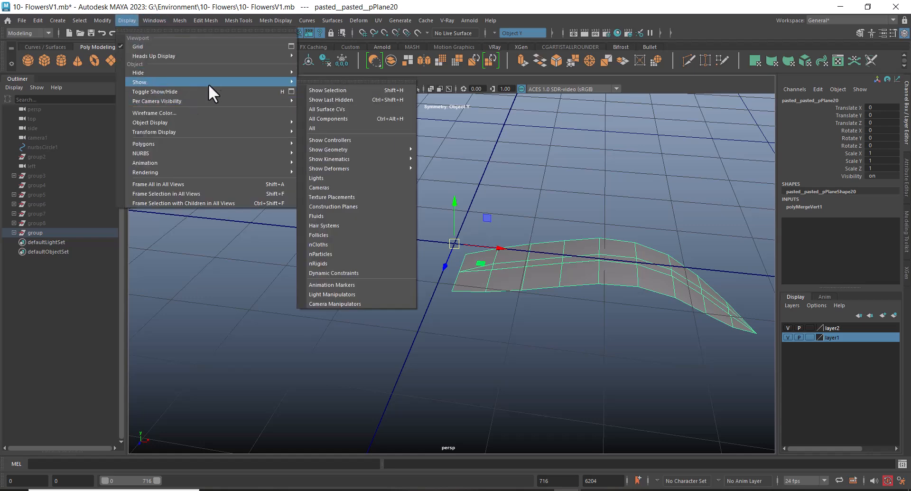
{"action": "left_click", "coordinate": [349, 126]}
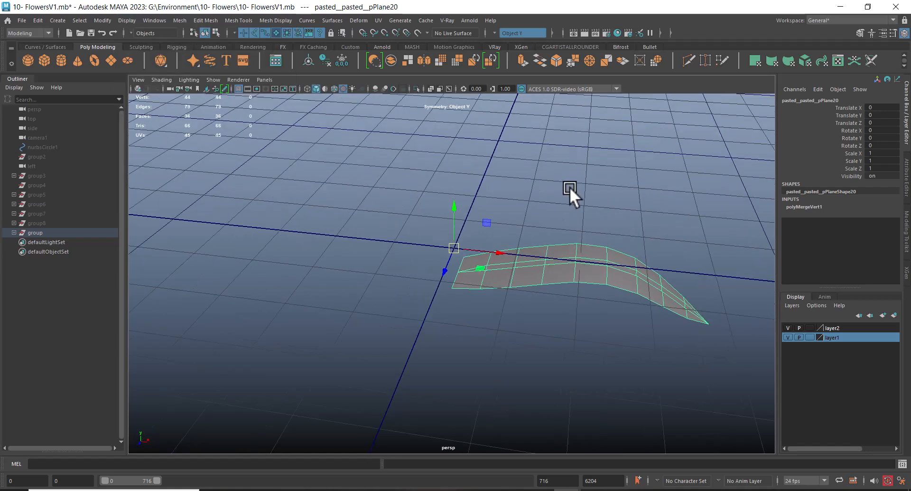
{"action": "left_click_drag", "start_coordinate": [560, 182], "coordinate": [508, 285], "text": "alt"}
{"action": "left_click", "coordinate": [637, 490]}
{"action": "left_click_drag", "start_coordinate": [285, 326], "coordinate": [216, 308]}
{"action": "left_click_drag", "start_coordinate": [636, 363], "coordinate": [626, 346], "text": "alt"}
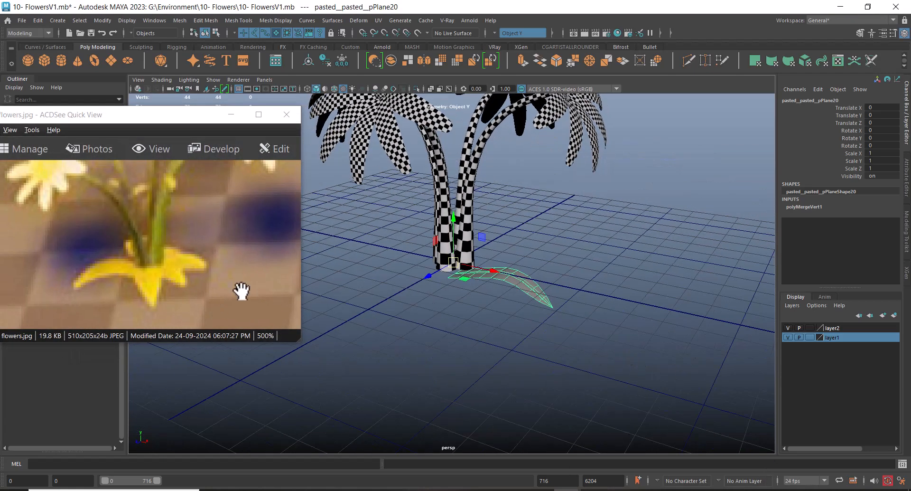
Move the leaf against the base of the flower stems, to about Translate X 0.404 and Translate Y 0.379.
{"action": "left_click_drag", "start_coordinate": [518, 303], "coordinate": [451, 226], "text": "alt"}
{"action": "right_click_drag", "start_coordinate": [326, 316], "coordinate": [579, 304], "text": "alt"}
{"action": "mouse_move", "coordinate": [499, 254]}
{"action": "left_mouse_down"}
{"action": "mouse_move", "coordinate": [517, 254]}
{"action": "mouse_move", "coordinate": [497, 267]}
{"action": "mouse_move", "coordinate": [496, 254]}
{"action": "left_mouse_up"}
{"action": "left_click_drag", "start_coordinate": [466, 216], "coordinate": [469, 197]}
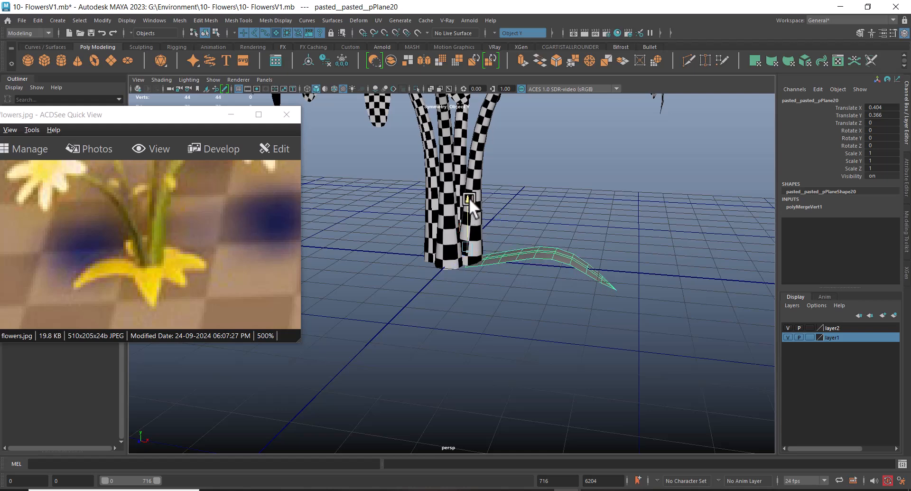
{"action": "left_click_drag", "start_coordinate": [548, 275], "coordinate": [514, 266], "text": "alt"}
{"action": "left_click_drag", "start_coordinate": [468, 205], "coordinate": [469, 203]}
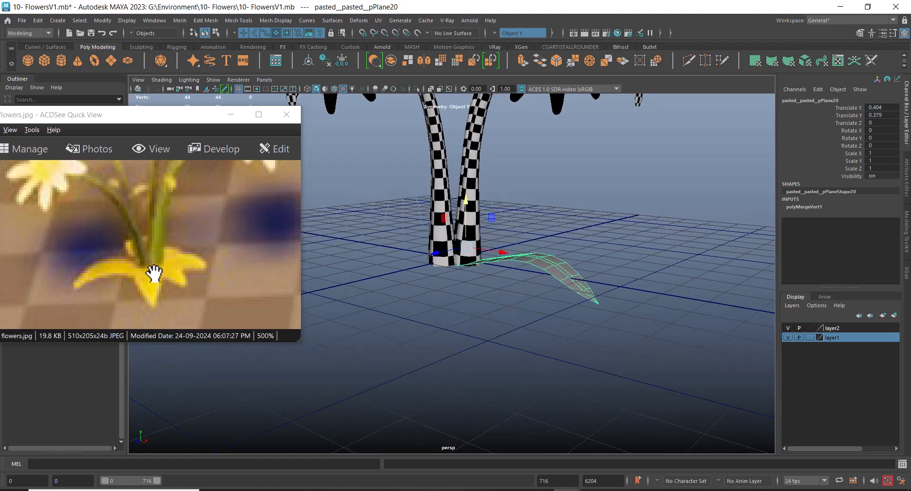
Hide everything except the leaf and snap its pivot to the grid origin in the top view.
{"action": "left_click_drag", "start_coordinate": [564, 274], "coordinate": [522, 317], "text": "alt"}
{"action": "key", "text": "alt+h"}
{"action": "scroll", "coordinate": [522, 334], "scroll_direction": "up", "scroll_amount": 3}
{"action": "key", "text": "space"}
{"action": "key", "text": "d"}
{"action": "key", "text": "x"}
{"action": "middle_click", "coordinate": [424, 244]}
Snap the leaf's pivot exactly onto the grid origin in the perspective view.
{"action": "key", "text": "space"}
{"action": "left_click_drag", "start_coordinate": [491, 313], "coordinate": [499, 341]}
{"action": "key", "text": "space"}
{"action": "left_click_drag", "start_coordinate": [582, 333], "coordinate": [579, 220]}
{"action": "left_click_drag", "start_coordinate": [577, 300], "coordinate": [593, 370], "text": "alt"}
{"action": "key", "text": "e"}
{"action": "key", "text": "x"}
{"action": "left_click", "coordinate": [556, 280]}
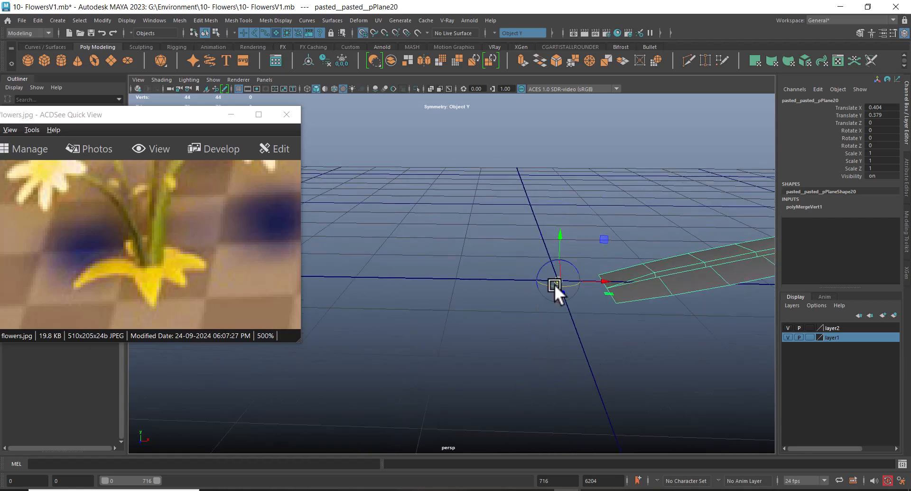
Freeze the leaf's transformations and delete its construction history.
{"action": "left_click_drag", "start_coordinate": [604, 356], "coordinate": [568, 286], "text": "alt"}
{"action": "left_click_drag", "start_coordinate": [405, 194], "coordinate": [641, 228], "text": "alt"}
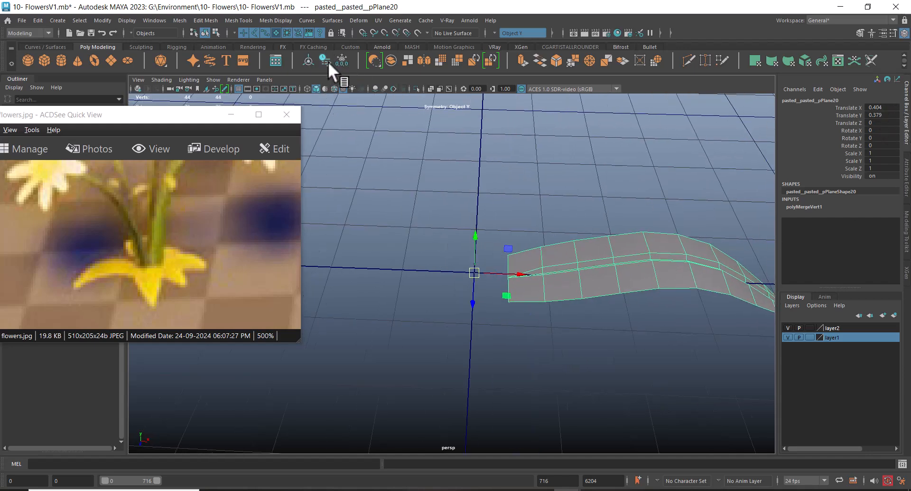
{"action": "left_click", "coordinate": [341, 60]}
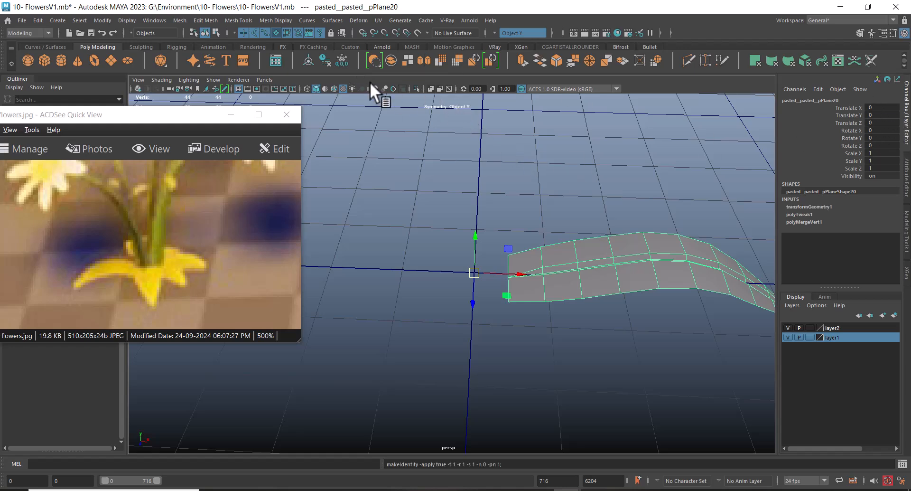
{"action": "left_click", "coordinate": [325, 59]}
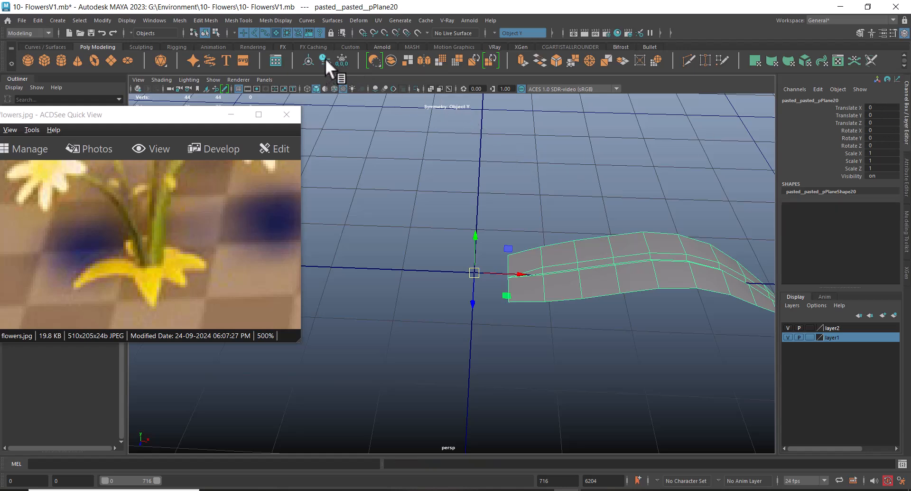
Rename the leaf's shape node as pPlaneShape20 and move the flowers.jpg reference window over the viewport.
{"action": "double_click", "coordinate": [822, 192]}
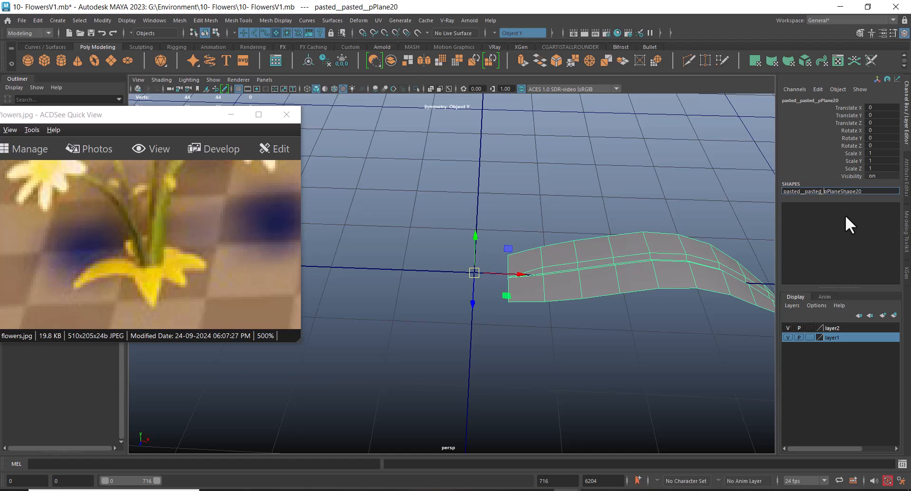
{"action": "key", "text": "BackSpace"}
{"action": "key", "text": "BackSpace"}
{"action": "key", "text": "BackSpace"}
{"action": "key", "text": "BackSpace"}
{"action": "key", "text": "BackSpace"}
{"action": "key", "text": "BackSpace"}
{"action": "key", "text": "BackSpace"}
{"action": "key", "text": "BackSpace"}
{"action": "key", "text": "BackSpace"}
{"action": "key", "text": "BackSpace"}
{"action": "key", "text": "BackSpace"}
{"action": "key", "text": "BackSpace"}
{"action": "key", "text": "BackSpace"}
{"action": "key", "text": "BackSpace"}
{"action": "key", "text": "BackSpace"}
{"action": "key", "text": "Return"}
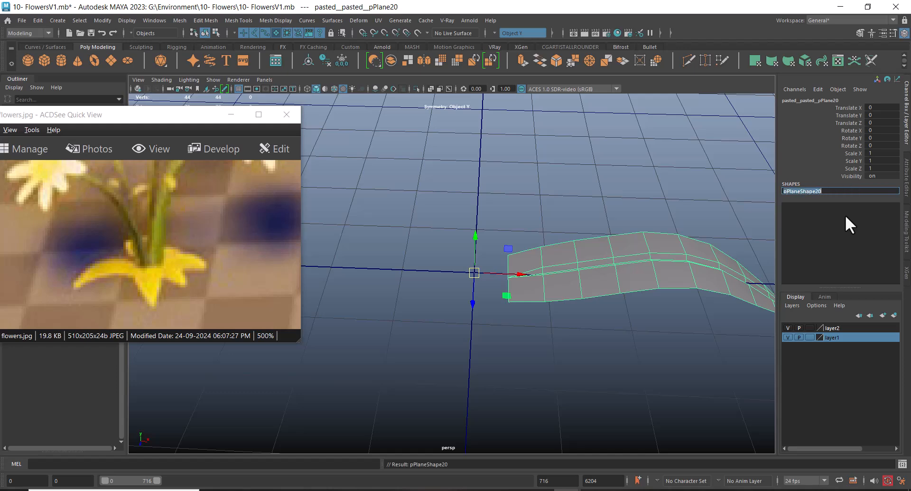
{"action": "left_click_drag", "start_coordinate": [167, 117], "coordinate": [459, 184]}
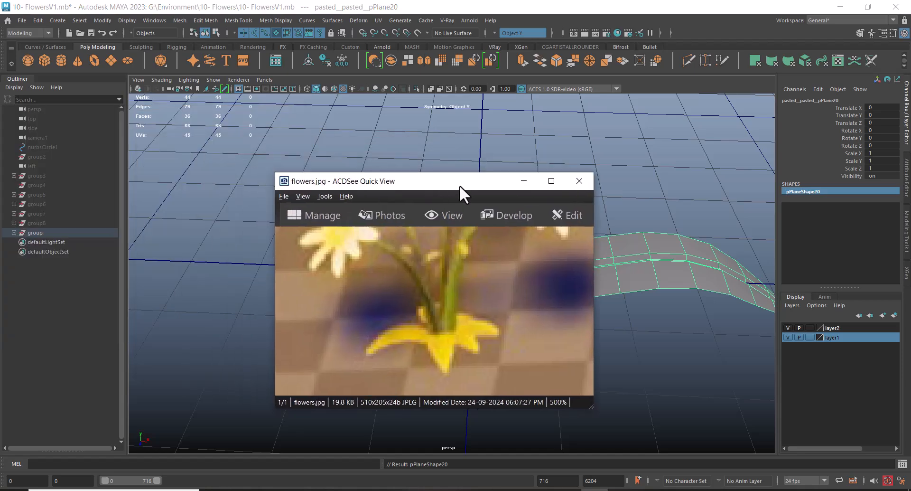
Place the flowers.jpg reference window beside the leaf so both can be seen together.
{"action": "left_click_drag", "start_coordinate": [405, 190], "coordinate": [199, 132]}
{"action": "scroll", "coordinate": [517, 295], "scroll_direction": "down", "scroll_amount": 2}
{"action": "scroll", "coordinate": [517, 295], "scroll_direction": "down", "scroll_amount": 1}
{"action": "middle_click_drag", "start_coordinate": [519, 297], "coordinate": [586, 271], "text": "alt"}
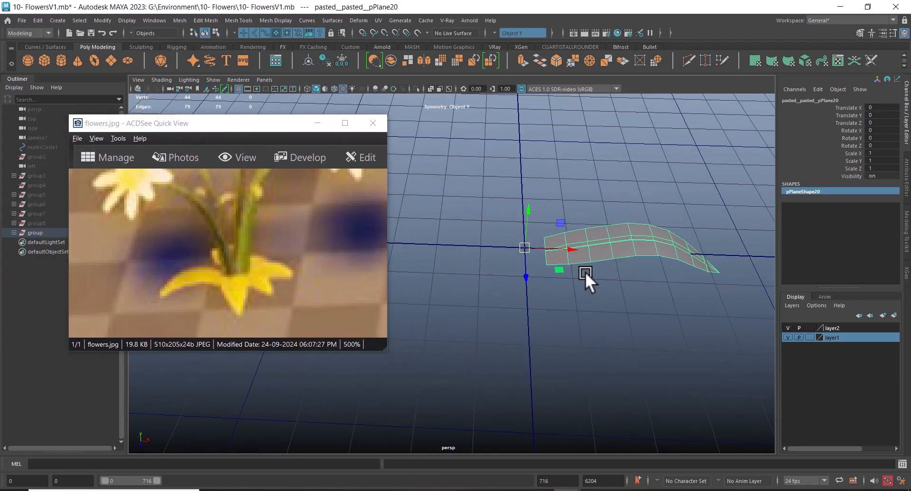
Switch to the Calculator, compute 360 ÷ 6 for the leaf spacing angle, and minimise it.
{"action": "left_click", "coordinate": [647, 489]}
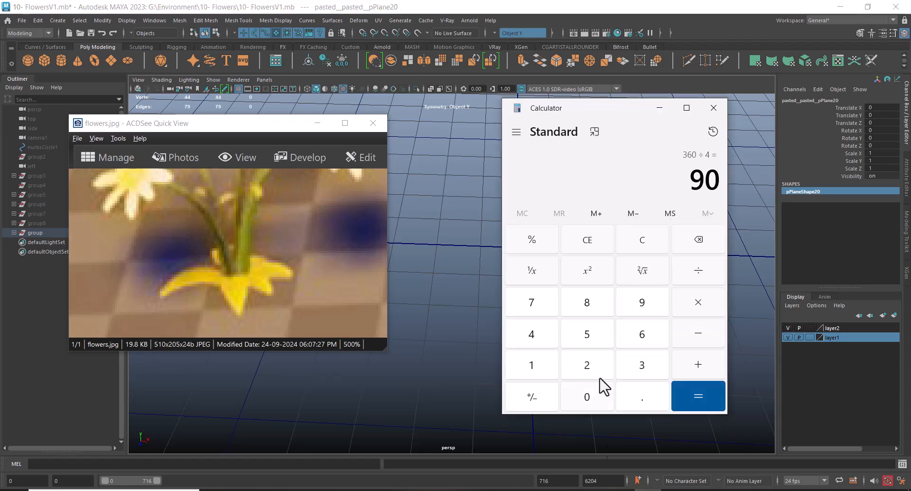
{"action": "left_click", "coordinate": [639, 242]}
{"action": "left_click", "coordinate": [643, 365]}
{"action": "left_click", "coordinate": [643, 335]}
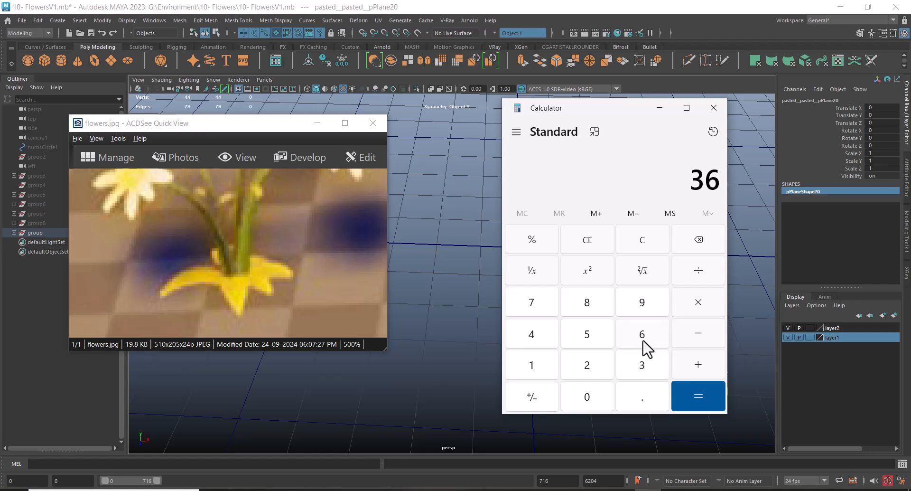
{"action": "left_click", "coordinate": [587, 396]}
{"action": "left_click", "coordinate": [699, 270]}
{"action": "left_click", "coordinate": [644, 335]}
{"action": "left_click", "coordinate": [700, 397]}
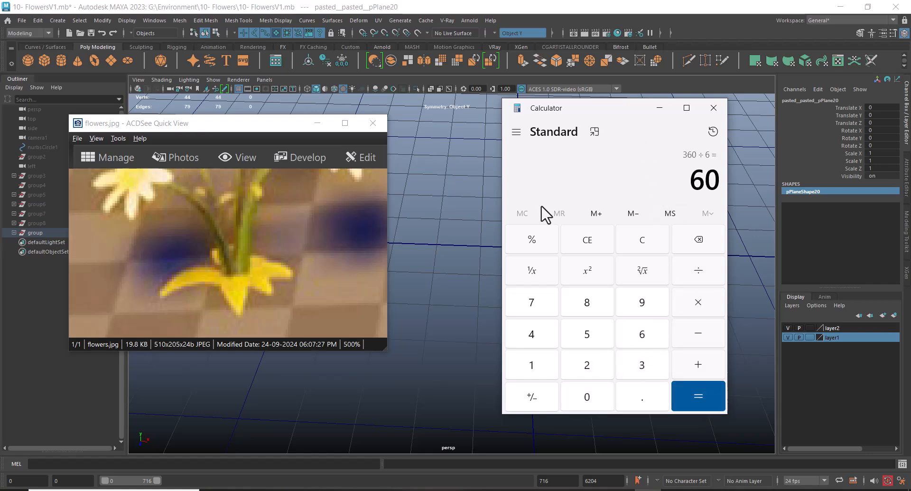
{"action": "left_click", "coordinate": [659, 107]}
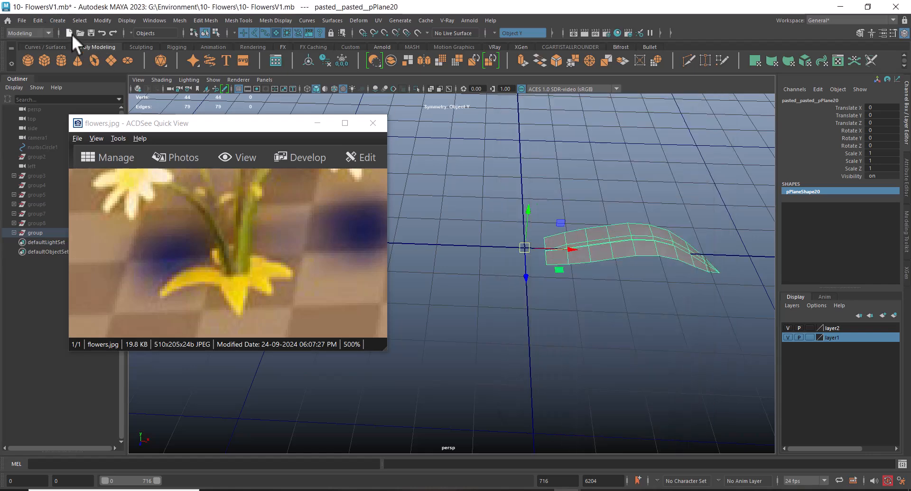
Open the Duplicate Special options with all settings reset to defaults, and minimise the reference image.
{"action": "left_click", "coordinate": [38, 20]}
{"action": "mouse_move", "coordinate": [148, 144]}
{"action": "left_click", "coordinate": [154, 169]}
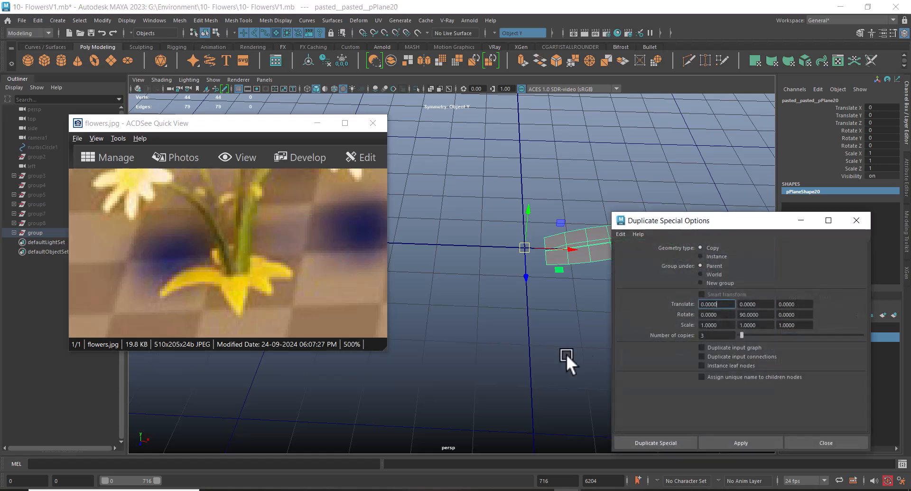
{"action": "left_click", "coordinate": [620, 235]}
{"action": "left_click", "coordinate": [636, 254]}
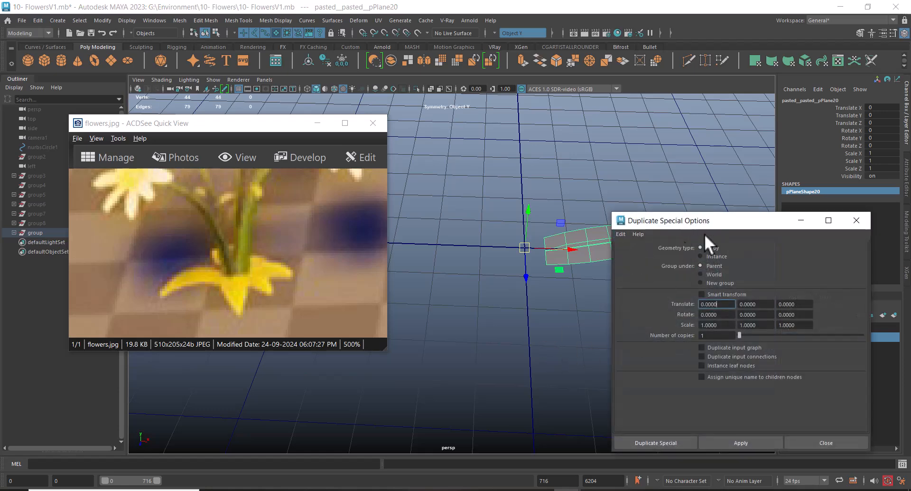
{"action": "left_click_drag", "start_coordinate": [721, 224], "coordinate": [297, 207]}
{"action": "left_click_drag", "start_coordinate": [260, 120], "coordinate": [147, 99]}
{"action": "left_click", "coordinate": [205, 103]}
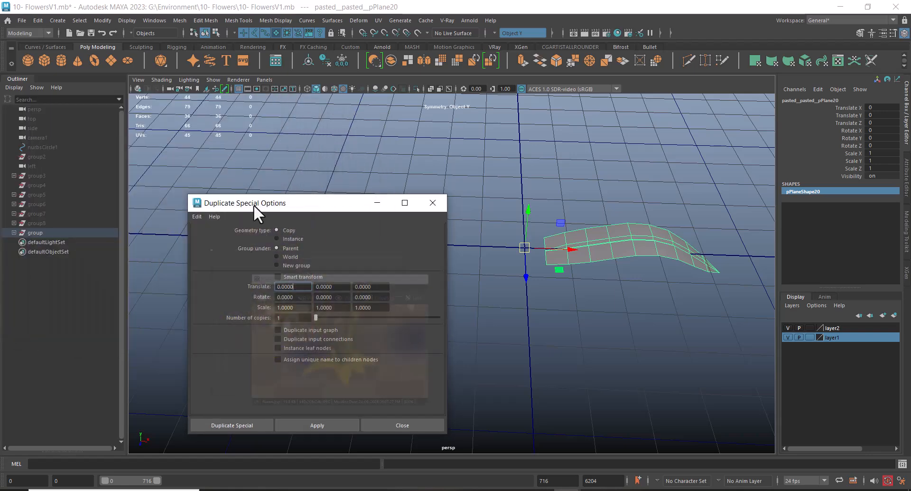
{"action": "left_click_drag", "start_coordinate": [322, 204], "coordinate": [243, 166]}
Try rotating the leaf about the Y axis around the origin and undo the rotation.
{"action": "left_click_drag", "start_coordinate": [546, 304], "coordinate": [569, 319], "text": "alt"}
{"action": "key", "text": "e"}
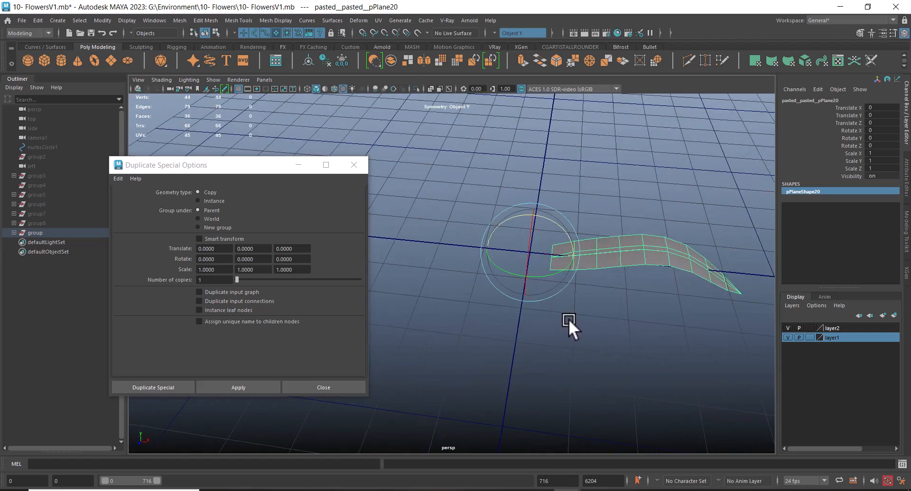
{"action": "left_click_drag", "start_coordinate": [540, 272], "coordinate": [566, 264]}
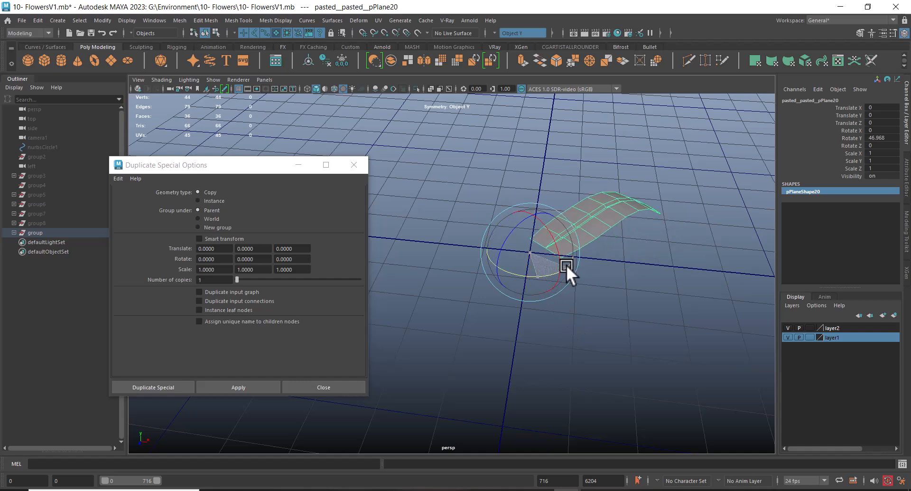
{"action": "key", "text": "ctrl+z"}
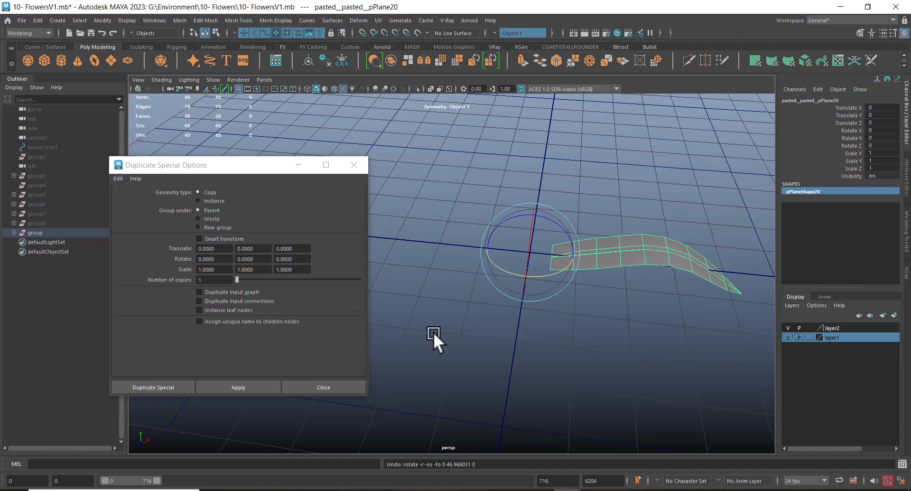
Duplicate the leaf as 5 instances, each rotated a further 60 degrees about the Y axis.
{"action": "left_click", "coordinate": [212, 200]}
{"action": "left_click", "coordinate": [195, 280]}
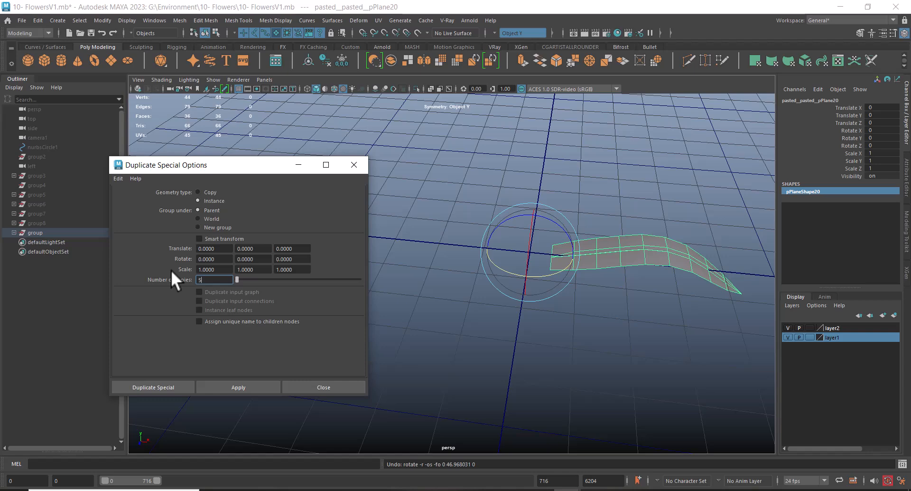
{"action": "left_click", "coordinate": [254, 258]}
{"action": "left_click", "coordinate": [634, 489]}
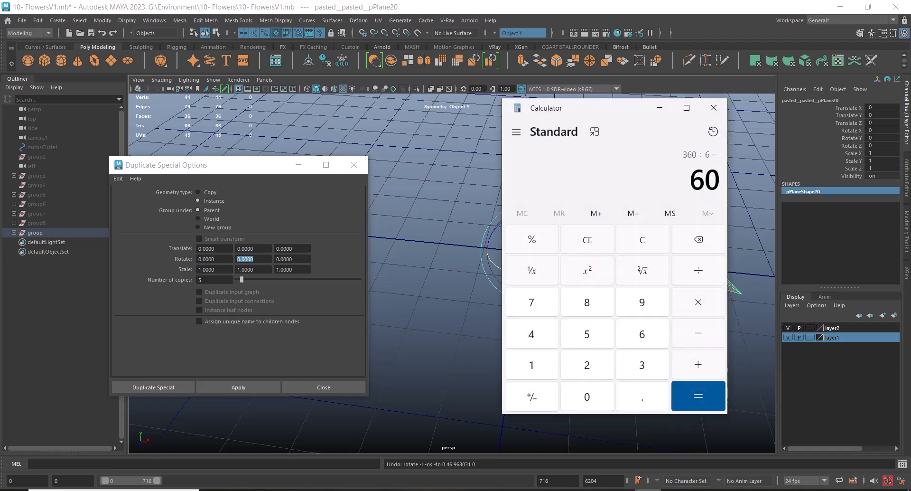
{"action": "left_click", "coordinate": [635, 490]}
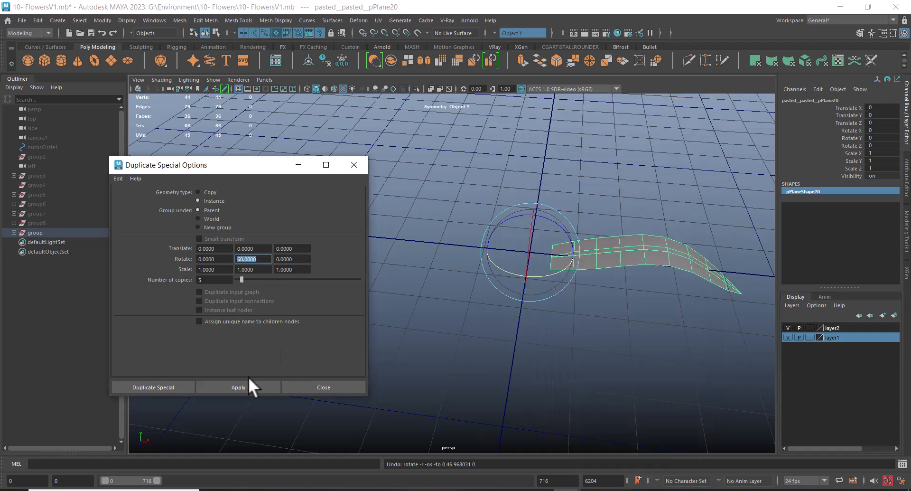
{"action": "left_click", "coordinate": [238, 386]}
Show the hidden flowers again and compare the ring of base leaves with the flowers.jpg reference.
{"action": "left_click_drag", "start_coordinate": [546, 304], "coordinate": [604, 346], "text": "alt"}
{"action": "key", "text": "w"}
{"action": "left_click", "coordinate": [355, 390]}
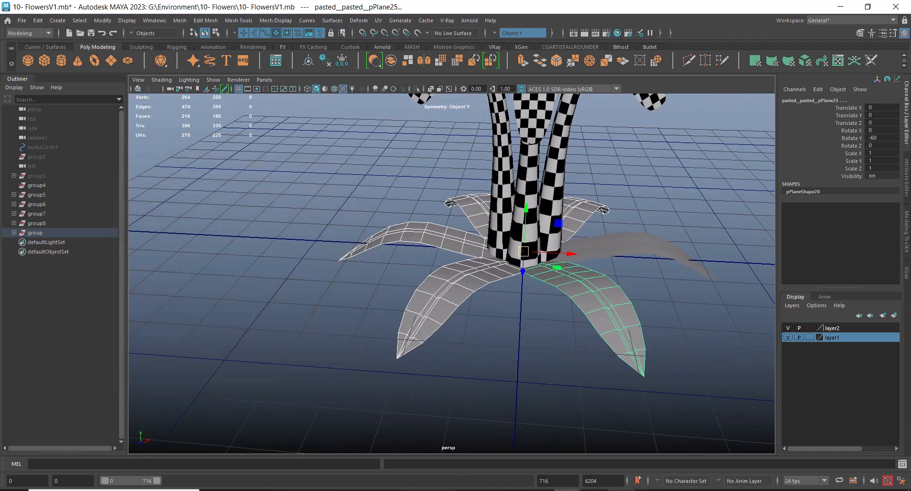
{"action": "key", "text": "alt+Tab"}
{"action": "left_click_drag", "start_coordinate": [572, 332], "coordinate": [574, 278], "text": "alt"}
{"action": "right_click_drag", "start_coordinate": [575, 279], "coordinate": [609, 326], "text": "alt"}
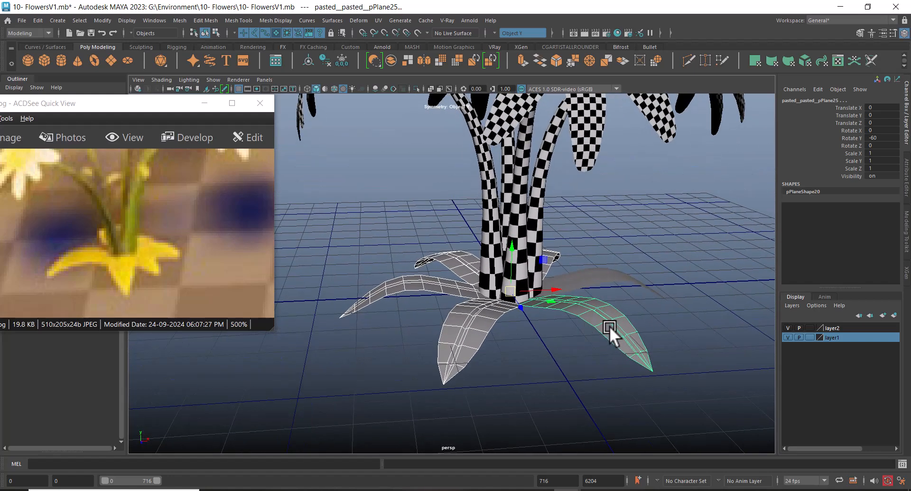
{"action": "left_click_drag", "start_coordinate": [574, 351], "coordinate": [560, 357], "text": "alt"}
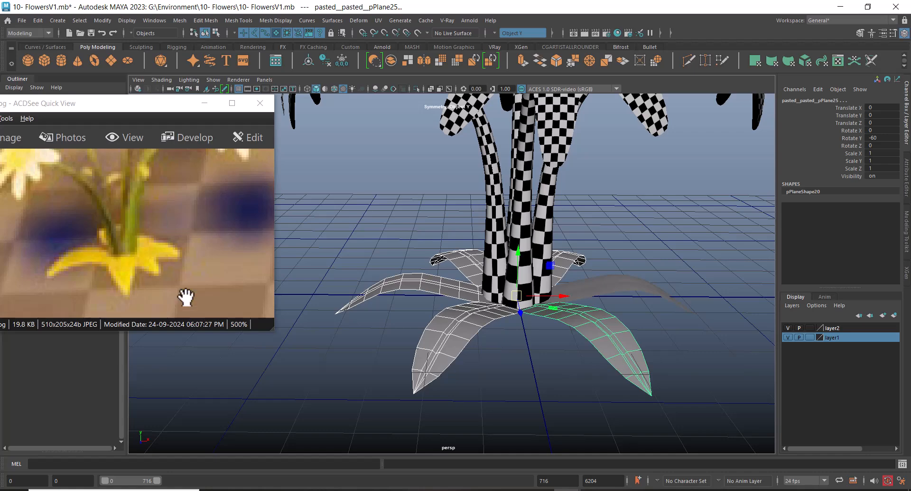
Select the stem-end vertices of the original leaf and adjust their position against the stems.
{"action": "scroll", "coordinate": [642, 346], "scroll_direction": "up", "scroll_amount": 2}
{"action": "left_click", "coordinate": [628, 283]}
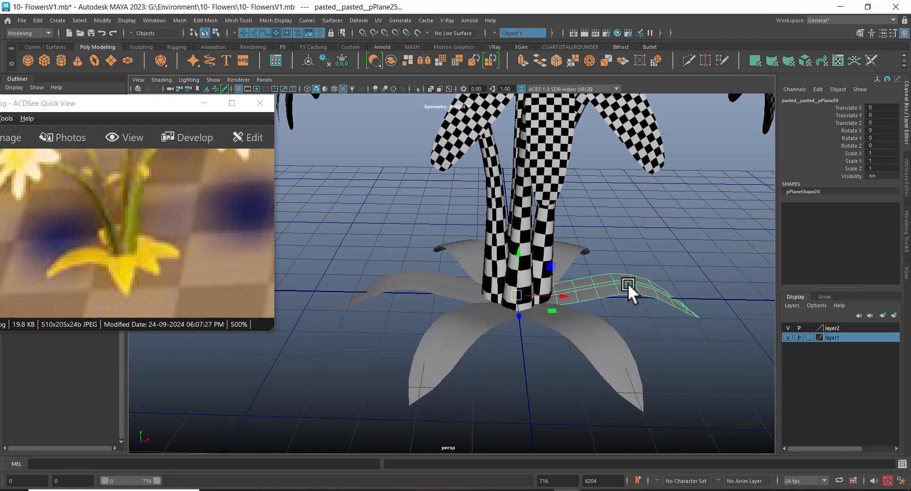
{"action": "right_click_drag", "start_coordinate": [709, 217], "coordinate": [634, 209]}
{"action": "left_click_drag", "start_coordinate": [641, 290], "coordinate": [603, 341], "text": "alt"}
{"action": "left_click_drag", "start_coordinate": [583, 289], "coordinate": [614, 363]}
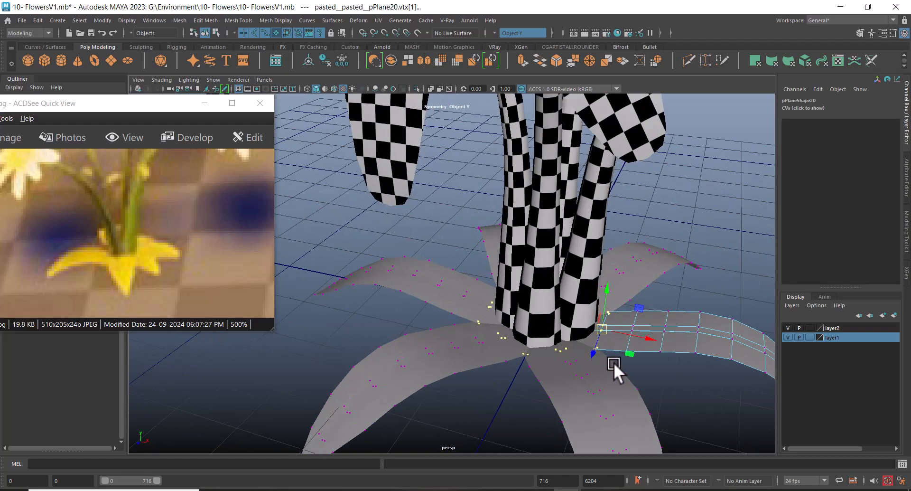
{"action": "left_click_drag", "start_coordinate": [605, 295], "coordinate": [664, 252]}
Adjust the height of the original leaf's vertices using wireframe and shaded display, and return to object selection.
{"action": "mouse_move", "coordinate": [690, 219]}
{"action": "left_mouse_down"}
{"action": "mouse_move", "coordinate": [552, 320]}
{"action": "mouse_move", "coordinate": [488, 318]}
{"action": "mouse_move", "coordinate": [540, 300]}
{"action": "mouse_move", "coordinate": [565, 336]}
{"action": "left_mouse_up"}
{"action": "key", "text": "4"}
{"action": "left_click_drag", "start_coordinate": [545, 297], "coordinate": [614, 316], "text": "alt"}
{"action": "key", "text": "5"}
{"action": "mouse_move", "coordinate": [602, 216]}
{"action": "left_mouse_down"}
{"action": "mouse_move", "coordinate": [590, 312]}
{"action": "mouse_move", "coordinate": [539, 305]}
{"action": "mouse_move", "coordinate": [616, 348]}
{"action": "mouse_move", "coordinate": [612, 341]}
{"action": "left_mouse_up"}
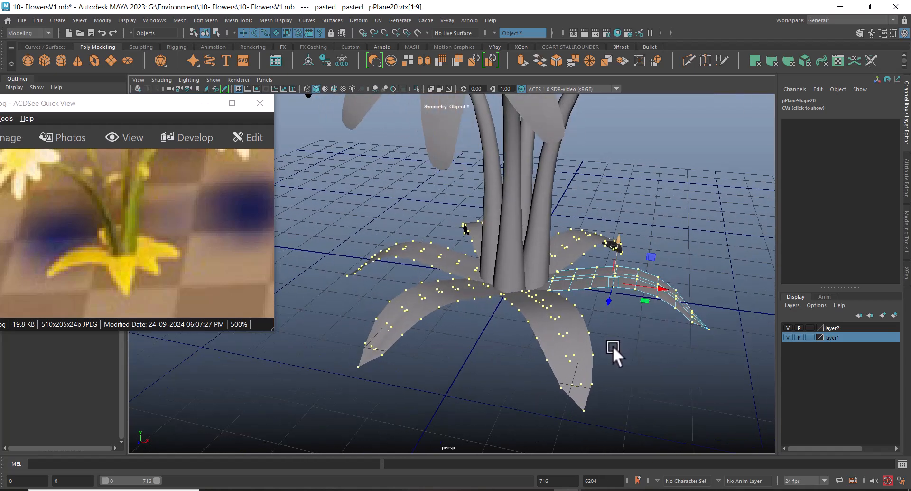
{"action": "right_click_drag", "start_coordinate": [590, 280], "coordinate": [665, 214]}
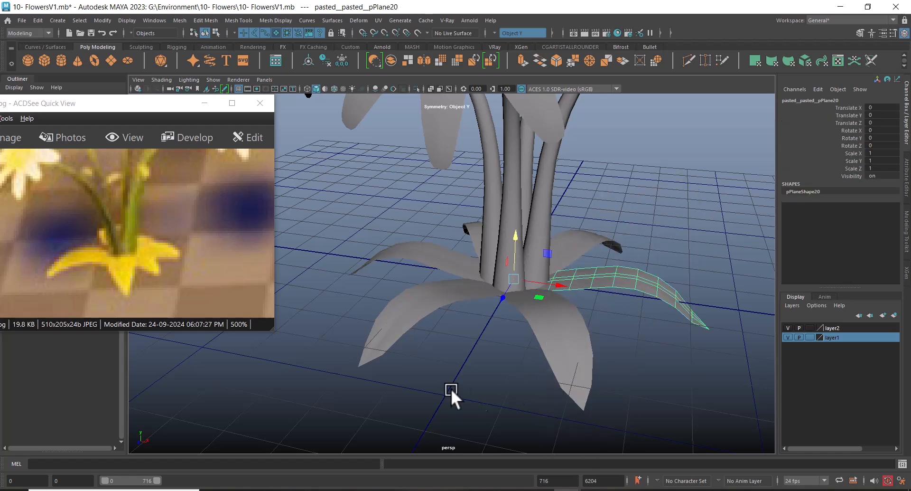
Delete the five instanced leaves and select the remaining original leaf.
{"action": "left_click", "coordinate": [609, 344]}
{"action": "left_click", "coordinate": [619, 287]}
{"action": "key", "text": "shift+d"}
{"action": "left_click", "coordinate": [440, 313], "text": "shift"}
{"action": "left_click", "coordinate": [436, 258], "text": "shift"}
{"action": "left_click", "coordinate": [470, 227], "text": "shift"}
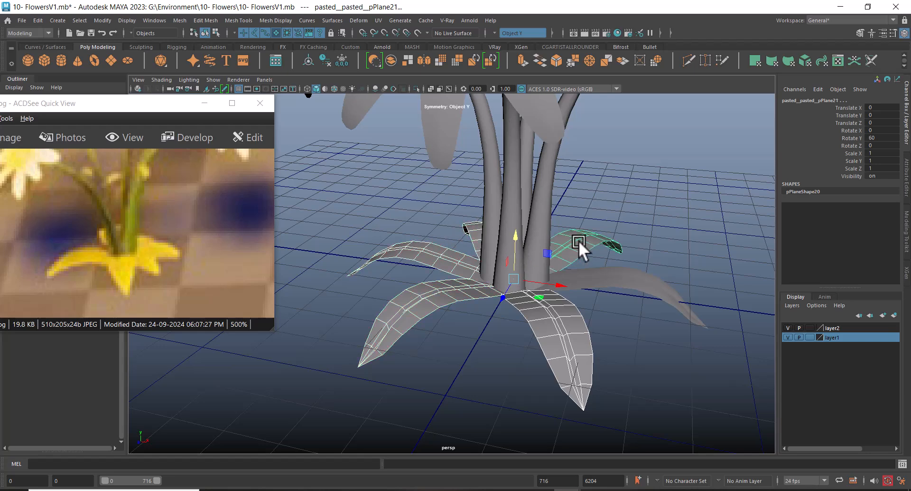
{"action": "key", "text": "Delete"}
{"action": "left_click", "coordinate": [640, 292]}
{"action": "left_click_drag", "start_coordinate": [634, 286], "coordinate": [565, 308], "text": "alt"}
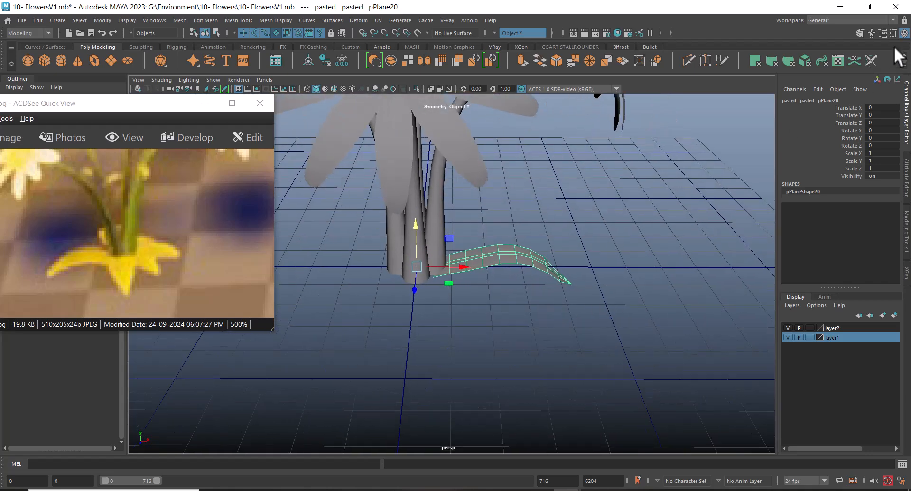
{"action": "left_click", "coordinate": [833, 19]}
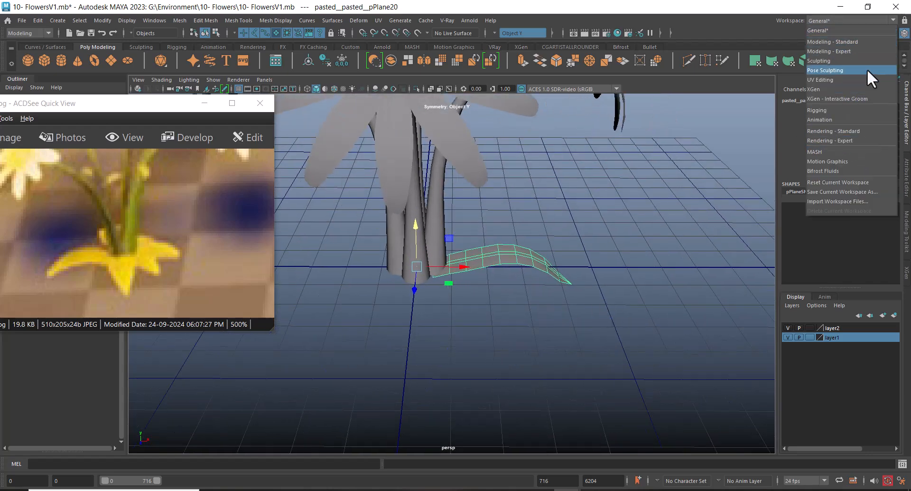
{"action": "left_click", "coordinate": [856, 80]}
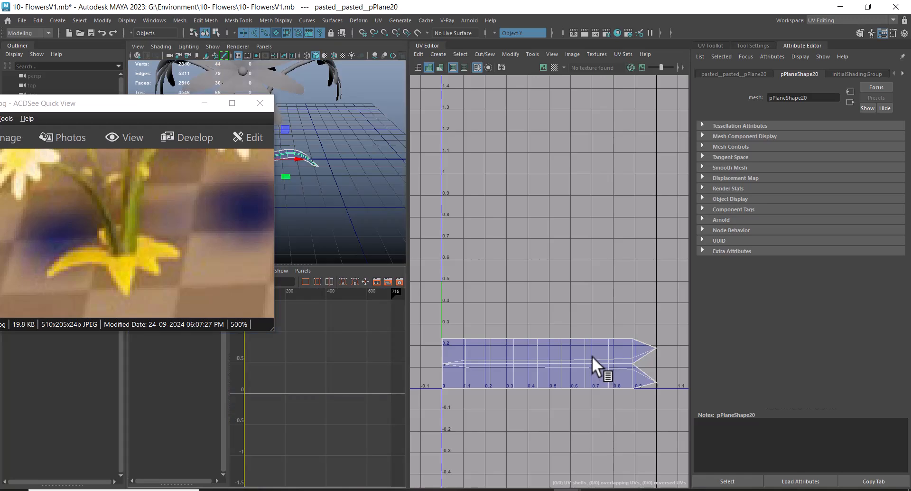
{"action": "left_click", "coordinate": [839, 20]}
{"action": "left_click", "coordinate": [841, 30]}
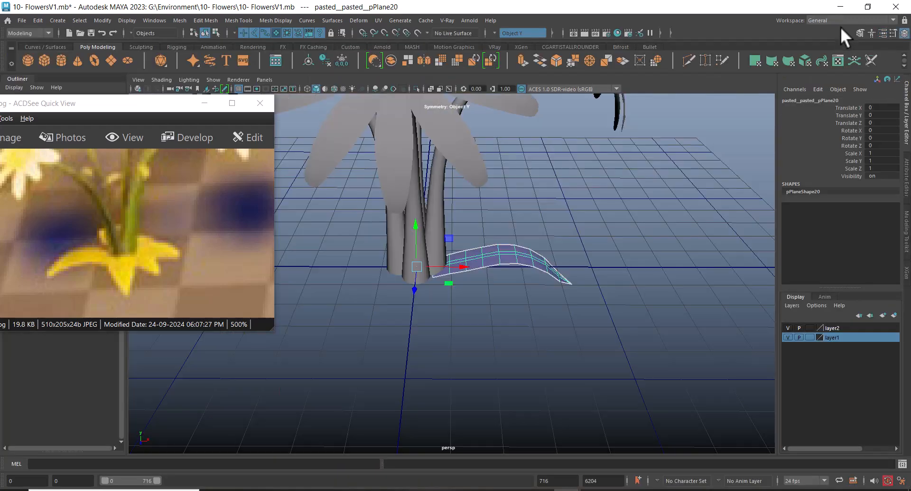
{"action": "left_click_drag", "start_coordinate": [645, 161], "coordinate": [764, 144], "text": "alt"}
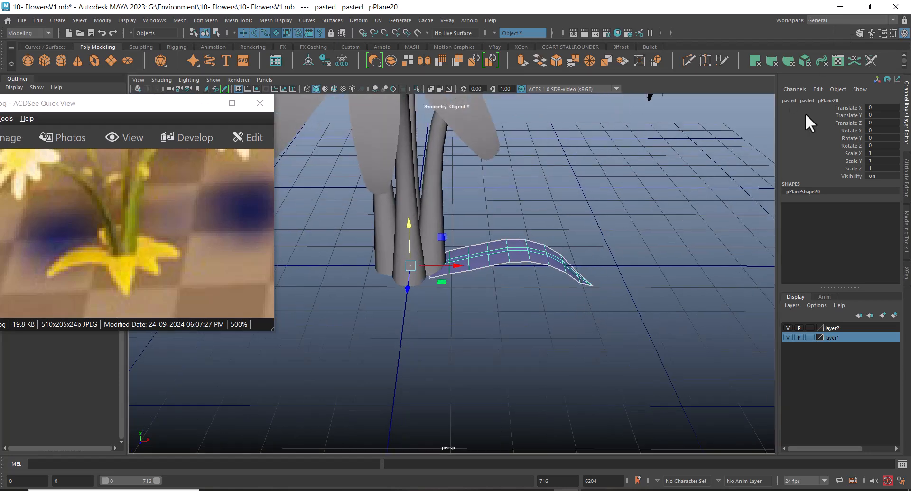
Switch to the UV Editing workspace for the leaf and minimise the flowers.jpg reference window.
{"action": "left_click", "coordinate": [818, 24]}
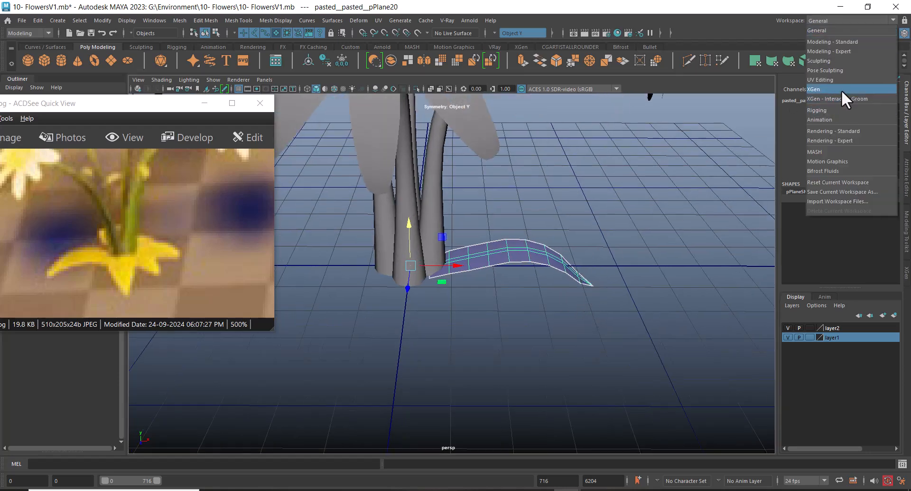
{"action": "left_click", "coordinate": [842, 80]}
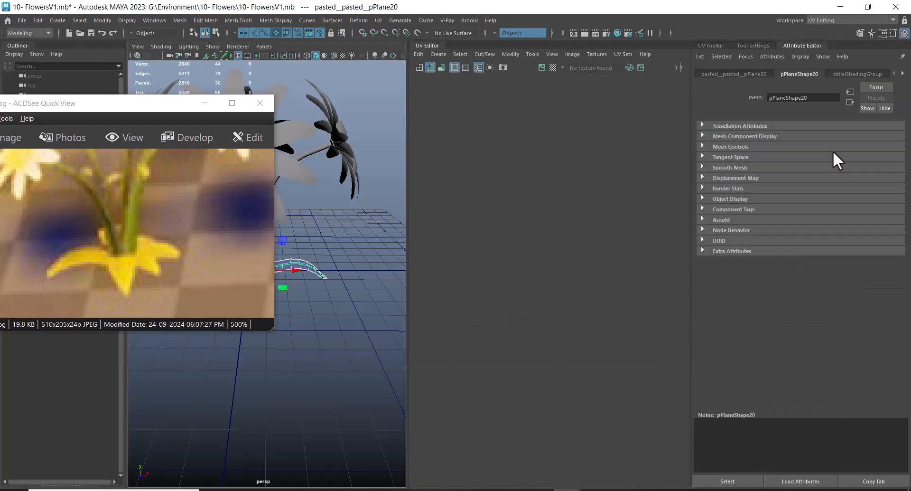
{"action": "left_click", "coordinate": [205, 103]}
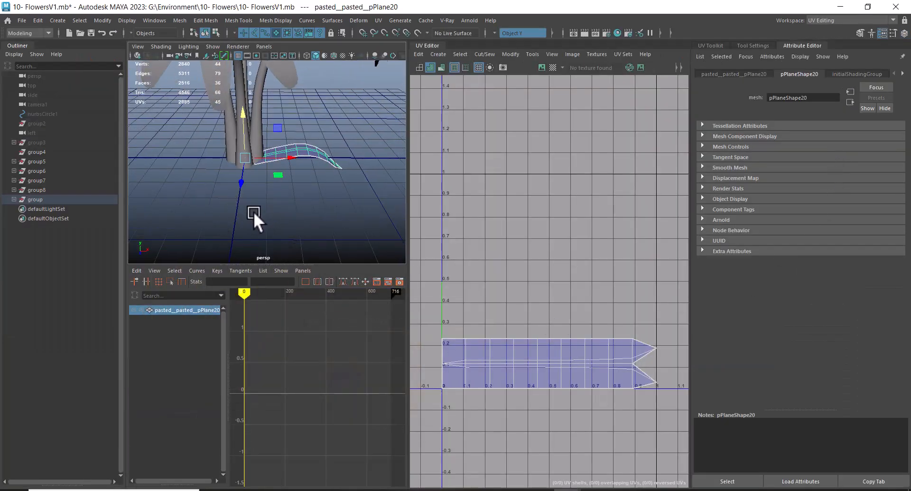
Examine the UV layout of the flower meshes and compare it with the base leaf's UV shell.
{"action": "scroll", "coordinate": [304, 275], "scroll_direction": "down", "scroll_amount": 8}
{"action": "left_click_drag", "start_coordinate": [293, 309], "coordinate": [314, 232], "text": "alt"}
{"action": "left_click_drag", "start_coordinate": [332, 166], "coordinate": [192, 258]}
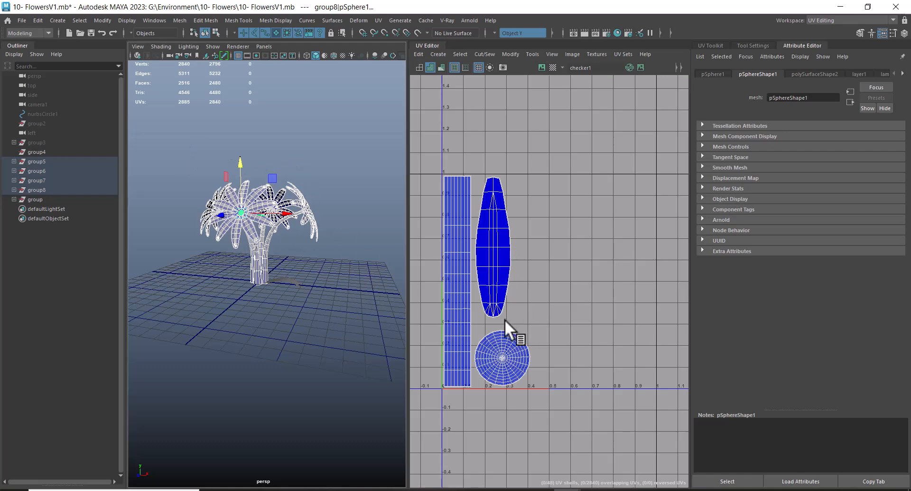
{"action": "scroll", "coordinate": [276, 309], "scroll_direction": "up", "scroll_amount": 10}
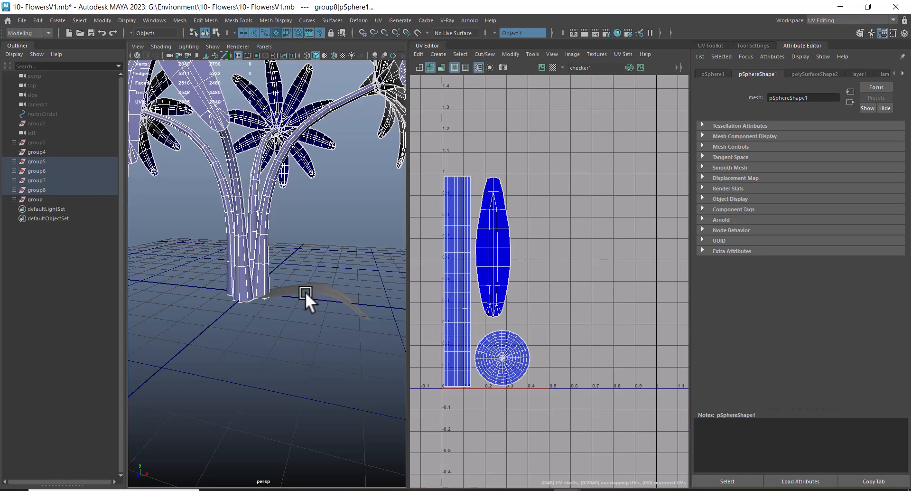
{"action": "left_click", "coordinate": [306, 291]}
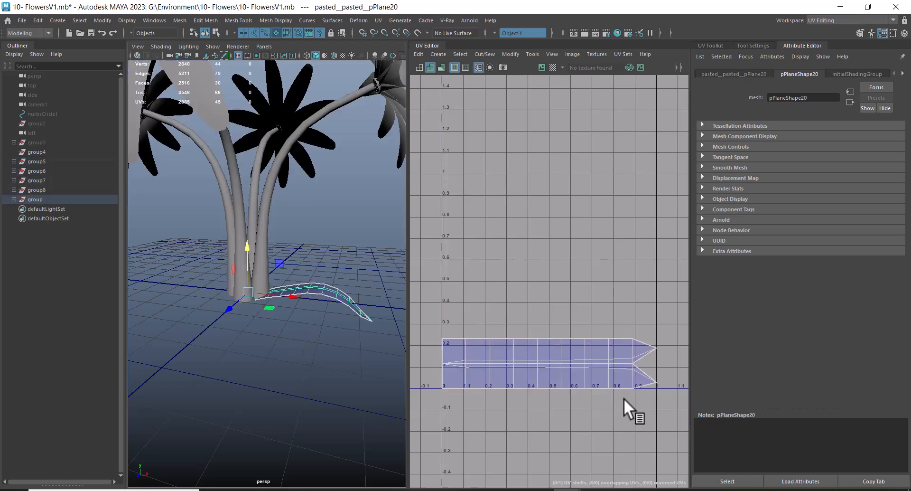
{"action": "left_click_drag", "start_coordinate": [300, 338], "coordinate": [271, 333], "text": "alt"}
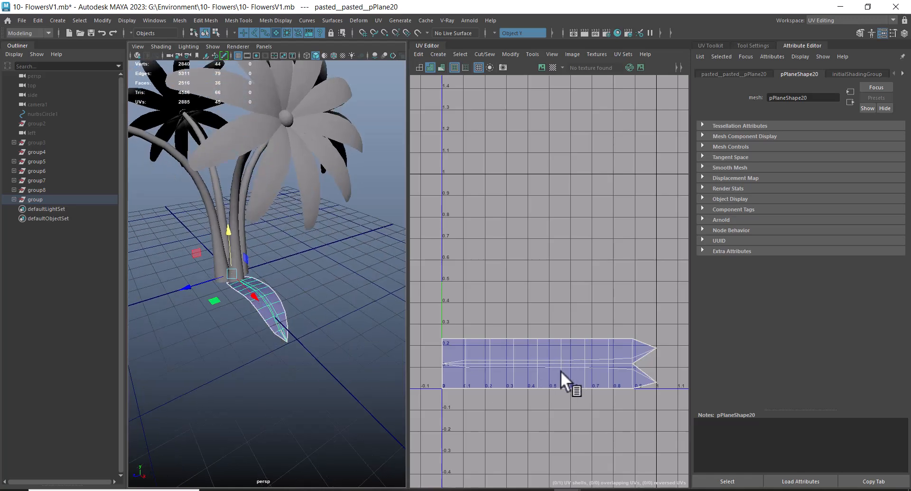
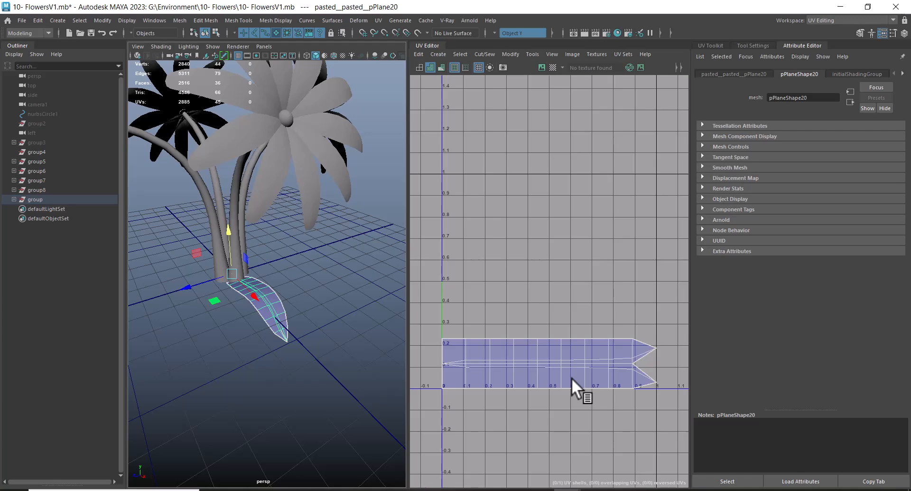
Apply Automatic UV mapping to the base leaf and return to object selection with the leaf selected.
{"action": "left_click_drag", "start_coordinate": [251, 332], "coordinate": [261, 298], "text": "alt"}
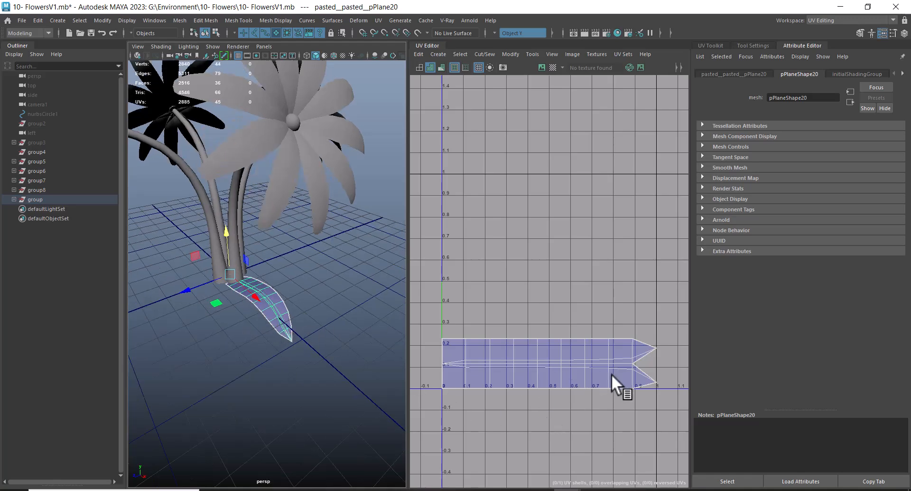
{"action": "scroll", "coordinate": [279, 313], "scroll_direction": "up", "scroll_amount": 3}
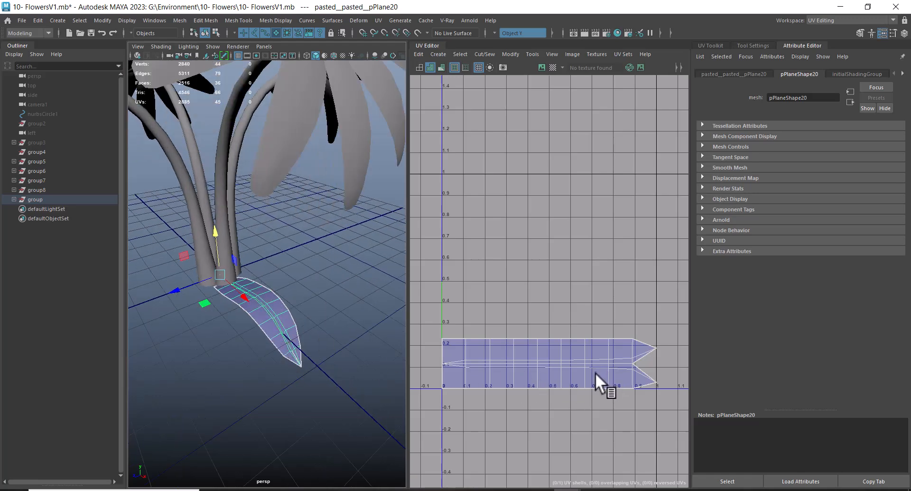
{"action": "left_click_drag", "start_coordinate": [231, 397], "coordinate": [264, 345], "text": "alt"}
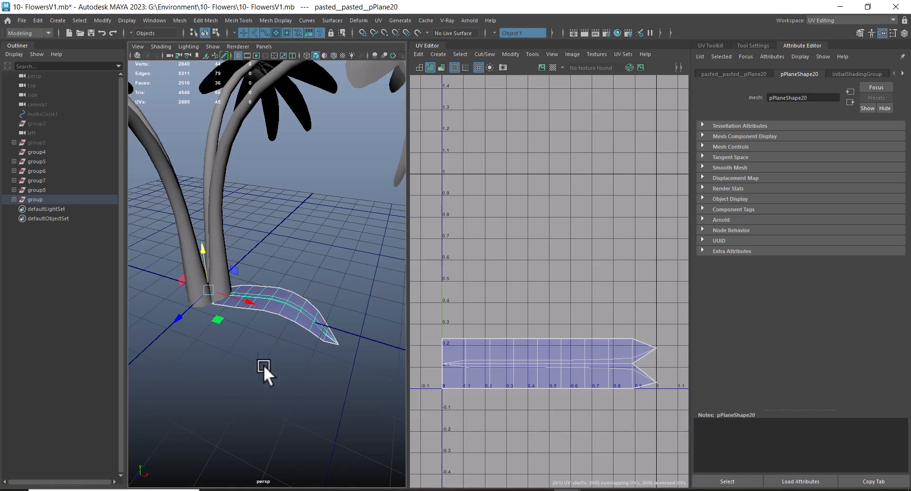
{"action": "left_click", "coordinate": [378, 20]}
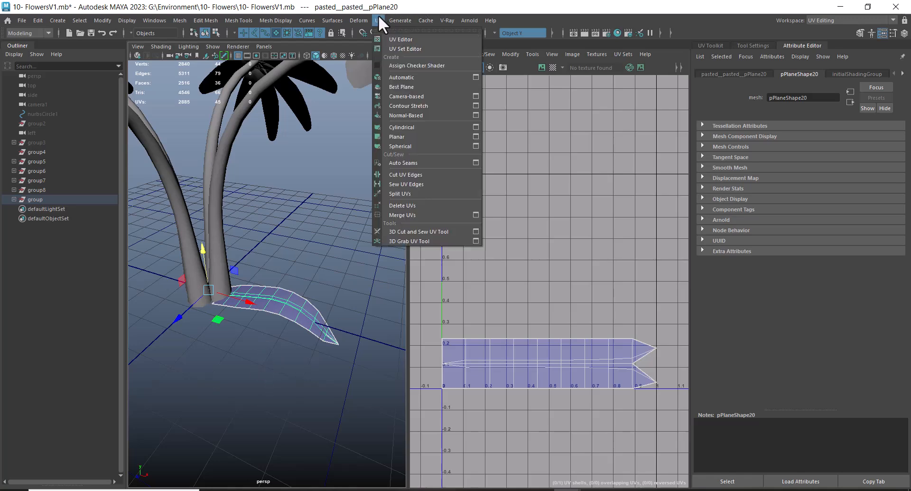
{"action": "left_click", "coordinate": [409, 77]}
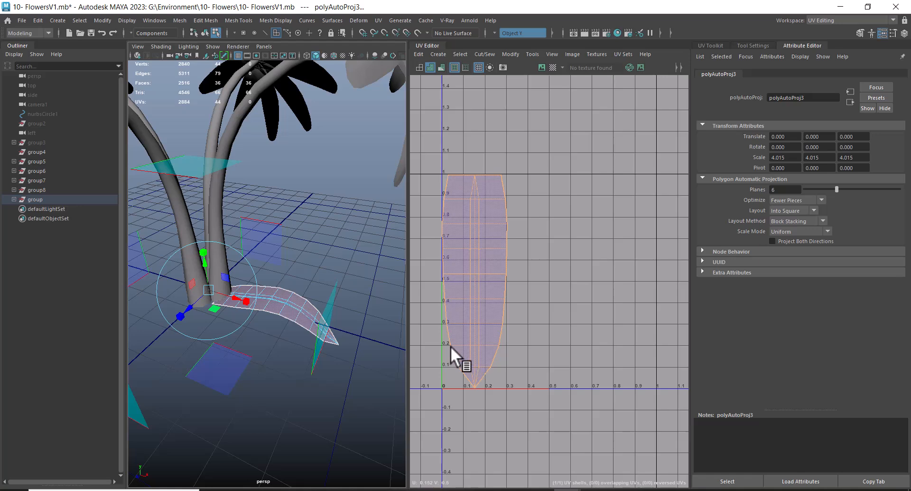
{"action": "mouse_move", "coordinate": [298, 326]}
{"action": "left_mouse_down", "text": "alt"}
{"action": "mouse_move", "coordinate": [285, 357]}
{"action": "mouse_move", "coordinate": [283, 320]}
{"action": "left_mouse_up", "text": "alt"}
{"action": "right_click_drag", "start_coordinate": [283, 320], "coordinate": [342, 174]}
{"action": "left_click", "coordinate": [378, 266]}
{"action": "left_click", "coordinate": [285, 324]}
Apply Planar UV mapping to the leaf, projected from the Y axis and fitted to the bounding box.
{"action": "left_click", "coordinate": [378, 19]}
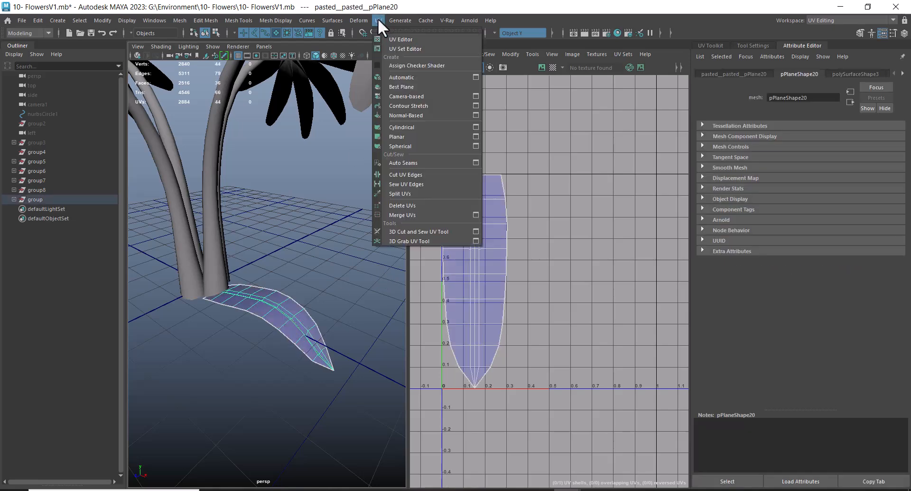
{"action": "left_click", "coordinate": [472, 136]}
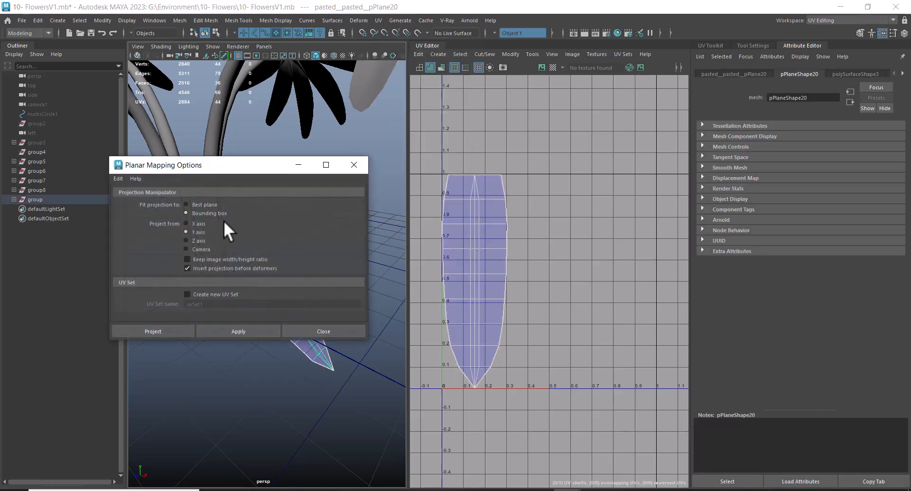
{"action": "left_click_drag", "start_coordinate": [226, 164], "coordinate": [799, 157]}
{"action": "left_click", "coordinate": [668, 299]}
{"action": "left_click_drag", "start_coordinate": [365, 341], "coordinate": [255, 302], "text": "alt"}
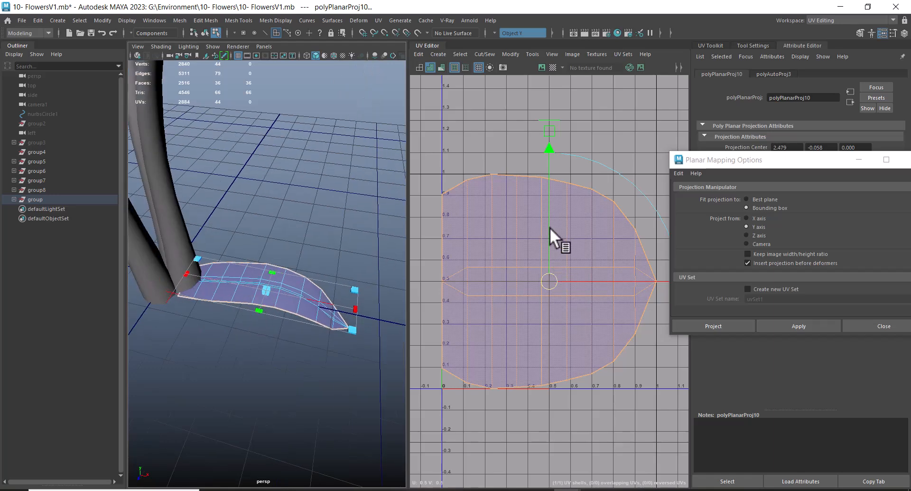
Turn on textured display in the perspective view to check the checker pattern on the leaf.
{"action": "left_click_drag", "start_coordinate": [293, 332], "coordinate": [295, 321], "text": "alt"}
{"action": "mouse_move", "coordinate": [279, 217]}
{"action": "right_mouse_down"}
{"action": "mouse_move", "coordinate": [279, 301]}
{"action": "mouse_move", "coordinate": [256, 460]}
{"action": "mouse_move", "coordinate": [304, 480]}
{"action": "mouse_move", "coordinate": [358, 457]}
{"action": "mouse_move", "coordinate": [288, 373]}
{"action": "mouse_move", "coordinate": [318, 383]}
{"action": "mouse_move", "coordinate": [319, 357]}
{"action": "right_mouse_up"}
{"action": "key", "text": "6"}
{"action": "left_click_drag", "start_coordinate": [319, 358], "coordinate": [243, 364], "text": "alt"}
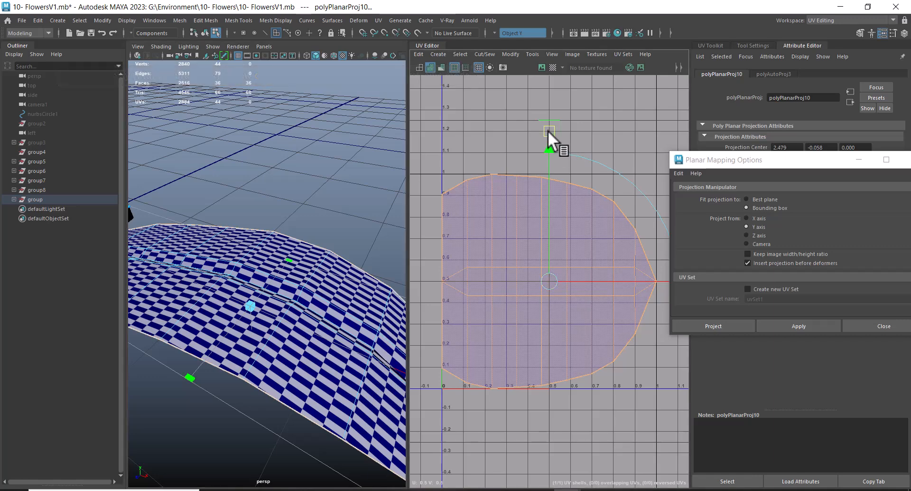
Narrow the leaf's planar projection to an image scale of about 0.288 in V to even out the checker squares.
{"action": "left_click_drag", "start_coordinate": [548, 131], "coordinate": [552, 244]}
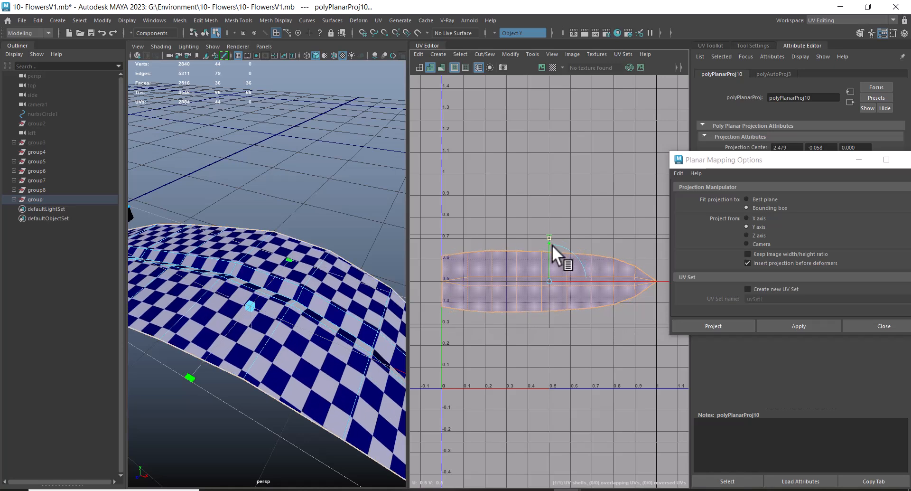
{"action": "left_click_drag", "start_coordinate": [346, 336], "coordinate": [304, 362], "text": "alt"}
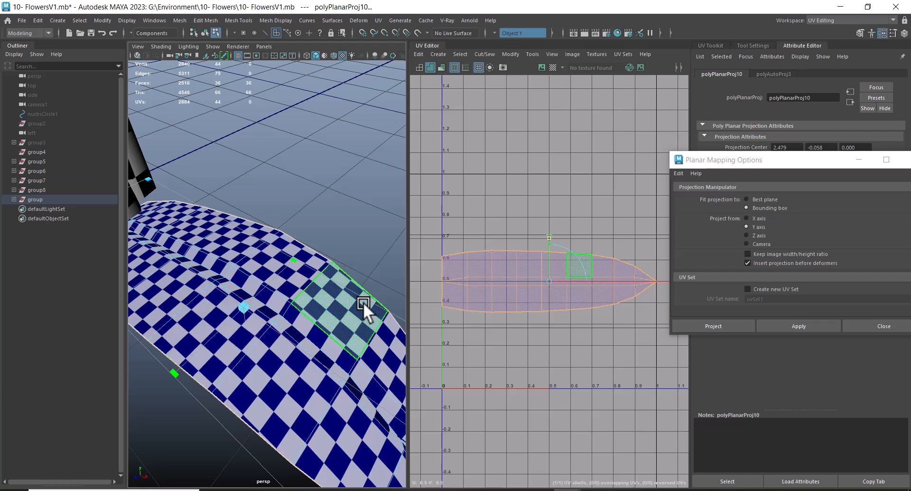
{"action": "left_click_drag", "start_coordinate": [105, 310], "coordinate": [215, 243], "text": "alt"}
{"action": "right_click_drag", "start_coordinate": [215, 243], "coordinate": [260, 321], "text": "alt"}
{"action": "left_click_drag", "start_coordinate": [292, 326], "coordinate": [281, 352], "text": "alt"}
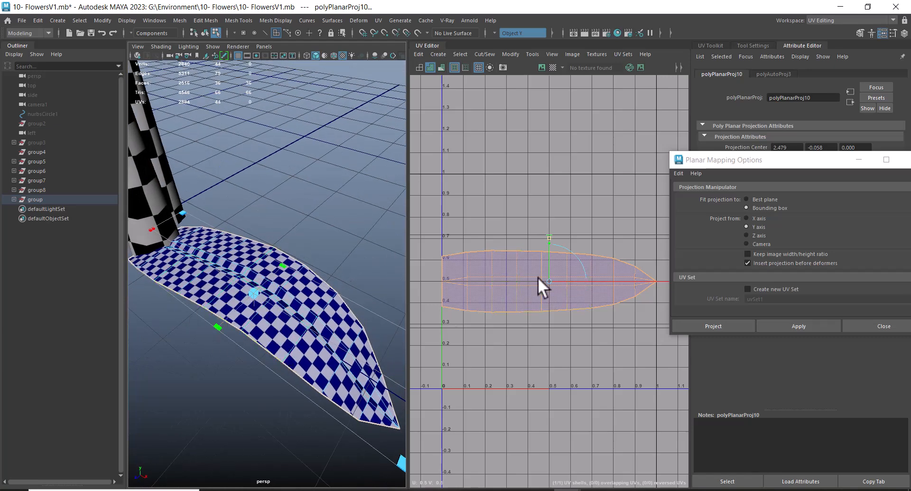
{"action": "left_click_drag", "start_coordinate": [288, 361], "coordinate": [209, 285], "text": "alt"}
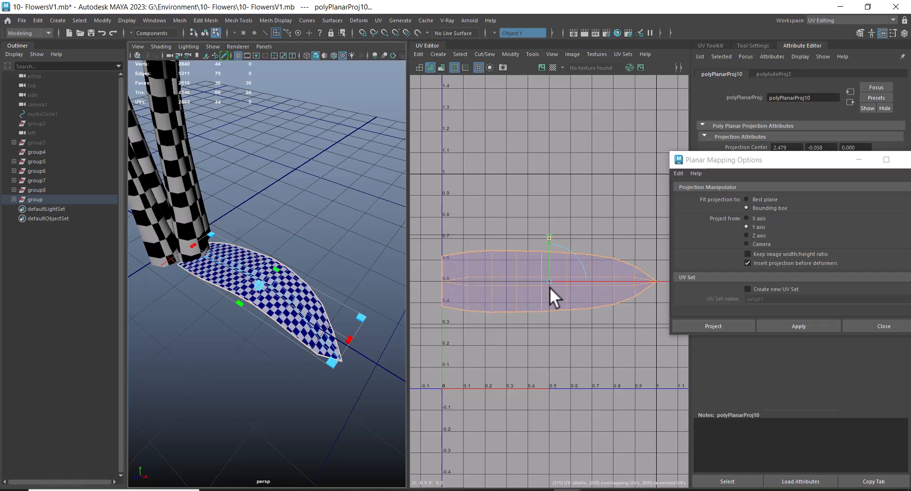
{"action": "left_click_drag", "start_coordinate": [335, 266], "coordinate": [310, 345], "text": "alt"}
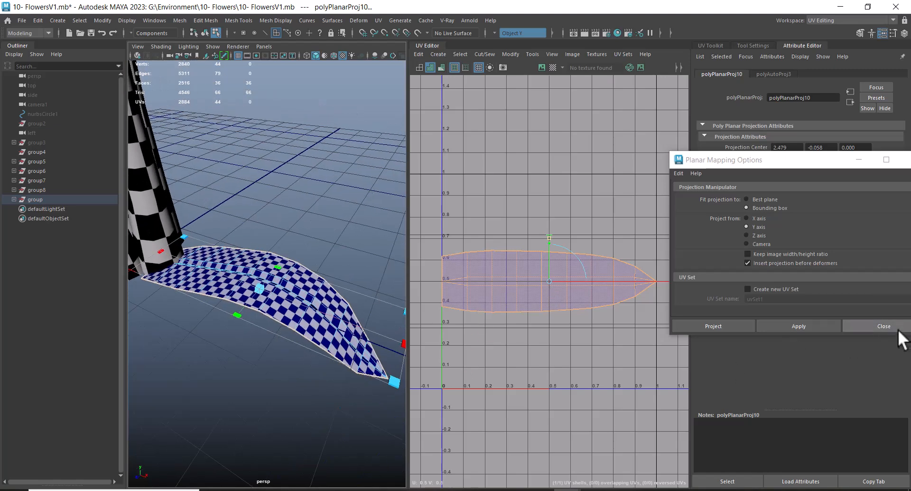
Close the planar mapping options and remap the leaf with Automatic UV mapping, ending in object selection.
{"action": "left_click", "coordinate": [883, 326]}
{"action": "scroll", "coordinate": [411, 337], "scroll_direction": "down", "scroll_amount": 3}
{"action": "left_click_drag", "start_coordinate": [391, 308], "coordinate": [377, 339], "text": "alt"}
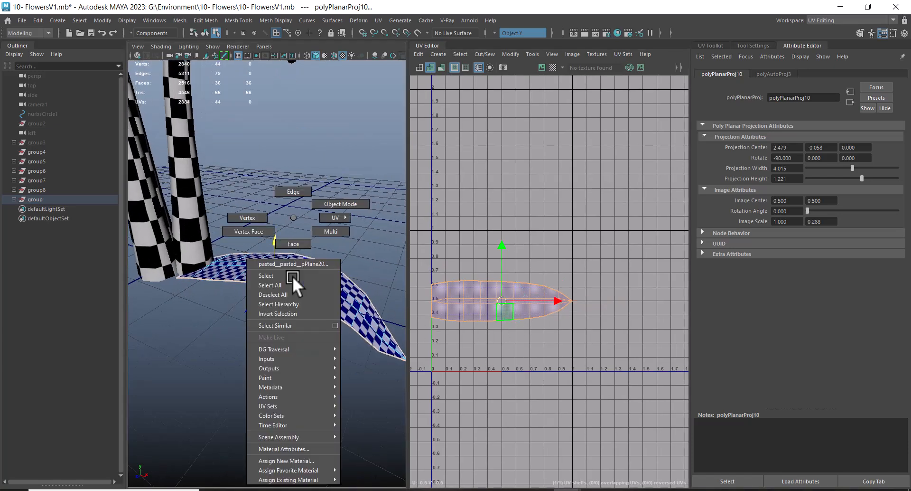
{"action": "right_click_drag", "start_coordinate": [291, 280], "coordinate": [334, 264]}
{"action": "left_click", "coordinate": [334, 265]}
{"action": "left_click", "coordinate": [297, 291]}
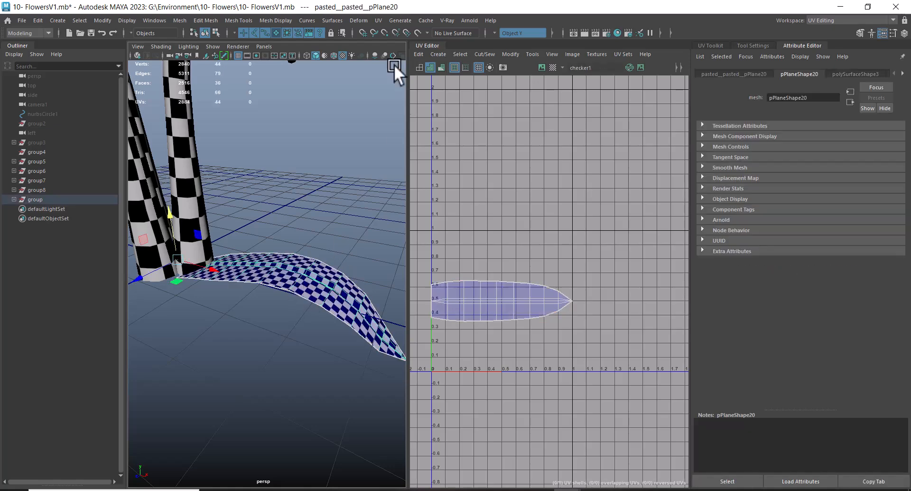
{"action": "left_click", "coordinate": [378, 20]}
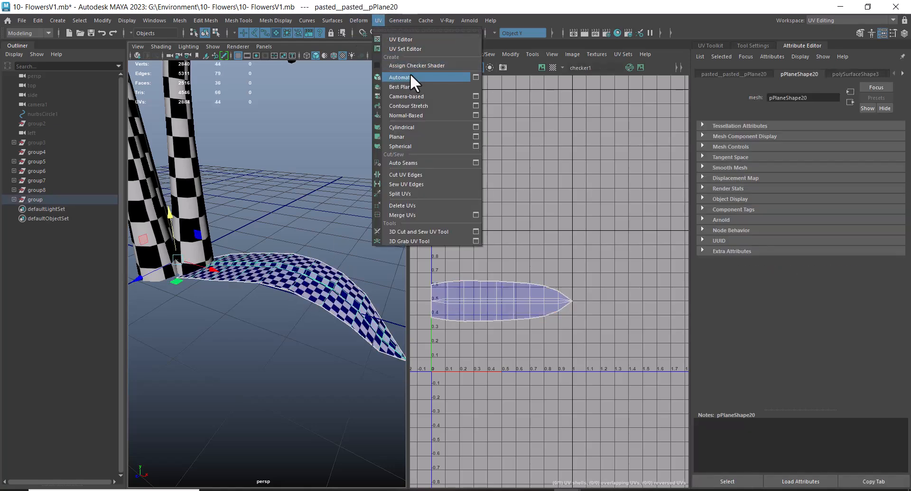
{"action": "left_click", "coordinate": [410, 77]}
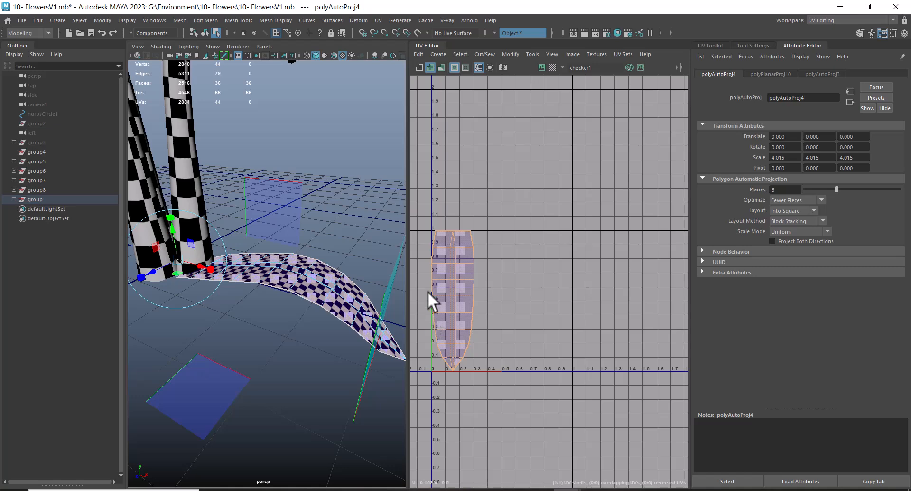
{"action": "right_click_drag", "start_coordinate": [285, 216], "coordinate": [361, 162]}
{"action": "left_click", "coordinate": [380, 22]}
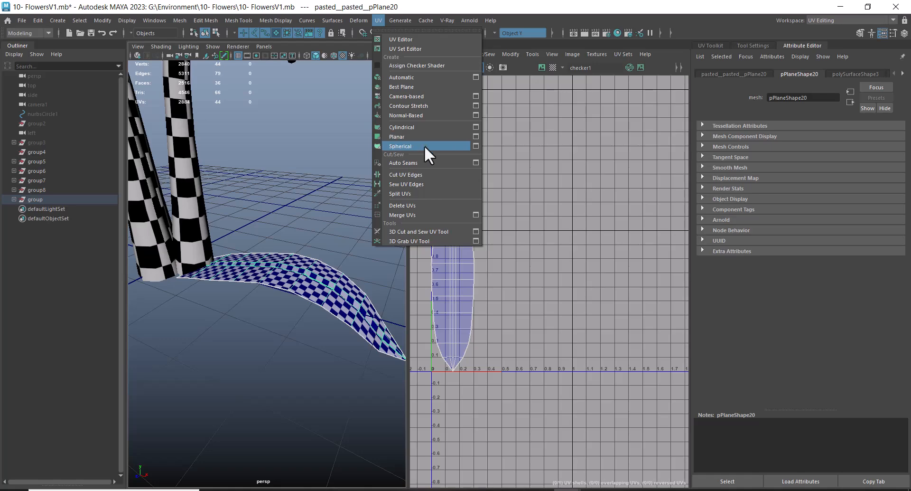
{"action": "left_click", "coordinate": [559, 351]}
Select all the flower meshes together with the base leaf to compare their UV shells.
{"action": "scroll", "coordinate": [277, 276], "scroll_direction": "down", "scroll_amount": 5}
{"action": "left_click_drag", "start_coordinate": [344, 320], "coordinate": [321, 300], "text": "alt"}
{"action": "scroll", "coordinate": [277, 276], "scroll_direction": "up", "scroll_amount": 5}
{"action": "key", "text": "w"}
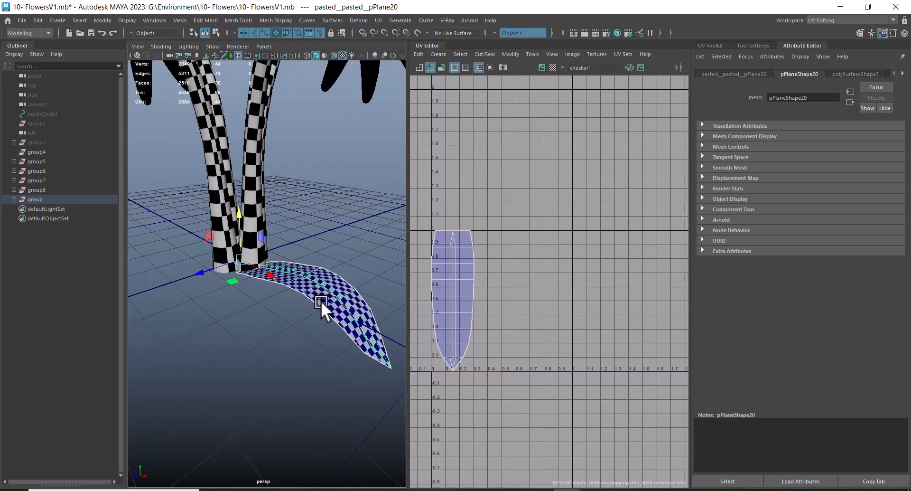
{"action": "right_click_drag", "start_coordinate": [321, 301], "coordinate": [258, 195], "text": "alt"}
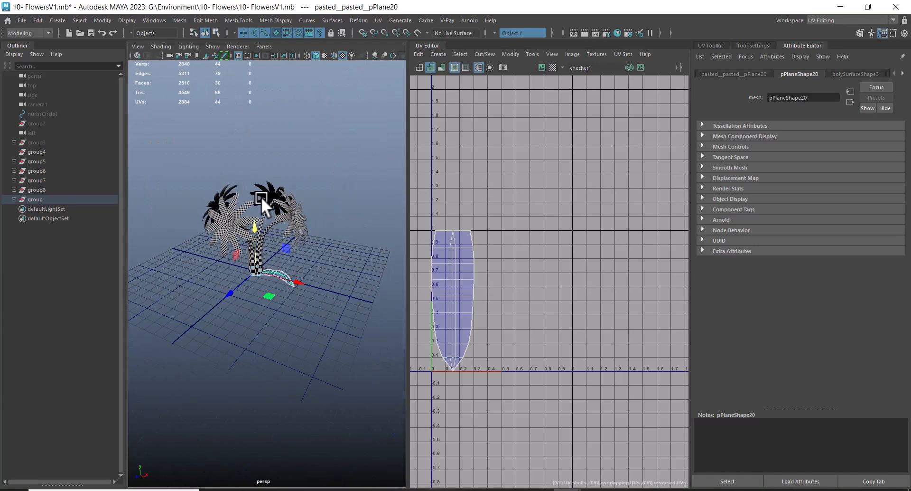
{"action": "left_click_drag", "start_coordinate": [325, 170], "coordinate": [195, 242]}
{"action": "scroll", "coordinate": [293, 305], "scroll_direction": "up", "scroll_amount": 5}
{"action": "left_click", "coordinate": [309, 289], "text": "shift"}
{"action": "middle_click_drag", "start_coordinate": [517, 307], "coordinate": [541, 271], "text": "alt"}
{"action": "right_click_drag", "start_coordinate": [541, 271], "coordinate": [585, 320], "text": "alt"}
{"action": "middle_click_drag", "start_coordinate": [498, 287], "coordinate": [603, 249], "text": "alt"}
Select the leaf's whole UV shell and move it sideways, clear of the petal shell, to about 0.5 in U.
{"action": "right_click", "coordinate": [572, 250]}
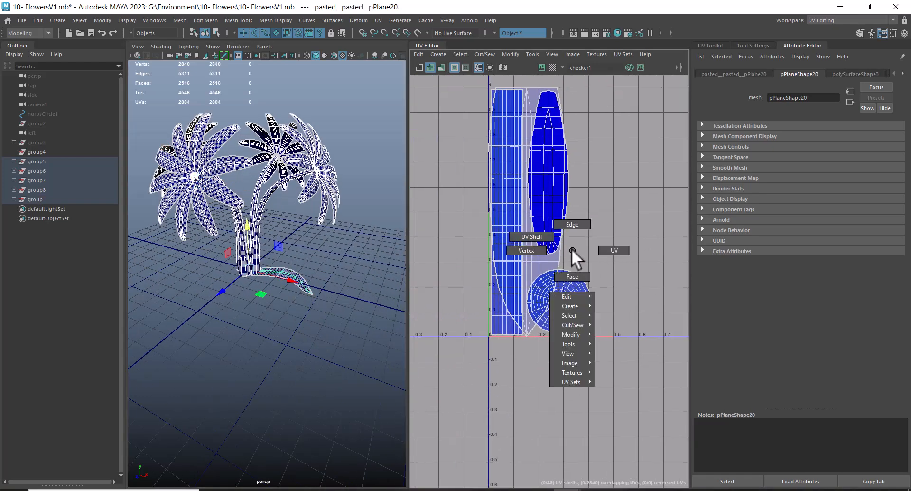
{"action": "right_click_drag", "start_coordinate": [573, 250], "coordinate": [626, 246]}
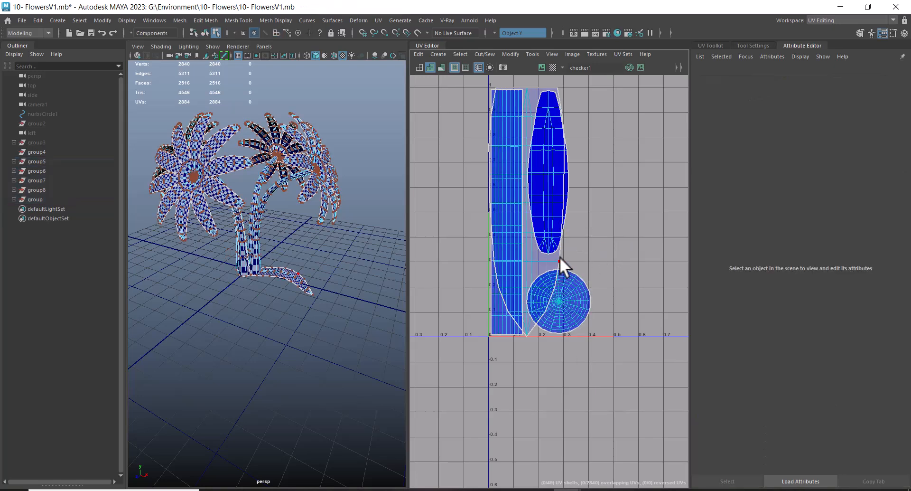
{"action": "double_click", "coordinate": [560, 256]}
{"action": "left_click_drag", "start_coordinate": [585, 212], "coordinate": [673, 212]}
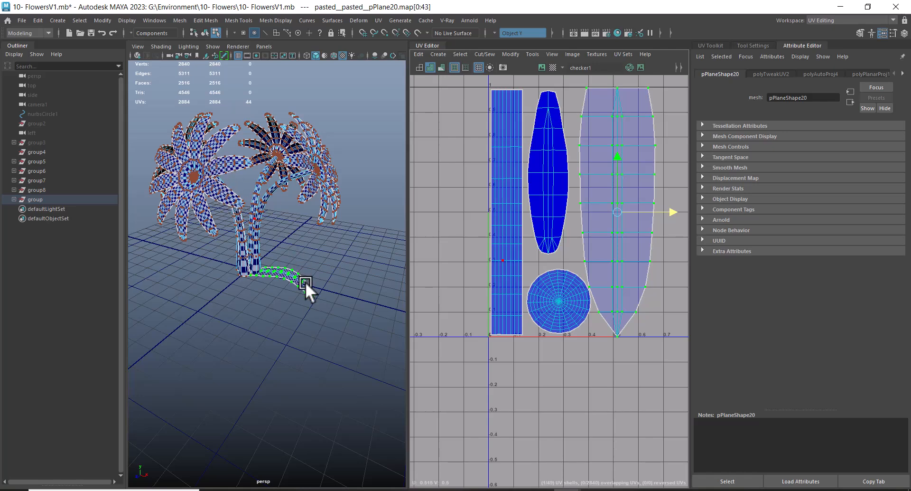
Scale the leaf's UV shell down uniformly to about 0.64 UV units tall to match the flowers' checker density.
{"action": "left_click_drag", "start_coordinate": [293, 277], "coordinate": [239, 258], "text": "alt"}
{"action": "left_click_drag", "start_coordinate": [298, 290], "coordinate": [298, 172], "text": "alt"}
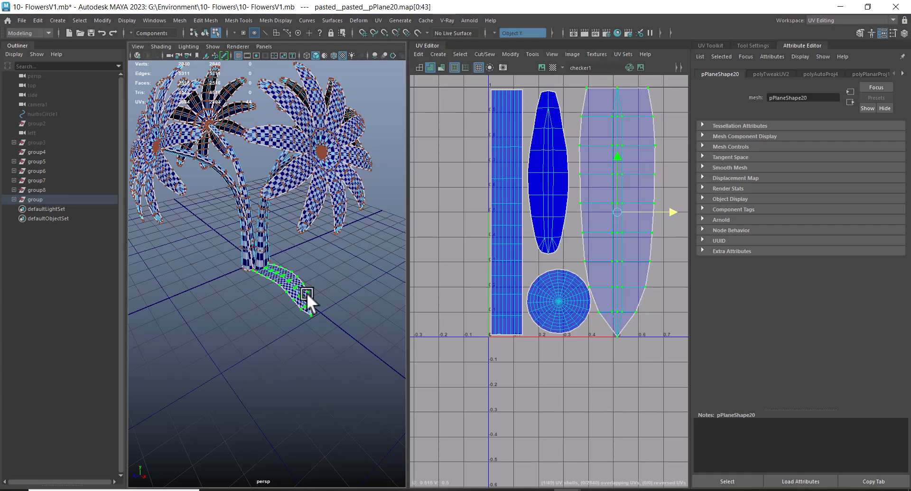
{"action": "right_click_drag", "start_coordinate": [595, 245], "coordinate": [628, 210], "text": "alt"}
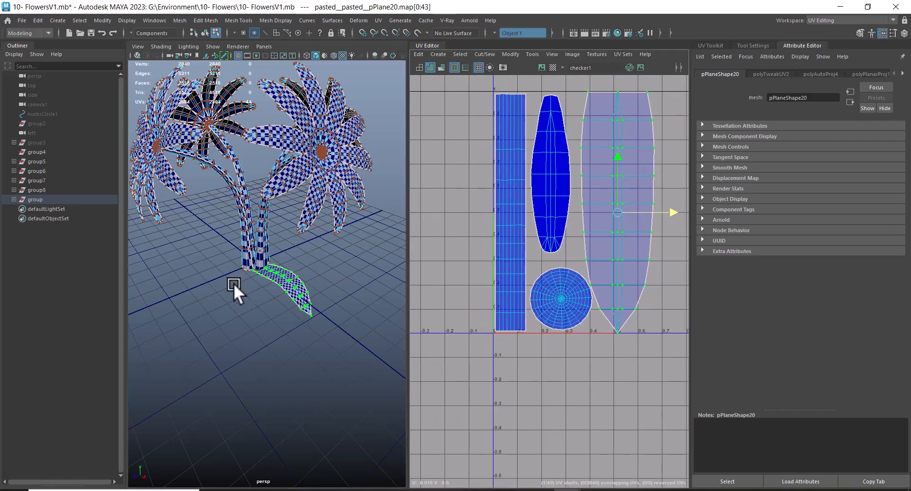
{"action": "right_click_drag", "start_coordinate": [238, 276], "coordinate": [271, 327], "text": "alt"}
{"action": "left_click_drag", "start_coordinate": [271, 326], "coordinate": [320, 201], "text": "alt"}
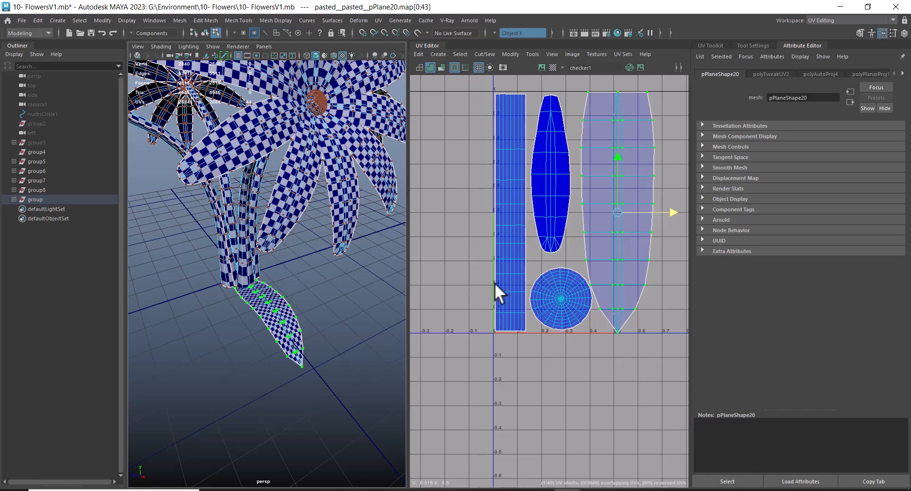
{"action": "scroll", "coordinate": [627, 216], "scroll_direction": "up", "scroll_amount": 2}
{"action": "key", "text": "r"}
{"action": "left_click_drag", "start_coordinate": [617, 212], "coordinate": [597, 223]}
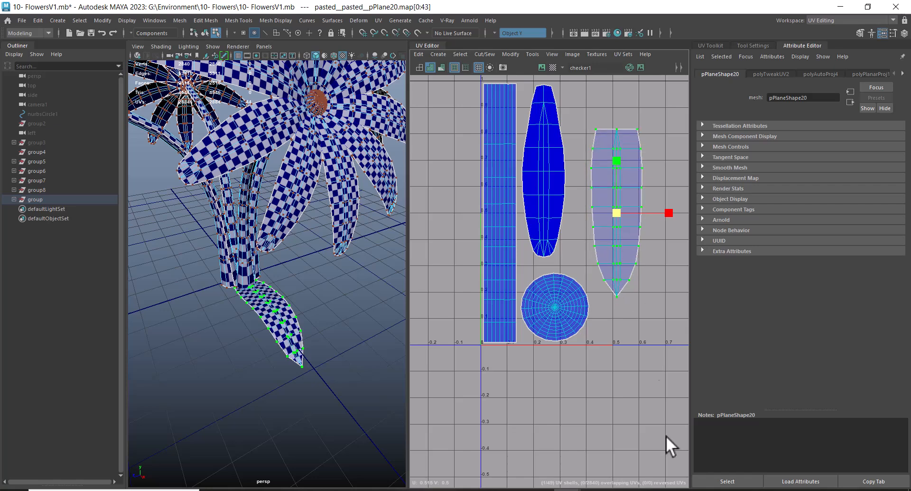
Using the flower reference picture for comparison, place the leaf shell beside the petal shell and shrink it to about 0.49 UV units tall.
{"action": "left_click", "coordinate": [593, 490]}
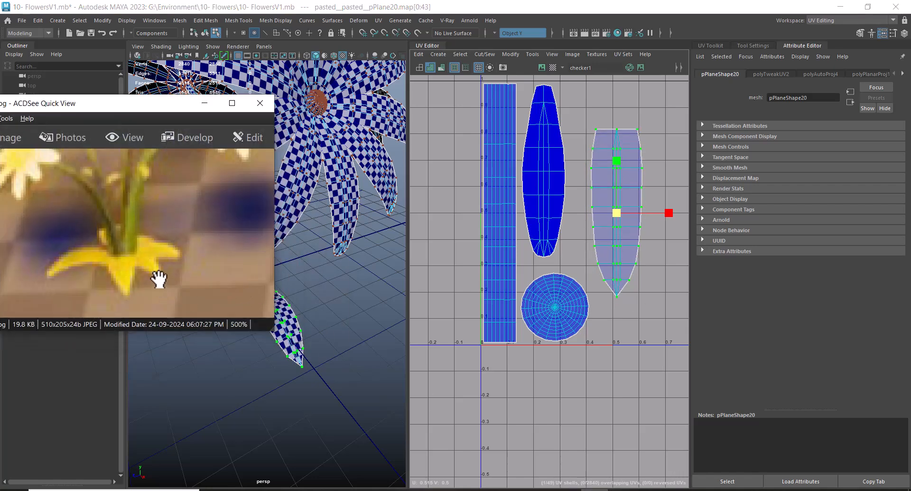
{"action": "scroll", "coordinate": [164, 283], "scroll_direction": "down", "scroll_amount": 2}
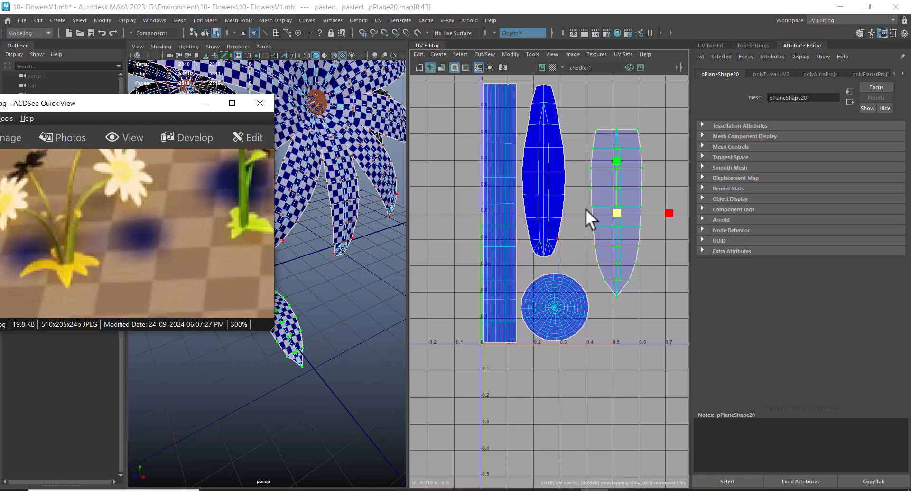
{"action": "right_click_drag", "start_coordinate": [587, 211], "coordinate": [608, 229], "text": "alt"}
{"action": "key", "text": "w"}
{"action": "left_click_drag", "start_coordinate": [621, 213], "coordinate": [594, 169]}
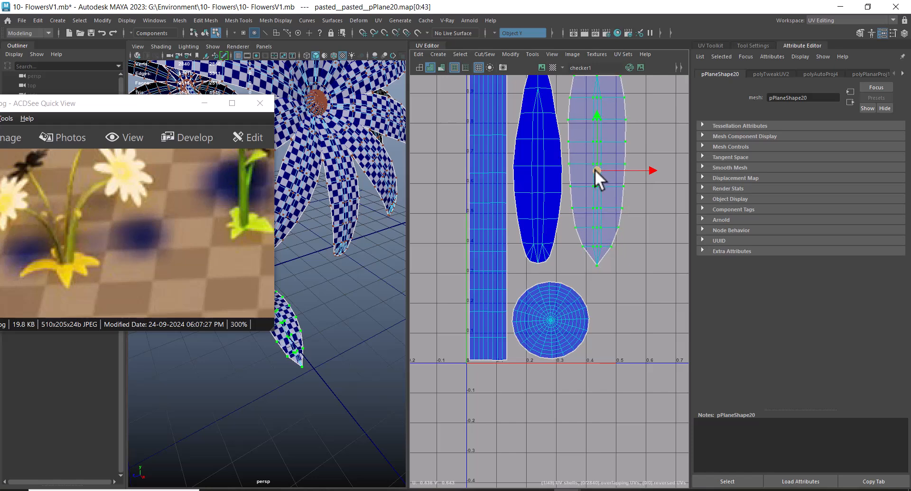
{"action": "middle_click_drag", "start_coordinate": [594, 169], "coordinate": [597, 269], "text": "alt"}
{"action": "key", "text": "r"}
{"action": "left_click_drag", "start_coordinate": [603, 248], "coordinate": [586, 208]}
{"action": "key", "text": "w"}
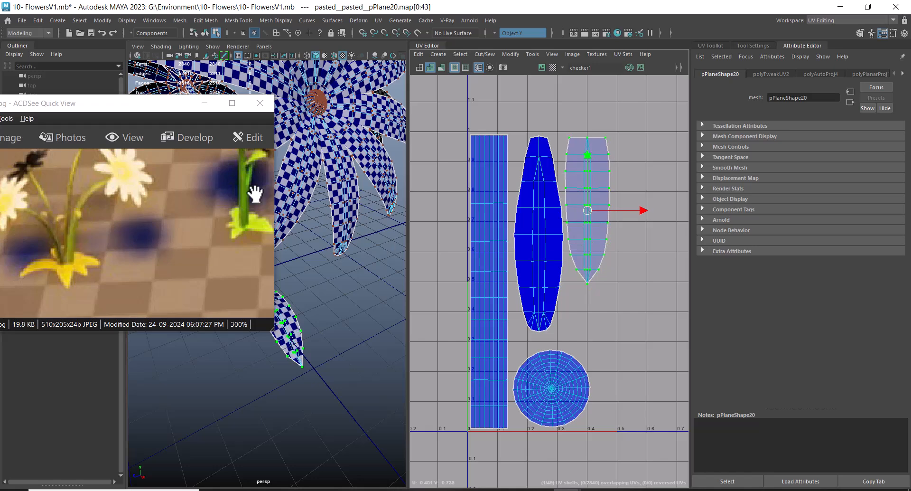
{"action": "left_click", "coordinate": [204, 104]}
Return to object selection, select only the leaf, and use Duplicate Special to make five copies in a ring around the stems.
{"action": "left_click_drag", "start_coordinate": [252, 335], "coordinate": [286, 367], "text": "alt"}
{"action": "right_click_drag", "start_coordinate": [280, 221], "coordinate": [345, 167]}
{"action": "left_click", "coordinate": [360, 365]}
{"action": "left_click", "coordinate": [300, 322]}
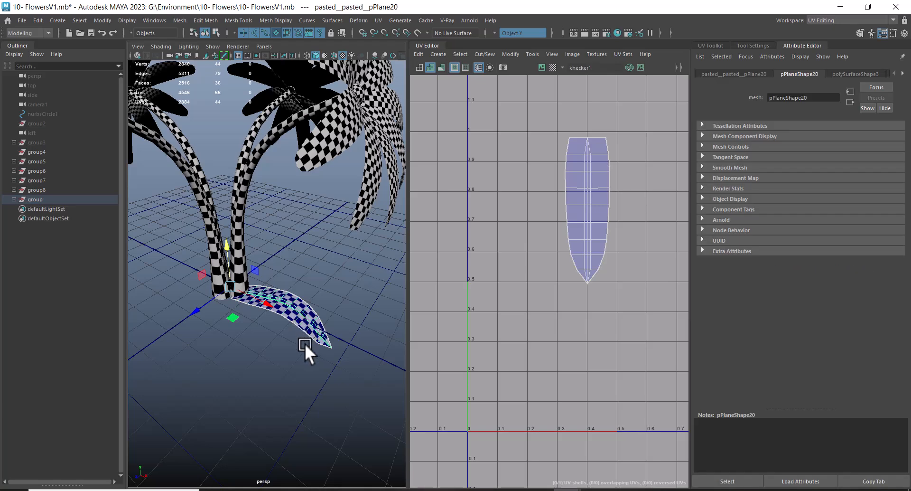
{"action": "left_click", "coordinate": [37, 20]}
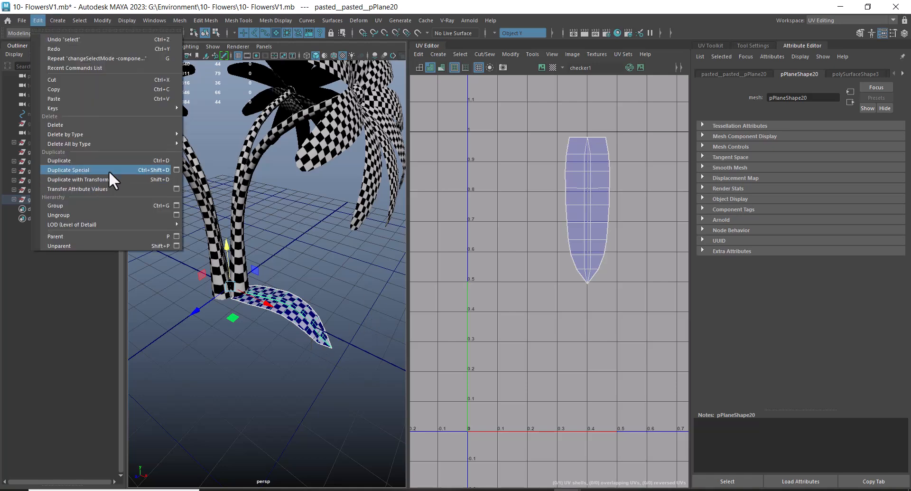
{"action": "left_click", "coordinate": [109, 170]}
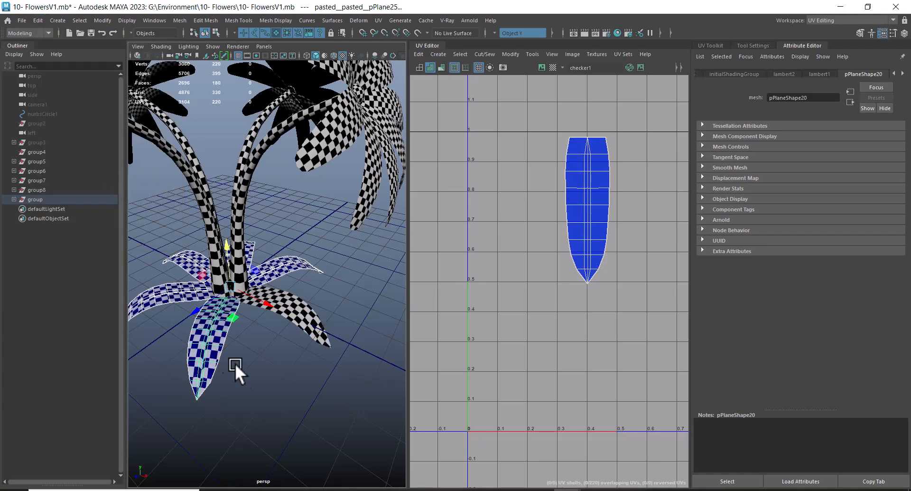
Bring up the flowers.jpg reference picture, enlarge the perspective view to full screen, and place the picture beside the plant.
{"action": "left_click_drag", "start_coordinate": [273, 395], "coordinate": [313, 378], "text": "alt"}
{"action": "left_click", "coordinate": [594, 490]}
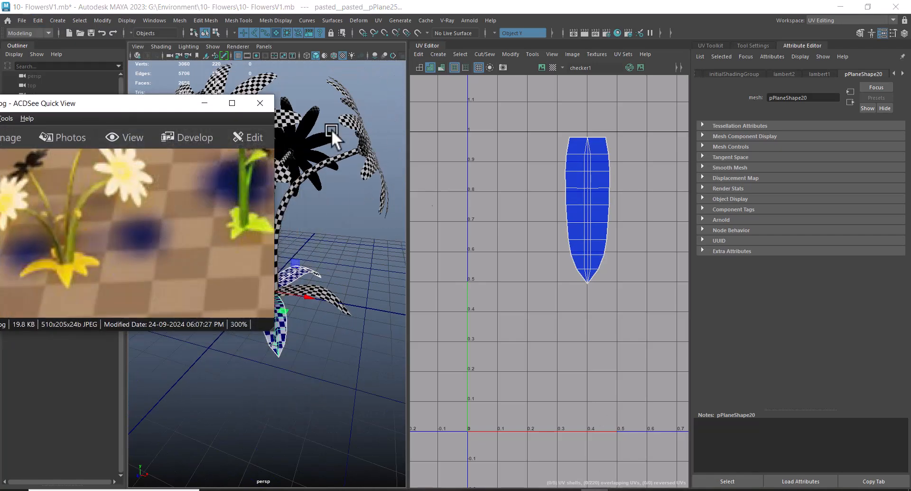
{"action": "left_click_drag", "start_coordinate": [163, 107], "coordinate": [578, 95]}
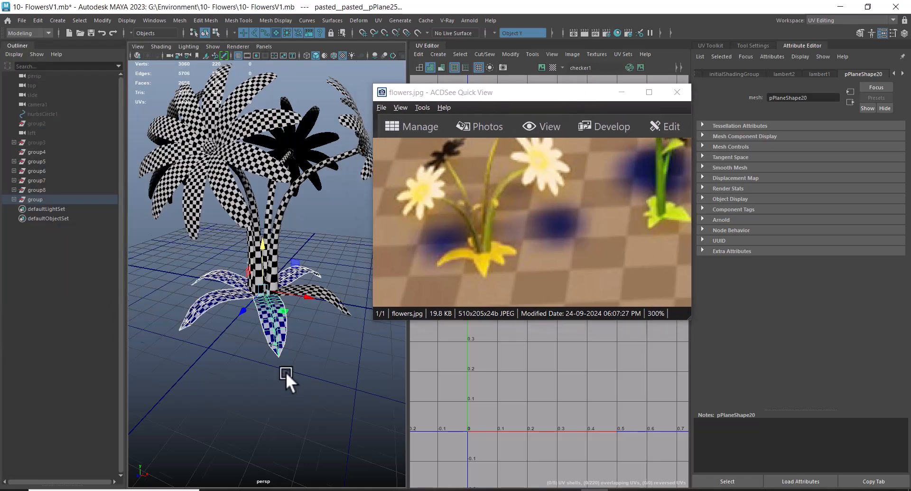
{"action": "left_click", "coordinate": [284, 369]}
{"action": "left_click_drag", "start_coordinate": [316, 379], "coordinate": [292, 342], "text": "alt"}
{"action": "key", "text": "space"}
{"action": "key", "text": "space"}
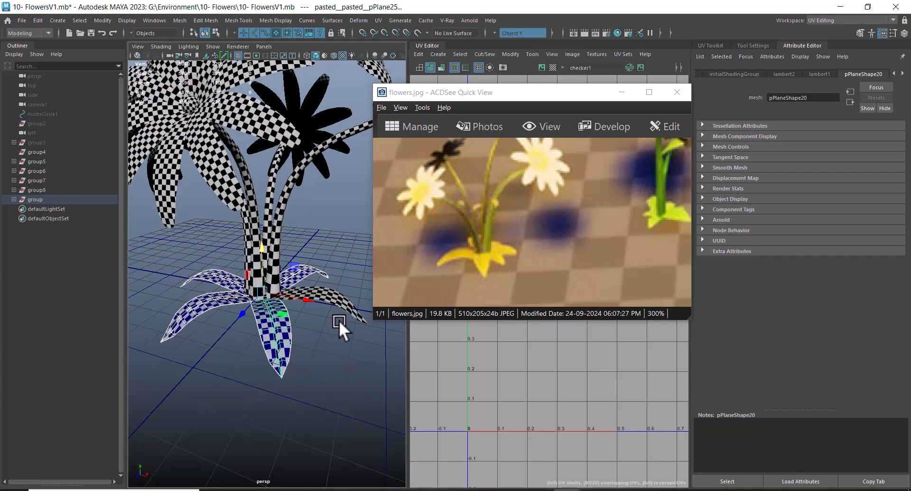
{"action": "key", "text": "ctrl+space"}
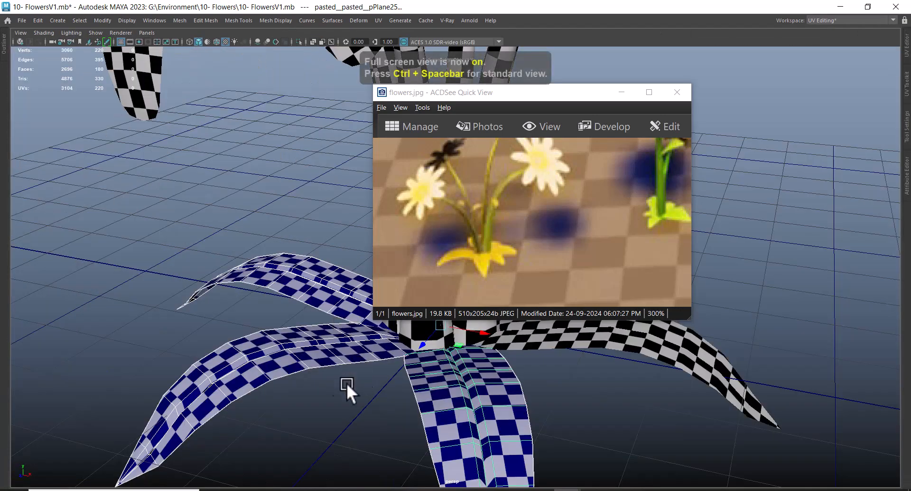
{"action": "left_click_drag", "start_coordinate": [520, 95], "coordinate": [634, 97]}
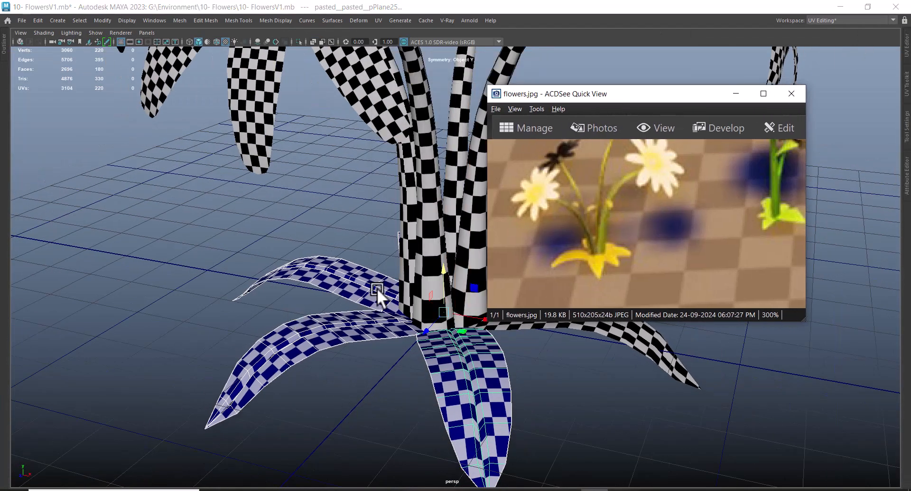
Compare the ring of leaves around the stems with the yellow base leaves in the reference picture.
{"action": "left_click_drag", "start_coordinate": [306, 241], "coordinate": [332, 230], "text": "alt"}
{"action": "right_click_drag", "start_coordinate": [333, 233], "coordinate": [240, 292], "text": "alt"}
{"action": "left_click_drag", "start_coordinate": [660, 198], "coordinate": [665, 253]}
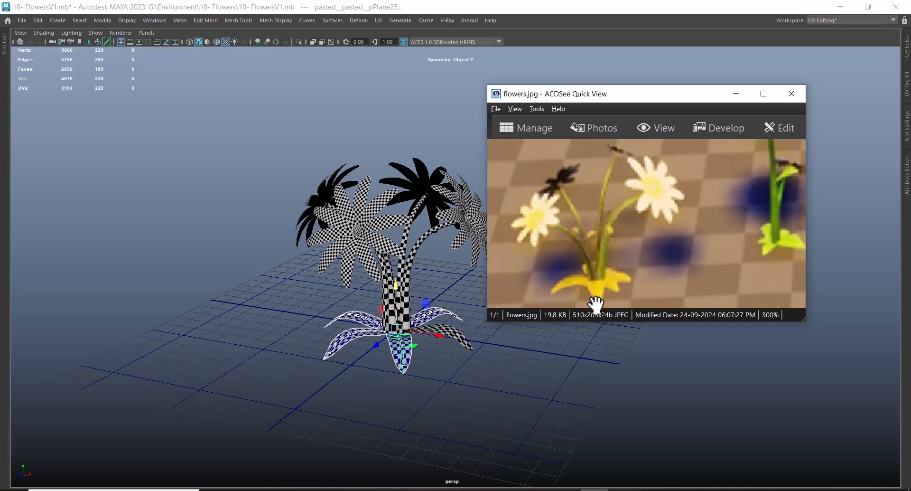
{"action": "left_click_drag", "start_coordinate": [298, 353], "coordinate": [435, 380], "text": "alt"}
{"action": "left_click", "coordinate": [451, 352]}
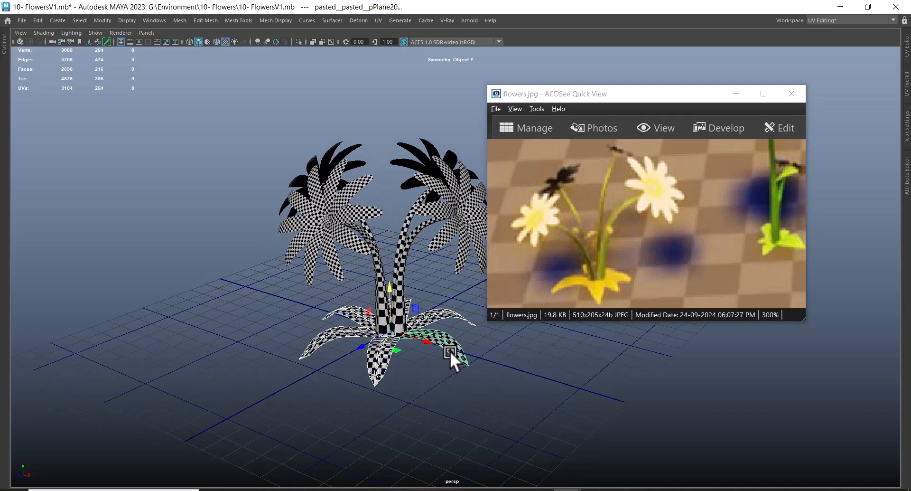
{"action": "left_click_drag", "start_coordinate": [448, 328], "coordinate": [406, 358], "text": "alt"}
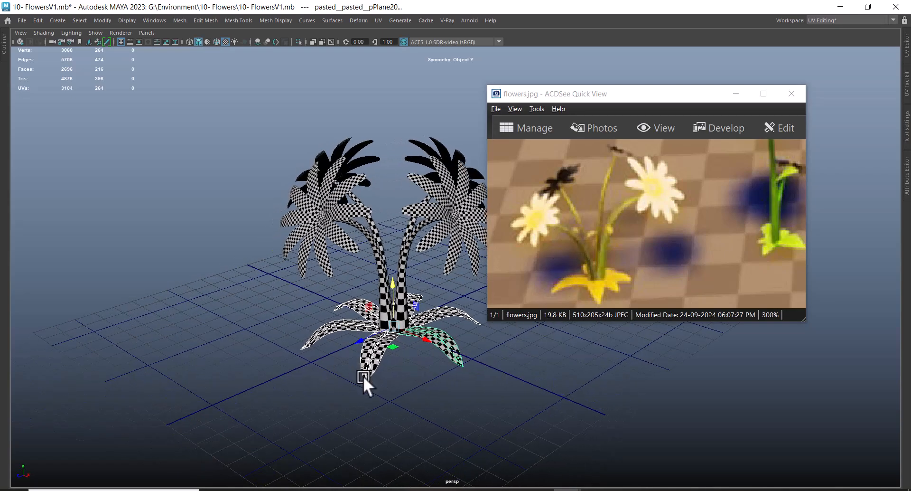
{"action": "left_click_drag", "start_coordinate": [418, 375], "coordinate": [432, 393], "text": "alt"}
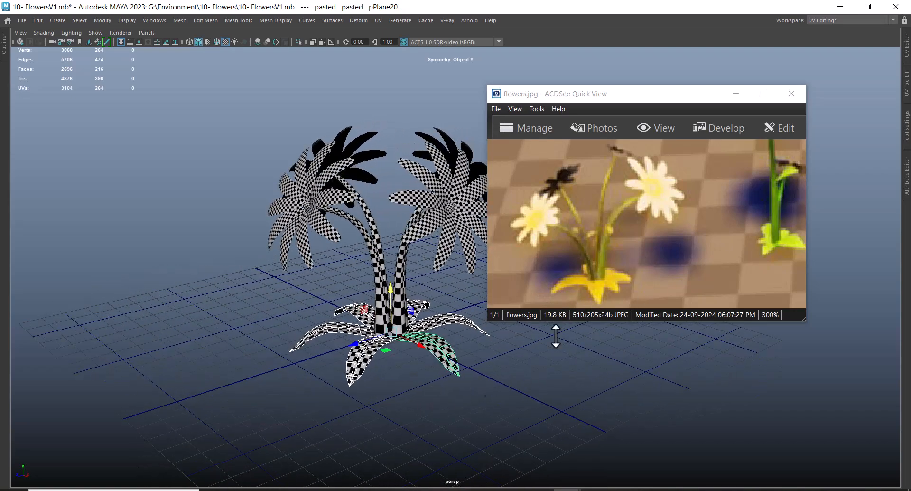
Clear the group selection, pick individual base leaves in turn, and check their arrangement from several sides against the reference.
{"action": "left_click", "coordinate": [441, 411]}
{"action": "left_click", "coordinate": [429, 361]}
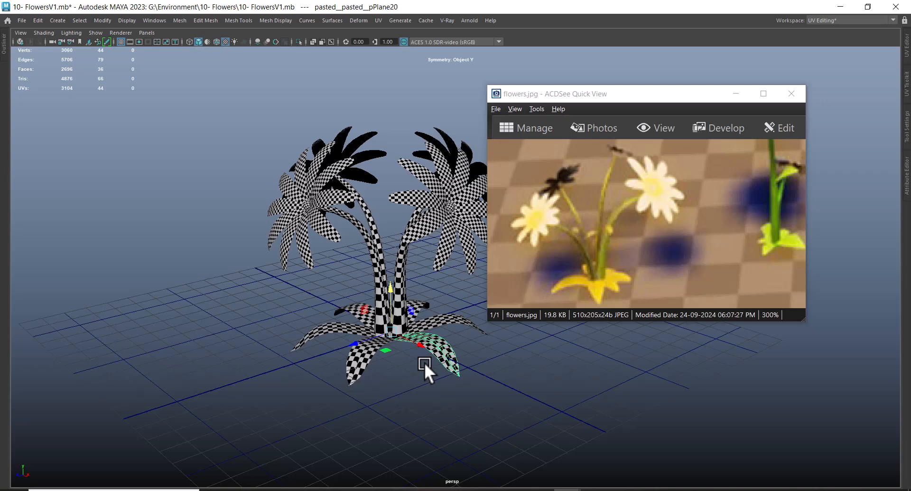
{"action": "left_click_drag", "start_coordinate": [398, 341], "coordinate": [405, 381], "text": "alt"}
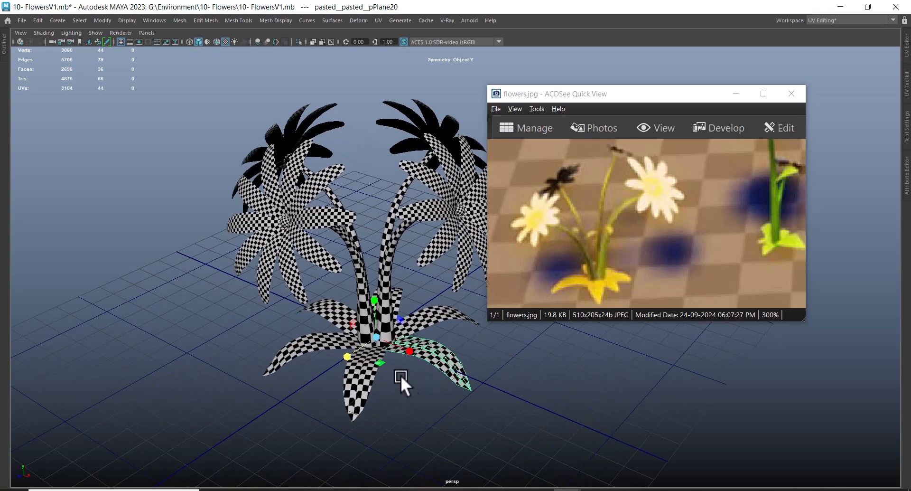
{"action": "left_click_drag", "start_coordinate": [375, 338], "coordinate": [349, 406]}
{"action": "mouse_move", "coordinate": [404, 359]}
{"action": "left_mouse_down", "text": "alt"}
{"action": "mouse_move", "coordinate": [389, 346]}
{"action": "mouse_move", "coordinate": [431, 361]}
{"action": "mouse_move", "coordinate": [417, 347]}
{"action": "mouse_move", "coordinate": [369, 344]}
{"action": "mouse_move", "coordinate": [361, 355]}
{"action": "mouse_move", "coordinate": [405, 346]}
{"action": "left_mouse_up", "text": "alt"}
{"action": "left_click", "coordinate": [415, 330]}
{"action": "left_click", "coordinate": [312, 362]}
{"action": "left_click_drag", "start_coordinate": [362, 371], "coordinate": [369, 389]}
{"action": "left_click", "coordinate": [368, 380]}
{"action": "left_click", "coordinate": [409, 339]}
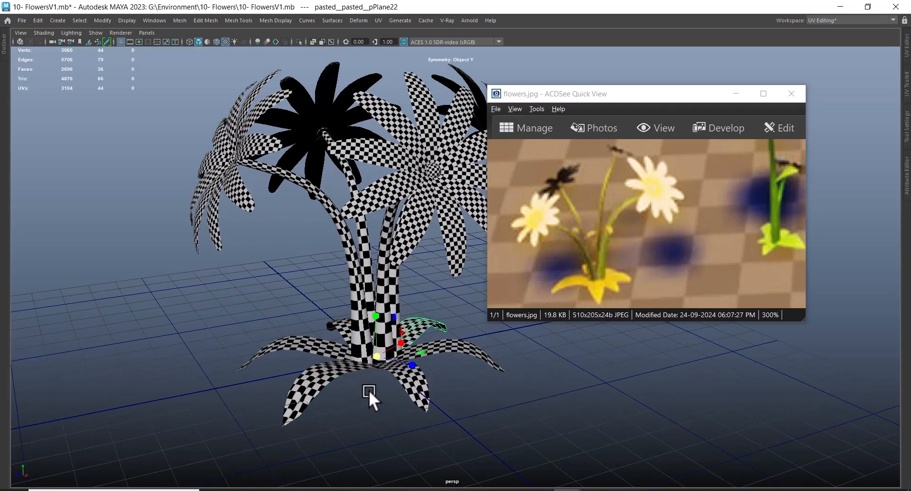
{"action": "left_click_drag", "start_coordinate": [369, 389], "coordinate": [383, 406], "text": "alt"}
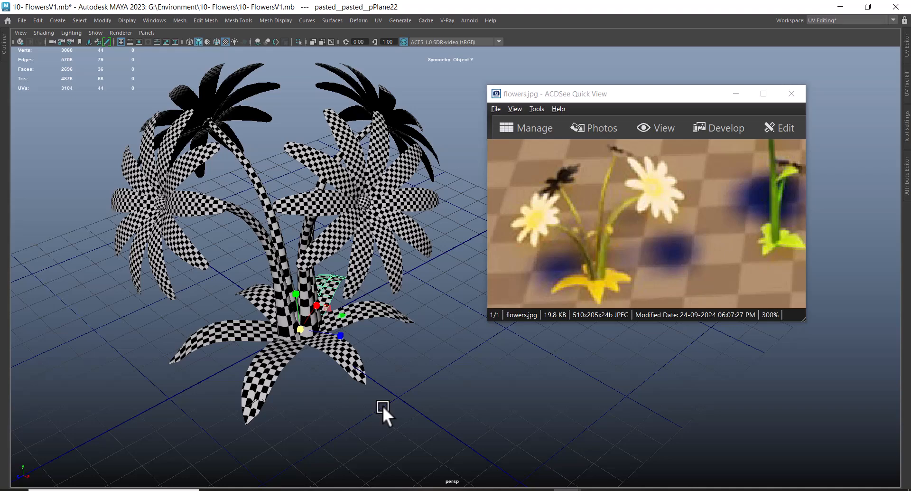
{"action": "left_click_drag", "start_coordinate": [301, 388], "coordinate": [369, 394], "text": "alt"}
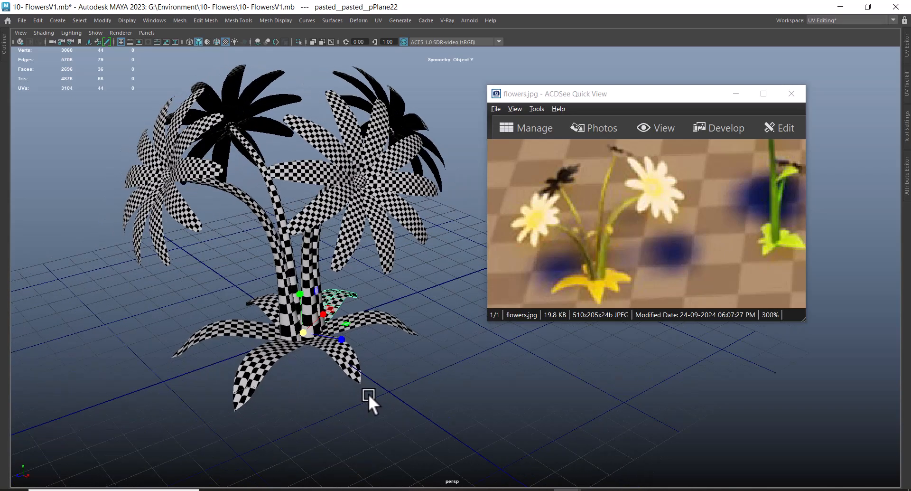
Reveal the UV Toolkit and UV Editor beside the viewport again and minimise the reference picture.
{"action": "left_click", "coordinate": [906, 85]}
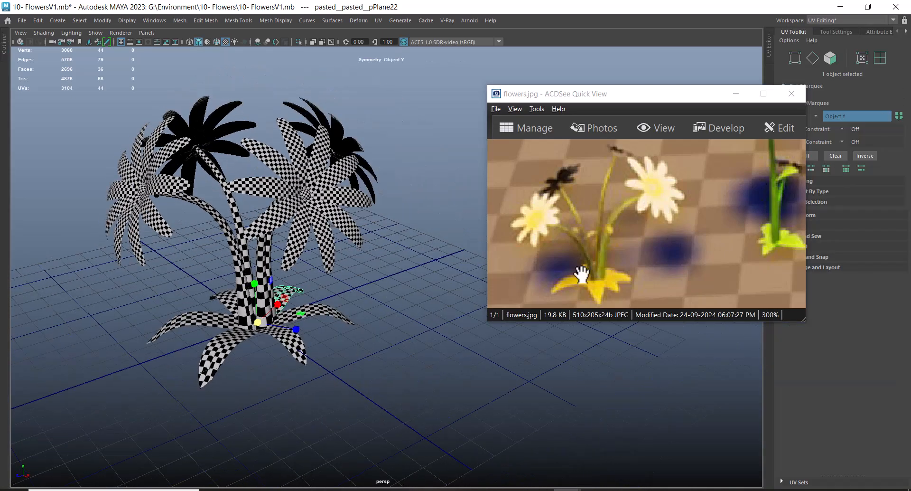
{"action": "left_click", "coordinate": [768, 42]}
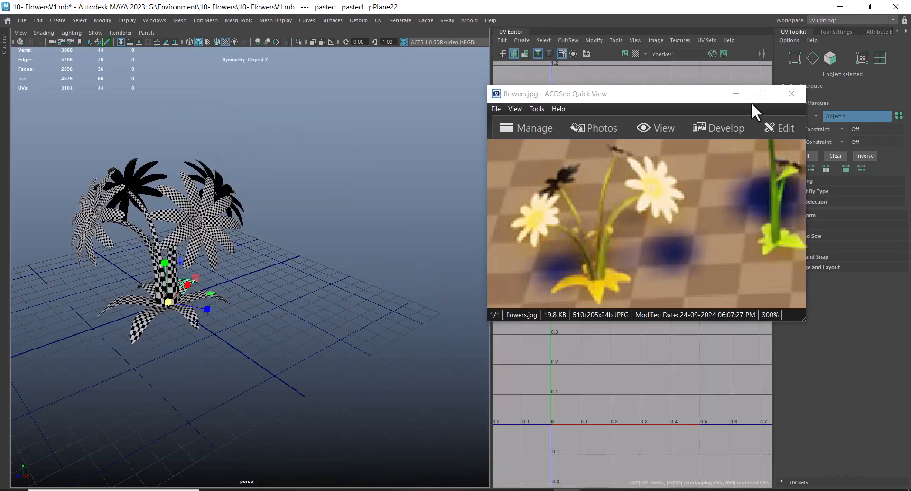
{"action": "left_click", "coordinate": [736, 94]}
{"action": "scroll", "coordinate": [223, 368], "scroll_direction": "up", "scroll_amount": 3}
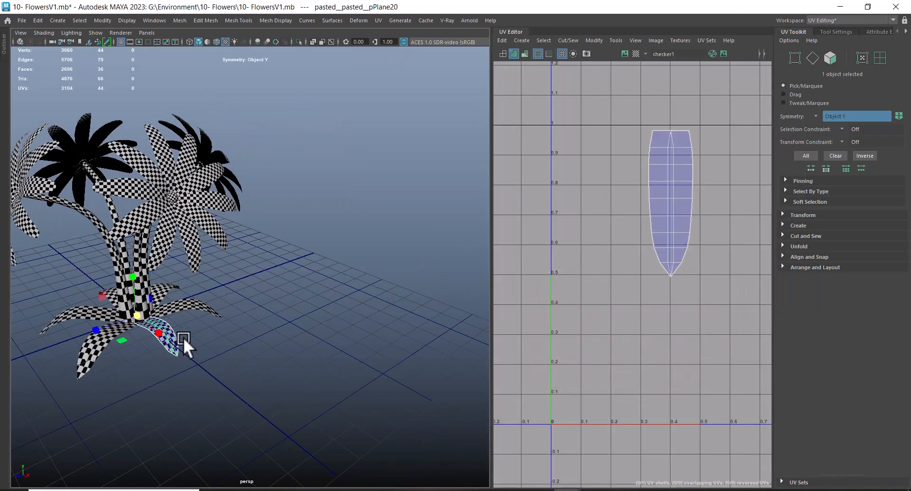
{"action": "scroll", "coordinate": [315, 370], "scroll_direction": "down", "scroll_amount": 3}
Select the five leaves visible around the stems together so their overlapping UV shells show.
{"action": "left_click", "coordinate": [266, 366], "text": "shift"}
{"action": "left_click_drag", "start_coordinate": [301, 355], "coordinate": [335, 412], "text": "alt"}
{"action": "middle_click_drag", "start_coordinate": [335, 412], "coordinate": [338, 369], "text": "alt"}
{"action": "left_click_drag", "start_coordinate": [338, 369], "coordinate": [273, 406], "text": "alt"}
{"action": "left_click", "coordinate": [235, 383]}
{"action": "left_click", "coordinate": [330, 354], "text": "shift"}
{"action": "left_click", "coordinate": [302, 300], "text": "shift"}
{"action": "left_click", "coordinate": [172, 298], "text": "shift"}
{"action": "left_click", "coordinate": [161, 336], "text": "shift"}
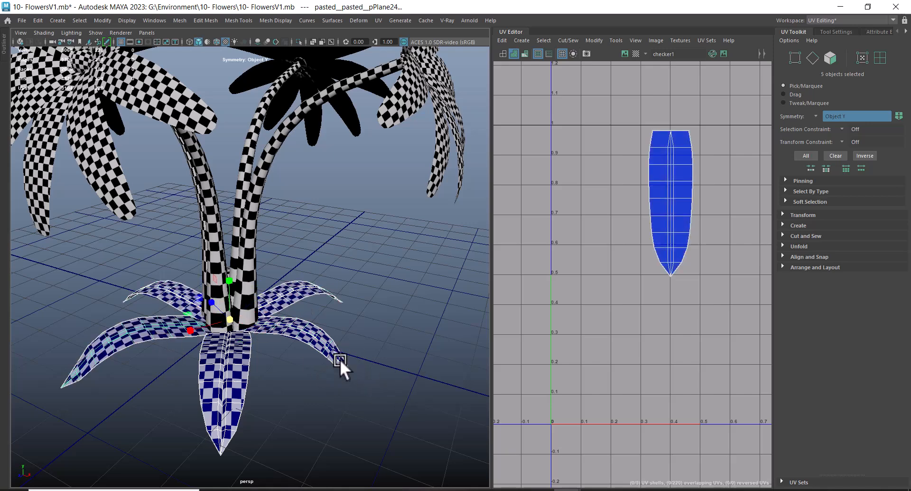
Switch the leaves to UV selection and select the 44 UVs of a single leaf's shell.
{"action": "left_click", "coordinate": [321, 340]}
{"action": "scroll", "coordinate": [669, 245], "scroll_direction": "down", "scroll_amount": 2}
{"action": "middle_click_drag", "start_coordinate": [670, 244], "coordinate": [644, 260], "text": "alt"}
{"action": "right_click_drag", "start_coordinate": [634, 229], "coordinate": [703, 161]}
{"action": "left_click_drag", "start_coordinate": [715, 146], "coordinate": [582, 317]}
{"action": "right_click", "coordinate": [692, 184], "text": "shift"}
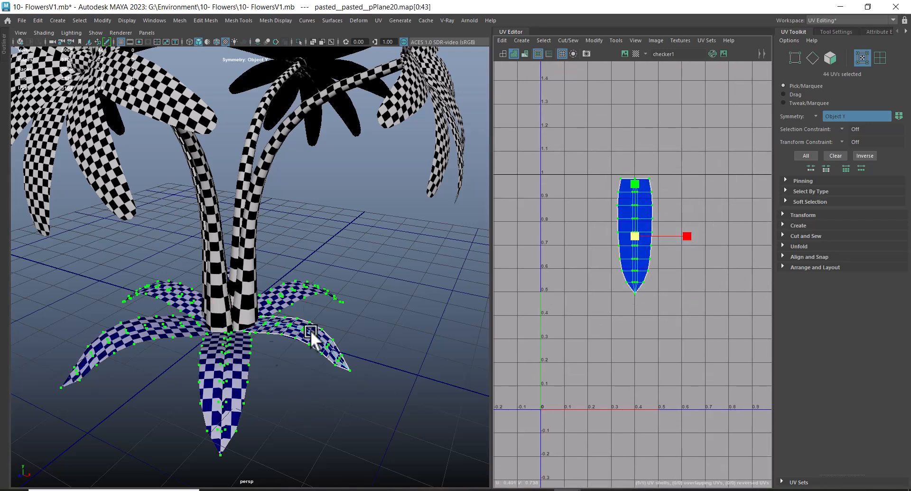
Return to object selection and select all the base leaves, including the front one.
{"action": "right_click_drag", "start_coordinate": [260, 344], "coordinate": [362, 184]}
{"action": "left_click_drag", "start_coordinate": [323, 296], "coordinate": [164, 309], "text": "alt"}
{"action": "left_click", "coordinate": [339, 325], "text": "shift"}
{"action": "left_click", "coordinate": [163, 309], "text": "shift"}
{"action": "left_click", "coordinate": [136, 348], "text": "shift"}
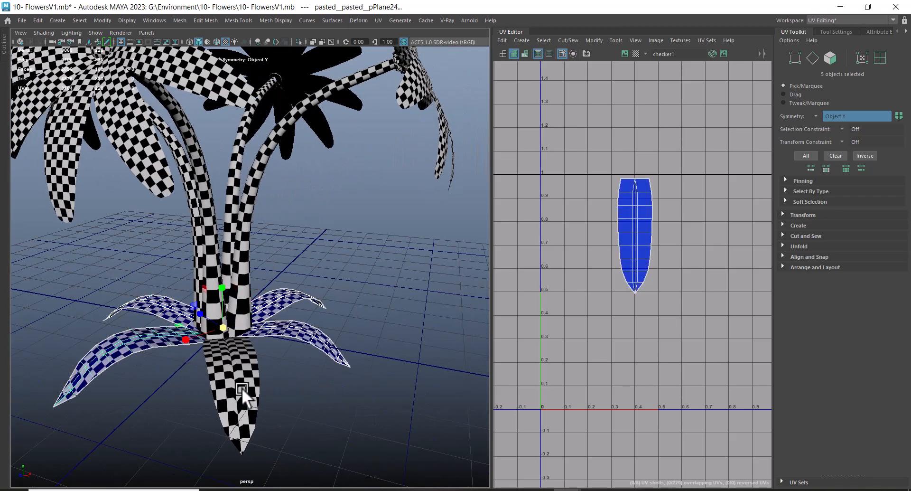
{"action": "left_click", "coordinate": [244, 388], "text": "shift"}
Switch to face selection and select every face of the side leaf next to the front leaf.
{"action": "right_click_drag", "start_coordinate": [349, 260], "coordinate": [344, 425]}
{"action": "left_click", "coordinate": [381, 411]}
{"action": "left_click", "coordinate": [307, 320]}
{"action": "right_click_drag", "start_coordinate": [407, 232], "coordinate": [407, 250]}
{"action": "left_click", "coordinate": [309, 329]}
{"action": "double_click", "coordinate": [309, 329]}
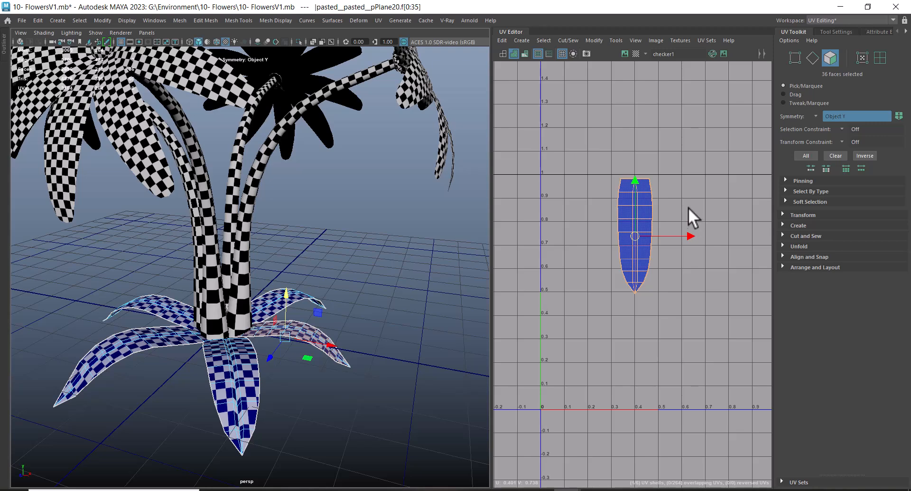
Convert the leaf's face selection to vertices and move its UV shell sideways by about 0.16 in U.
{"action": "right_click_drag", "start_coordinate": [687, 204], "coordinate": [685, 201], "text": "ctrl"}
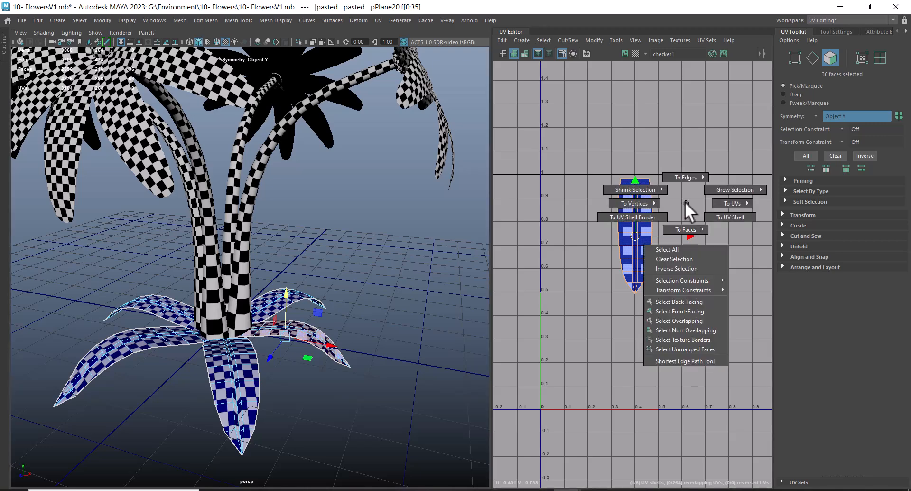
{"action": "right_click_drag", "start_coordinate": [685, 202], "coordinate": [588, 209], "text": "ctrl"}
{"action": "right_click_drag", "start_coordinate": [718, 193], "coordinate": [600, 195], "text": "shift"}
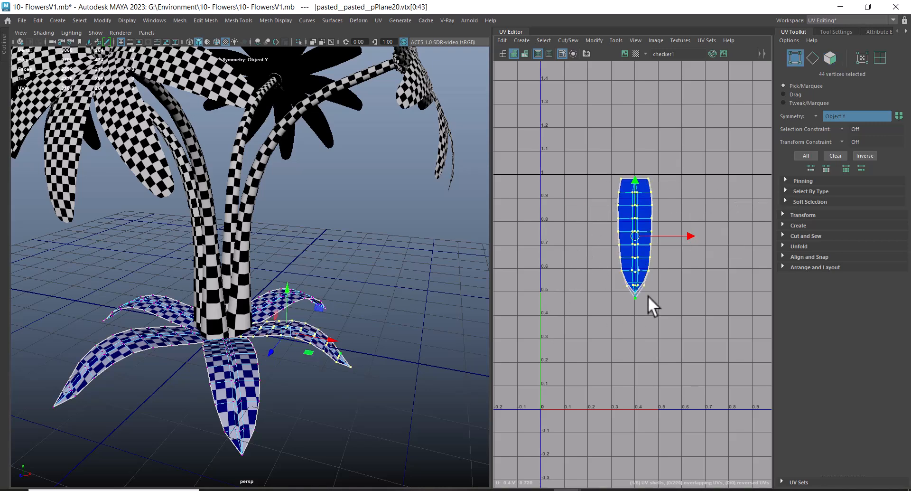
{"action": "scroll", "coordinate": [650, 285], "scroll_direction": "up", "scroll_amount": 3}
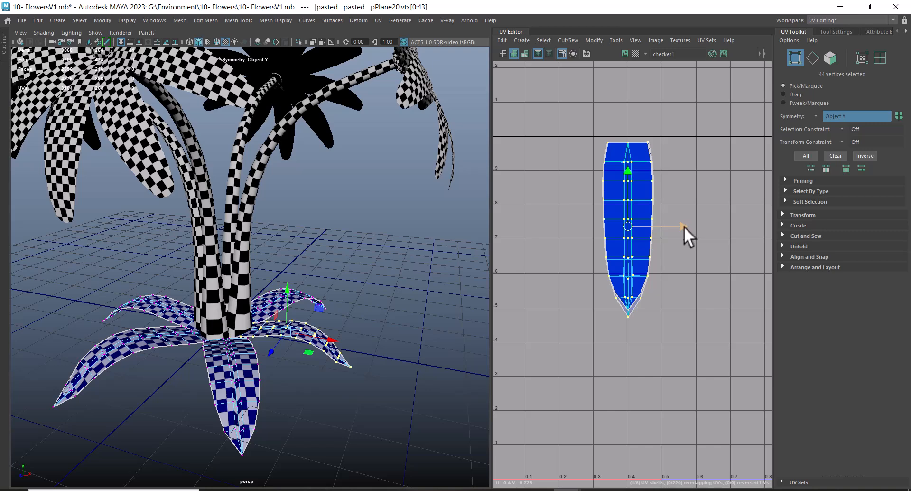
{"action": "left_click_drag", "start_coordinate": [683, 226], "coordinate": [737, 226]}
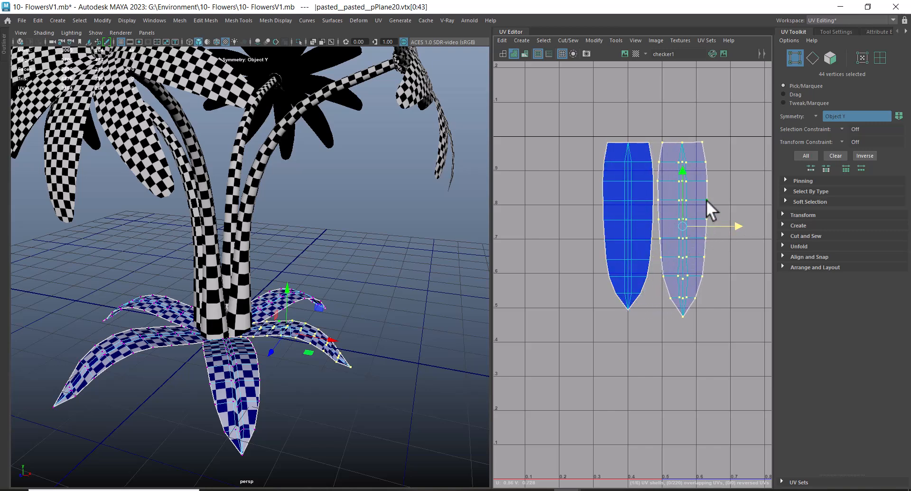
Undo the leaf shell's sideways move and the conversion to vertices.
{"action": "right_click_drag", "start_coordinate": [719, 188], "coordinate": [670, 179], "text": "shift"}
{"action": "right_click_drag", "start_coordinate": [729, 164], "coordinate": [659, 177], "text": "shift"}
{"action": "key", "text": "ctrl+z"}
{"action": "key", "text": "ctrl+z"}
{"action": "key", "text": "ctrl+z"}
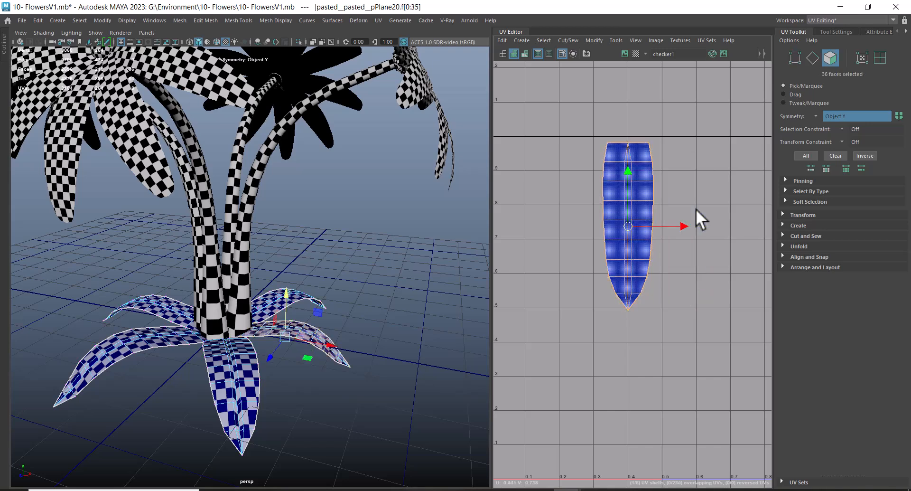
Return to object selection, clear the selection, and view the whole plant.
{"action": "right_click_drag", "start_coordinate": [254, 247], "coordinate": [341, 237]}
{"action": "left_click", "coordinate": [349, 288]}
{"action": "scroll", "coordinate": [349, 307], "scroll_direction": "down", "scroll_amount": 6}
{"action": "left_click_drag", "start_coordinate": [348, 307], "coordinate": [305, 365], "text": "alt"}
{"action": "scroll", "coordinate": [291, 367], "scroll_direction": "up", "scroll_amount": 2}
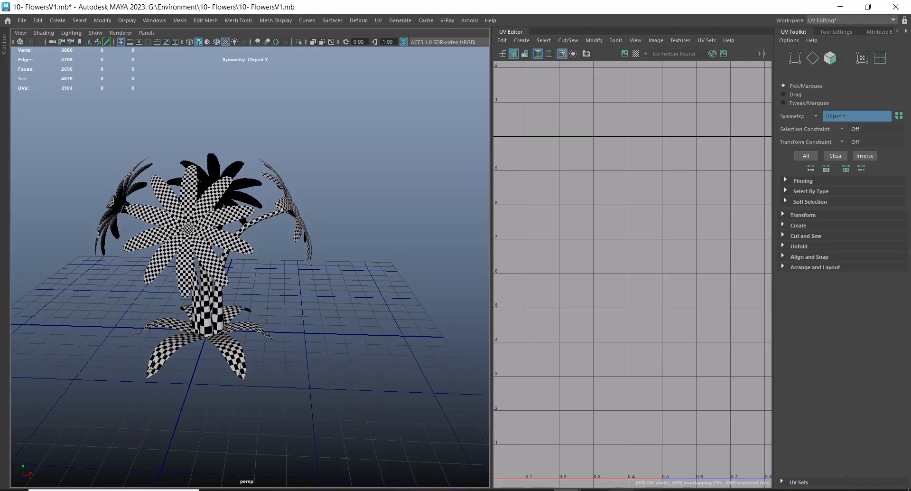